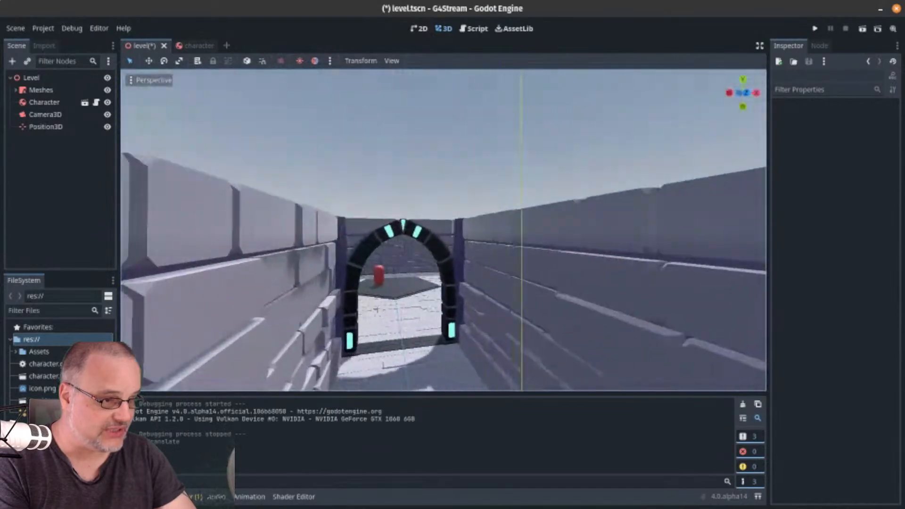
Step: Run the project and view the running level in an enlarged game window
key("a")
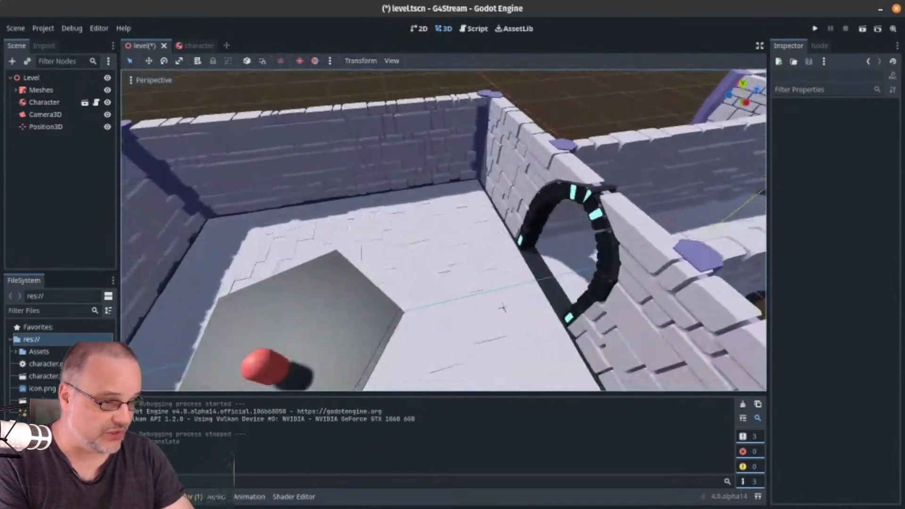
key("w")
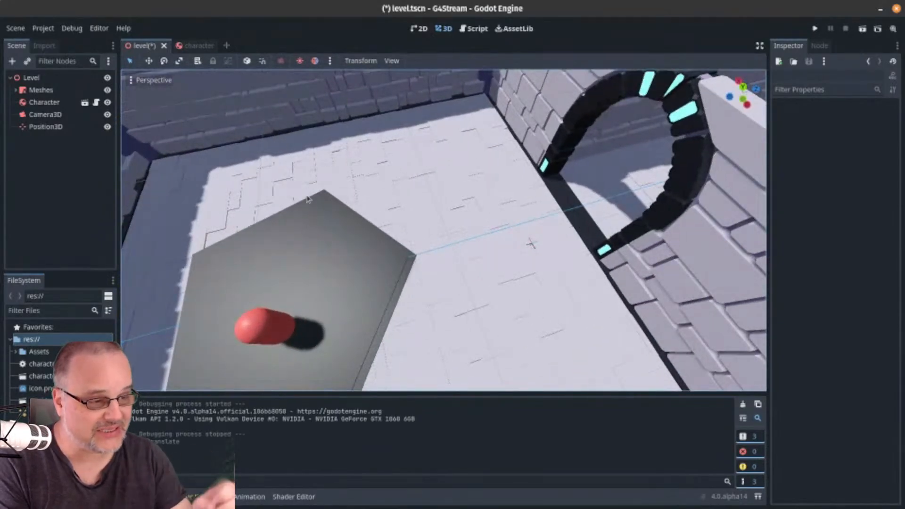
key("s")
right_click_drag(425, 174, 476, 121)
key("a")
key("d")
key("w")
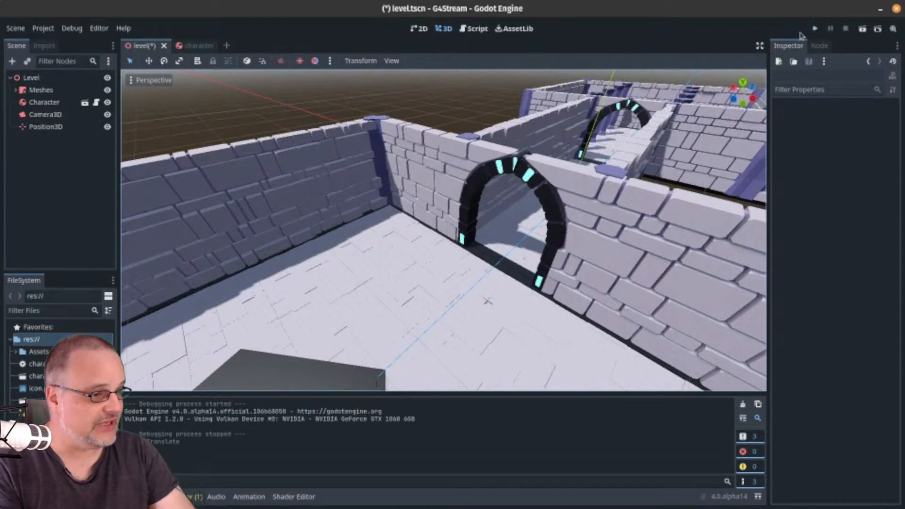
left_click(814, 29)
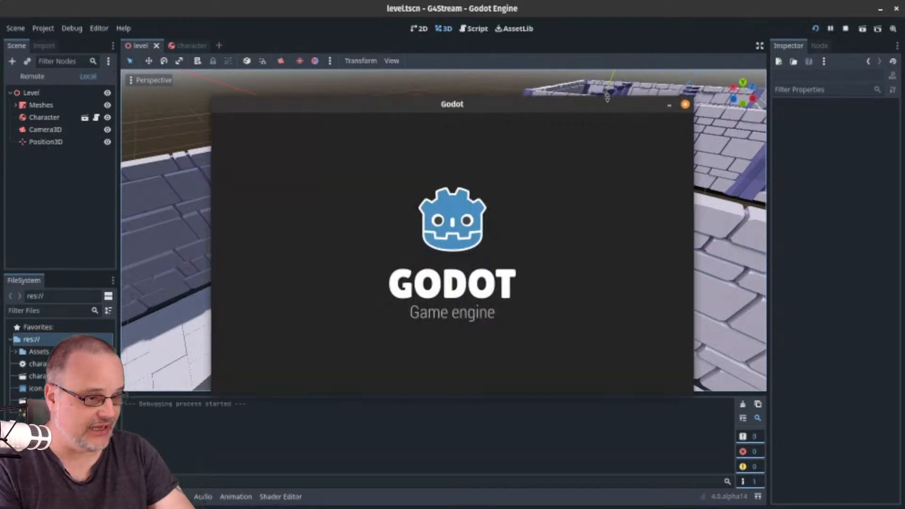
double_click(606, 99)
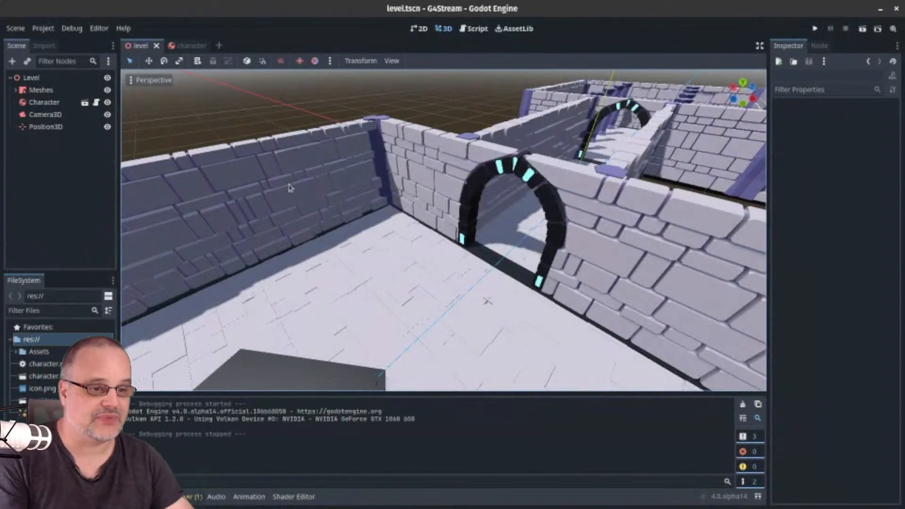
Step: Add a WorldEnvironment node under Level and assign a new Environment resource to it
left_click(67, 78)
key("ctrl+a")
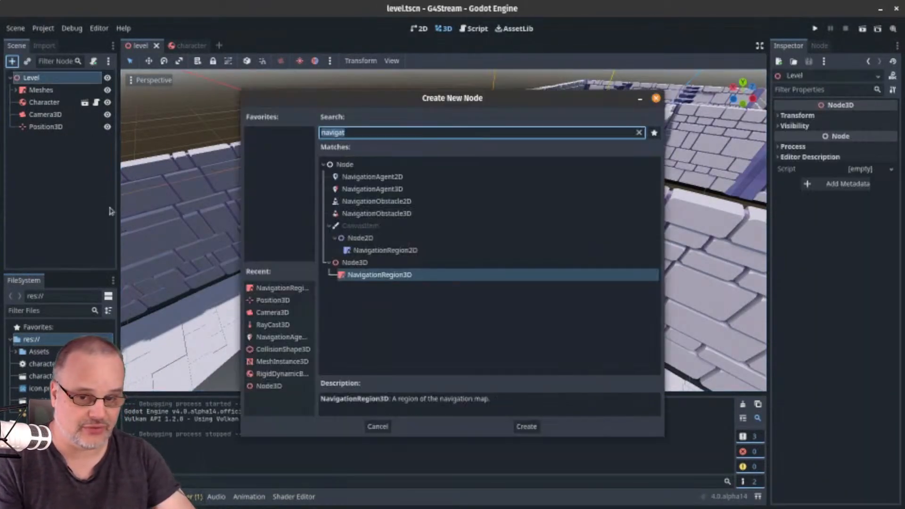
type("wor")
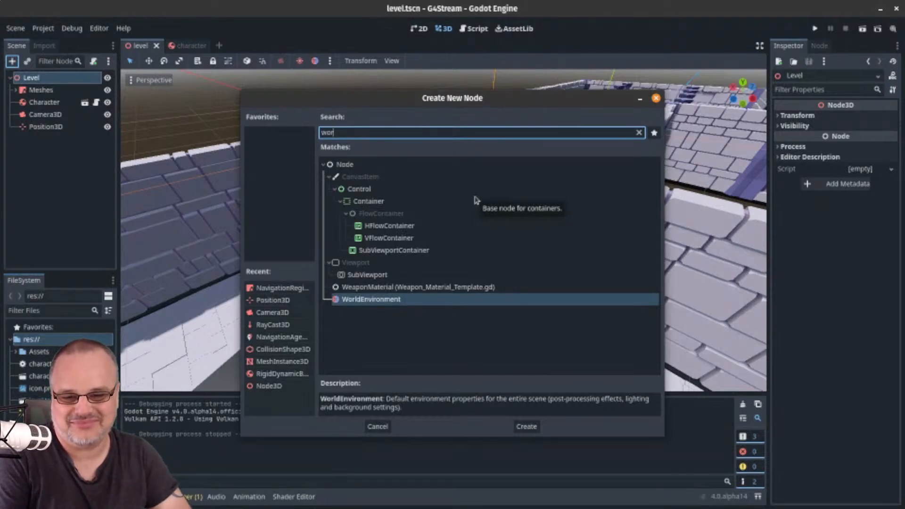
double_click(417, 300)
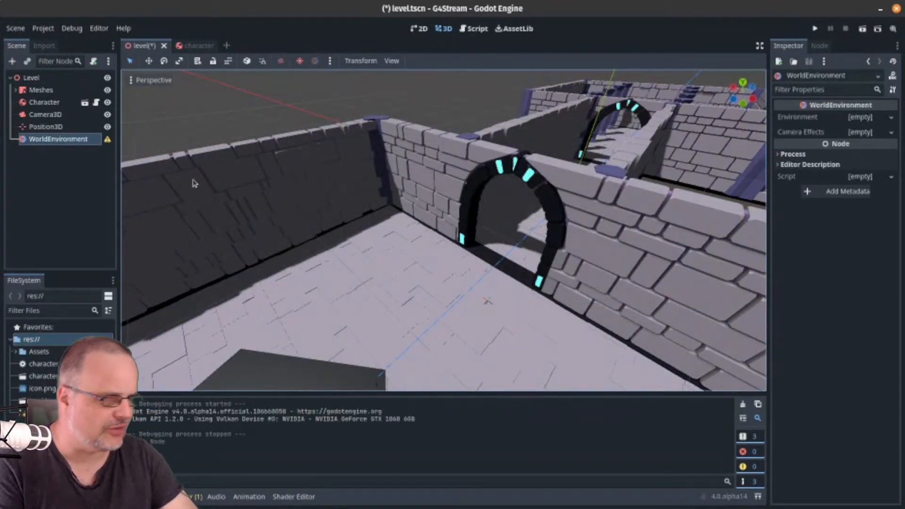
left_click(869, 118)
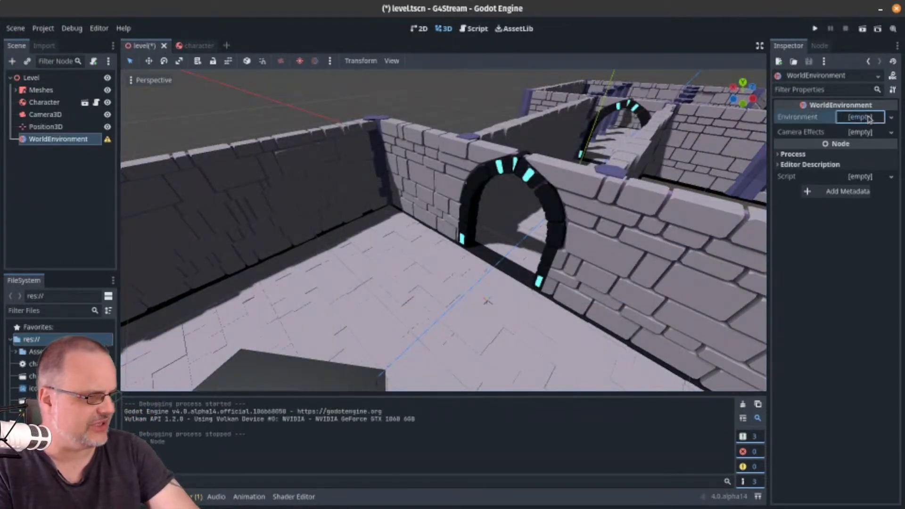
left_click(854, 133)
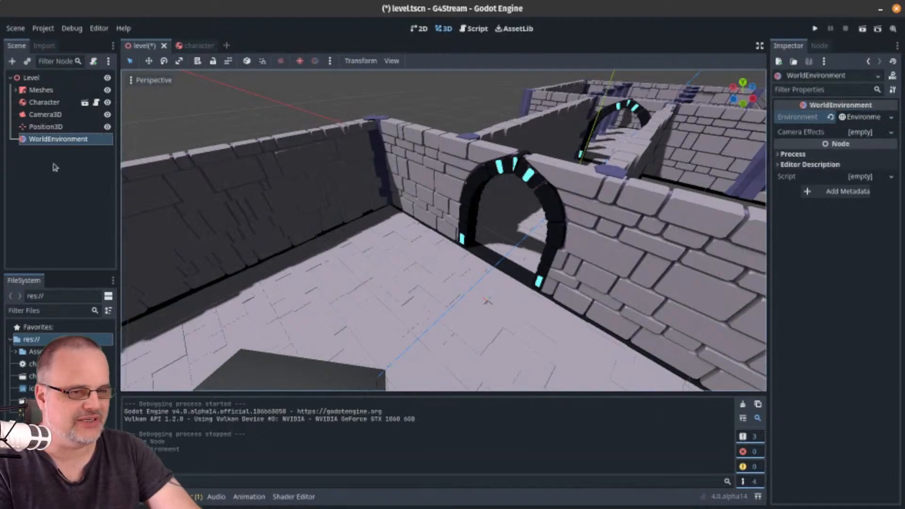
Step: Set the background mode of the WorldEnvironment's environment to Sky
middle_click_drag(627, 222, 703, 146)
left_click(874, 118)
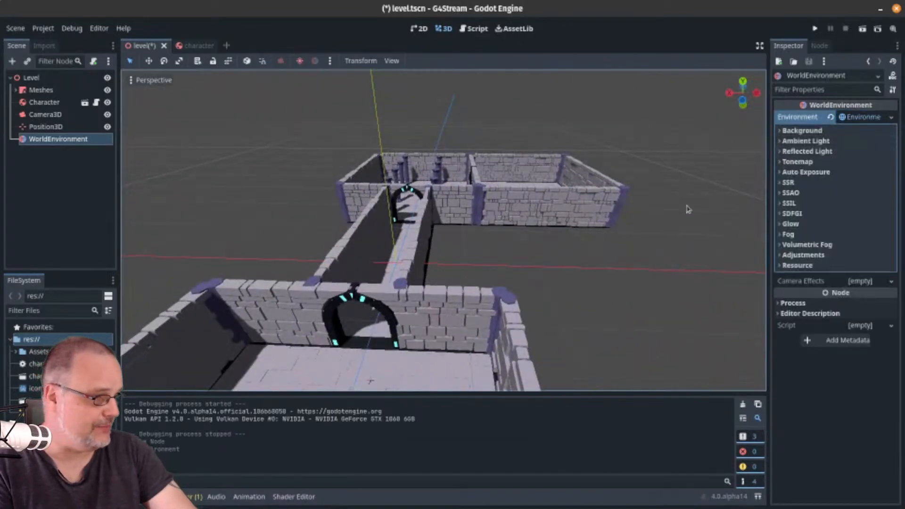
left_click(789, 134)
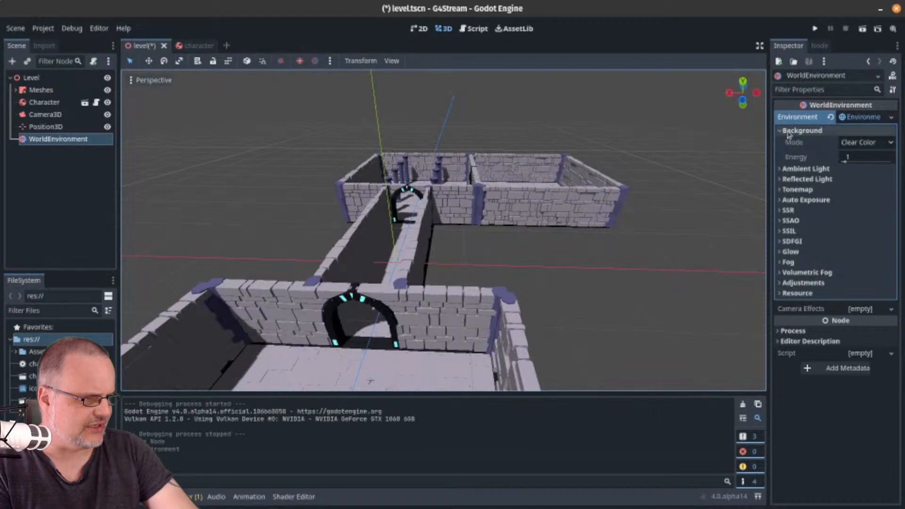
left_click(848, 143)
left_click(854, 184)
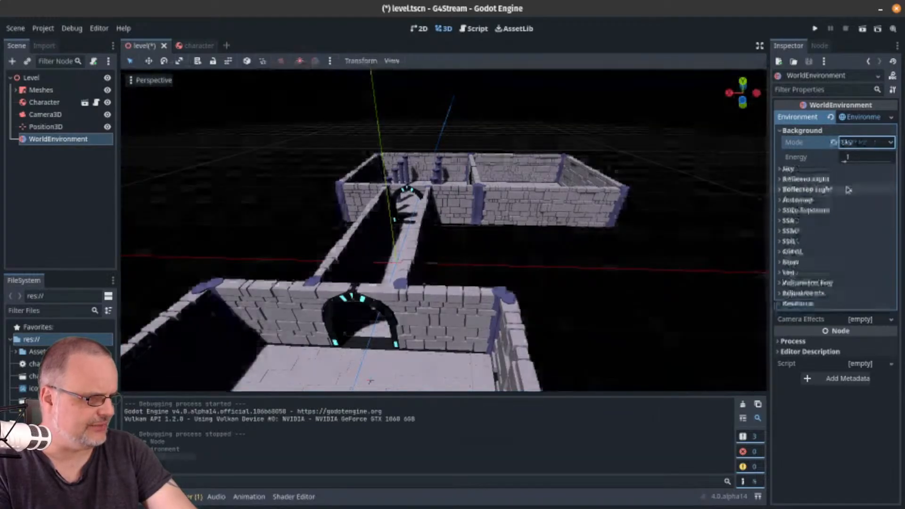
Step: Give the environment a new Sky resource with a new PhysicalSkyMaterial as its sky material
right_click_drag(443, 231, 441, 132)
right_click_drag(542, 224, 445, 267)
key("s")
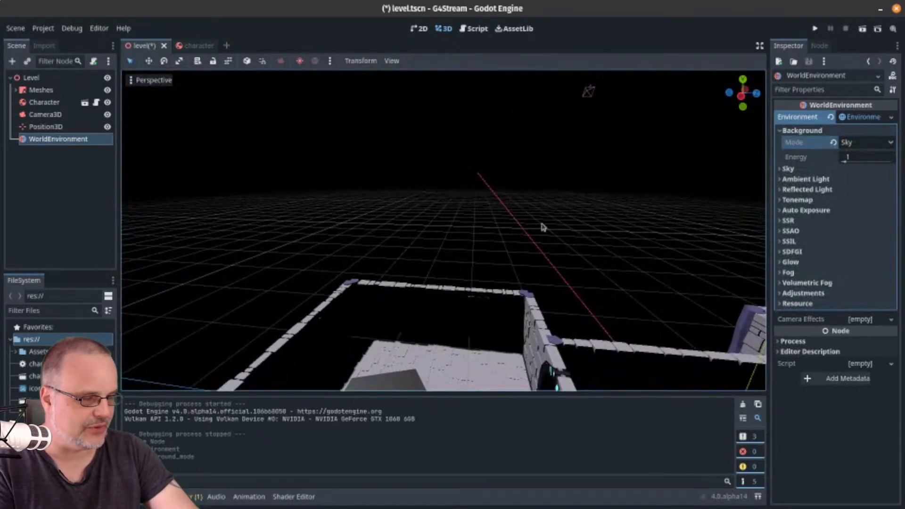
left_click(834, 170)
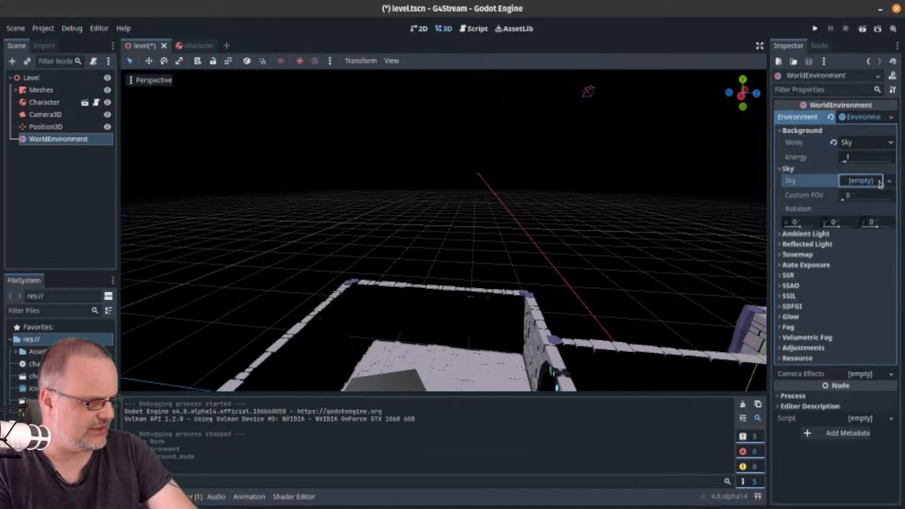
left_click(879, 181)
left_click(872, 195)
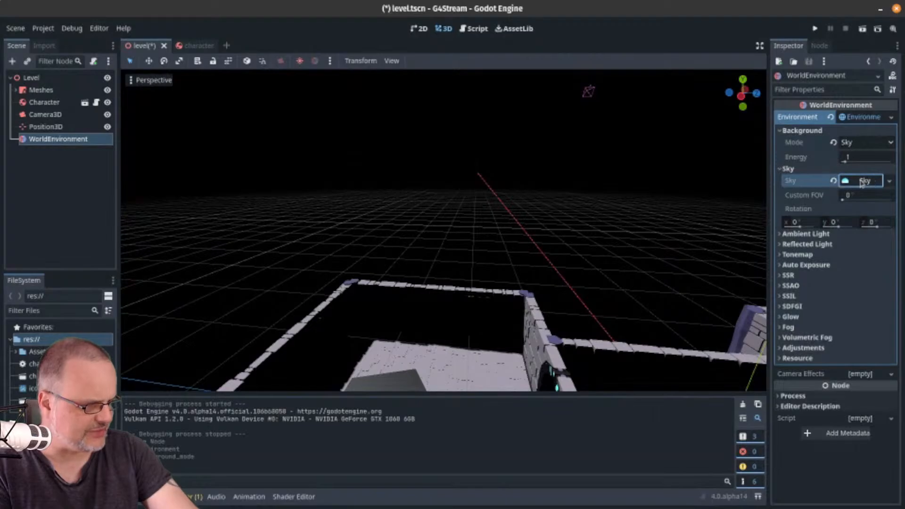
left_click(862, 182)
left_click(853, 196)
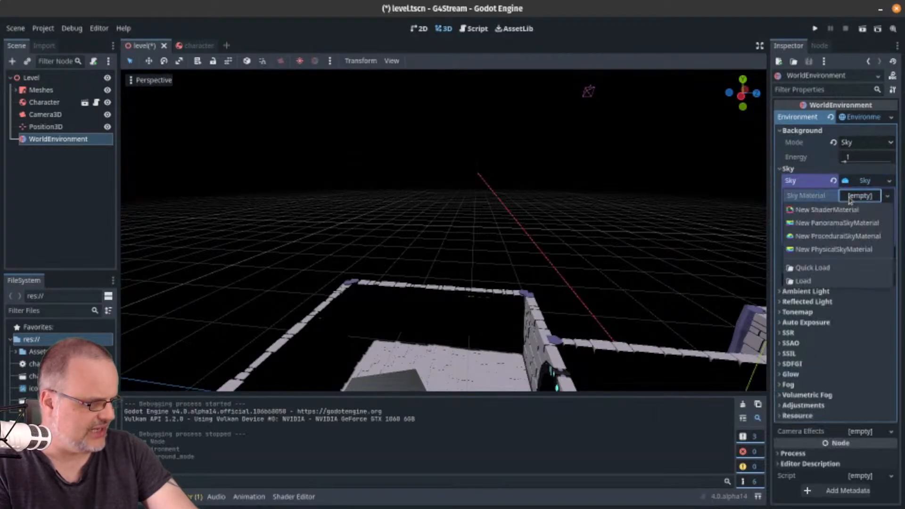
left_click(849, 250)
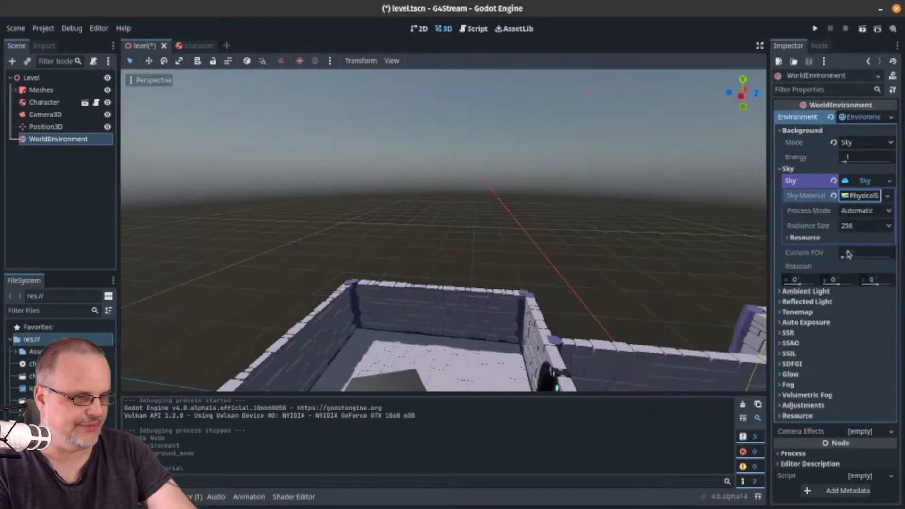
right_click_drag(443, 230, 157, 177)
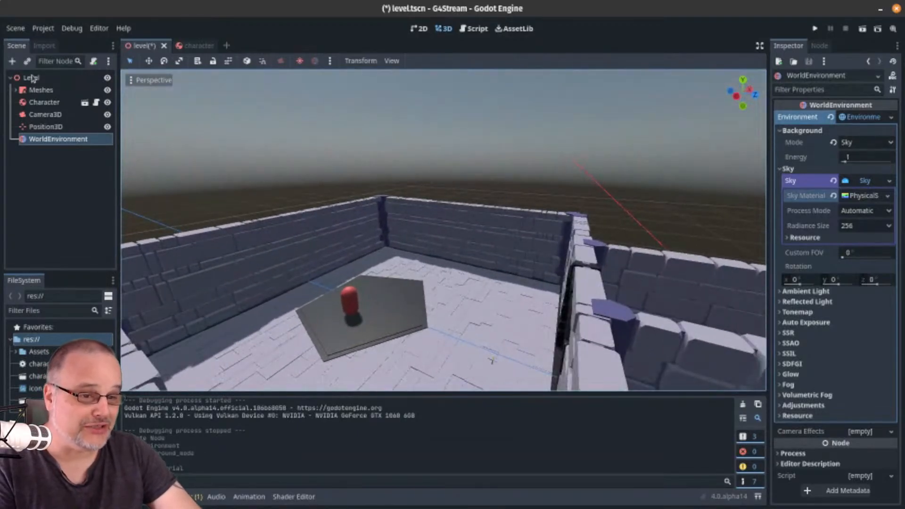
Step: Launch Godot_v4.0-alpha14_linux.64 from the Godot 4 Alpha folder and reopen the G4Stream project
left_click(17, 62)
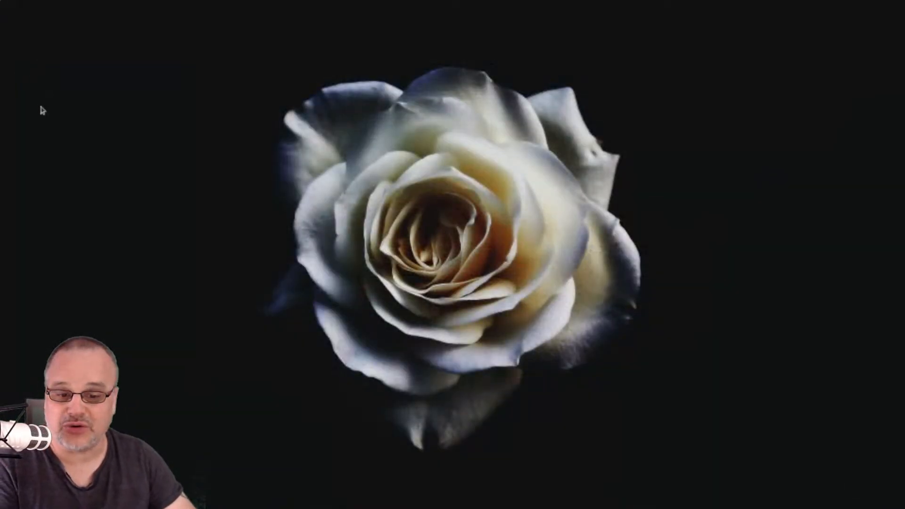
key("super")
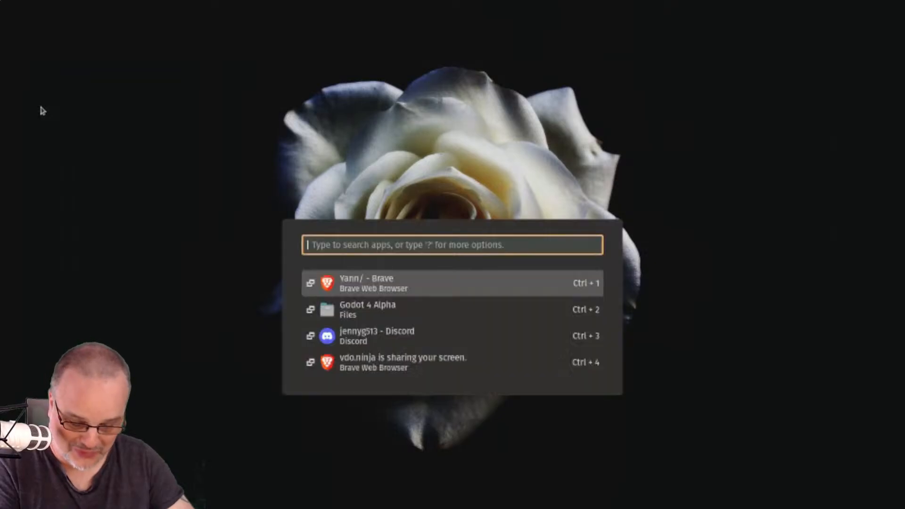
key("Down")
key("Return")
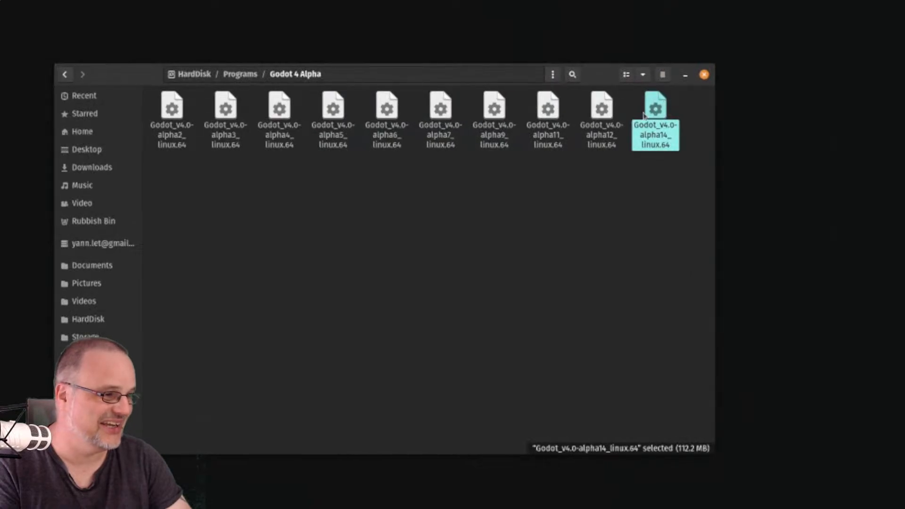
double_click(647, 115)
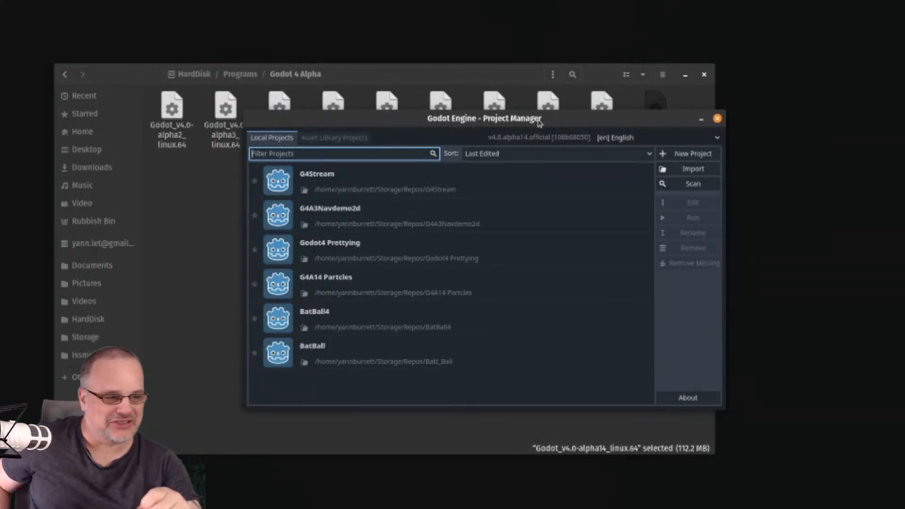
double_click(317, 182)
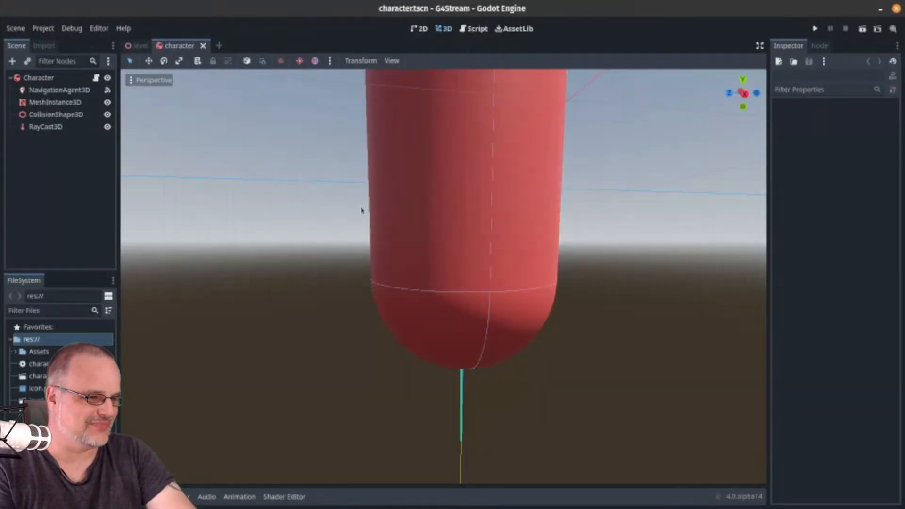
Step: Show the level scene and check which viewport gizmos are enabled, including NavigationRegion3D
left_click(137, 45)
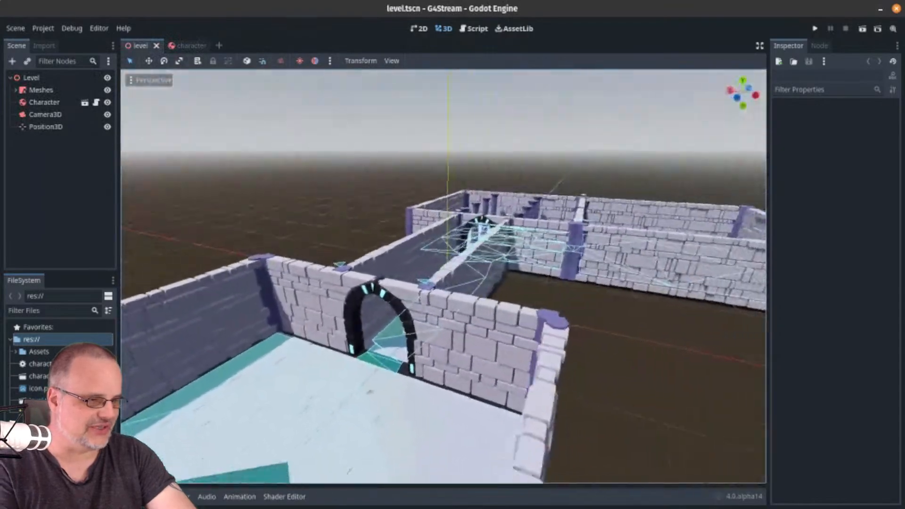
middle_click_drag(453, 274, 348, 299)
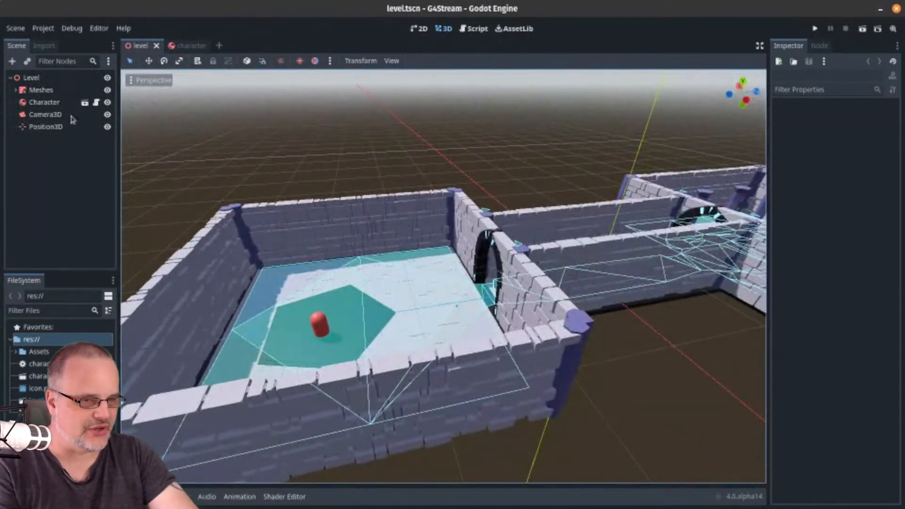
left_click(392, 60)
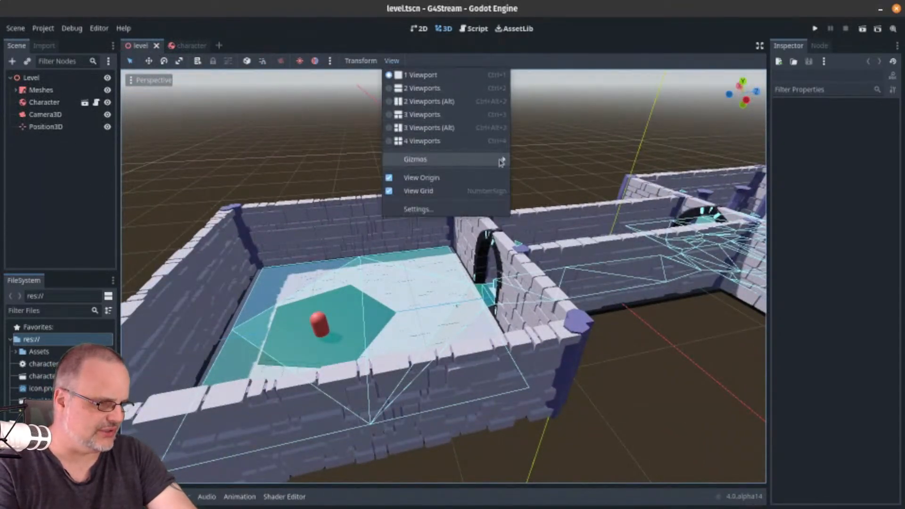
mouse_move(471, 159)
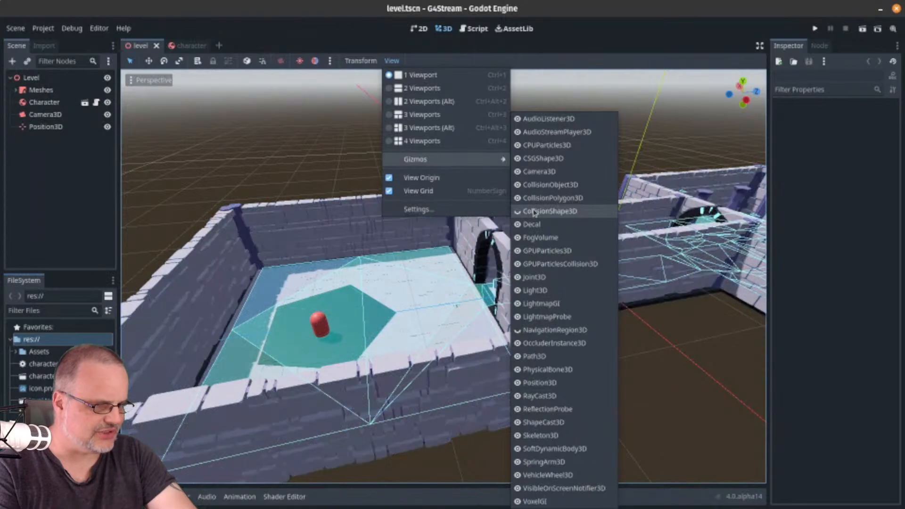
left_click(182, 47)
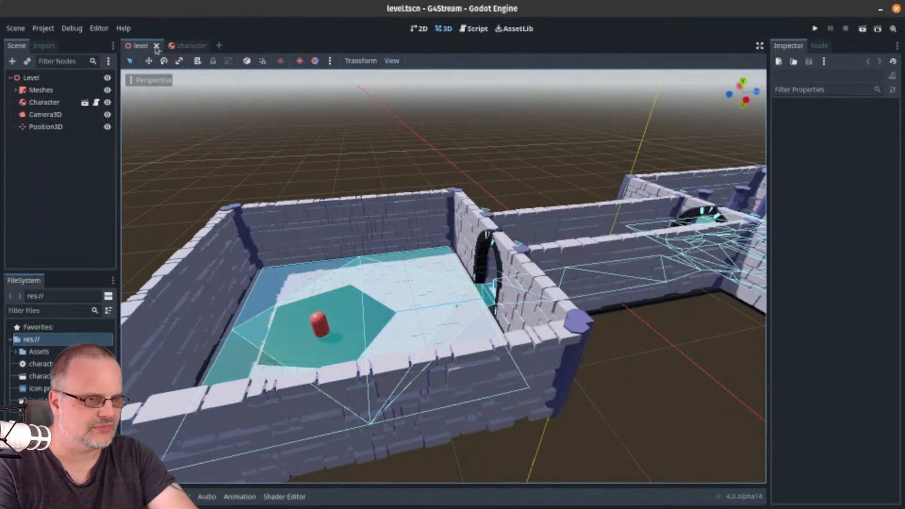
Step: Close the level scene and reopen level.tscn from the project files
left_click(157, 46)
left_click(188, 46)
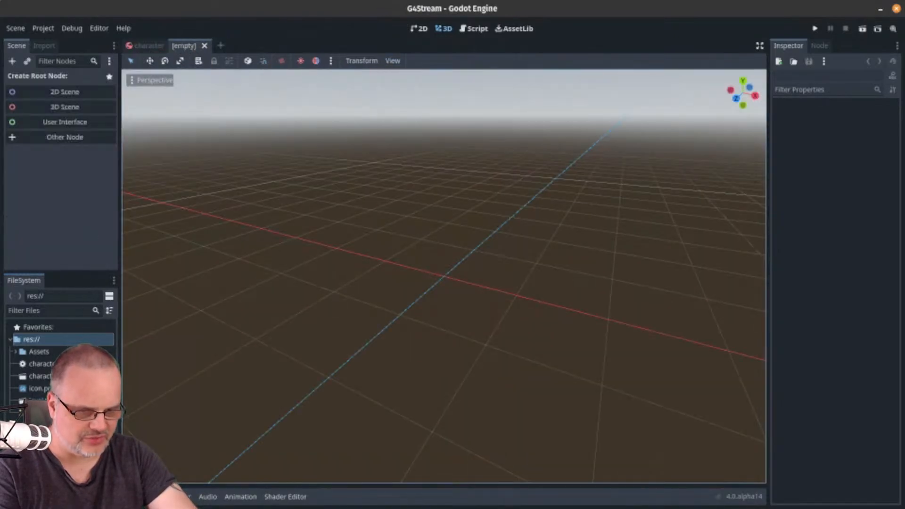
double_click(39, 400)
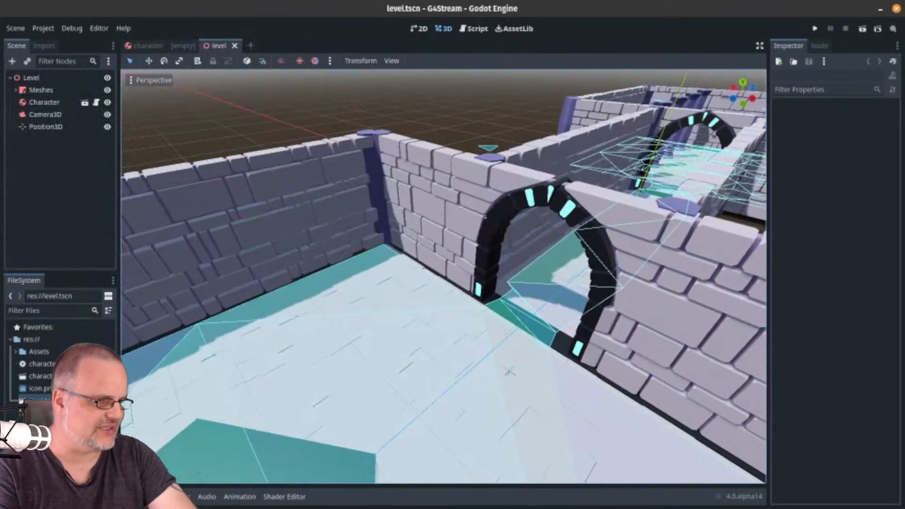
Step: Clear the NavMesh property of the Meshes navigation region, deselect the node and save the level scene
scroll(443, 283, "down", 10)
middle_click_drag(462, 287, 401, 282)
scroll(443, 282, "down", 3)
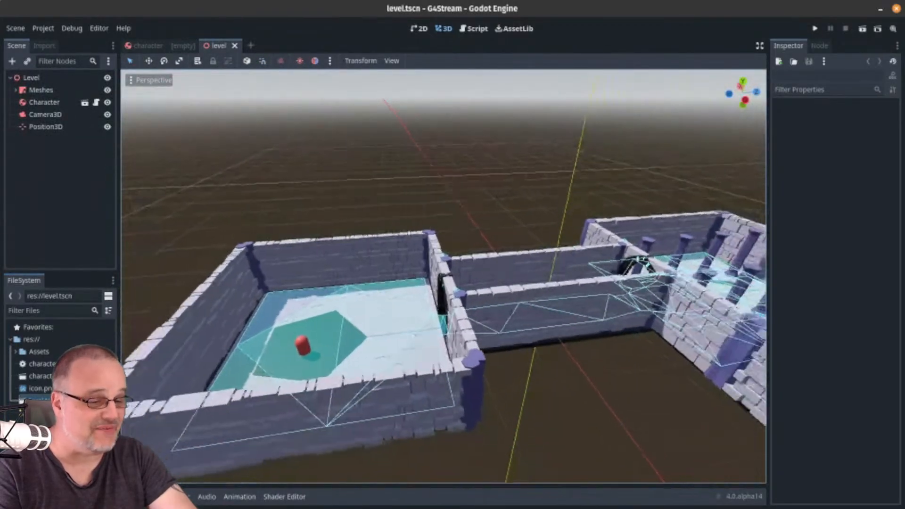
middle_click_drag(443, 214, 470, 215)
left_click(41, 89)
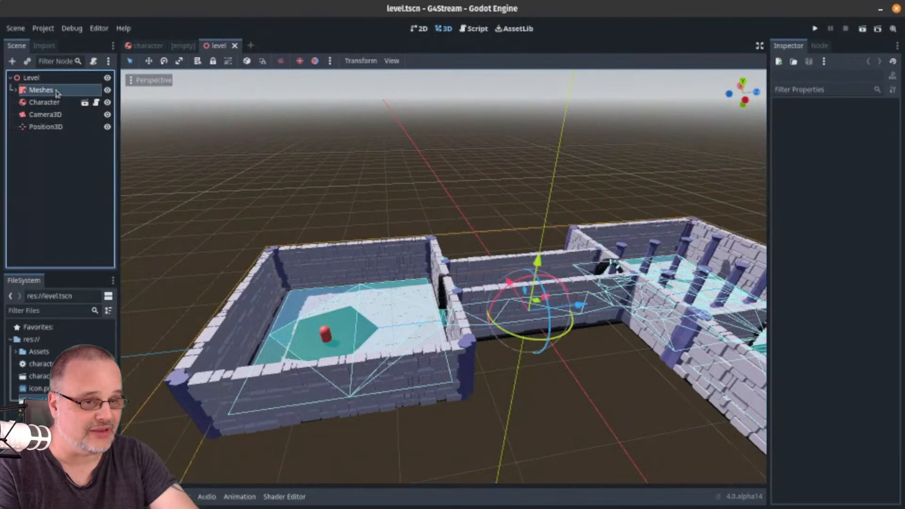
left_click(829, 121)
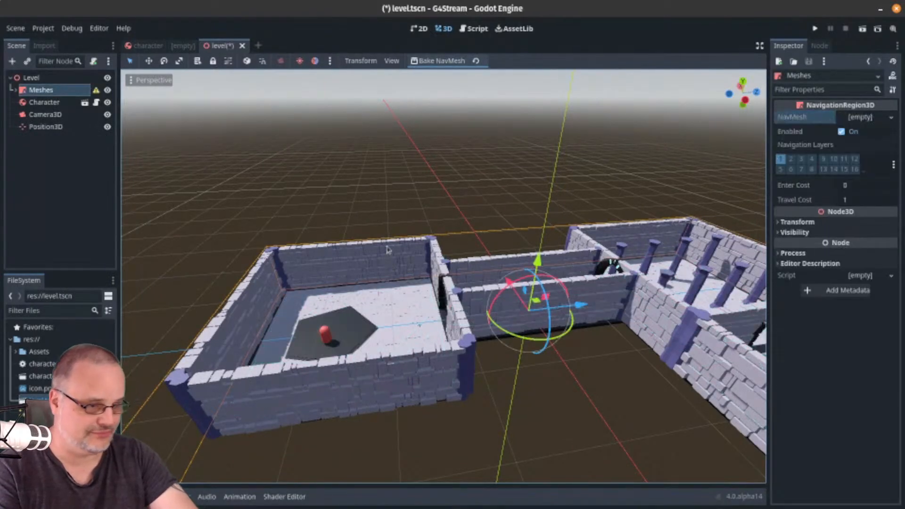
left_click(400, 230)
key("ctrl+s")
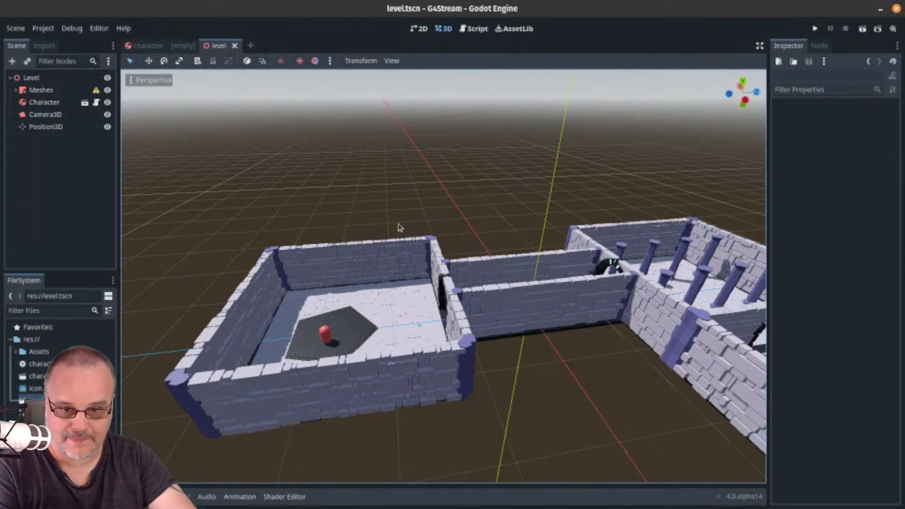
Step: Assign a new NavigationMesh resource to the NavMesh property of the Meshes navigation region
left_click(75, 91)
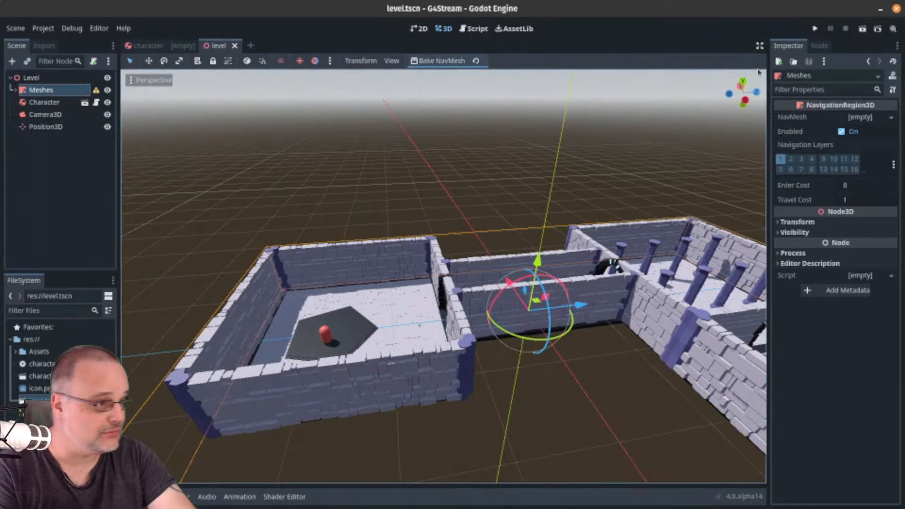
left_click(860, 116)
left_click(848, 132)
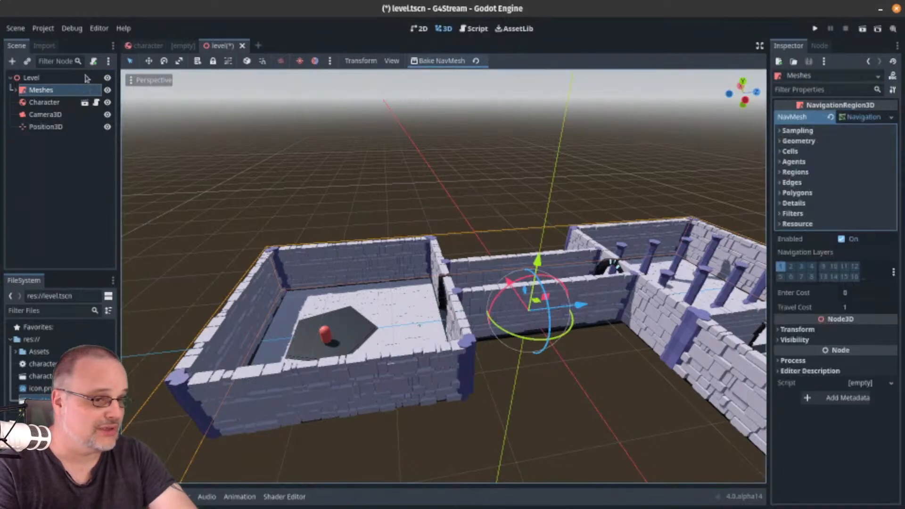
Step: Add a WorldEnvironment node as a child of the Level root node
left_click(82, 78)
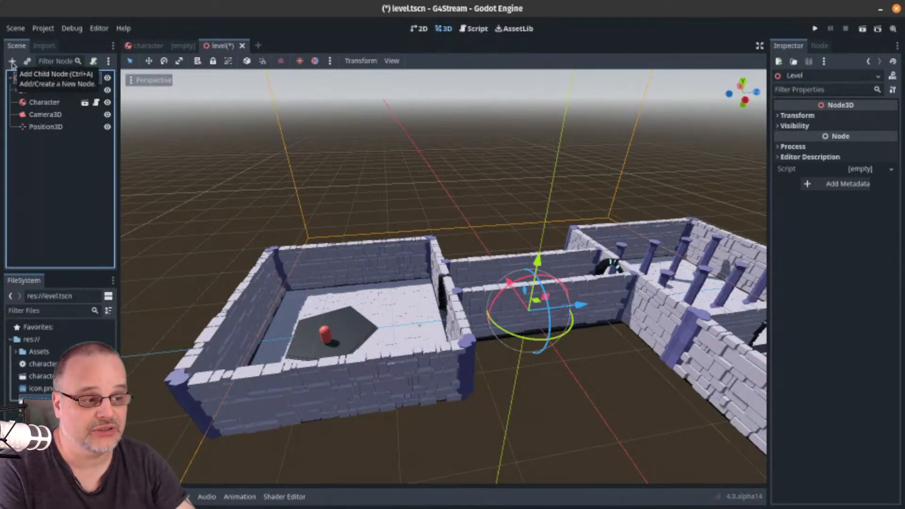
left_click(13, 63)
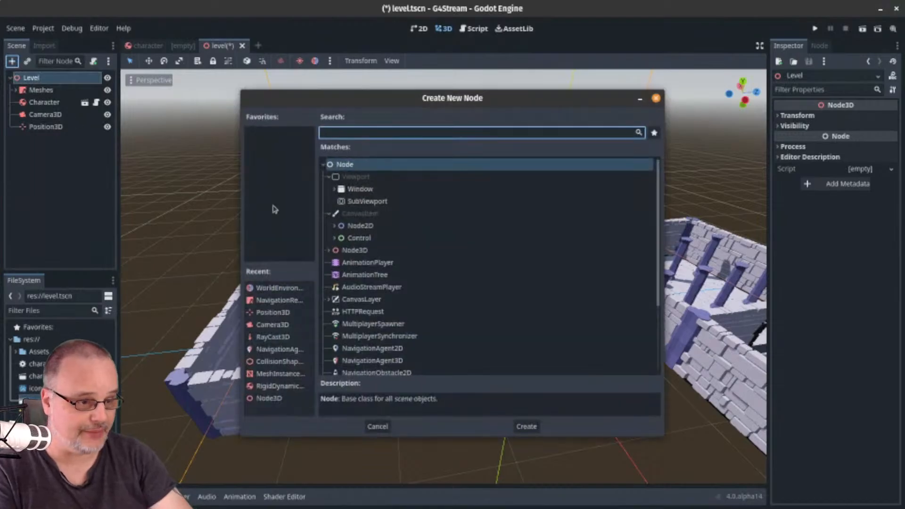
type("world")
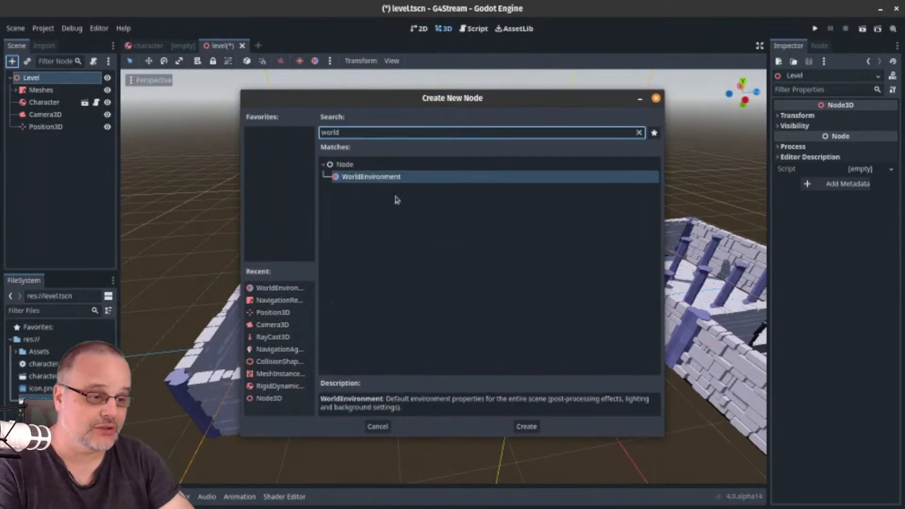
double_click(396, 179)
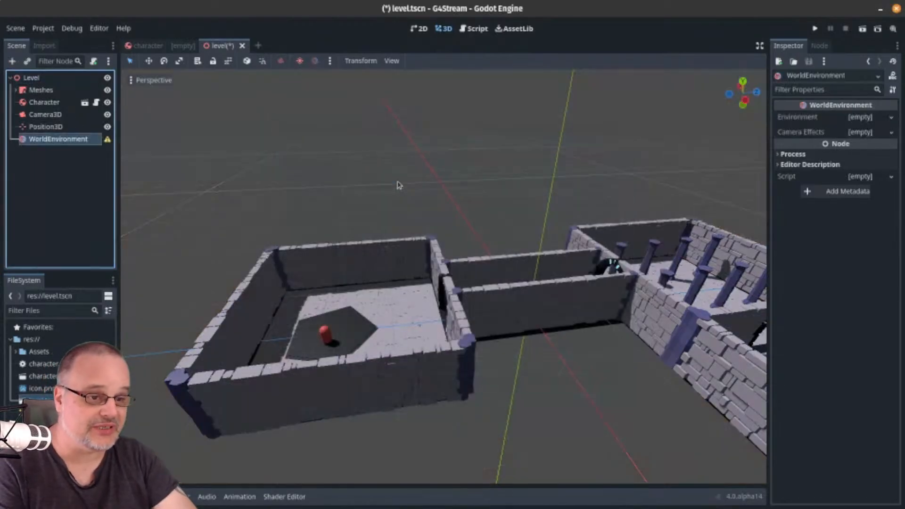
Step: Give the WorldEnvironment a new Environment resource and set its background mode to Sky
left_click(876, 117)
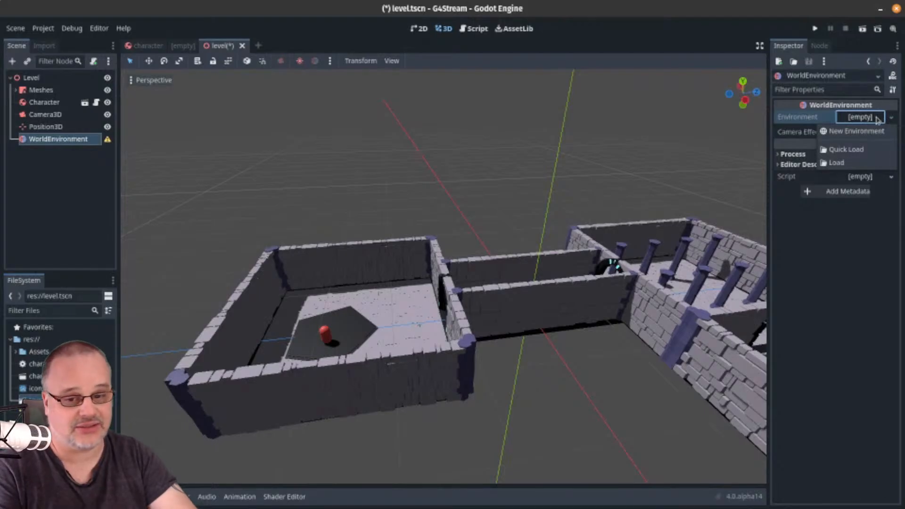
left_click(875, 130)
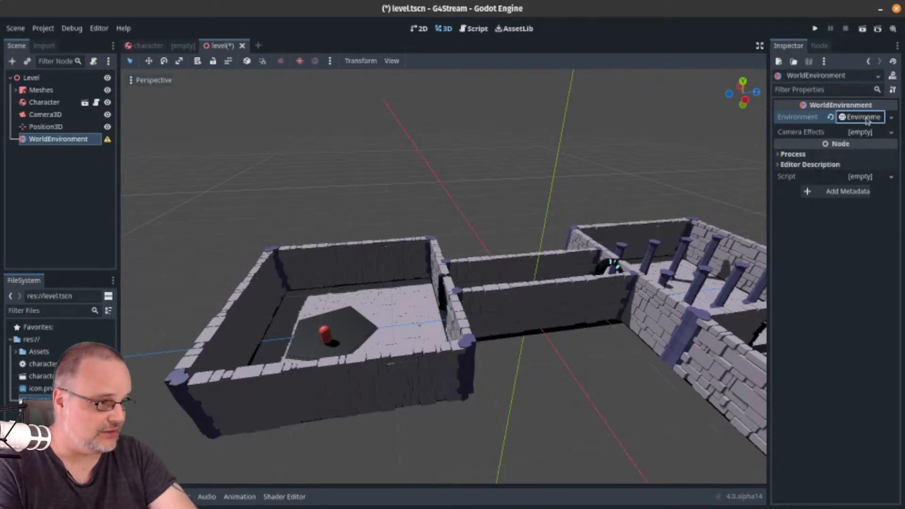
left_click(867, 119)
left_click(861, 132)
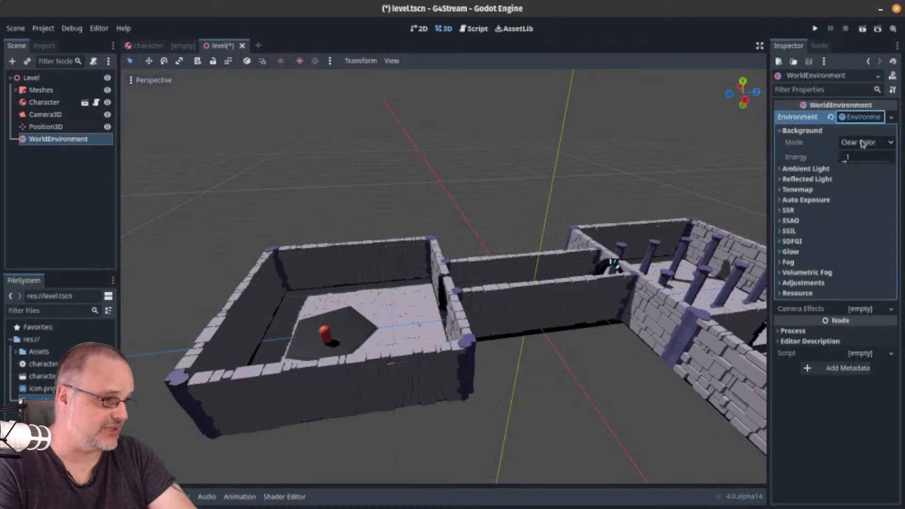
left_click(863, 143)
left_click(859, 183)
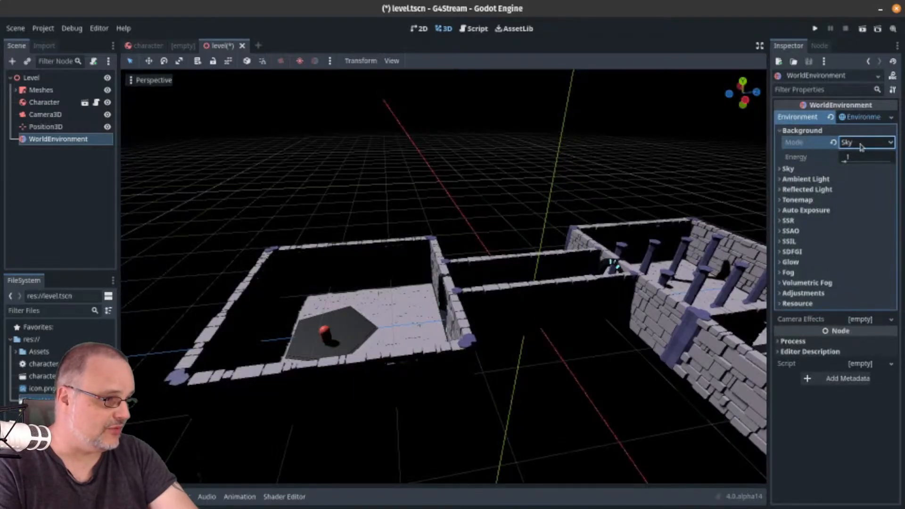
Step: Create a new Sky in the environment and assign it a new PhysicalSkyMaterial
left_click(867, 182)
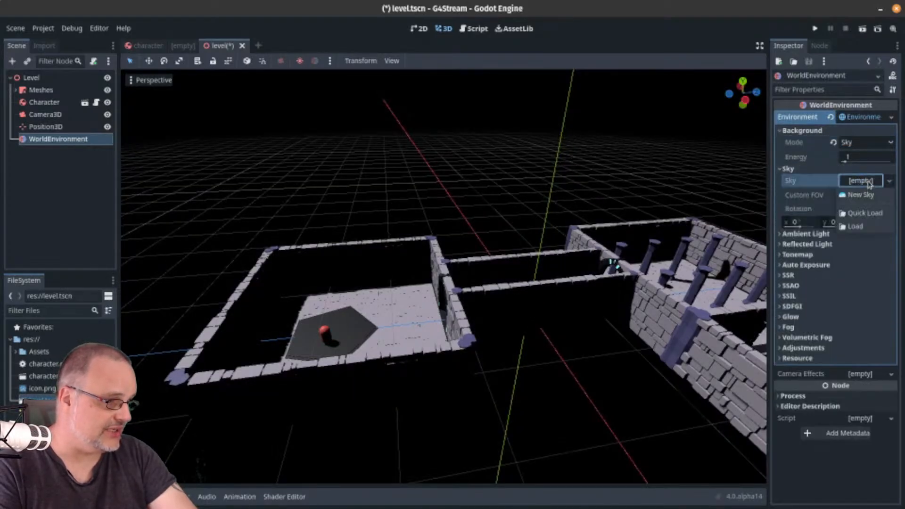
left_click(866, 192)
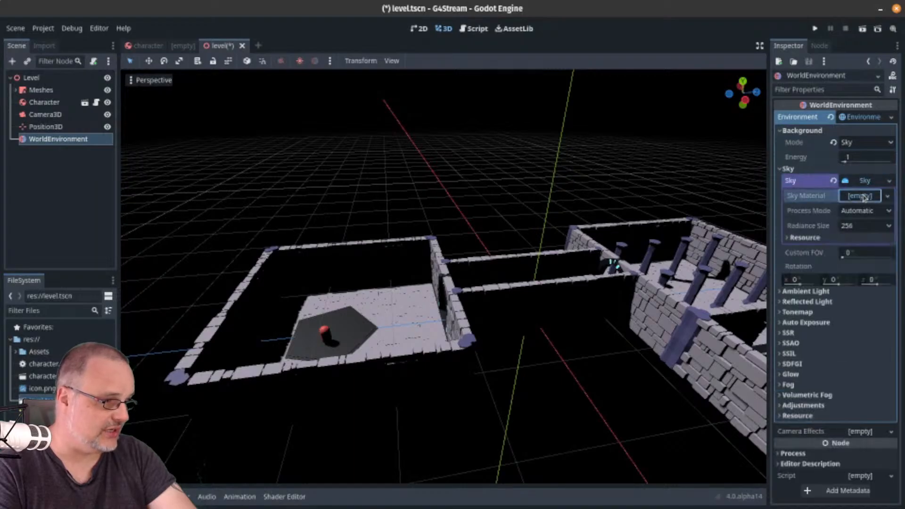
left_click(862, 196)
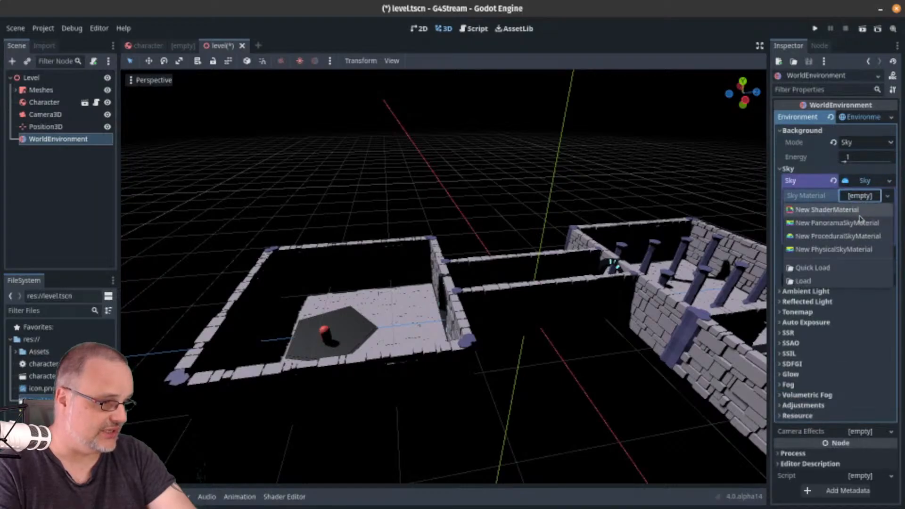
left_click(865, 249)
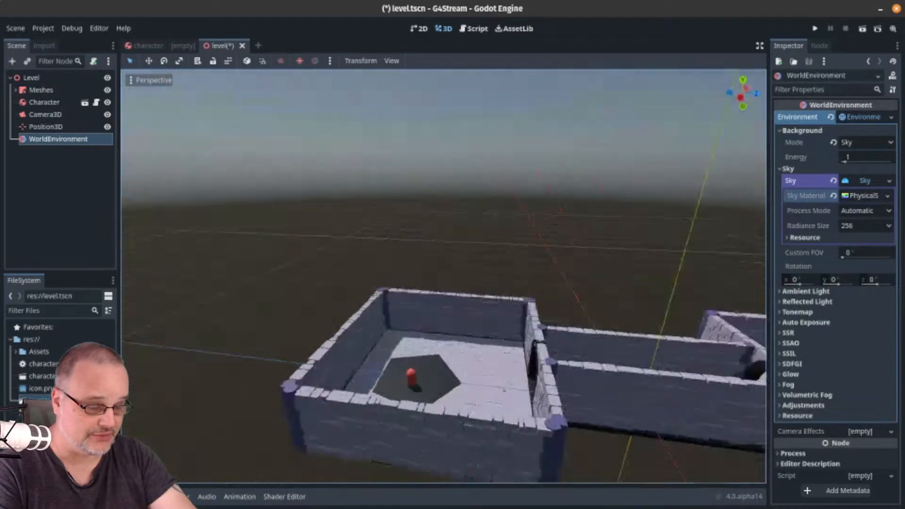
Step: Add a DirectionalLight3D node as a child of the Level root node
left_click(27, 78)
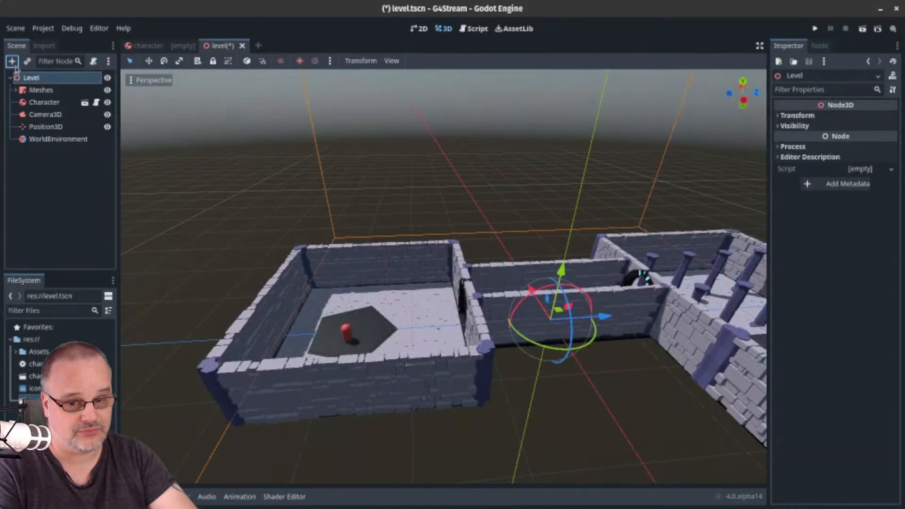
left_click(13, 60)
type("dir")
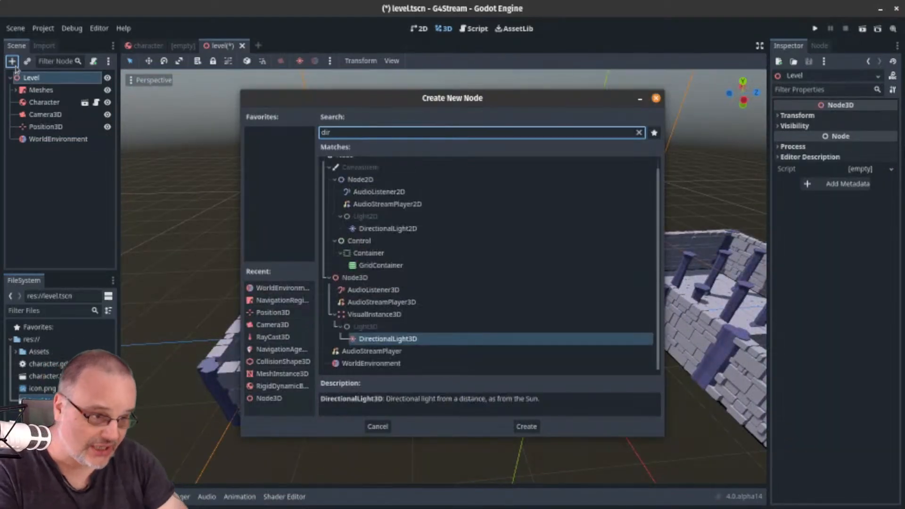
key("Return")
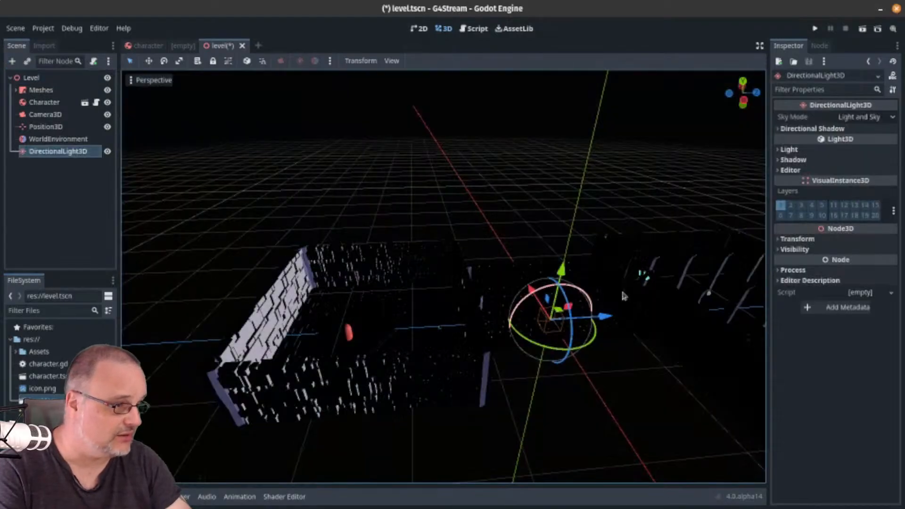
Step: Enable shadows on the directional light and change its light color to a warm tan
left_click(806, 149)
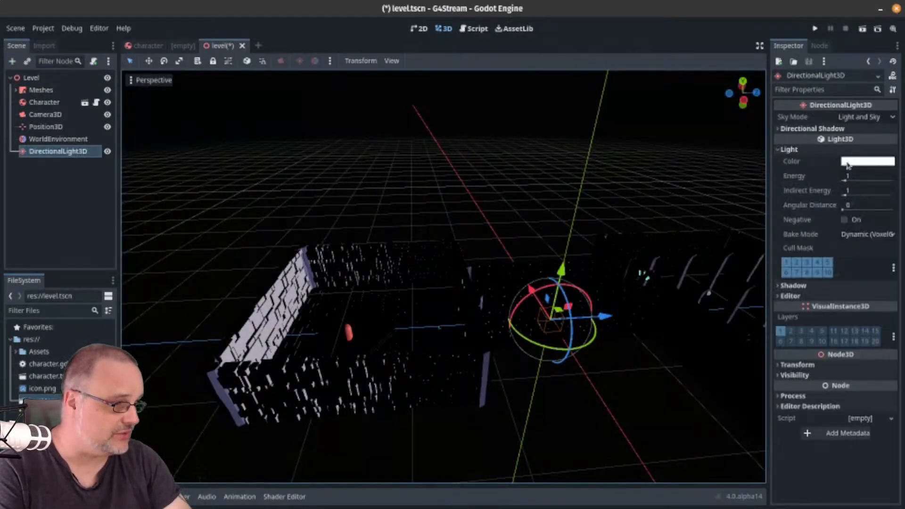
left_click(830, 285)
left_click(842, 297)
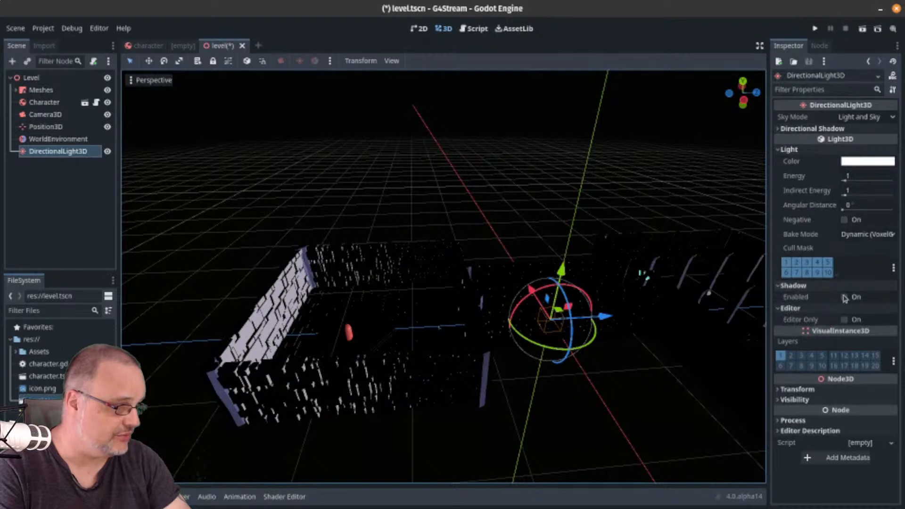
left_click(861, 162)
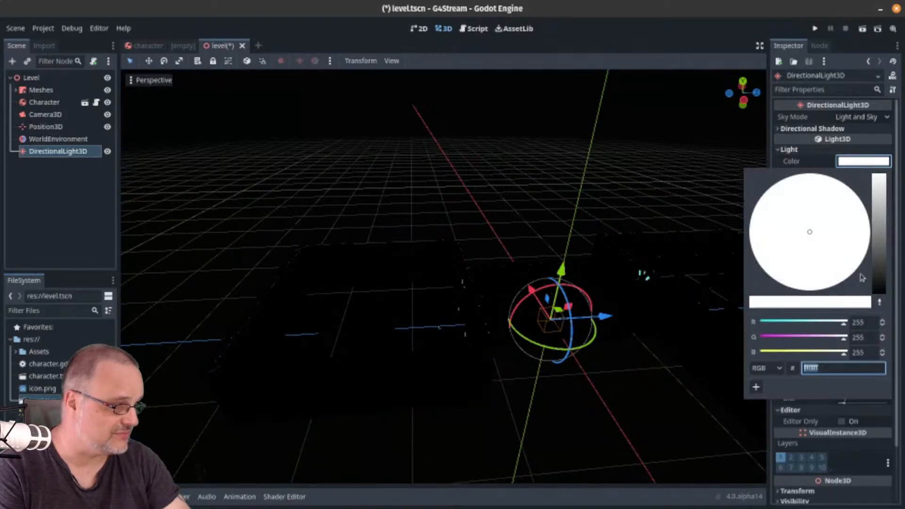
left_click_drag(879, 196, 877, 210)
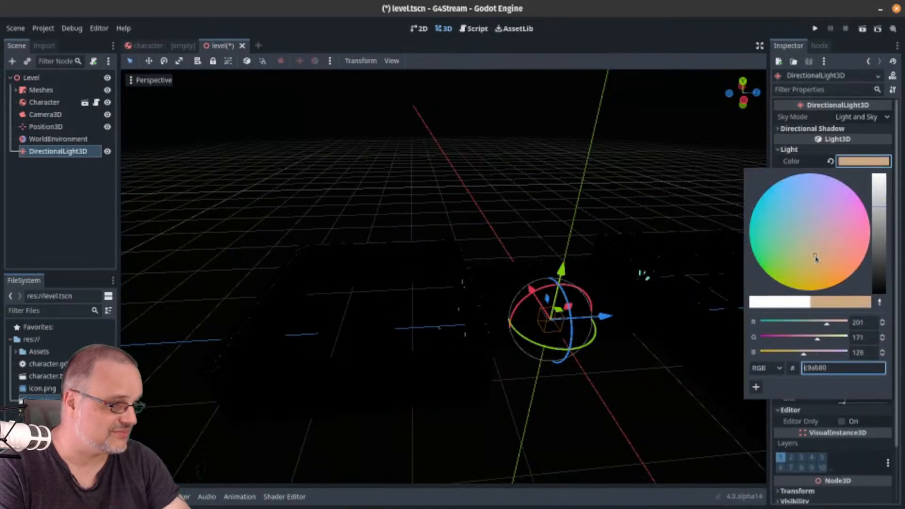
left_click(453, 153)
Step: Rotate the directional light in the viewport until the sun stands above the horizon and lights the sky
right_click_drag(452, 153, 396, 125)
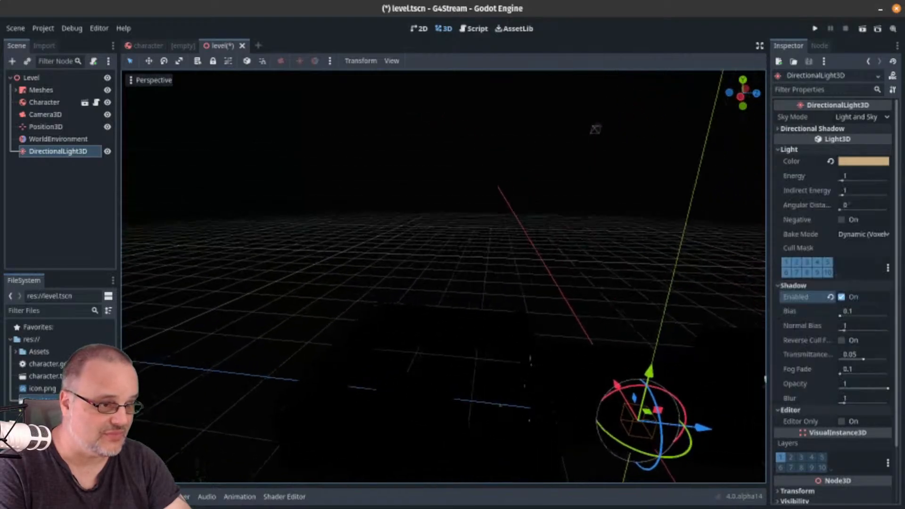
key("d")
left_click_drag(558, 396, 493, 451)
key("s")
right_click_drag(493, 451, 644, 454)
key("d")
mouse_move(659, 427)
left_mouse_down()
mouse_move(662, 437)
mouse_move(655, 418)
mouse_move(652, 446)
mouse_move(631, 460)
mouse_move(586, 442)
mouse_move(584, 425)
mouse_move(634, 461)
mouse_move(658, 433)
left_mouse_up()
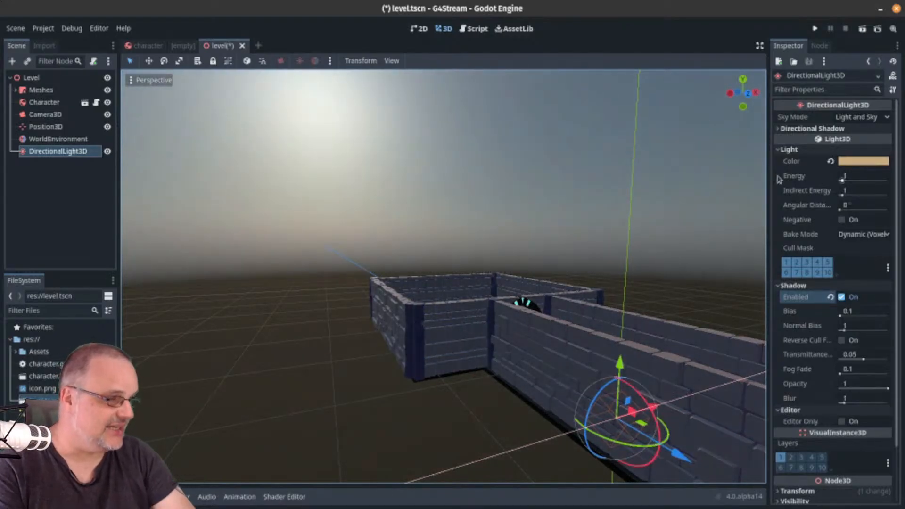
Step: Set the Rayleigh color of the WorldEnvironment's physical sky material to the stronger blue 476fb2
left_click(58, 138)
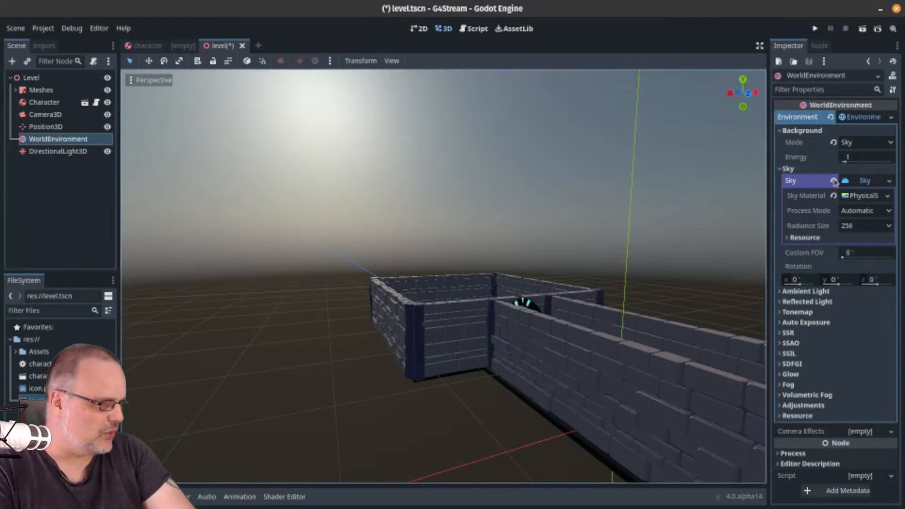
left_click(871, 196)
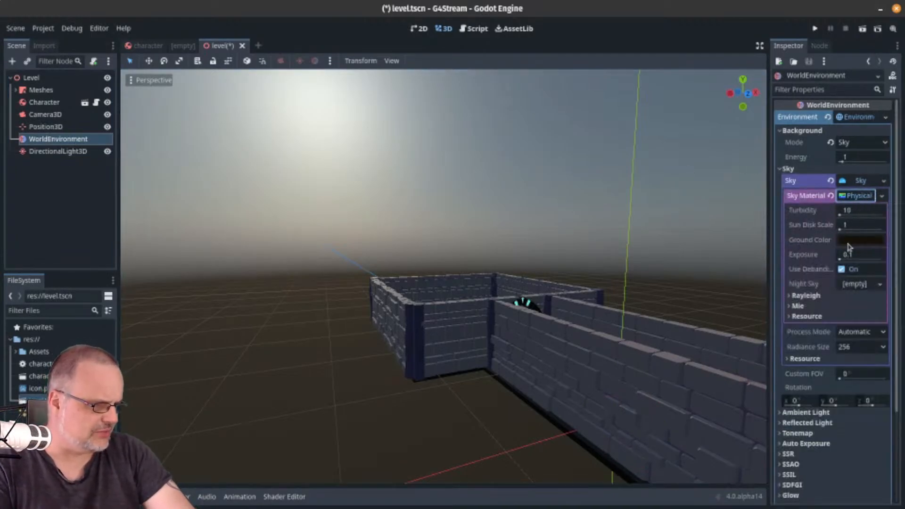
left_click(806, 296)
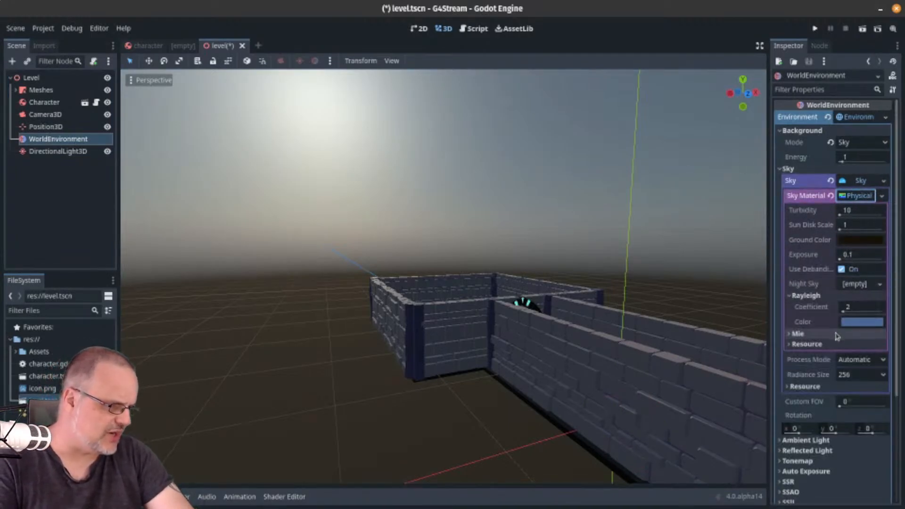
left_click(837, 336)
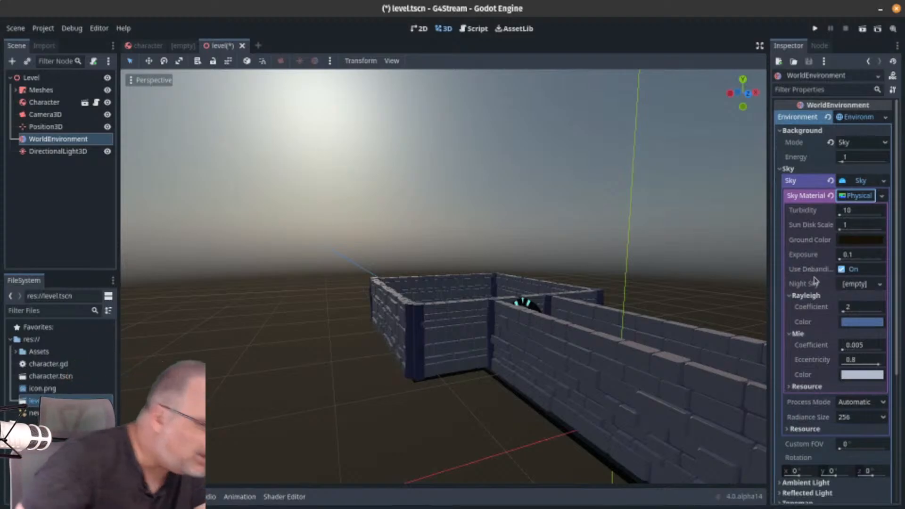
middle_click_drag(652, 300, 726, 330)
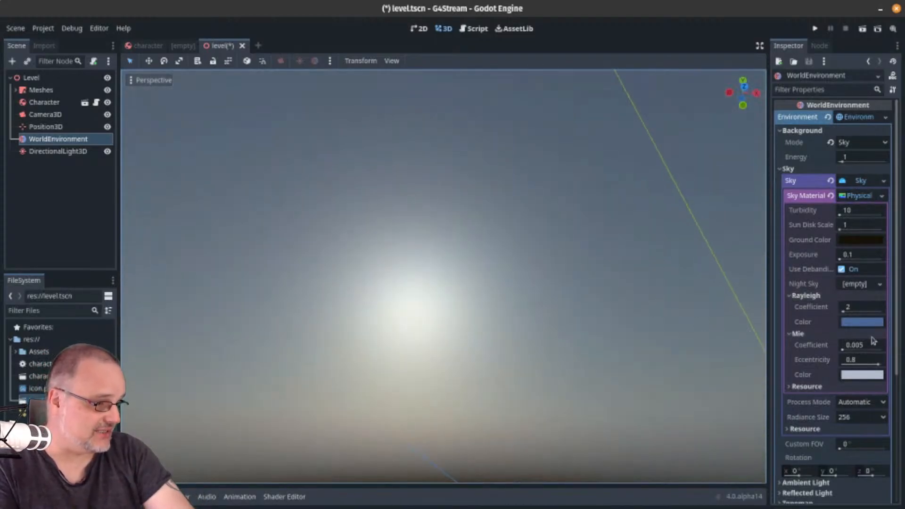
left_click(862, 322)
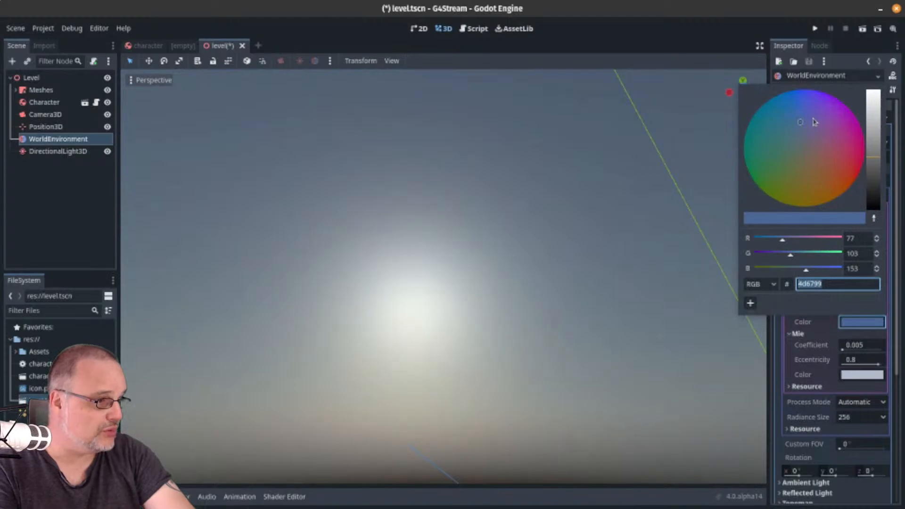
left_click_drag(877, 157, 877, 155)
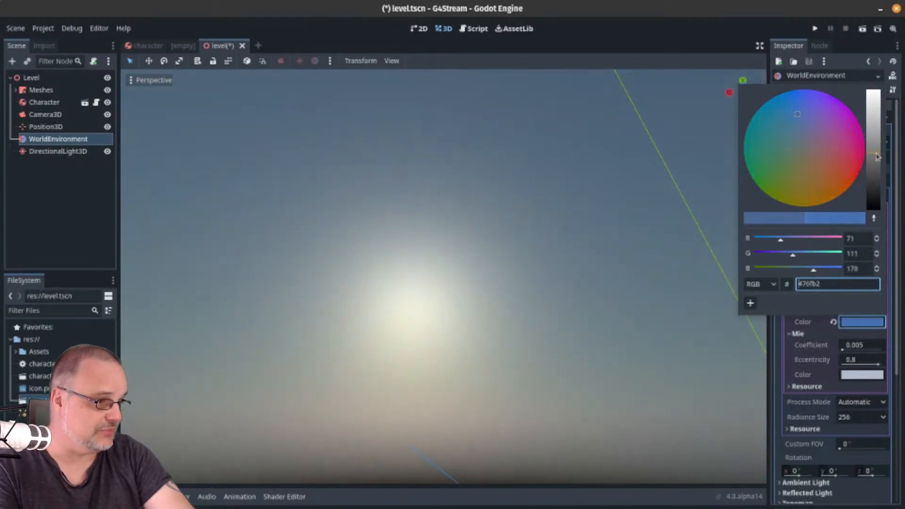
left_click(631, 312)
Step: Change the physical sky material's Mie color to a light beige and view the sun's glow over the level
right_click_drag(636, 351, 634, 395)
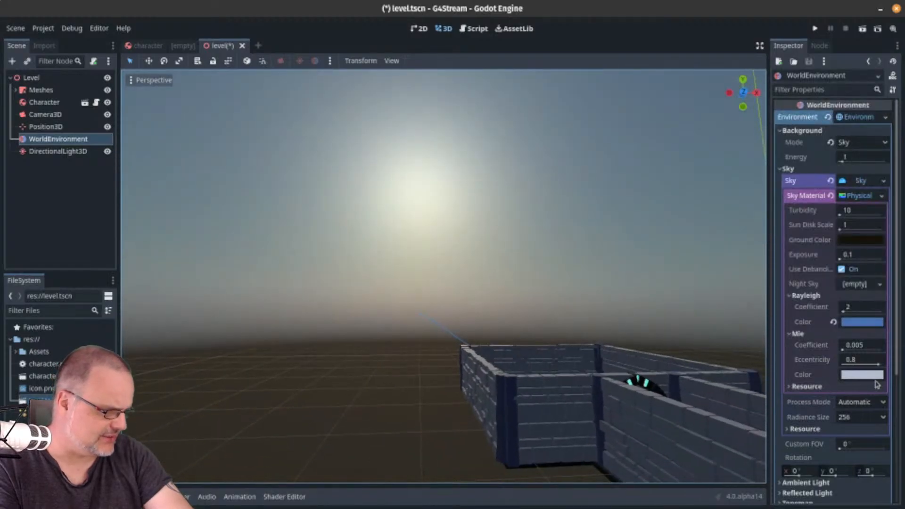
left_click(870, 379)
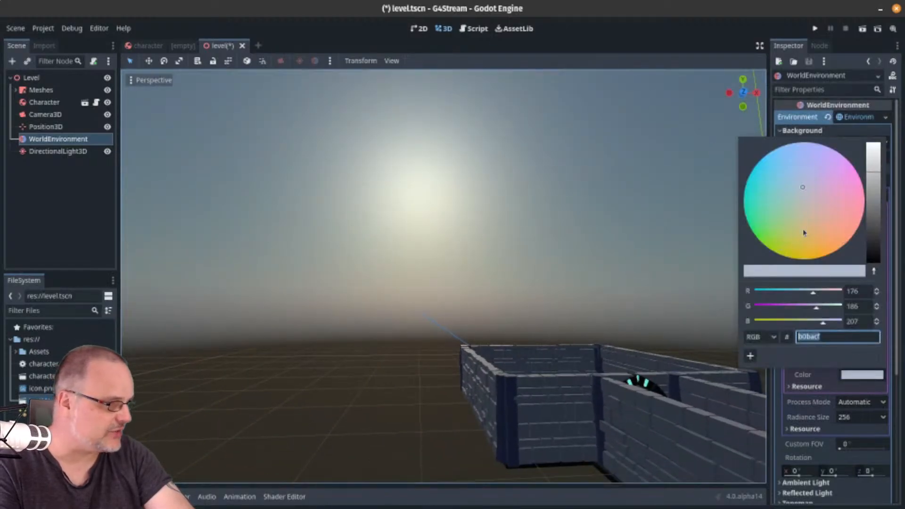
left_click_drag(871, 172, 872, 164)
left_click(537, 138)
right_click_drag(537, 138, 646, 189)
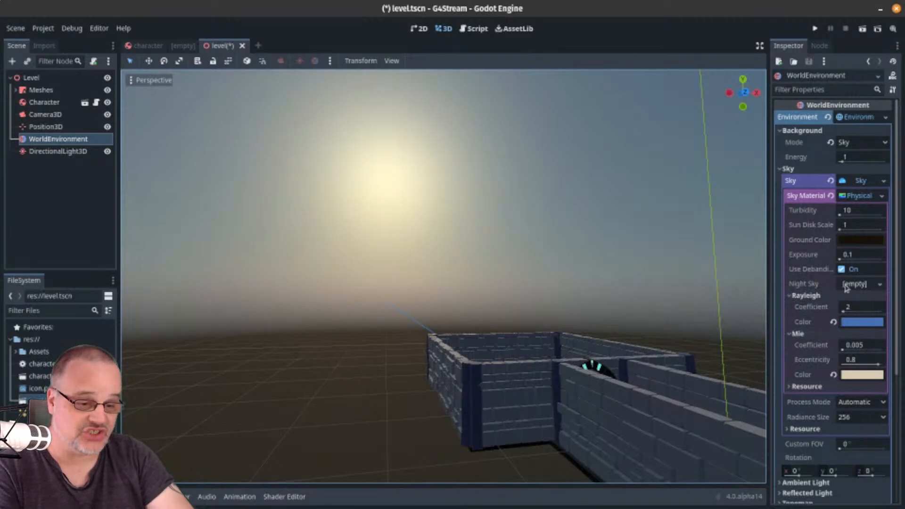
Step: Rotate the directional light further so that sunlight falls from higher up onto the level's walls and floors
right_click_drag(622, 362, 682, 361)
key("s")
left_click(75, 152)
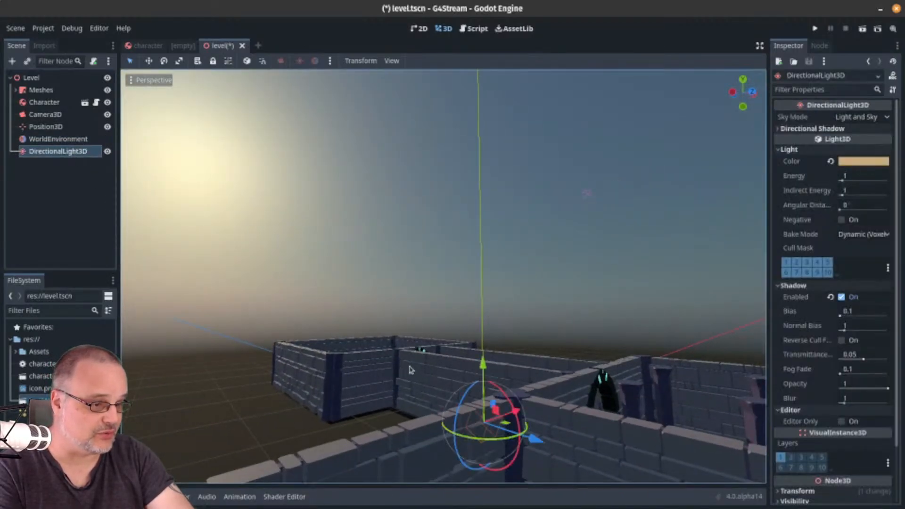
mouse_move(510, 402)
left_mouse_down()
mouse_move(498, 387)
mouse_move(508, 398)
left_mouse_up()
right_click_drag(508, 397, 486, 446)
key("d")
key("w")
key("s")
left_click_drag(540, 375, 523, 405)
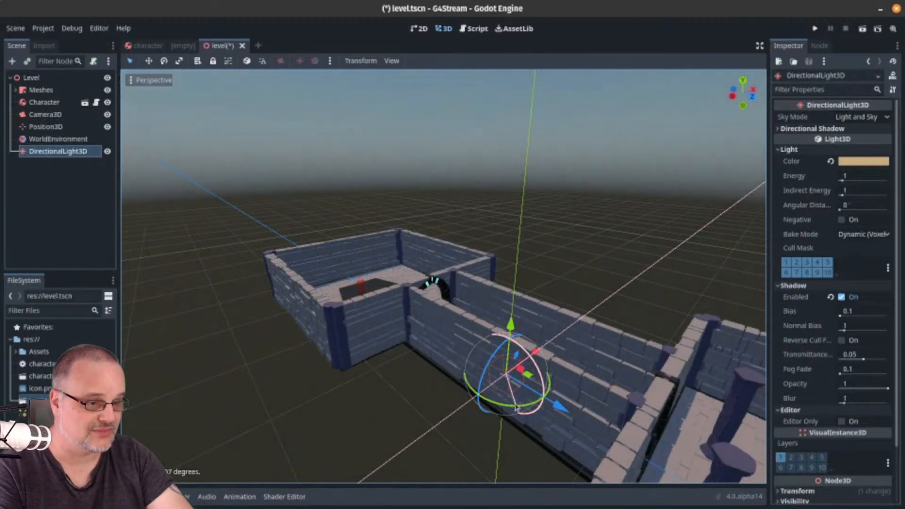
Step: Set the WorldEnvironment's background mode to Custom Color
key("w")
right_click_drag(498, 323, 763, 306)
key("w")
key("s")
left_click(79, 143)
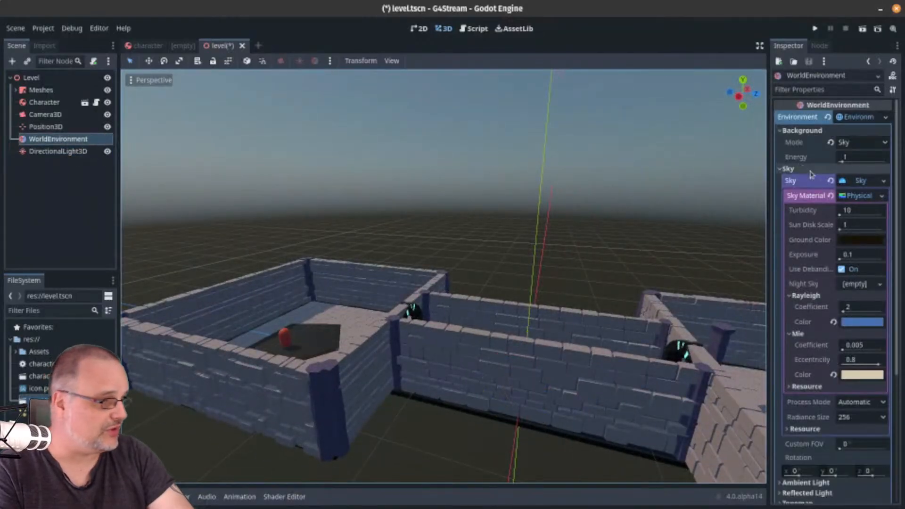
left_click(866, 118)
left_click(865, 118)
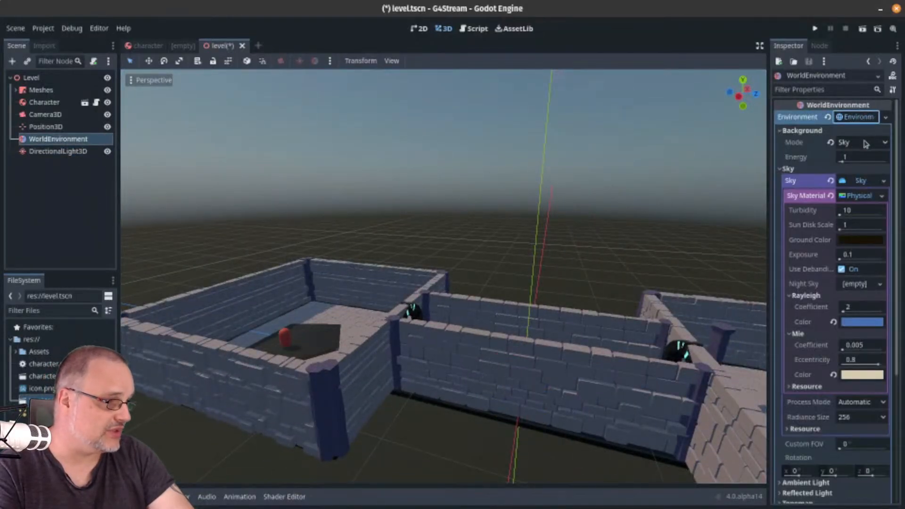
left_click(876, 143)
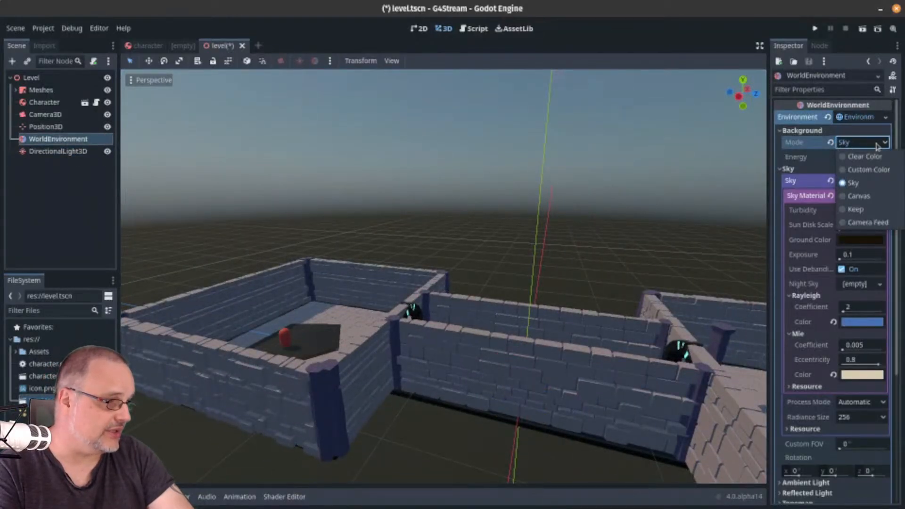
left_click(869, 170)
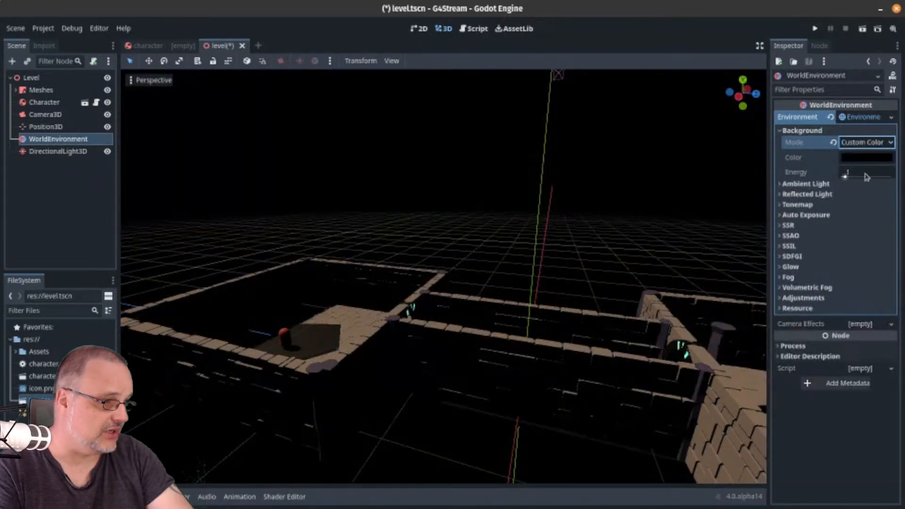
Step: Hide and show the directional light again to compare its effect, and examine the level against the plain background
left_click(107, 153)
left_click(108, 154)
middle_click_drag(226, 231, 253, 246)
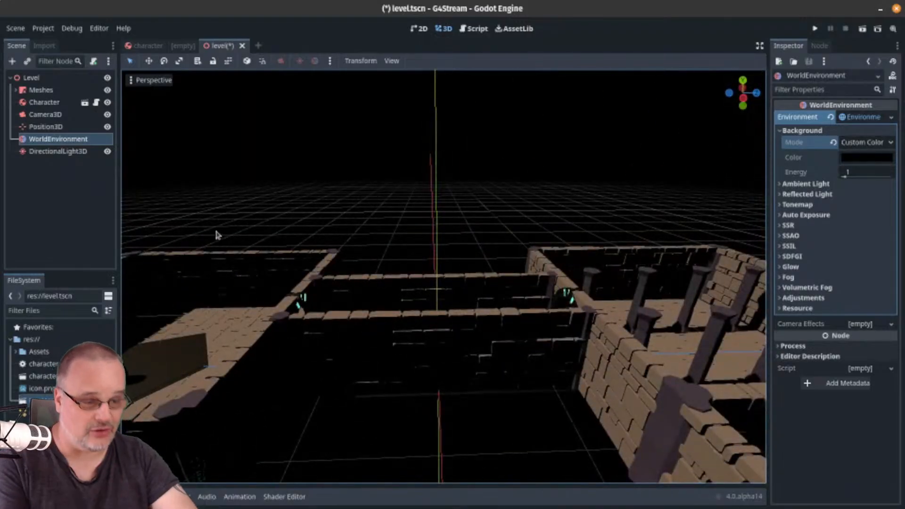
middle_click_drag(178, 244, 124, 193)
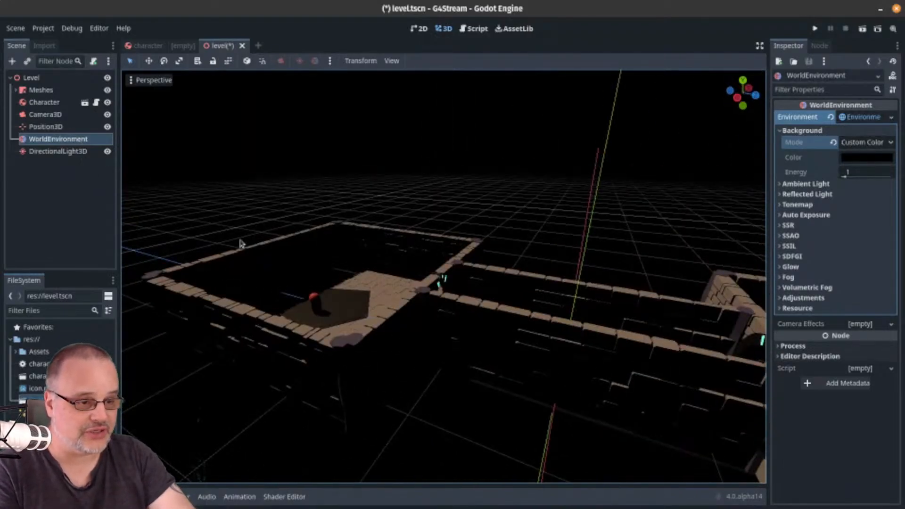
Step: Duplicate the floor of the room beyond the pillared hall and raise the copy to the wall tops as a roof
left_click(350, 285)
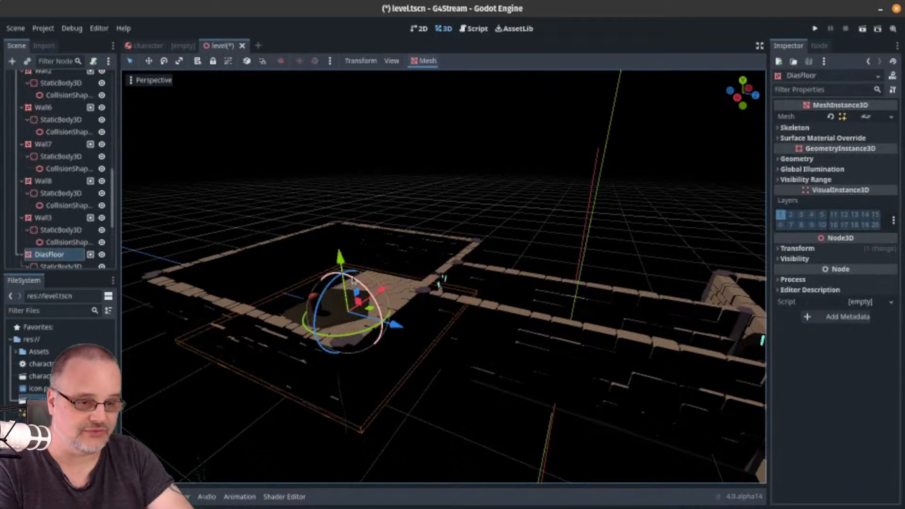
middle_click_drag(570, 297, 651, 310)
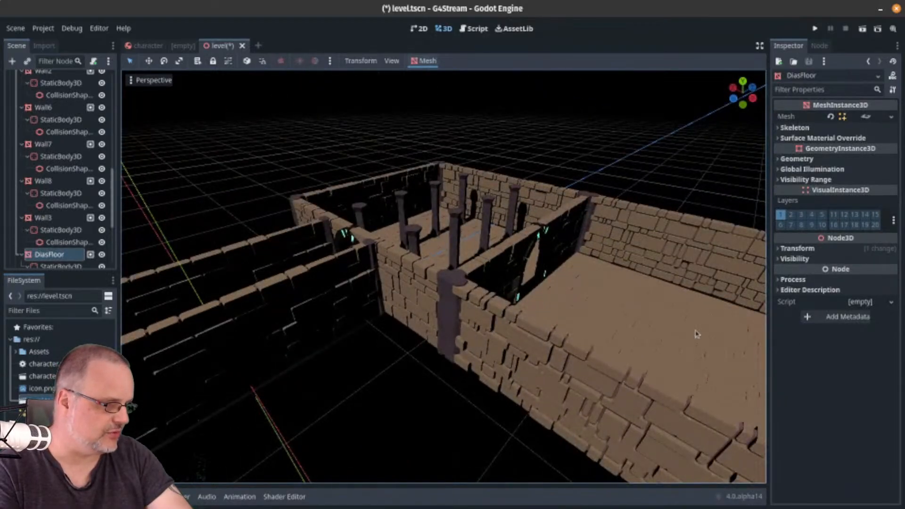
left_click(696, 335)
middle_click_drag(696, 335, 621, 338)
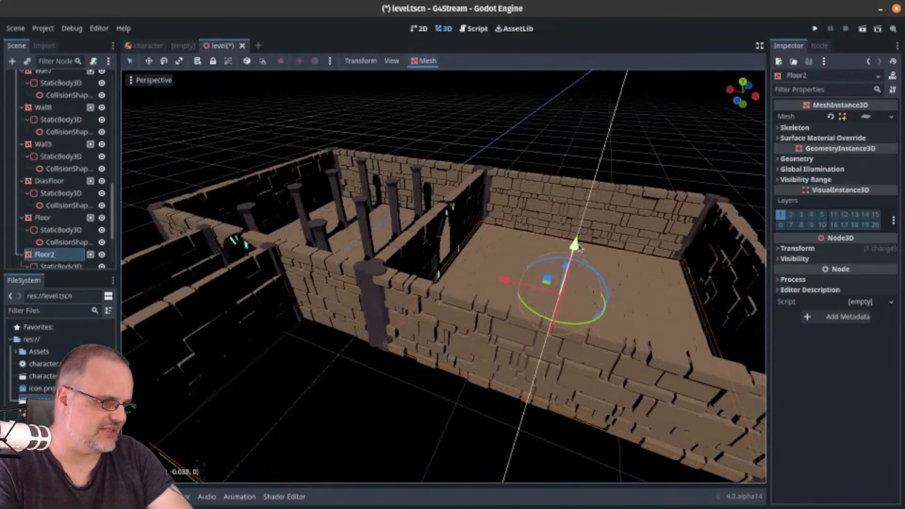
key("ctrl+d")
left_click_drag(579, 248, 621, 152)
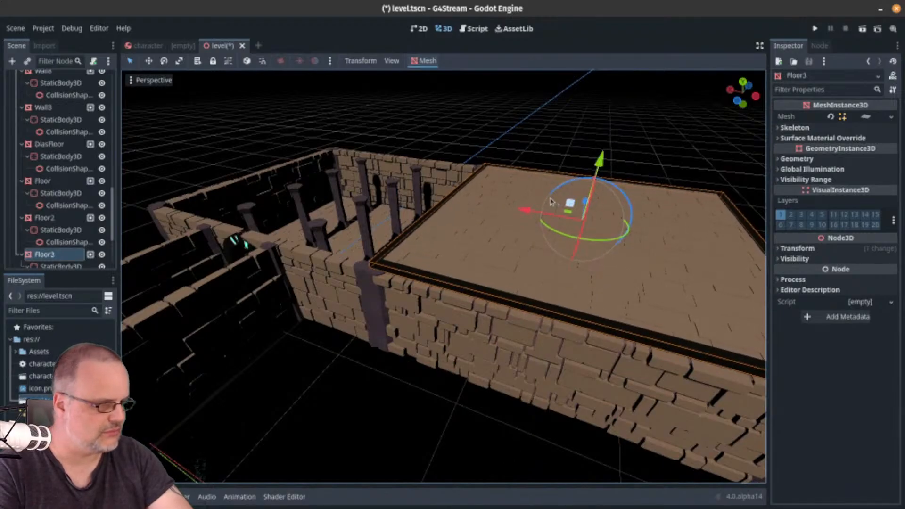
Step: Enable snapping and place further copies of the roof slab over the pillared room, the corridor and the dais room
left_click_drag(530, 211, 315, 175)
left_click(268, 62)
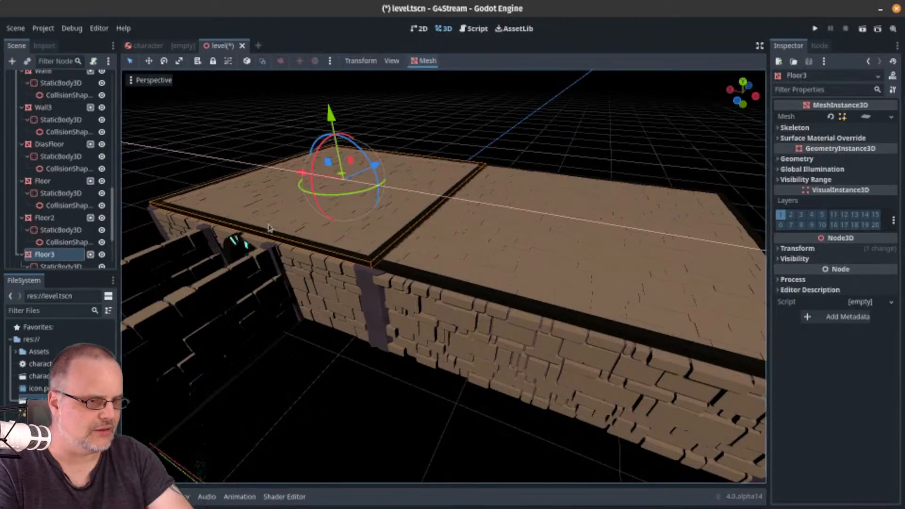
key("a")
right_click_drag(269, 226, 302, 212)
key("d")
right_click_drag(349, 233, 252, 233)
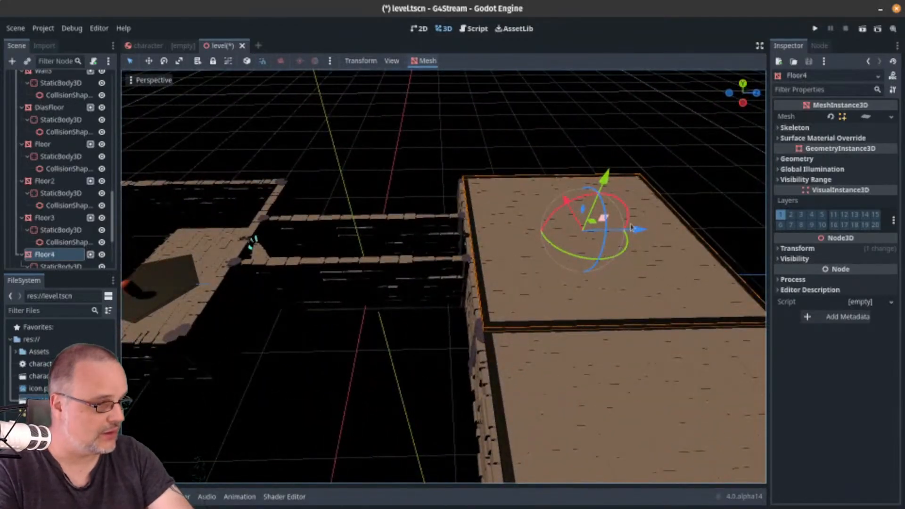
left_click_drag(637, 235, 181, 224)
key("ctrl+d")
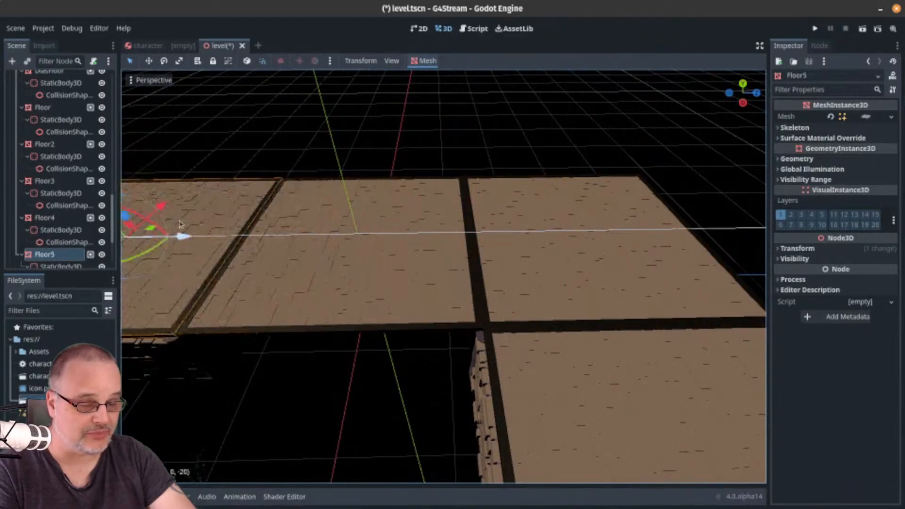
Step: Examine the roof slabs from above and the roofed level from inside, looking through the doorways
right_click_drag(180, 224, 76, 203)
key("w")
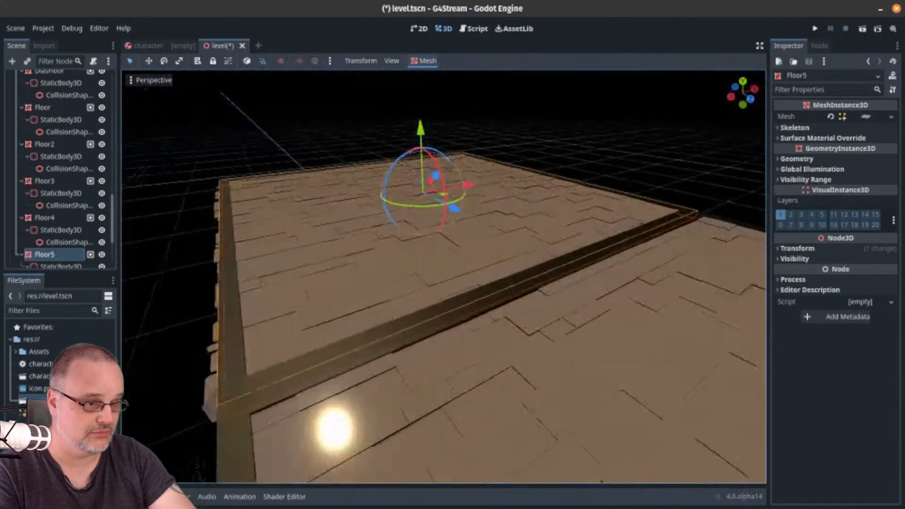
right_click_drag(444, 277, 367, 245)
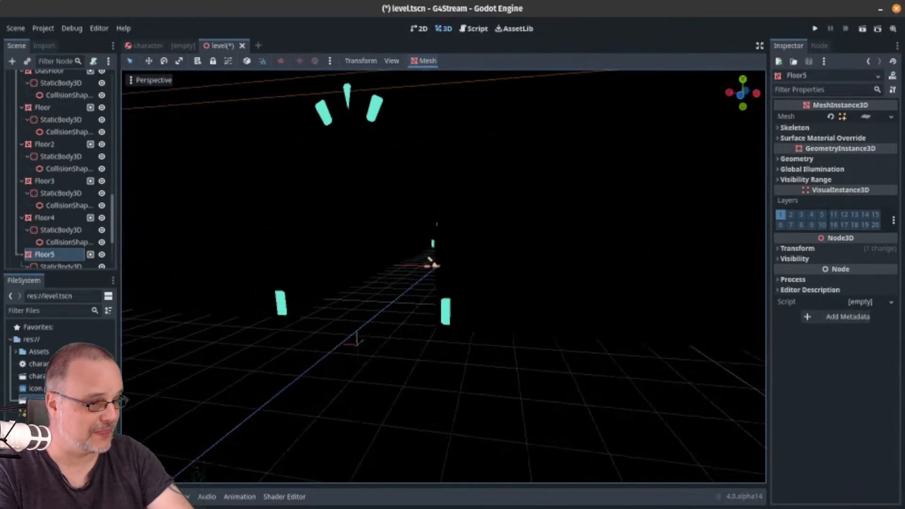
key("a")
key("s")
right_click_drag(207, 279, 231, 283)
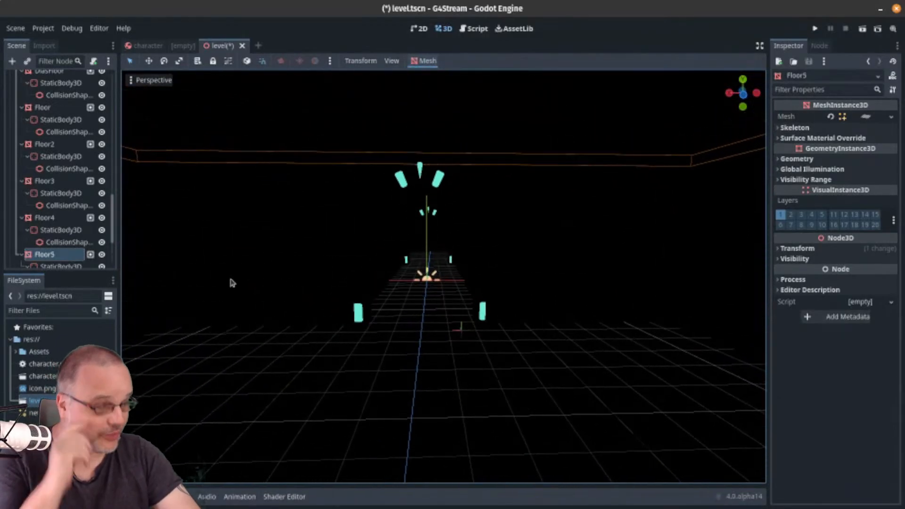
Step: Collapse the Meshes branch in the scene tree
scroll(65, 132, "up", 10)
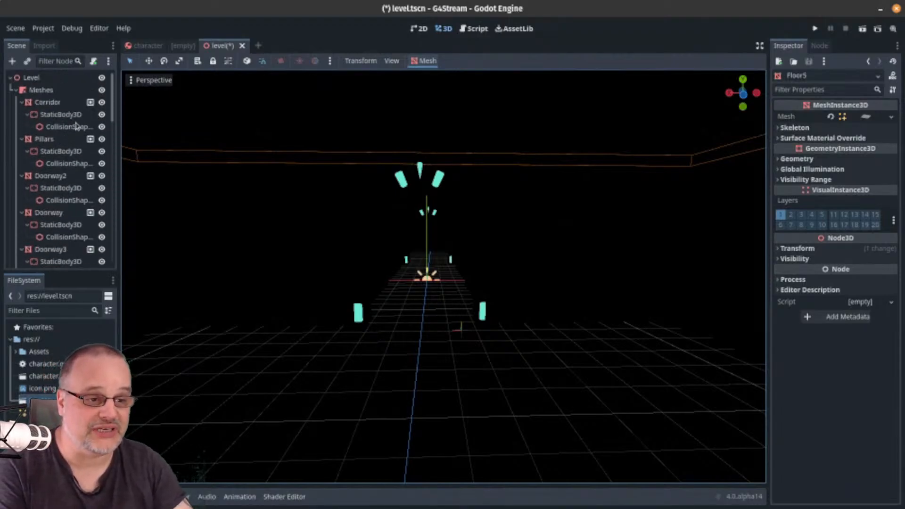
scroll(46, 106, "down", 3)
scroll(46, 106, "up", 5)
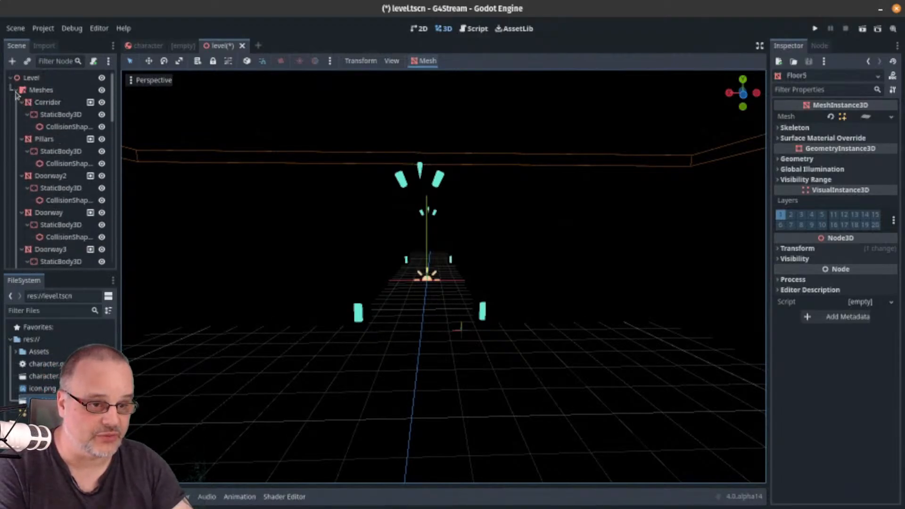
left_click(16, 91)
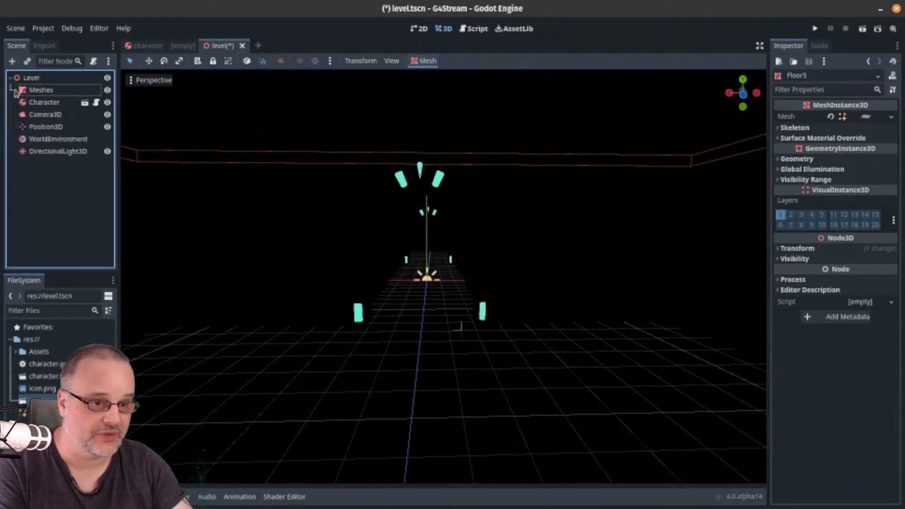
Step: Move the Camera3D inside the roofed dais room to position x -1, y 1, z -16 m
double_click(44, 115)
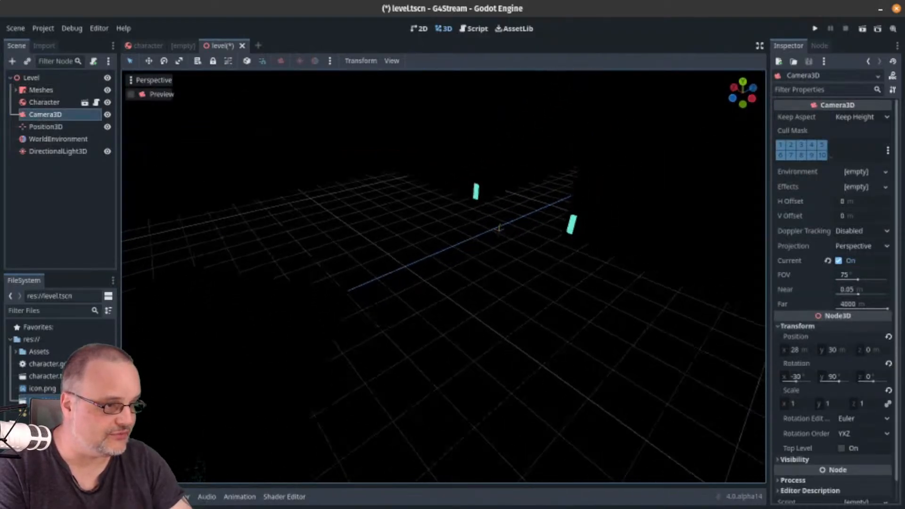
scroll(372, 226, "down", 5)
middle_click_drag(373, 226, 365, 172)
left_click_drag(359, 146, 365, 289)
left_click_drag(370, 331, 503, 380)
key("w")
right_click_drag(504, 380, 486, 377)
right_click_drag(379, 409, 417, 411)
left_click_drag(337, 402, 535, 414)
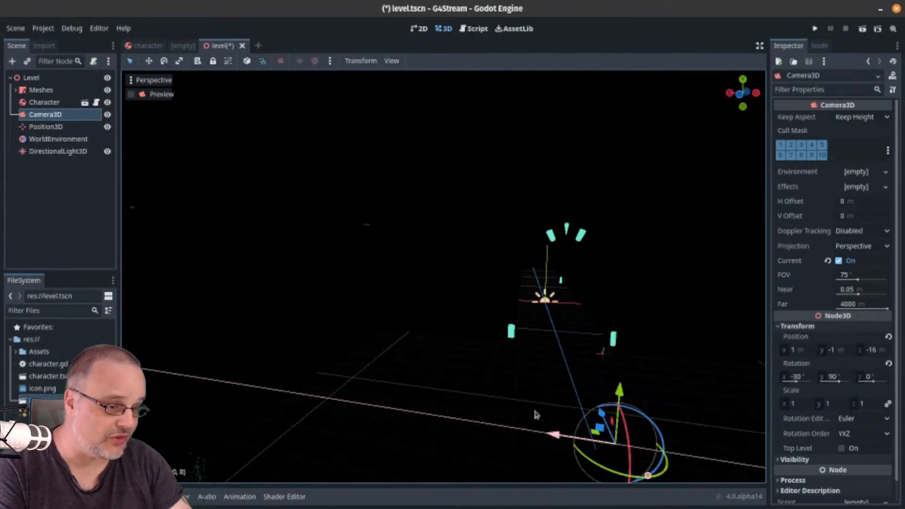
left_click_drag(619, 392, 638, 327)
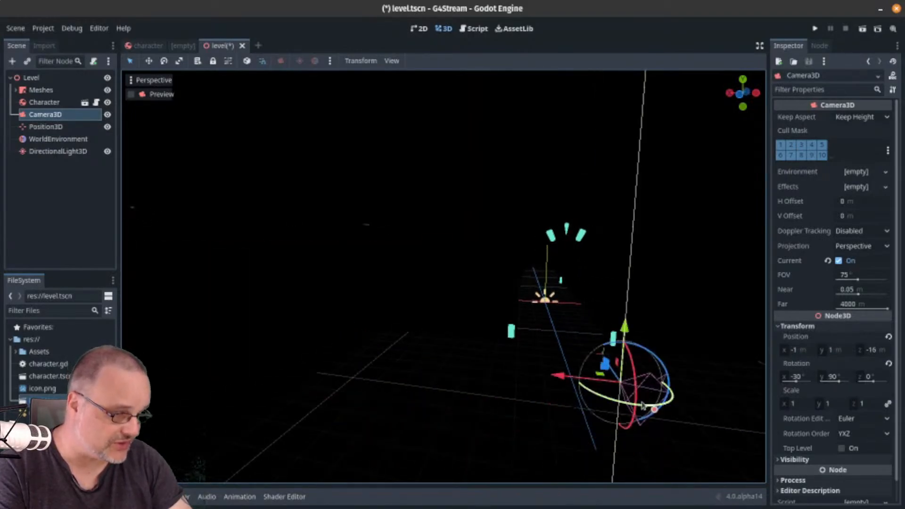
Step: Level the Camera3D and turn it to a y rotation of -180°, and move it to y 2 m and z -22 m
left_click_drag(664, 363, 657, 303)
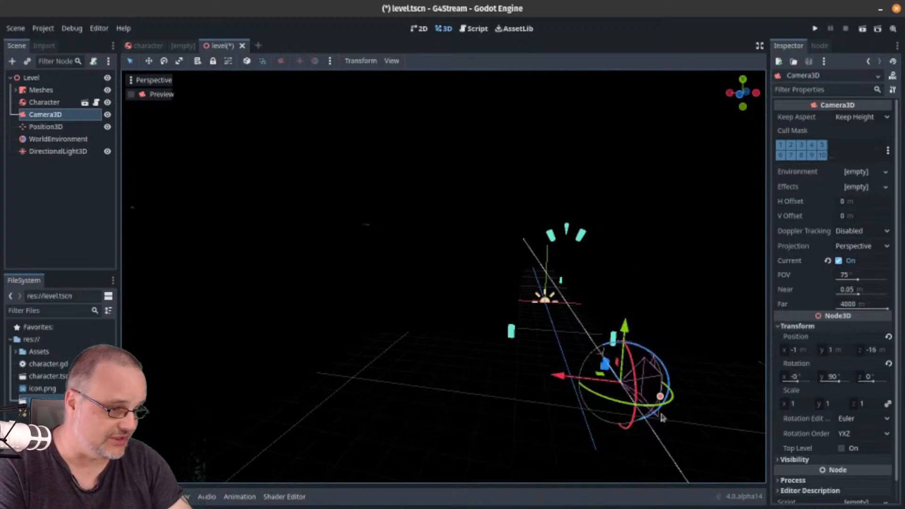
left_click_drag(649, 408, 682, 397)
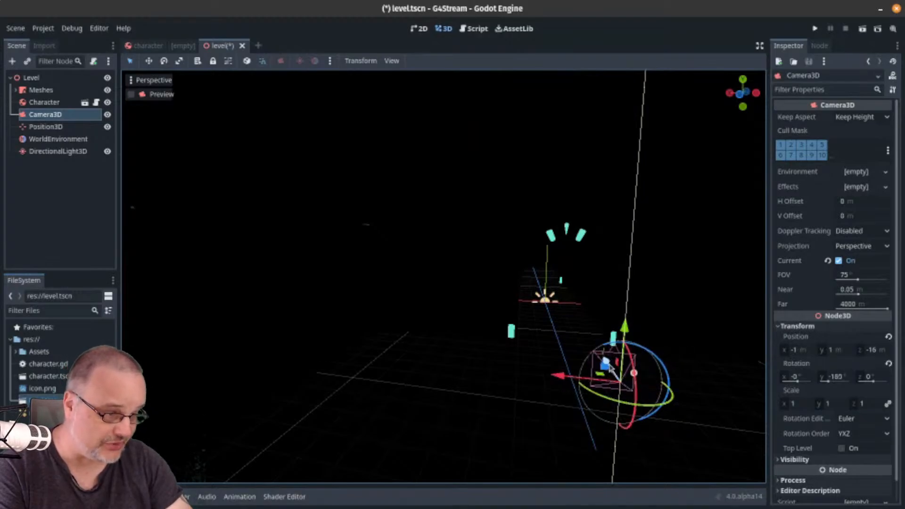
middle_click_drag(593, 375, 690, 376)
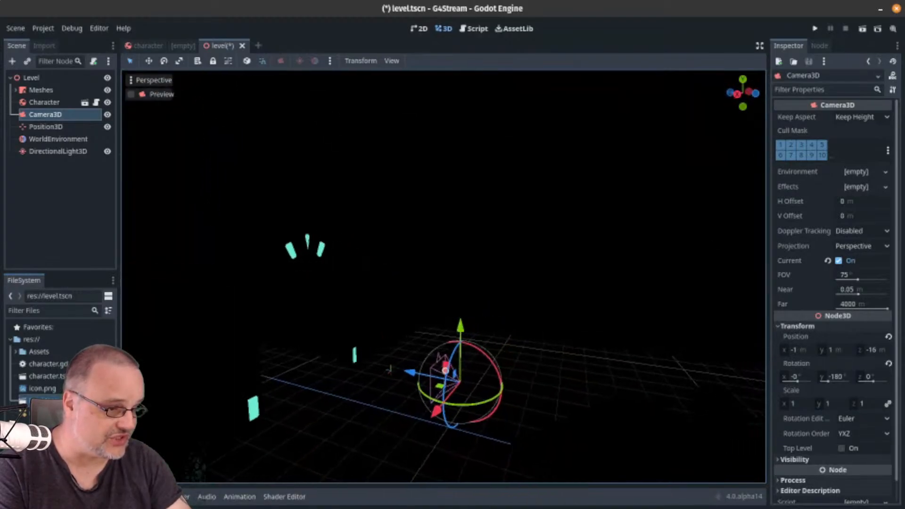
key("d")
left_click_drag(435, 339, 439, 308)
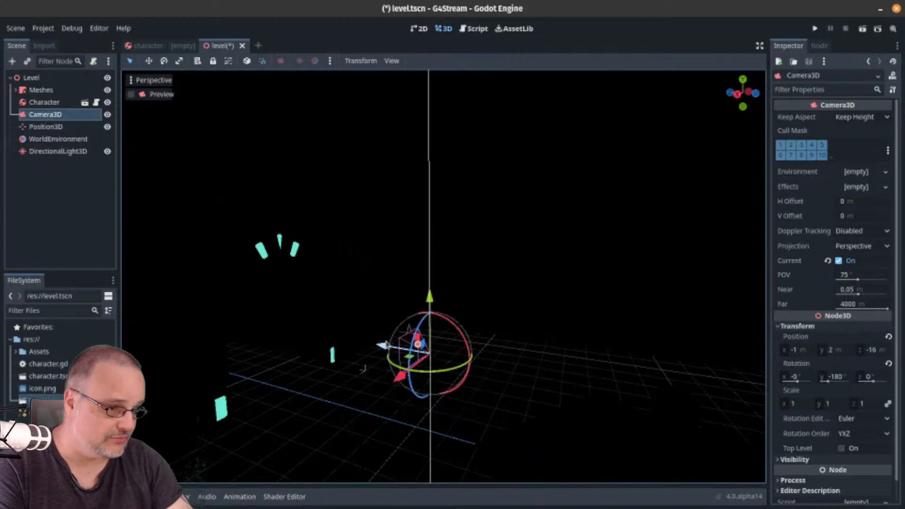
left_click_drag(384, 347, 564, 376)
middle_click_drag(564, 376, 417, 378)
scroll(418, 378, "down", 4)
scroll(417, 378, "up", 4)
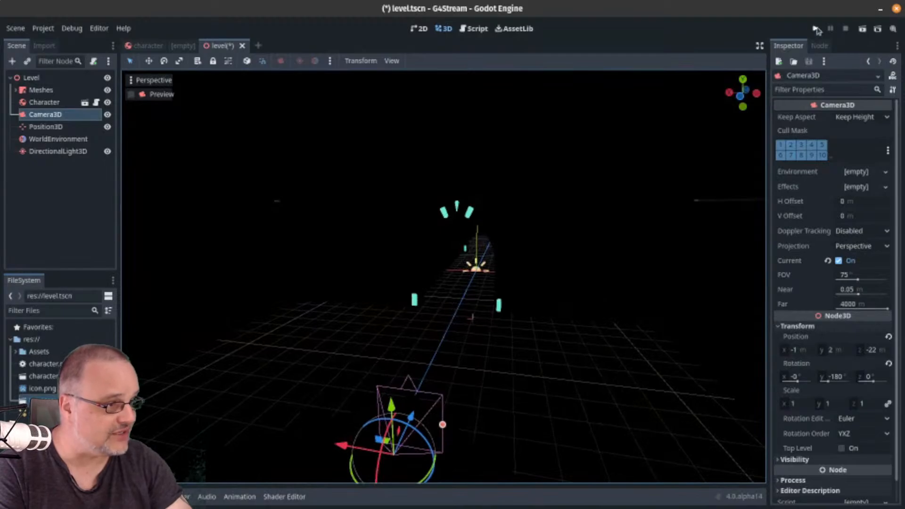
Step: Run the project to check the camera's view of the roofed level, and close the game window
key("F5")
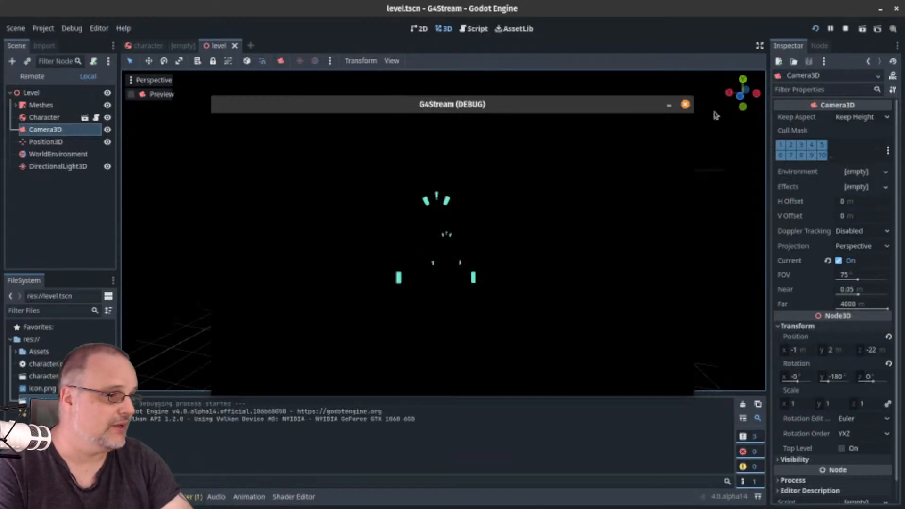
left_click(686, 105)
Step: Turn the directional light's shadow off and back on to compare the lighting inside the room
left_click(75, 152)
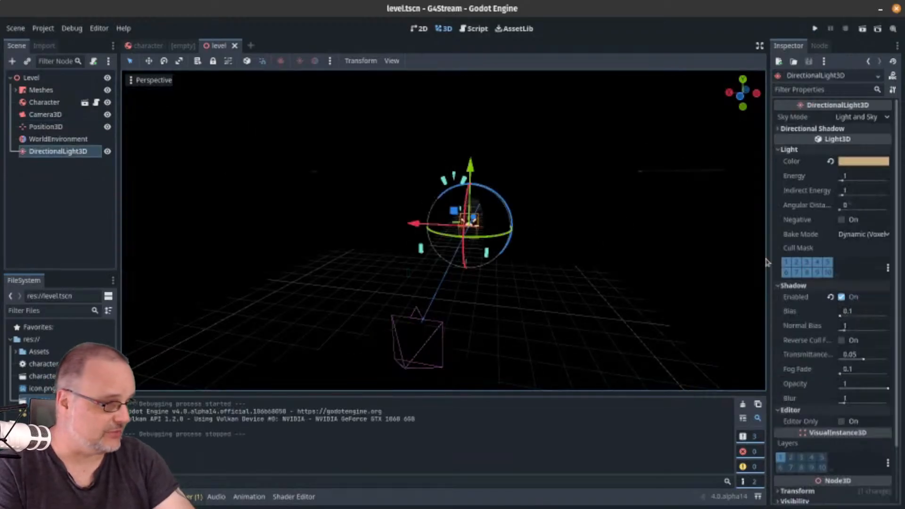
left_click(852, 299)
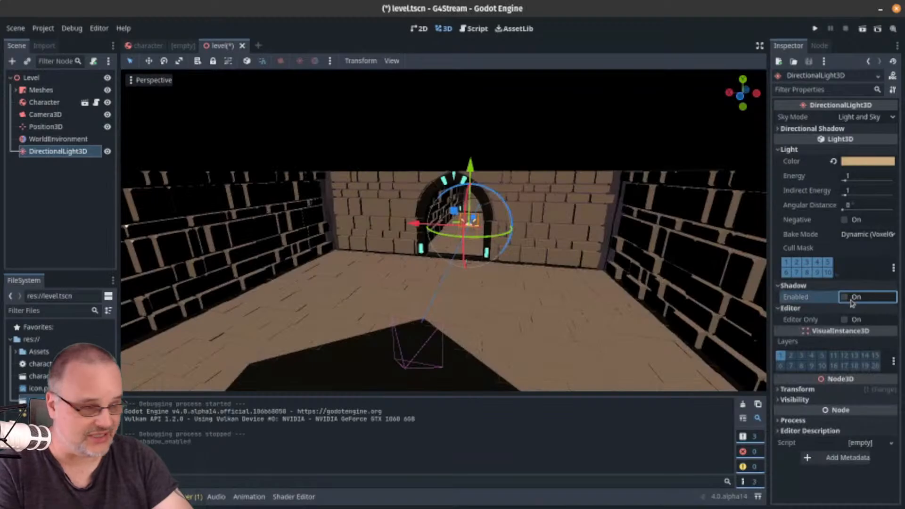
left_click(852, 299)
Step: Delete the DirectionalLight3D node from the level scene
left_click(75, 198)
left_click(70, 152)
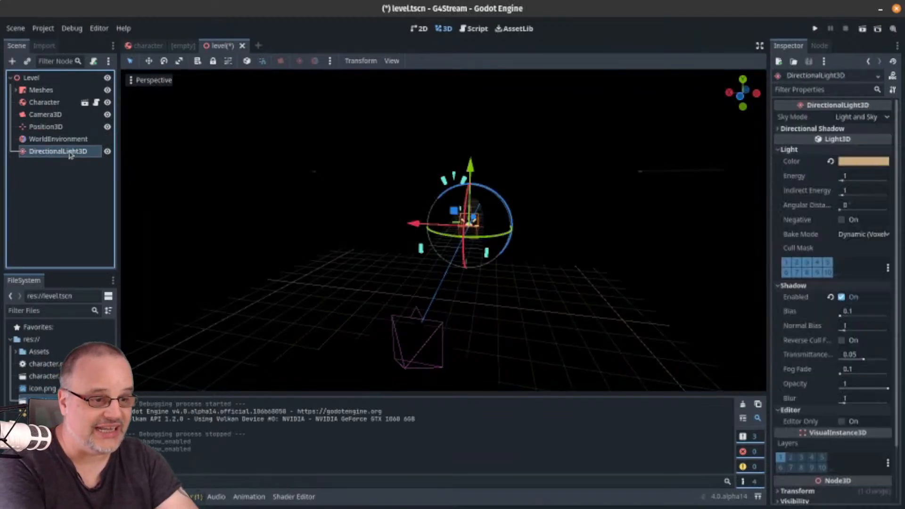
key("Delete")
left_click(477, 281)
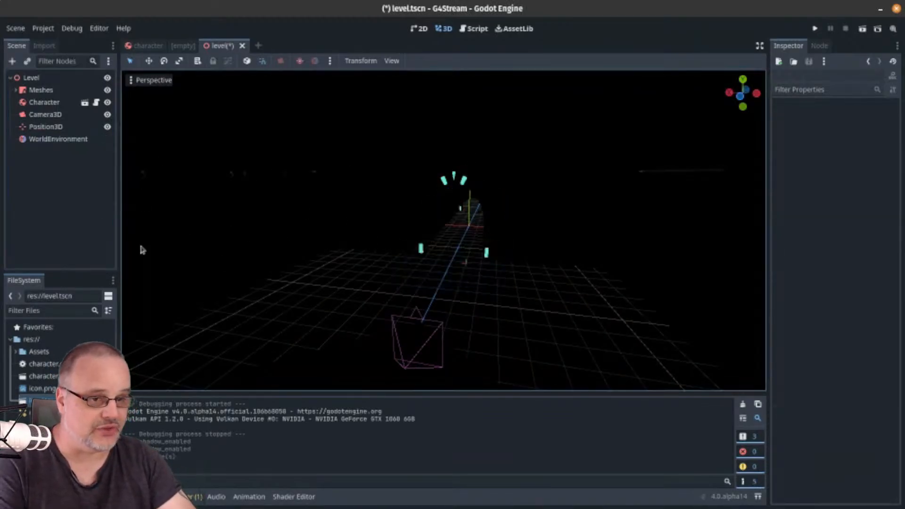
Step: Add an OmniLight3D node as a child of the Level root
left_click(38, 80)
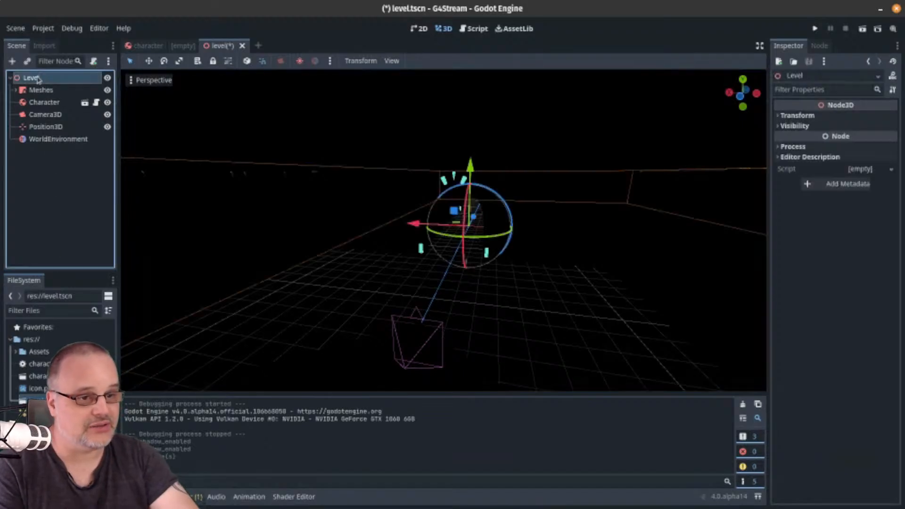
left_click(13, 61)
type("OMNI")
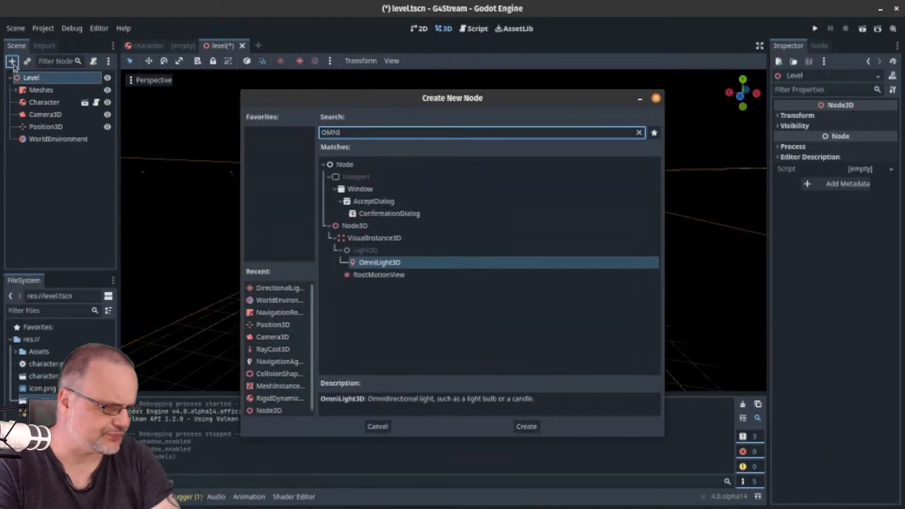
key("Return")
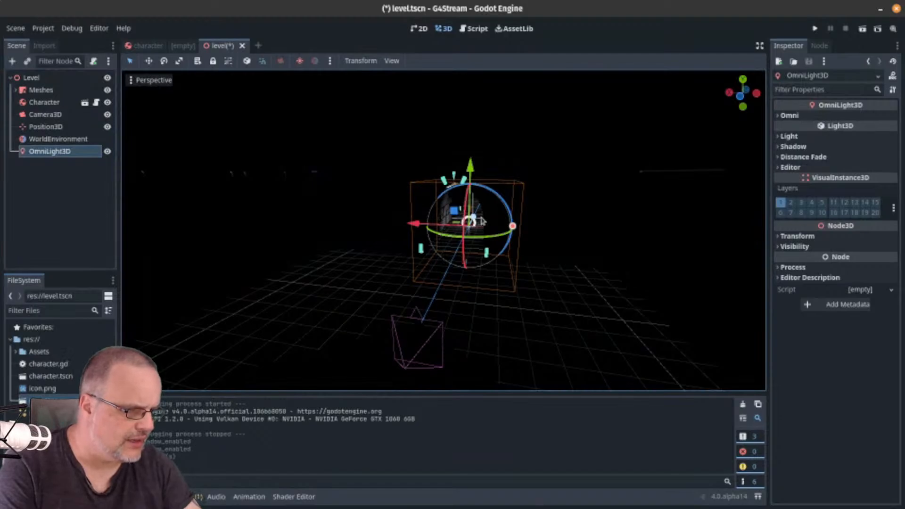
Step: Move the OmniLight3D to the middle of the room and enlarge its range so it reaches the surrounding walls
left_click_drag(481, 220, 438, 190)
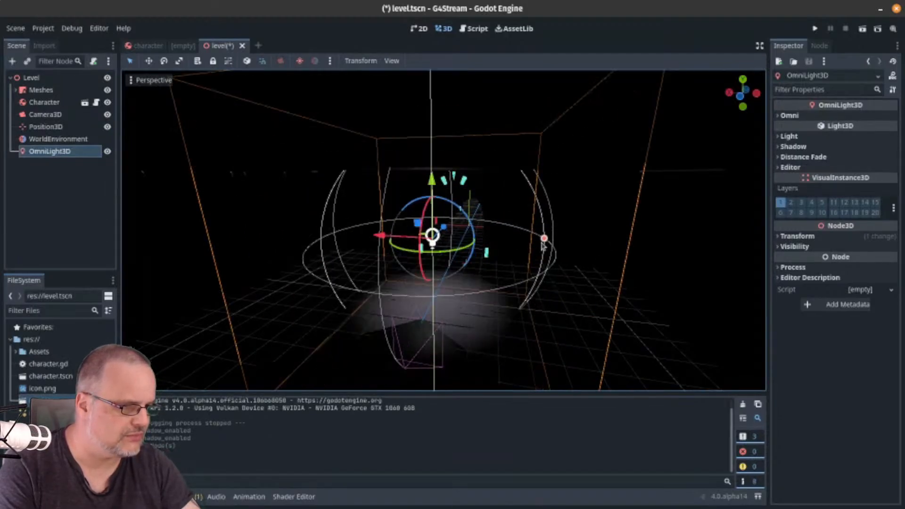
left_click_drag(543, 240, 750, 225)
key("w")
mouse_move(596, 258)
right_mouse_down()
mouse_move(528, 270)
mouse_move(580, 274)
mouse_move(596, 259)
right_mouse_up()
key("s")
key("w")
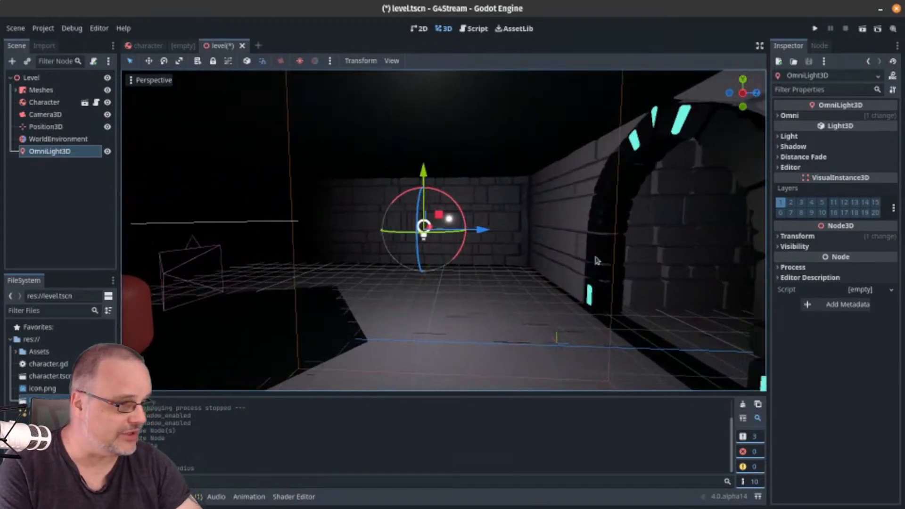
Step: Enable shadows on the OmniLight3D
left_click(803, 138)
left_click(797, 302)
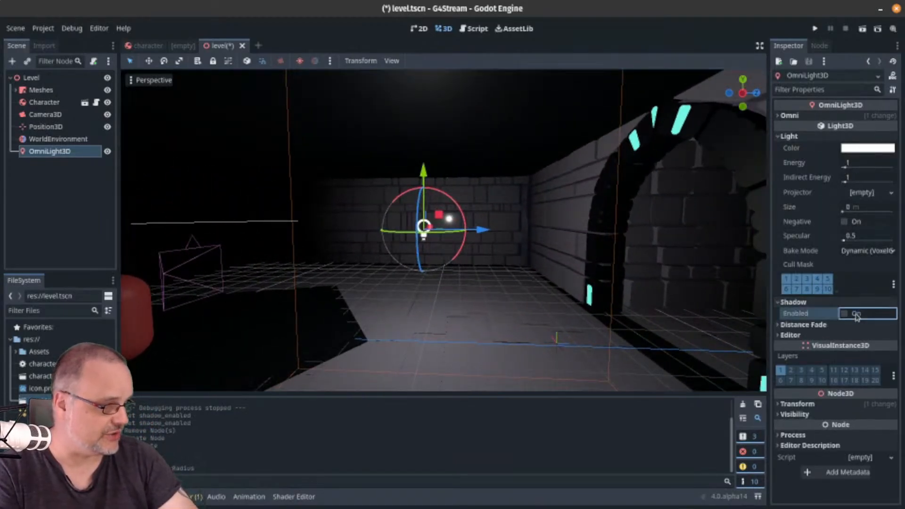
left_click(855, 313)
Step: Tint the OmniLight3D's color a slightly darkened warm beige, about #d2c2a4, and view it from inside the room
left_click(862, 149)
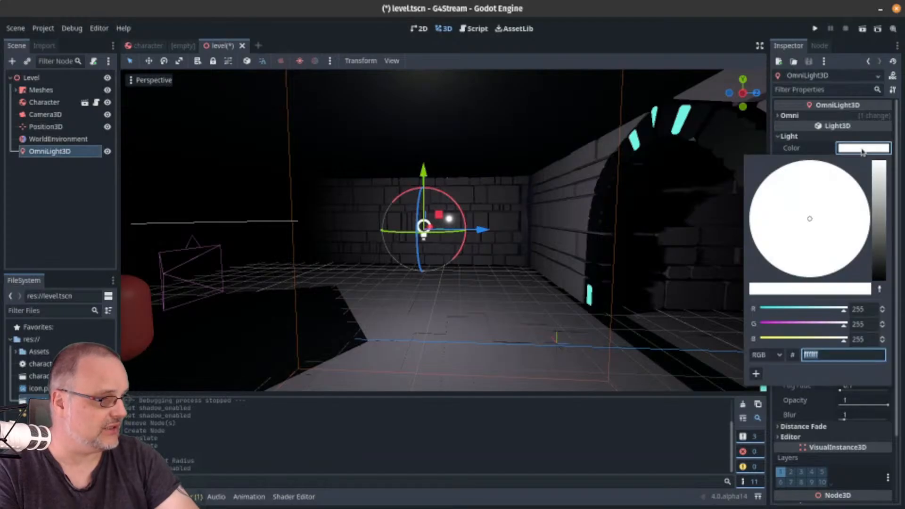
left_click(886, 182)
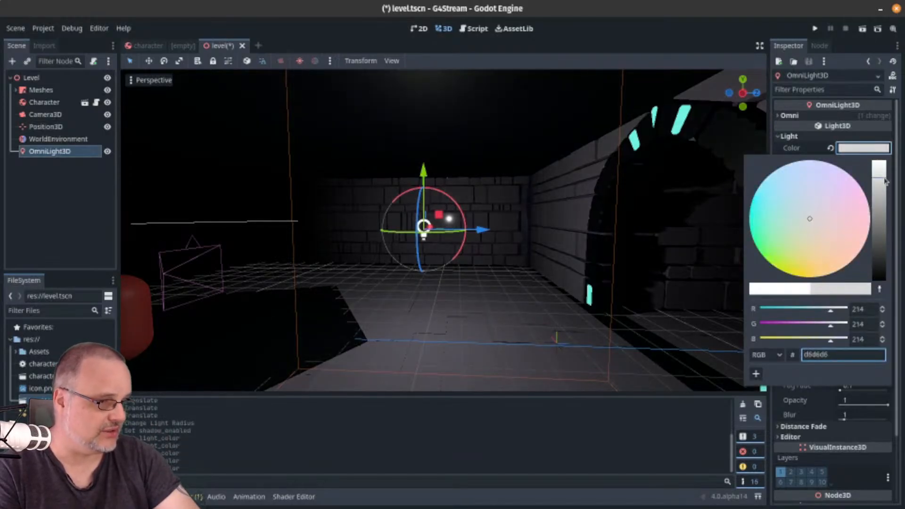
left_click_drag(814, 211, 799, 227)
left_click_drag(880, 187, 880, 185)
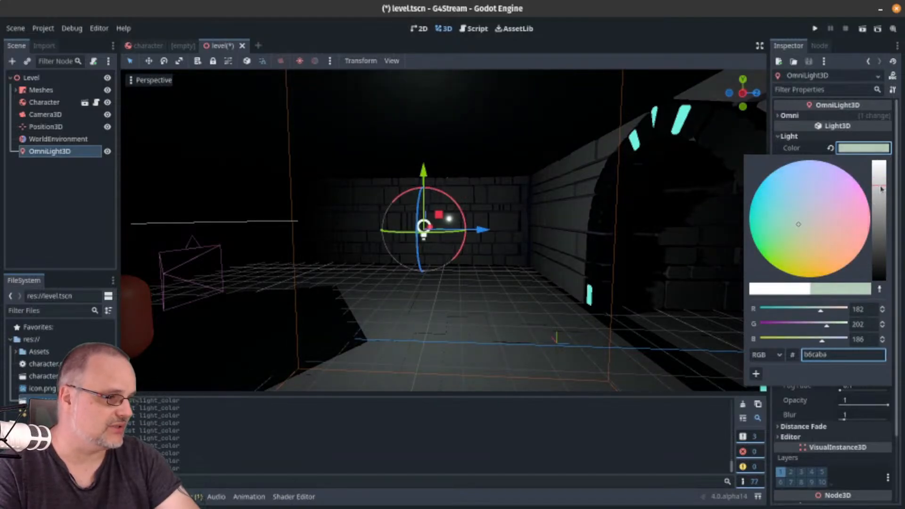
mouse_move(807, 224)
left_mouse_down()
mouse_move(822, 221)
mouse_move(804, 231)
left_mouse_up()
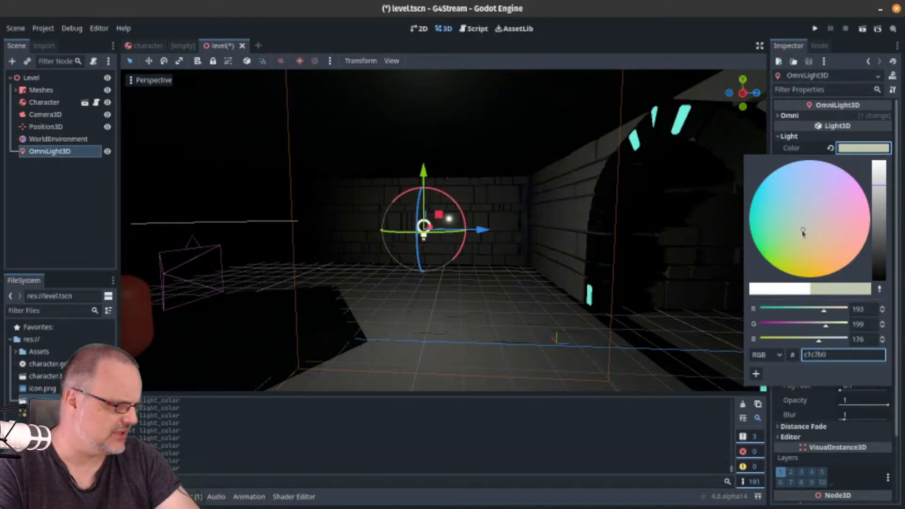
left_click_drag(809, 235, 813, 240)
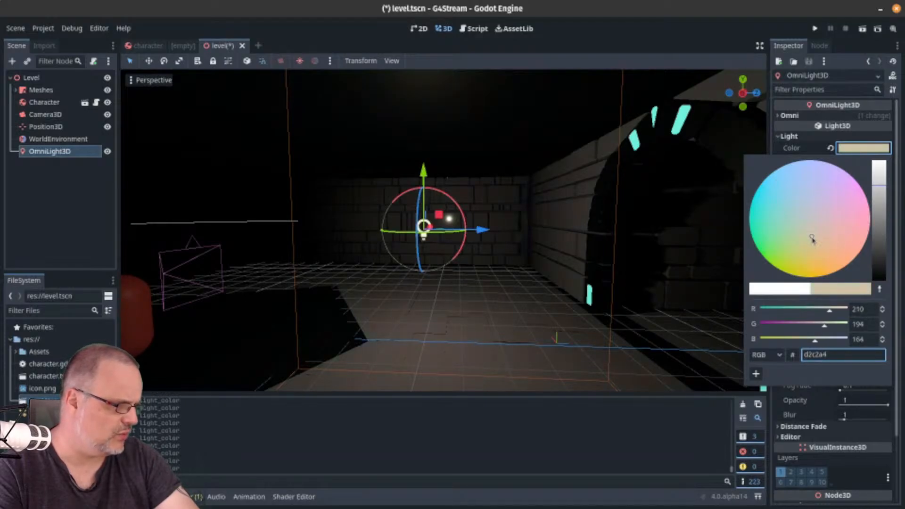
left_click(509, 257)
middle_click_drag(507, 256, 670, 255)
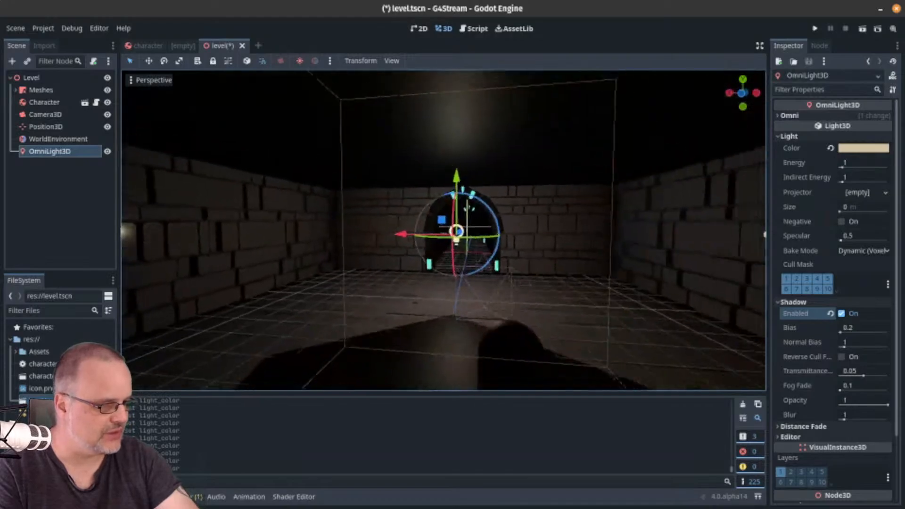
right_click_drag(514, 238, 529, 237)
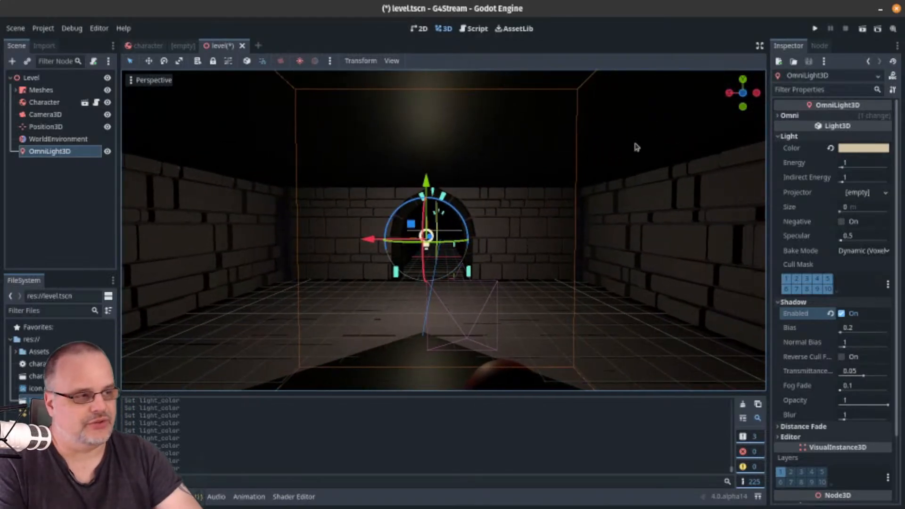
Step: Run the project, maximize the game window to check the omni-lit room, and close it
left_click(816, 29)
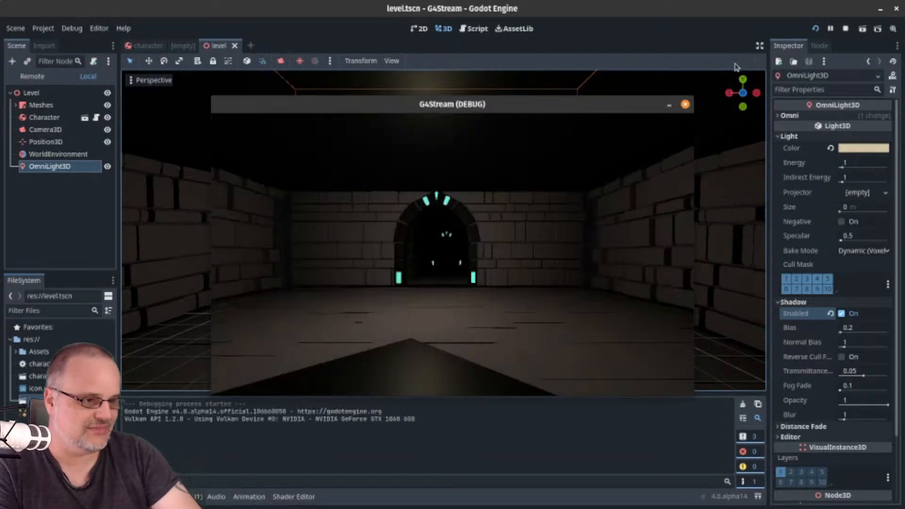
double_click(601, 105)
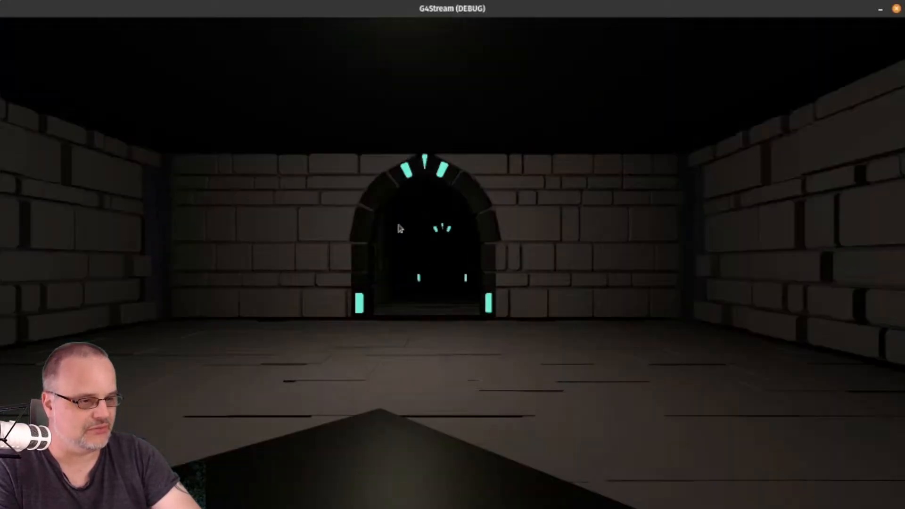
left_click(897, 7)
Step: Enable SDFGI and SSIL in the WorldEnvironment's environment
left_click(63, 139)
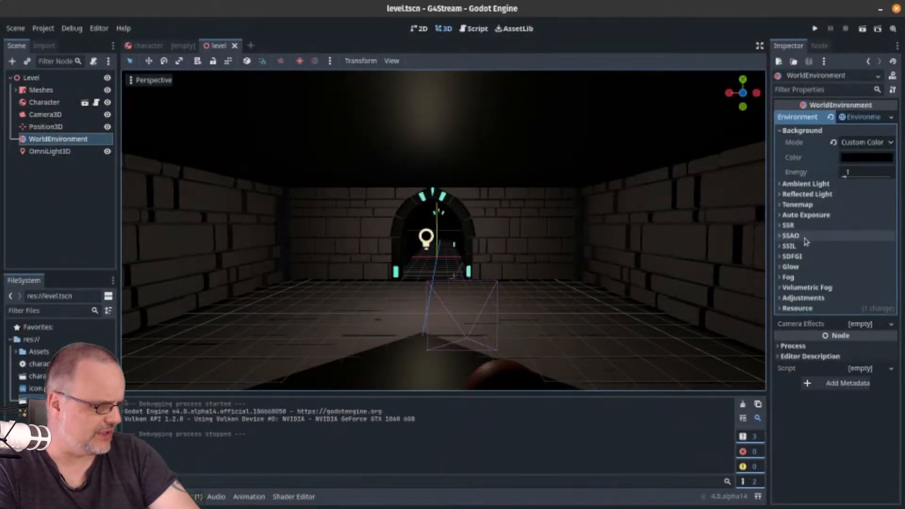
left_click(801, 256)
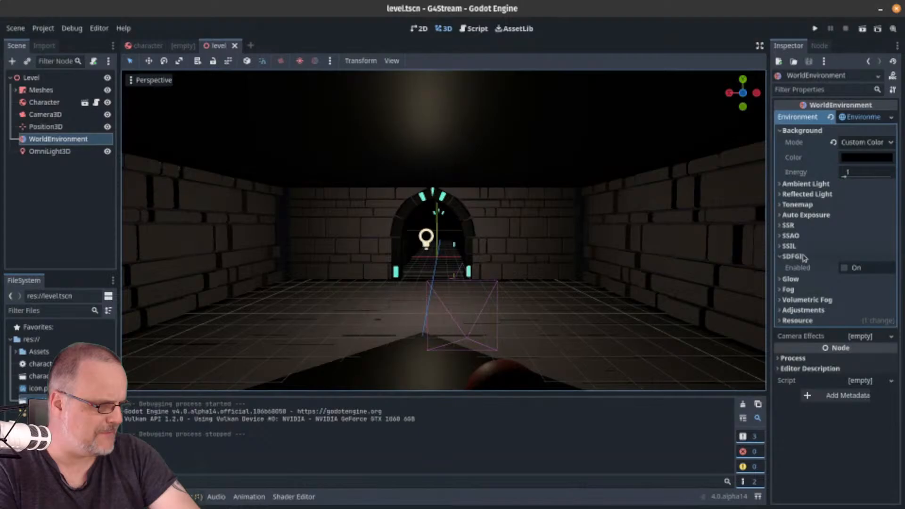
left_click(849, 269)
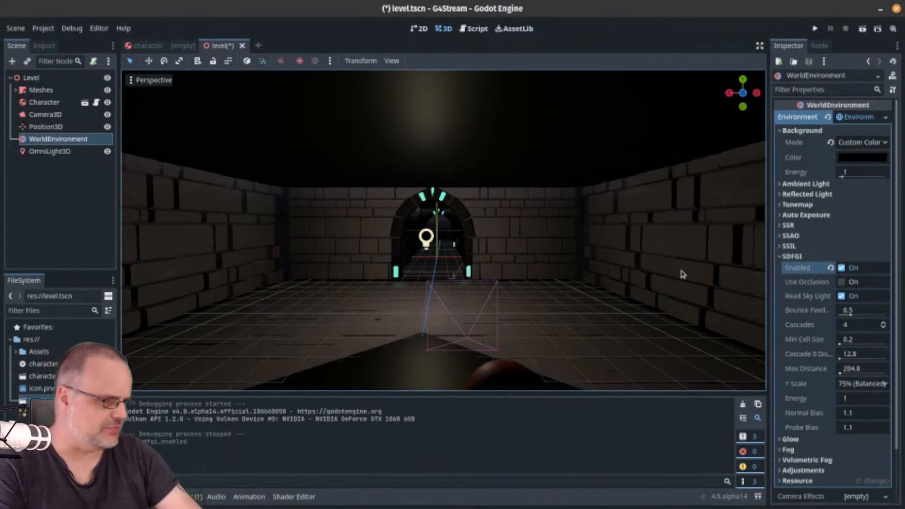
left_click(833, 246)
left_click(842, 258)
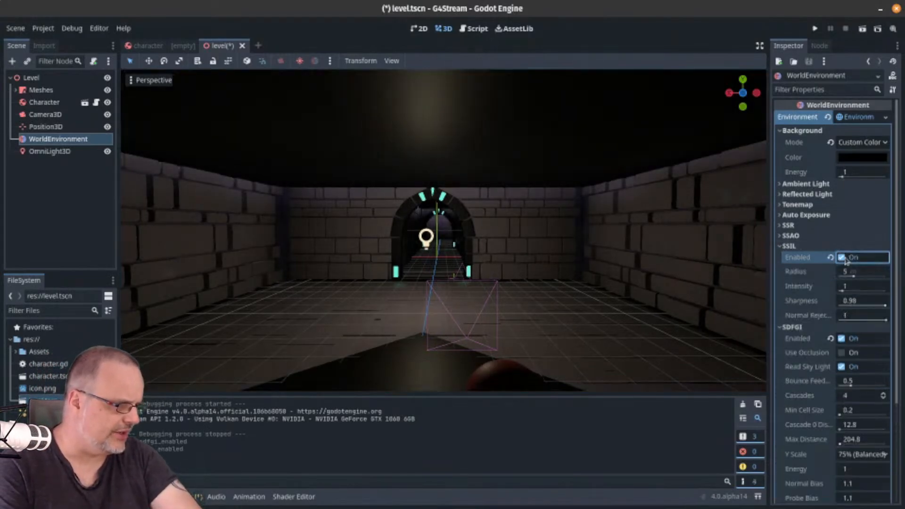
Step: Enable SSAO and SSR in the WorldEnvironment's environment, and collapse the expanded effect sections
left_click(823, 236)
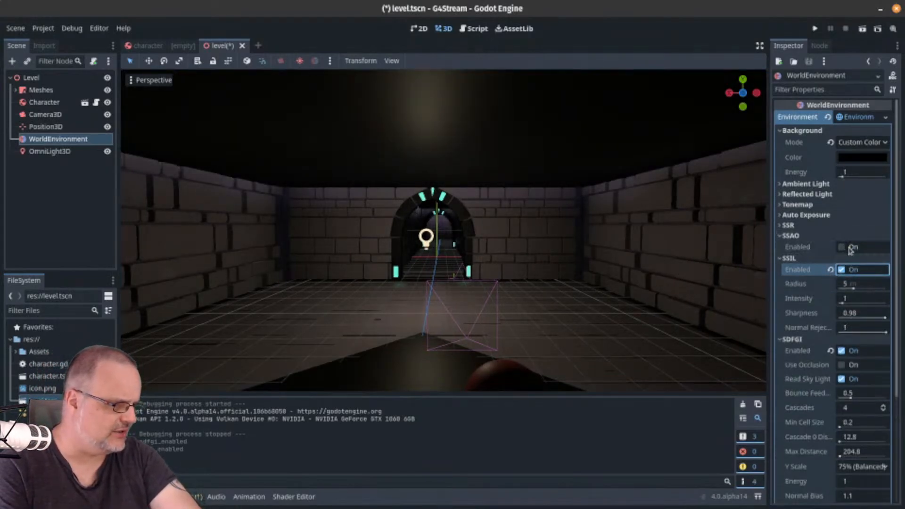
left_click(842, 247)
left_click(840, 228)
left_click(843, 236)
left_click(821, 227)
left_click(823, 236)
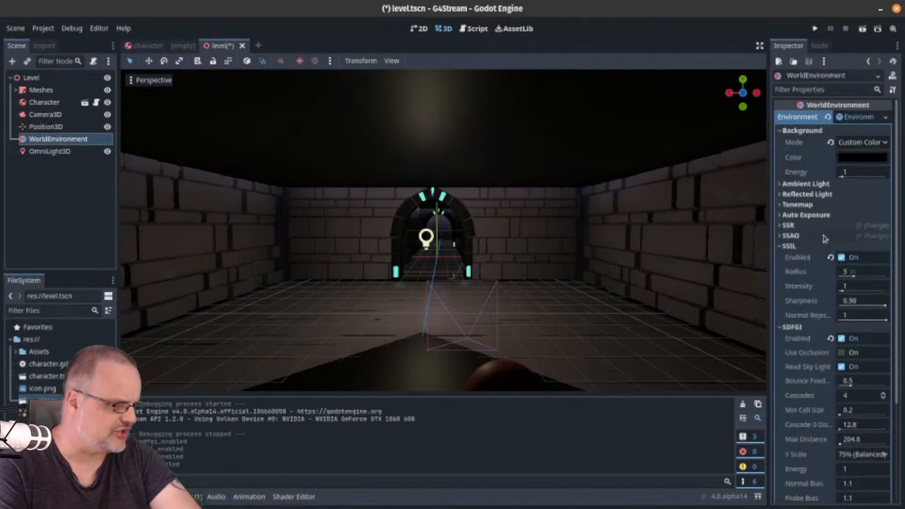
left_click(824, 246)
left_click(821, 257)
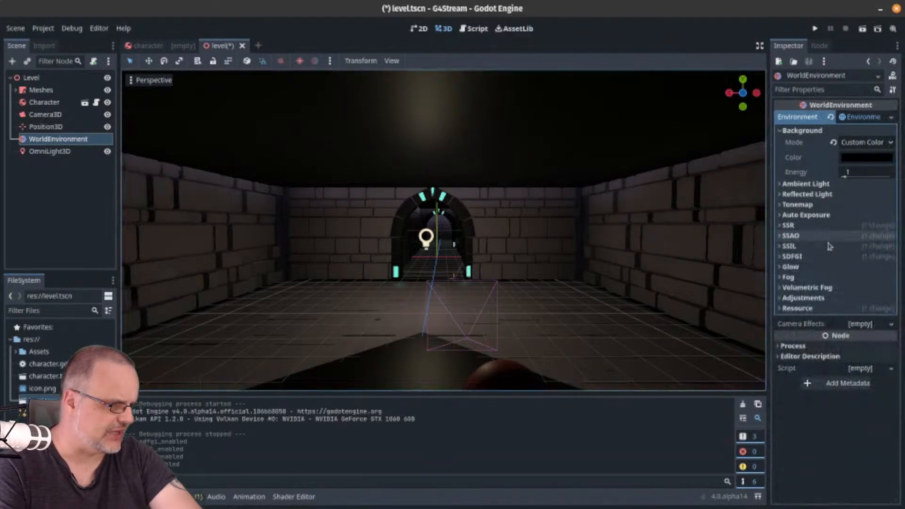
Step: Enable Glow in the WorldEnvironment's environment and run the project to check the lighting
left_click(817, 266)
left_click(843, 278)
left_click(822, 267)
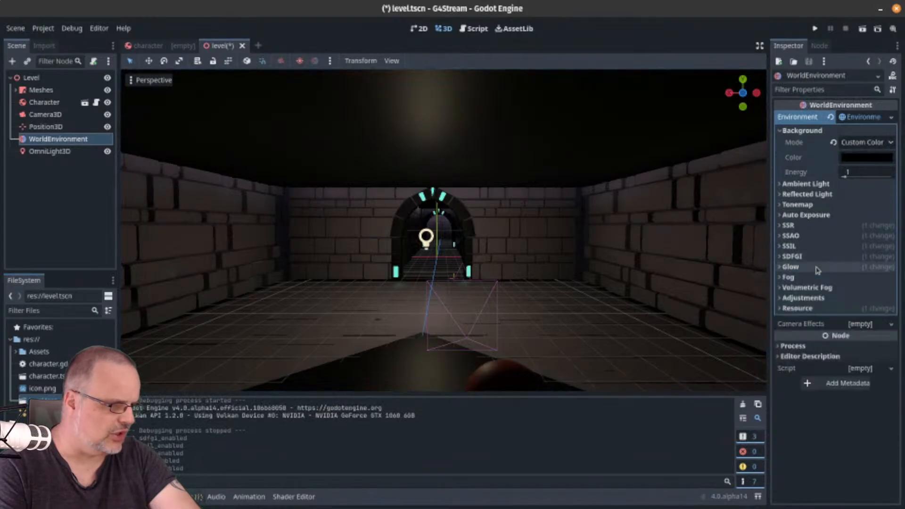
left_click(819, 31)
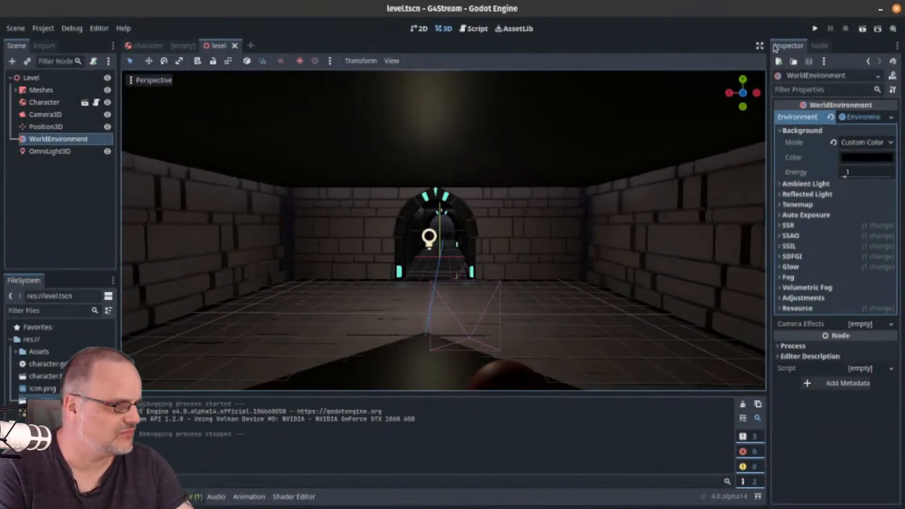
Step: Enlarge the 3D viewport by hiding the side docks and collapsing the output log
left_click(759, 46)
key("w")
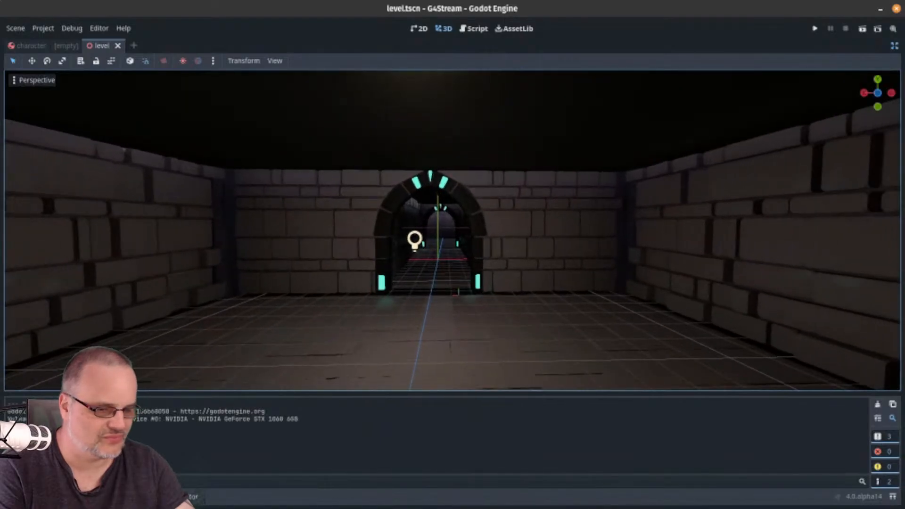
left_click(56, 496)
left_click(56, 497)
left_click(20, 497)
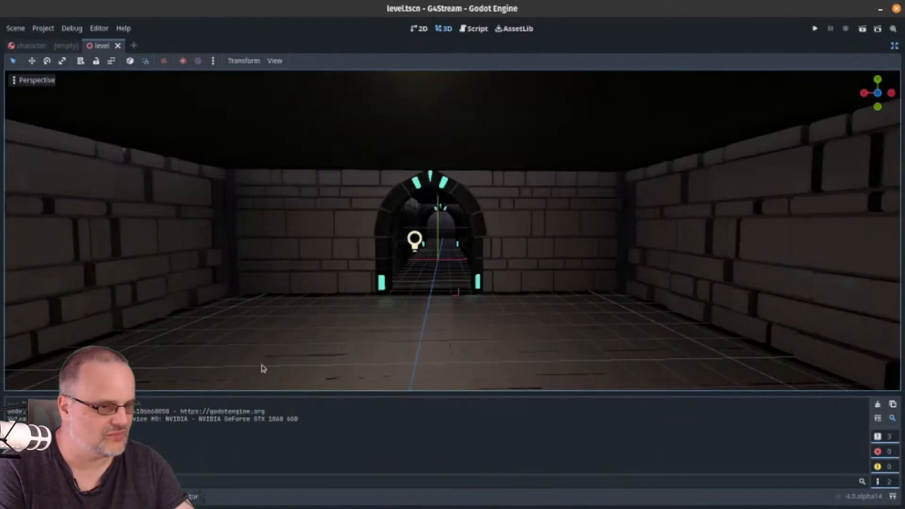
left_click(19, 496)
Step: Fly through the room to examine the lighting on the walls, floor and archway
key("w")
mouse_move(317, 316)
right_mouse_down()
mouse_move(318, 339)
mouse_move(306, 330)
mouse_move(317, 321)
mouse_move(646, 321)
mouse_move(351, 321)
mouse_move(321, 333)
mouse_move(295, 325)
mouse_move(284, 308)
mouse_move(638, 311)
mouse_move(422, 337)
mouse_move(332, 335)
mouse_move(316, 322)
right_mouse_up()
key("s")
key("w")
key("s")
key("d")
key("w")
key("w")
key("d")
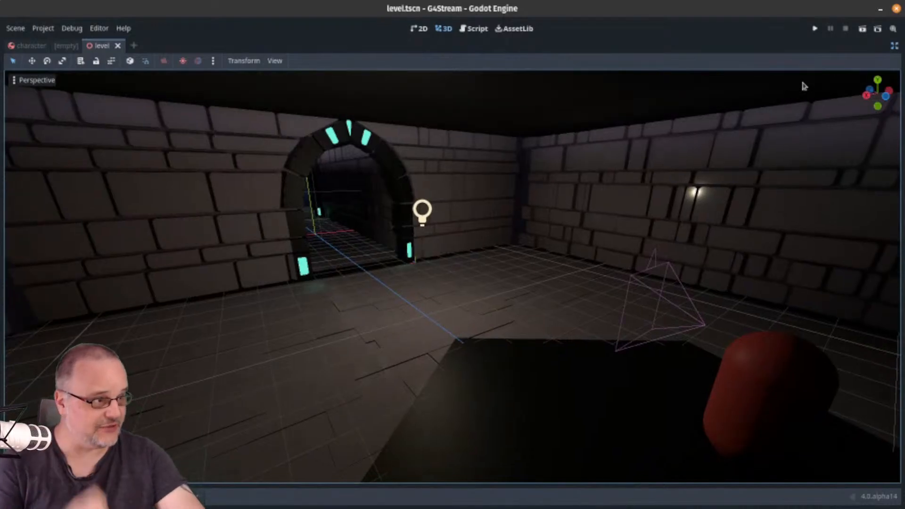
Step: Restore the side docks and delete the OmniLight3D node from the level scene
left_click(893, 46)
left_click(415, 220)
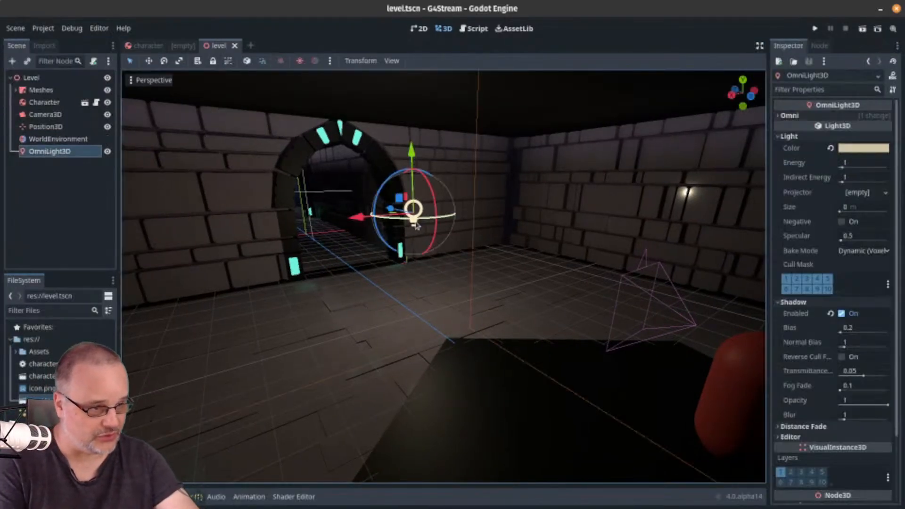
key("Delete")
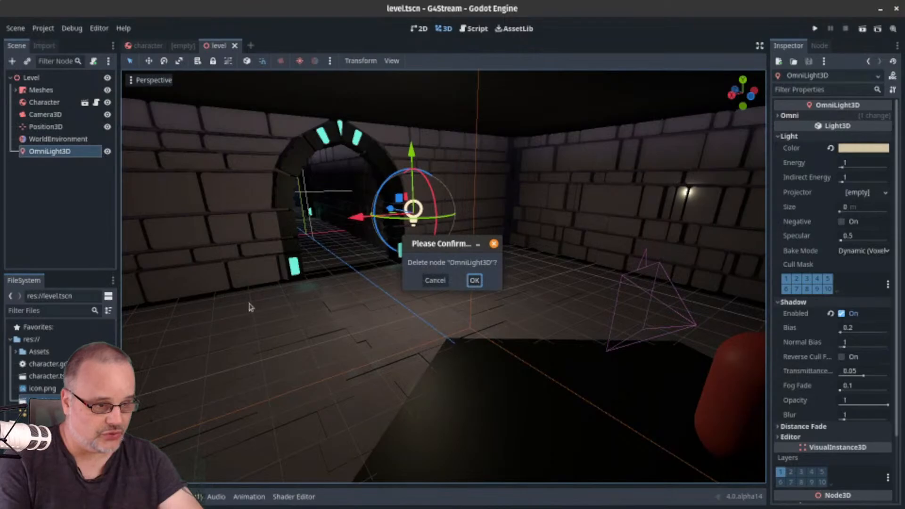
left_click(474, 281)
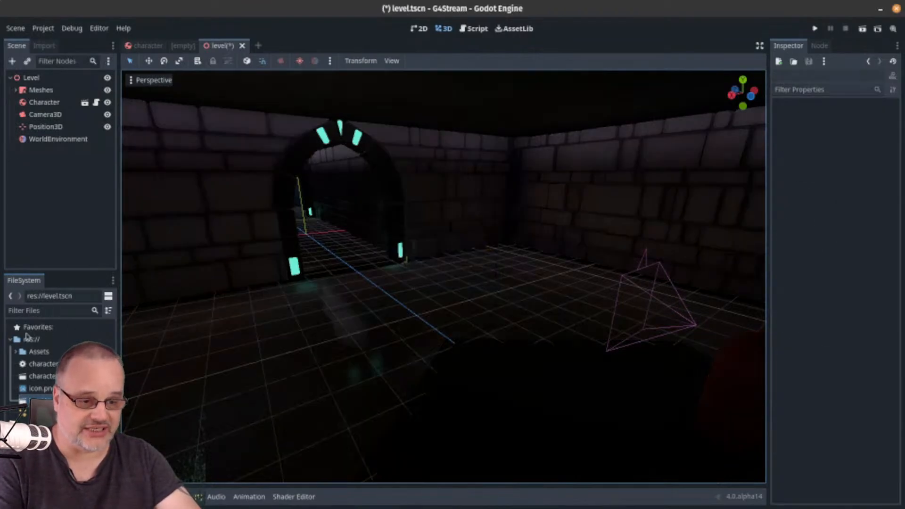
Step: Filter the project files for TORCH and place the torch asset on the floor in front of the archway
left_click(17, 352)
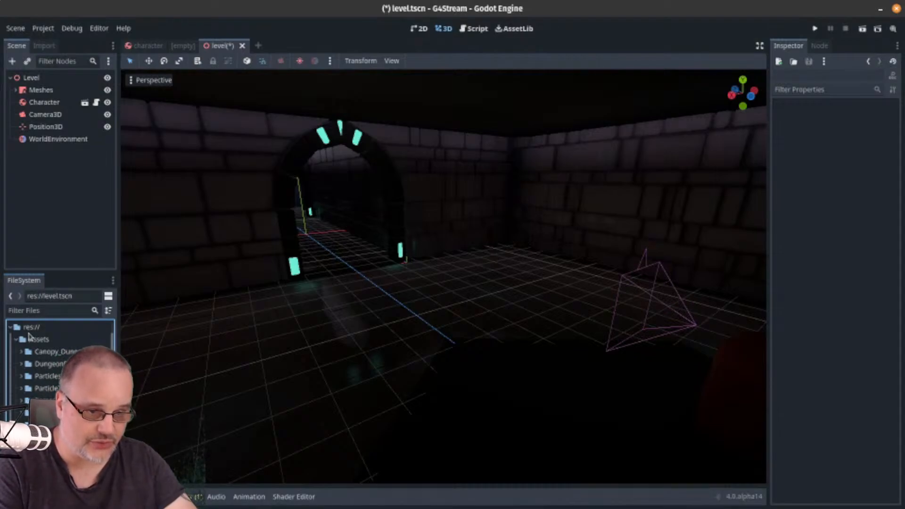
left_click(30, 311)
type("TORCH")
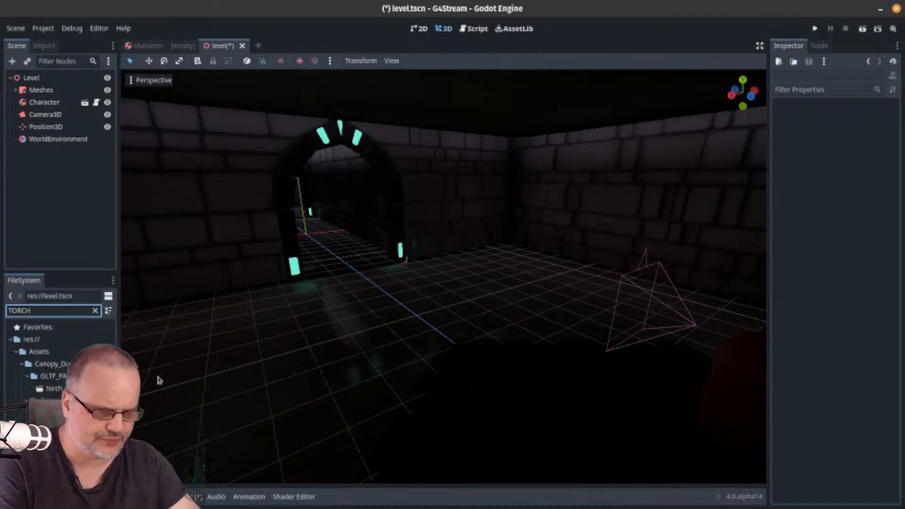
key("Down")
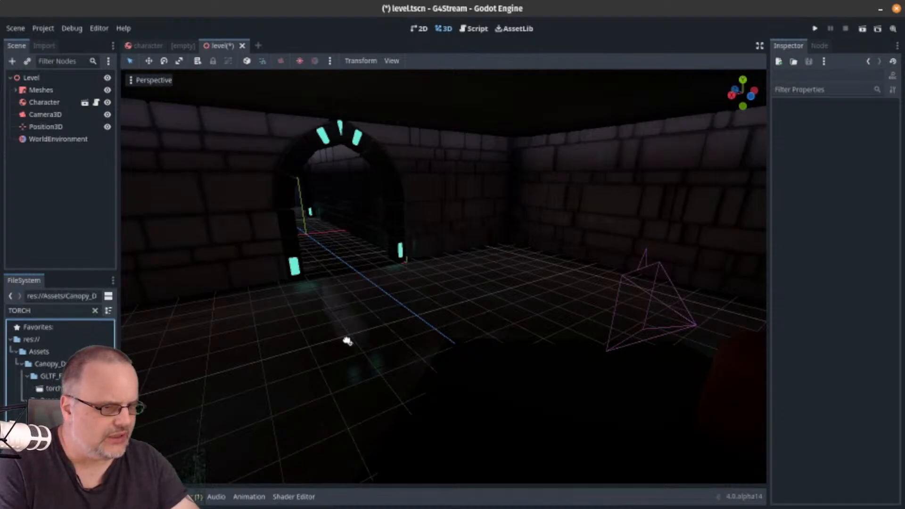
left_click_drag(384, 309, 389, 310)
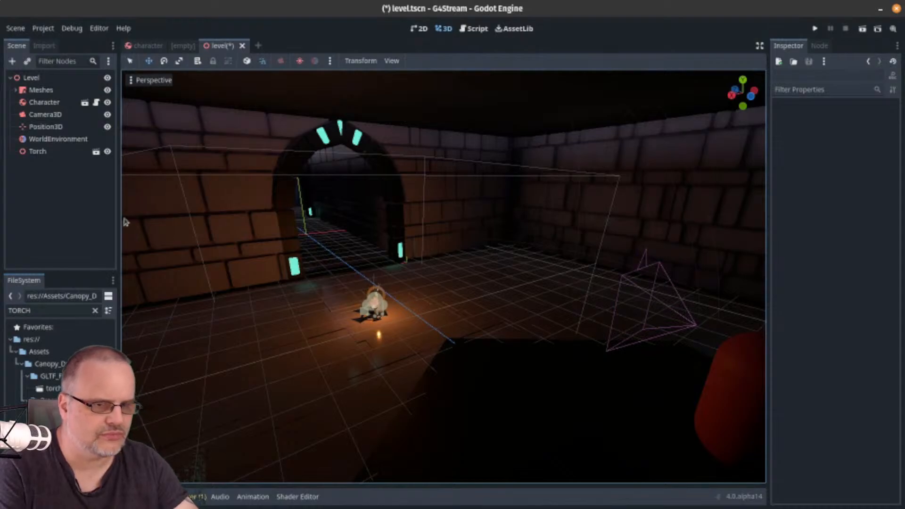
Step: Raise the Torch off the floor and move it toward the wall beside the archway
left_click(67, 152)
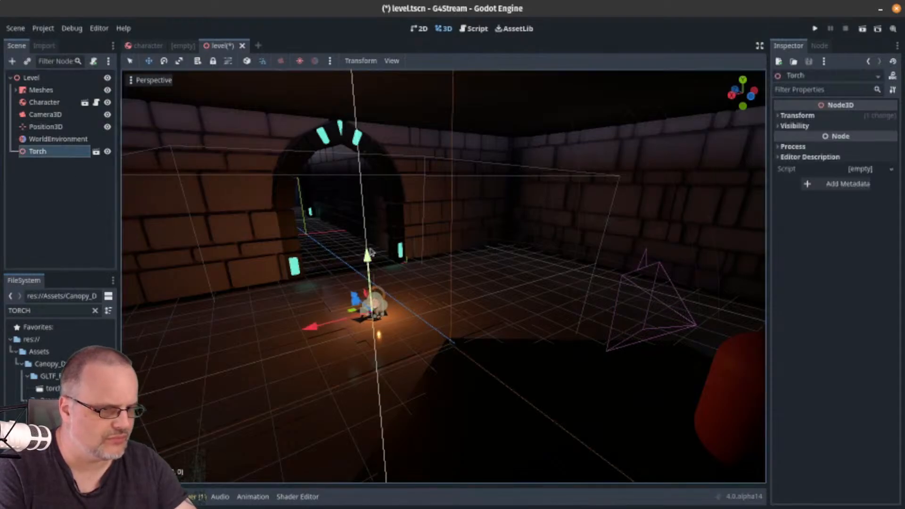
left_click_drag(371, 253, 384, 188)
right_click_drag(472, 301, 550, 295)
left_click_drag(454, 288, 267, 298)
right_click_drag(267, 298, 293, 339)
right_click_drag(474, 284, 423, 278)
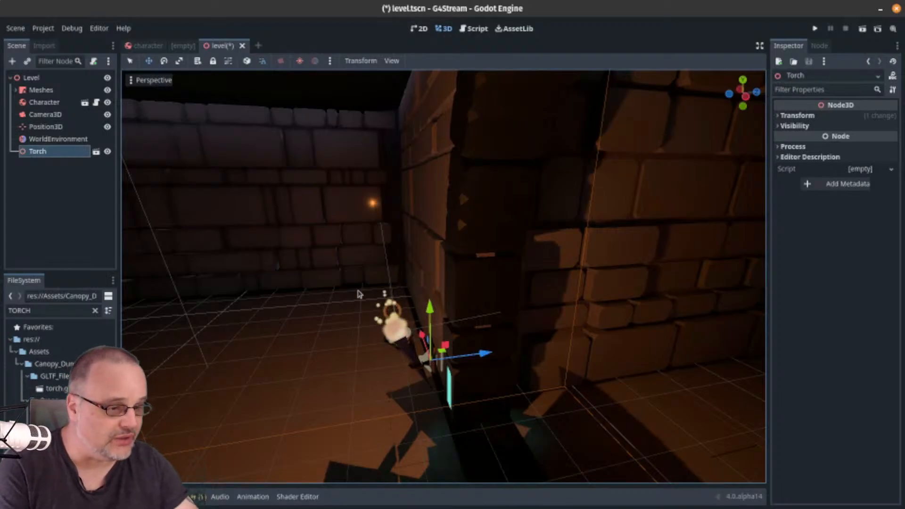
Step: Raise the Torch higher and slide it along the wall to sit just beside the archway opening
left_click_drag(430, 307, 430, 202)
middle_click_drag(430, 202, 565, 201)
left_click_drag(490, 267, 311, 261)
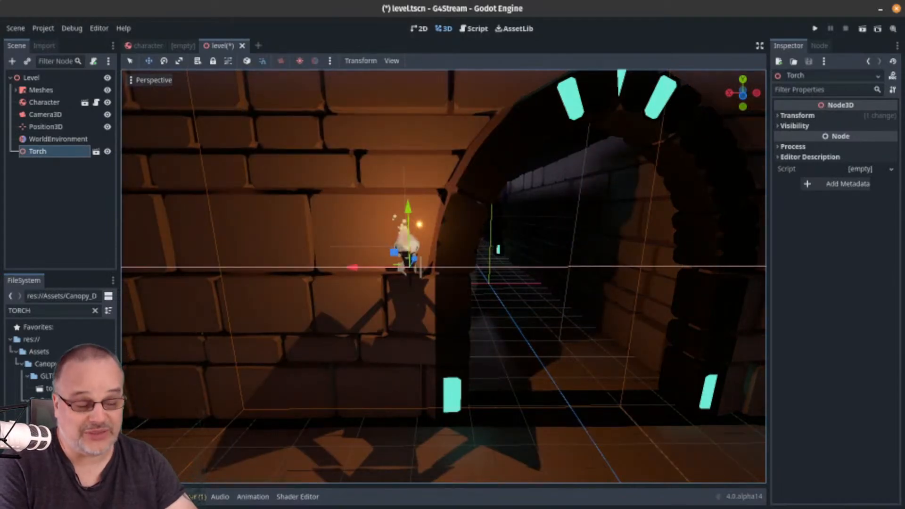
middle_click_drag(311, 261, 394, 259)
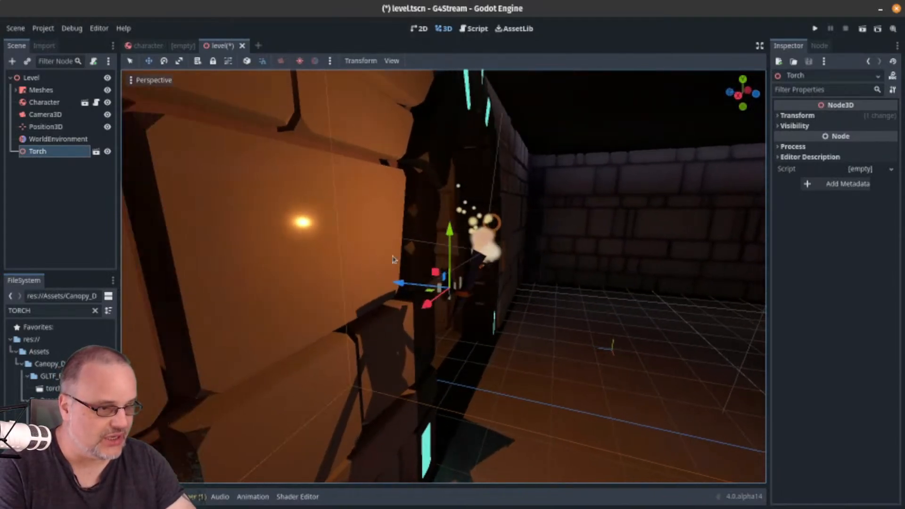
Step: Pull the Torch out along its Z axis onto the face of the wall beside the archway and raise it slightly
left_click_drag(398, 283, 344, 328)
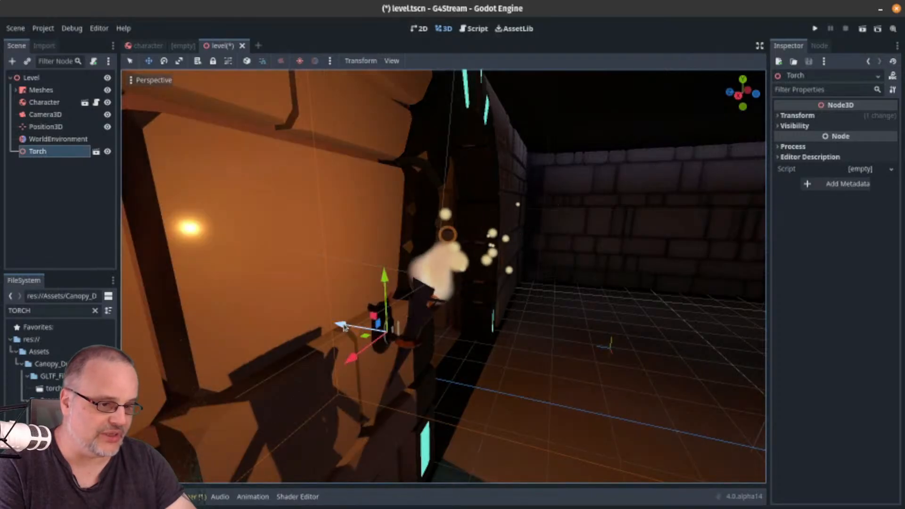
left_click(344, 327)
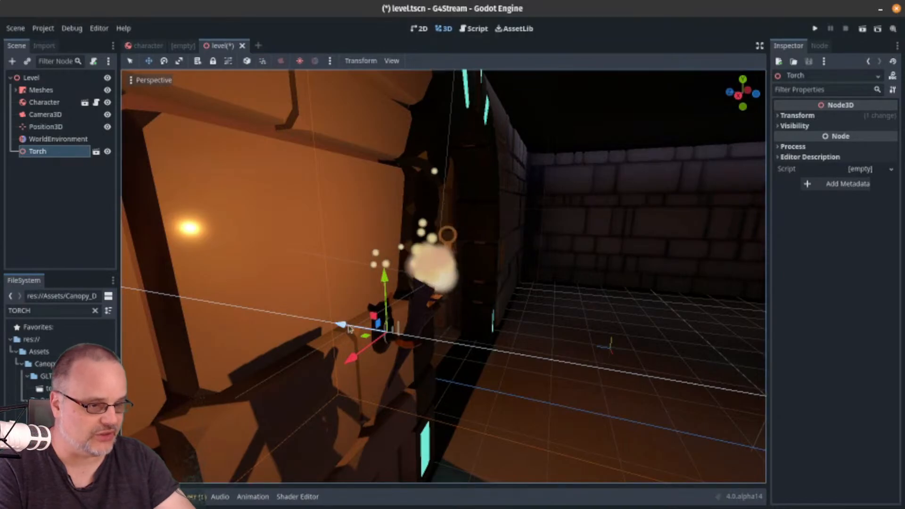
left_click_drag(349, 328, 289, 292)
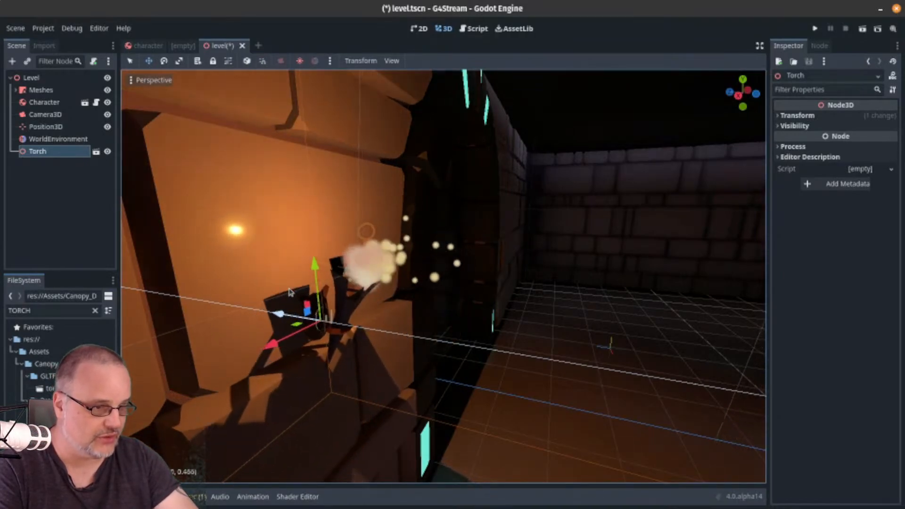
left_click_drag(314, 265, 312, 242)
middle_click_drag(312, 242, 306, 279)
scroll(266, 238, "down", 2)
scroll(267, 238, "down", 6)
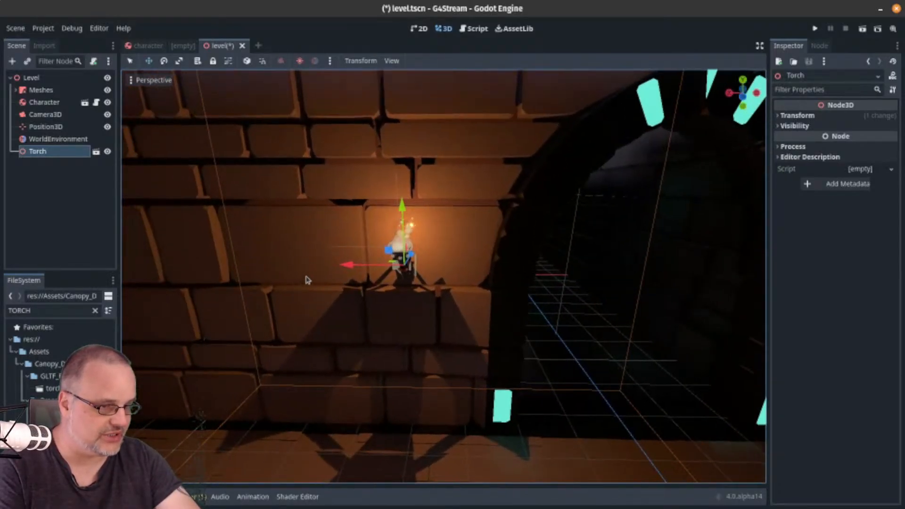
Step: Open the Torch scene and its nested Fire scene, and select the Flames particle node
left_click(96, 152)
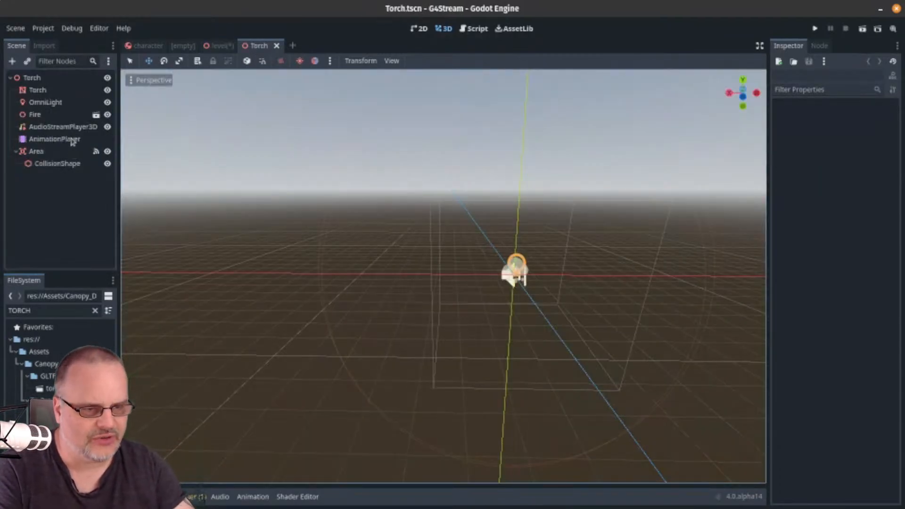
left_click(68, 116)
left_click(96, 115)
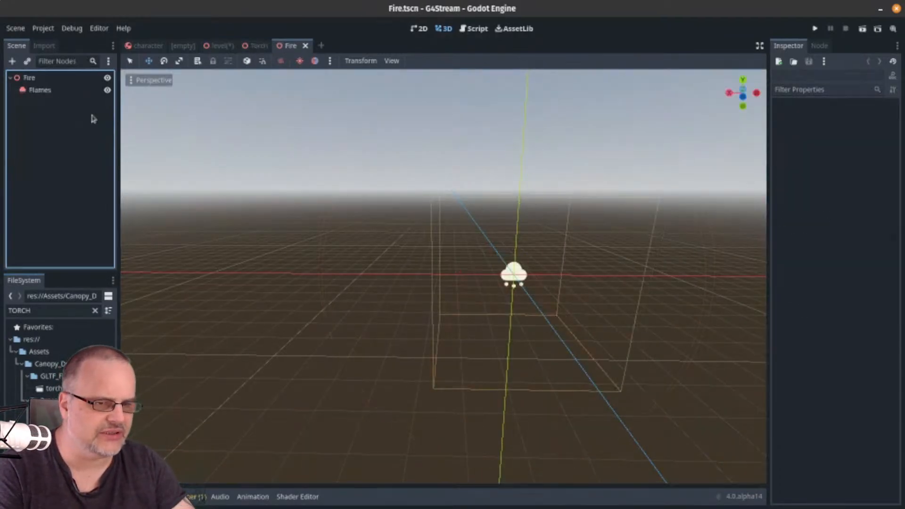
left_click(64, 90)
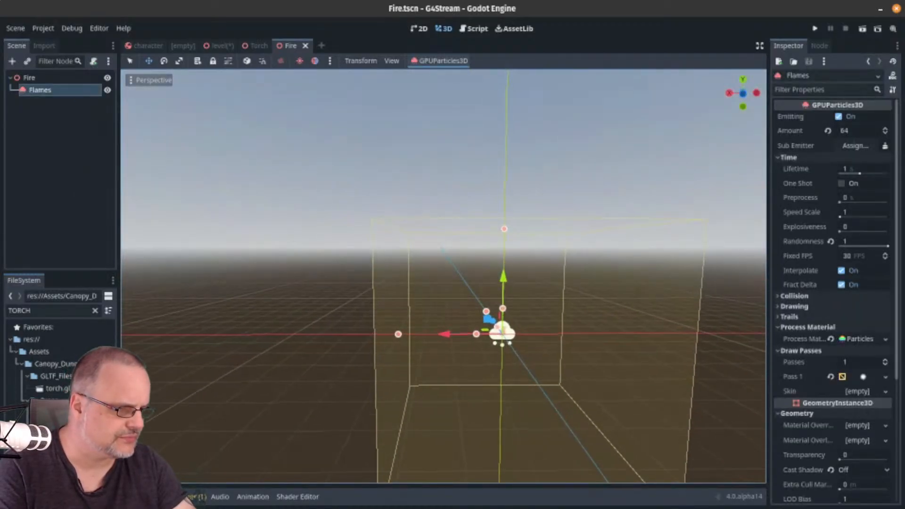
key("w")
right_click_drag(443, 276, 472, 325)
scroll(832, 300, "down", 5)
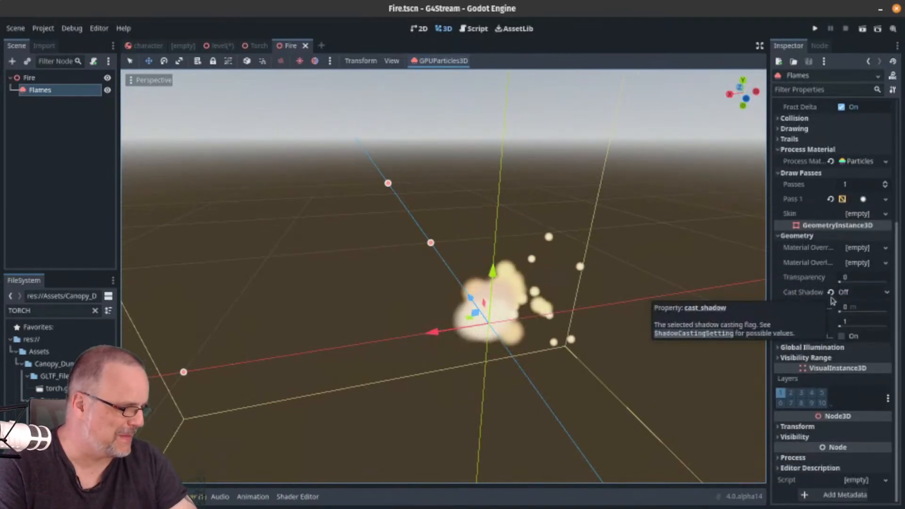
Step: Examine the time, drawing and geometry properties of the Flames particle node
scroll(822, 257, "up", 3)
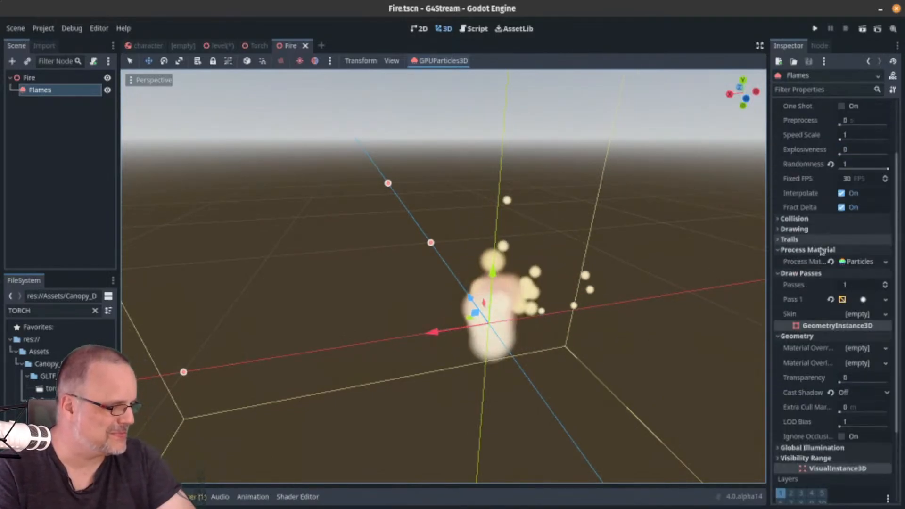
left_click(822, 250)
left_click(821, 261)
scroll(819, 257, "up", 3)
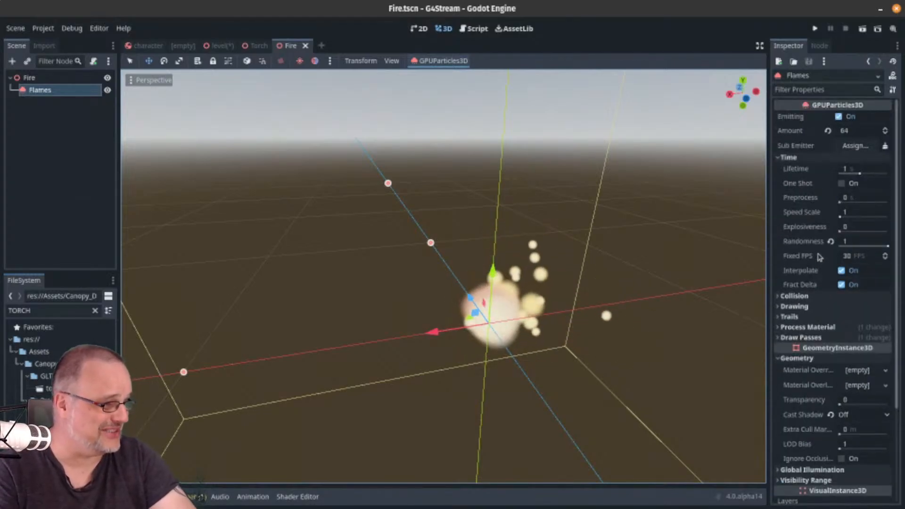
scroll(834, 282, "down", 3)
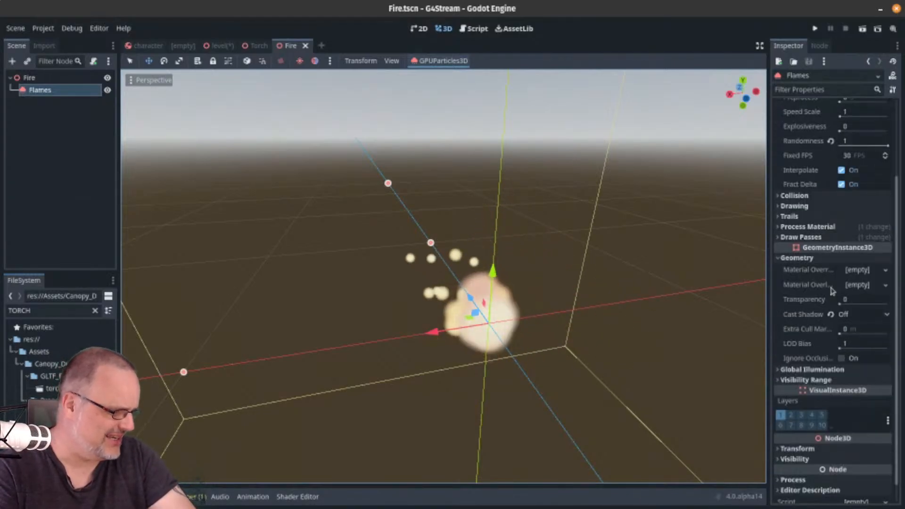
scroll(830, 290, "up", 3)
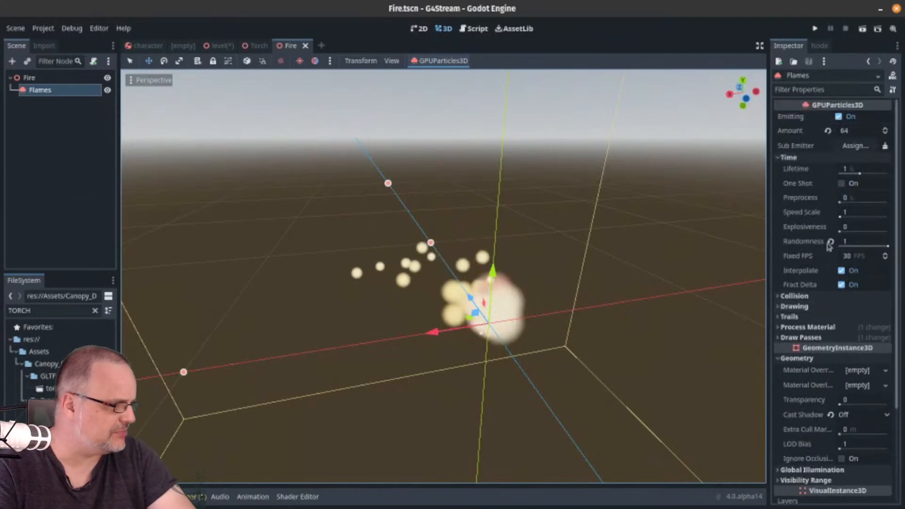
left_click(29, 77)
left_click(39, 90)
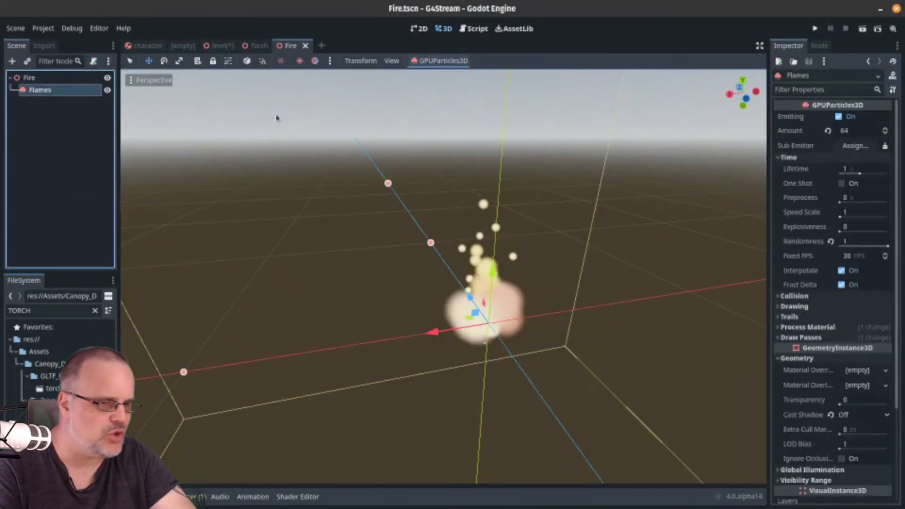
Step: Examine the process material of the Flames particles, including its velocity, scale, color, turbulence and collision settings
left_click(807, 326)
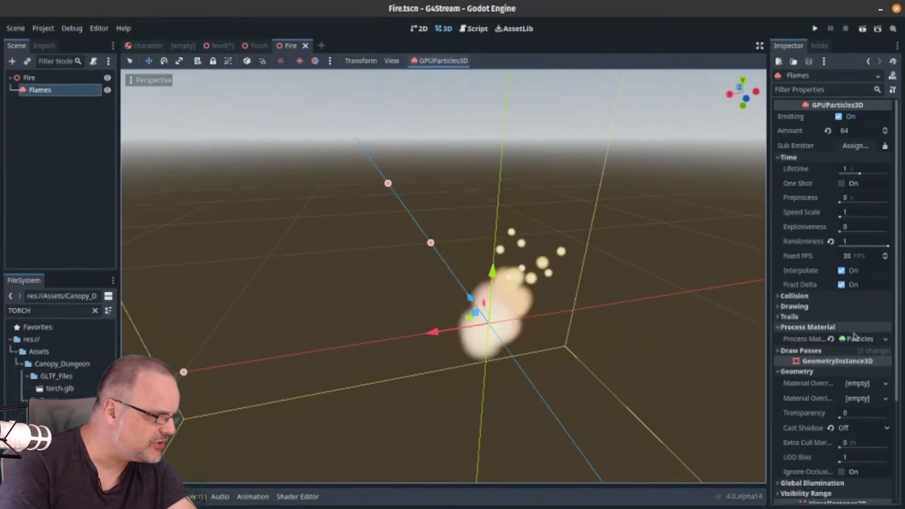
left_click(862, 338)
scroll(846, 347, "down", 7)
scroll(846, 348, "down", 8)
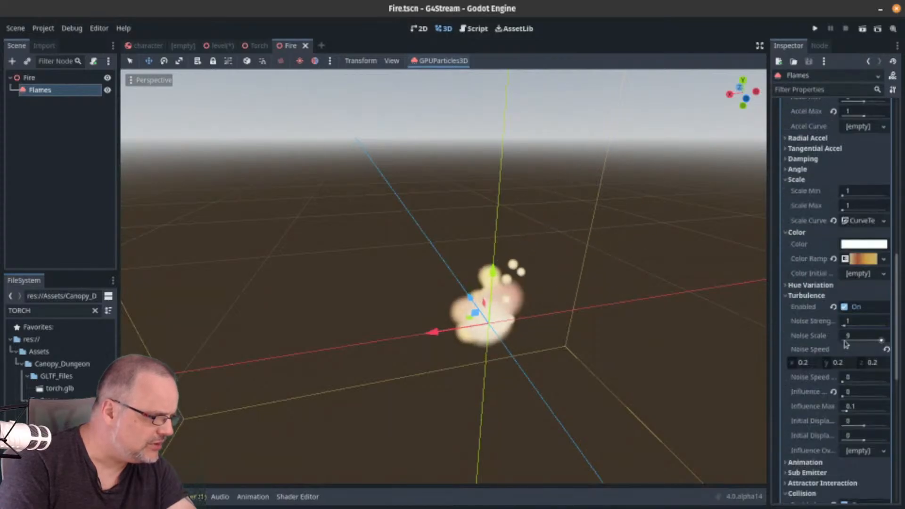
scroll(846, 344, "down", 6)
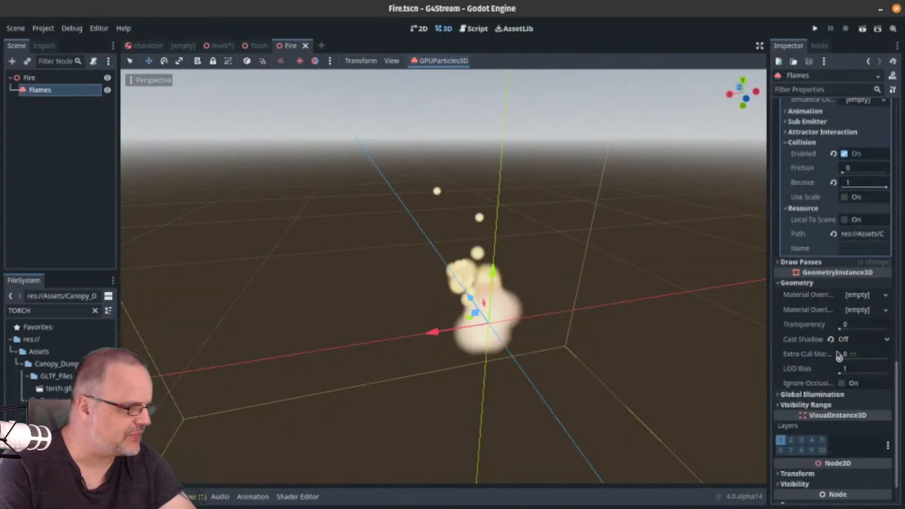
scroll(821, 318, "up", 5)
scroll(818, 300, "up", 10)
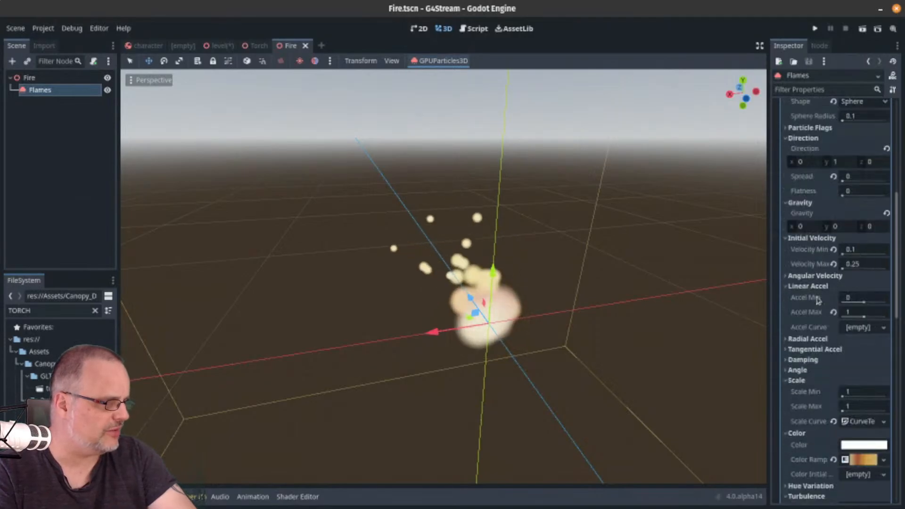
left_click(808, 227)
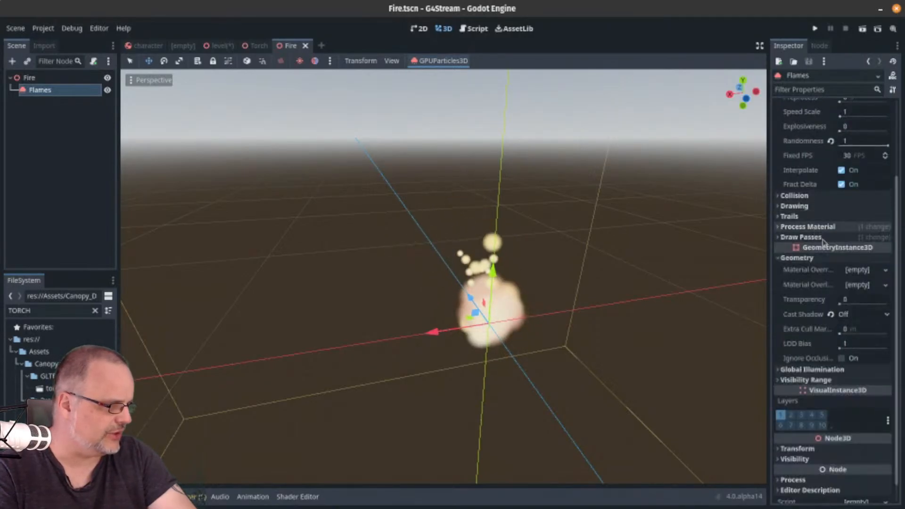
Step: Open the material of the Flames draw pass 1 mesh and set its blend mode to Add
left_click(808, 236)
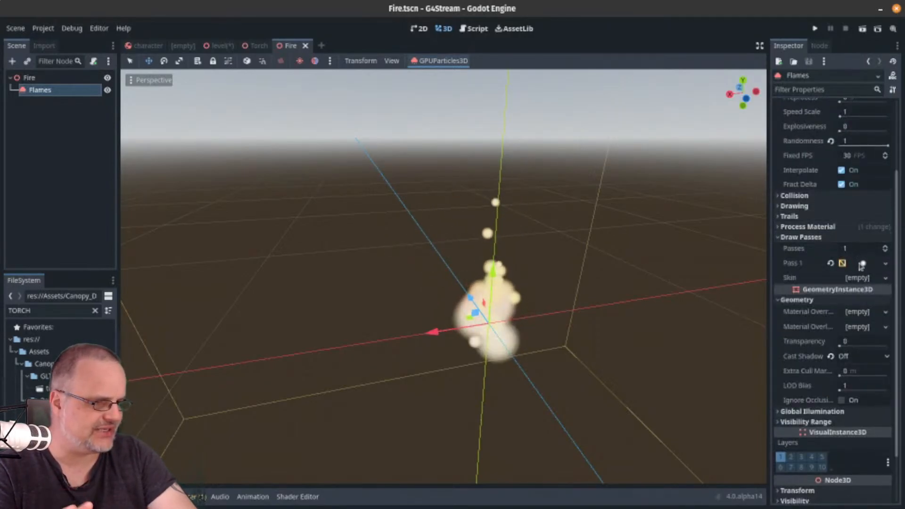
left_click(861, 264)
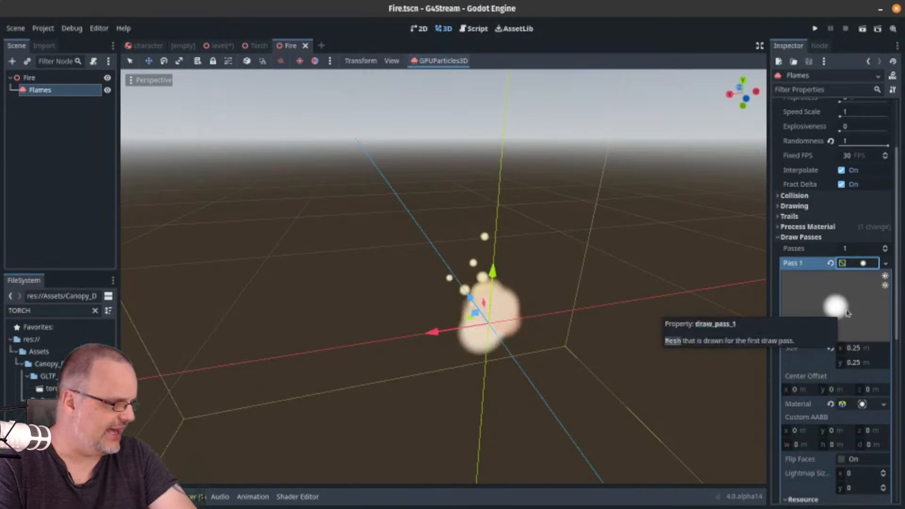
scroll(855, 311, "down", 3)
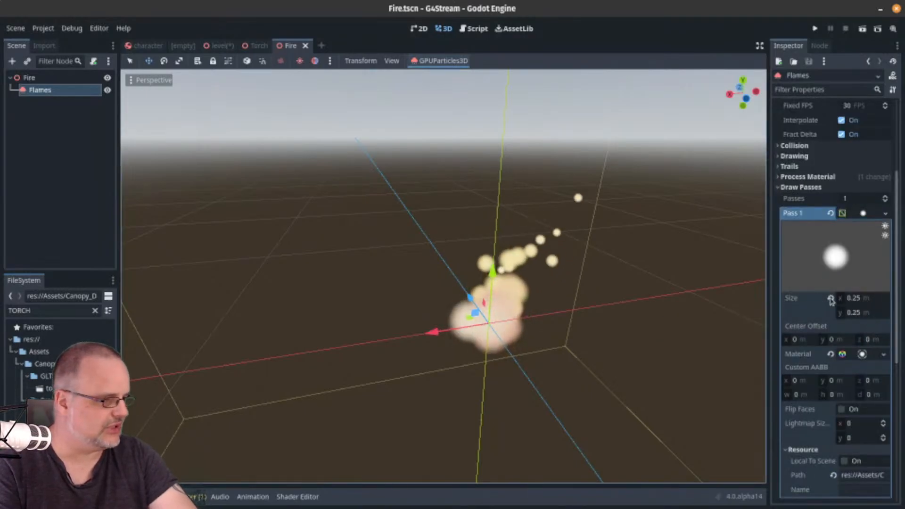
scroll(858, 433, "down", 10)
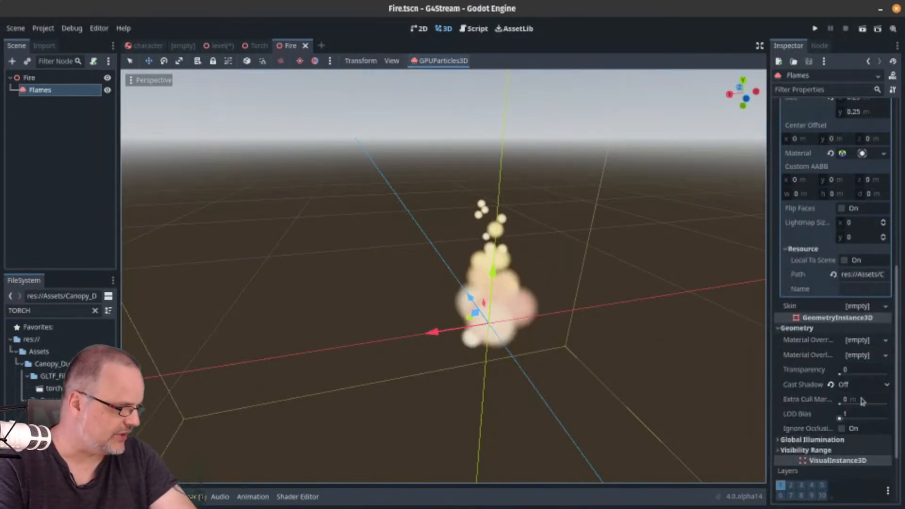
scroll(864, 332, "up", 7)
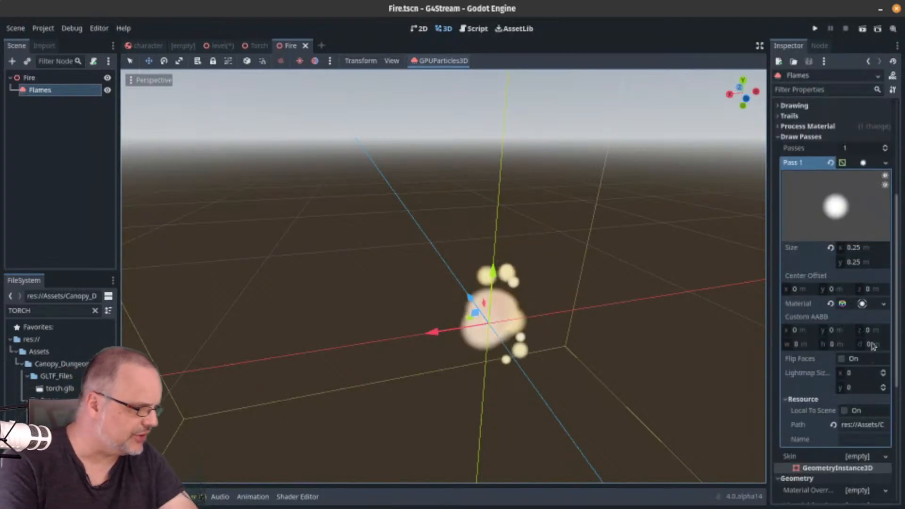
left_click(852, 303)
scroll(859, 345, "down", 5)
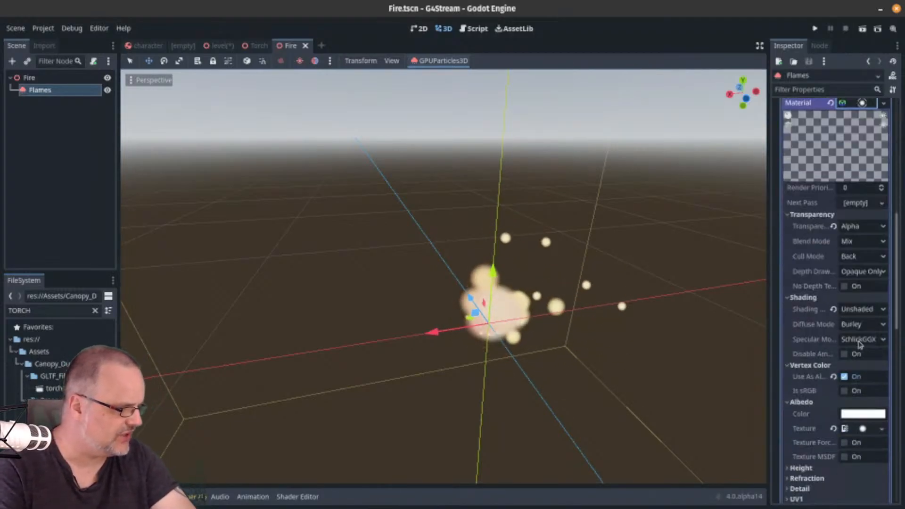
scroll(858, 346, "down", 2)
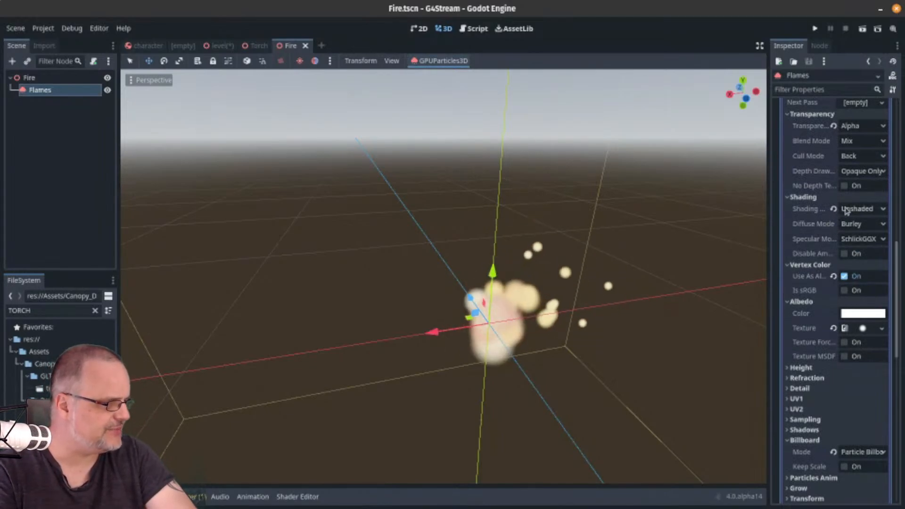
scroll(846, 210, "up", 1)
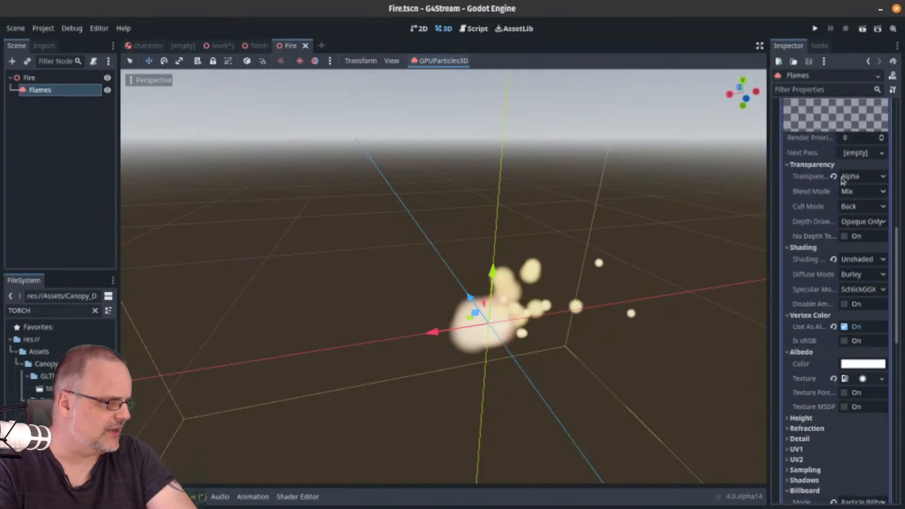
left_click(861, 194)
left_click(862, 221)
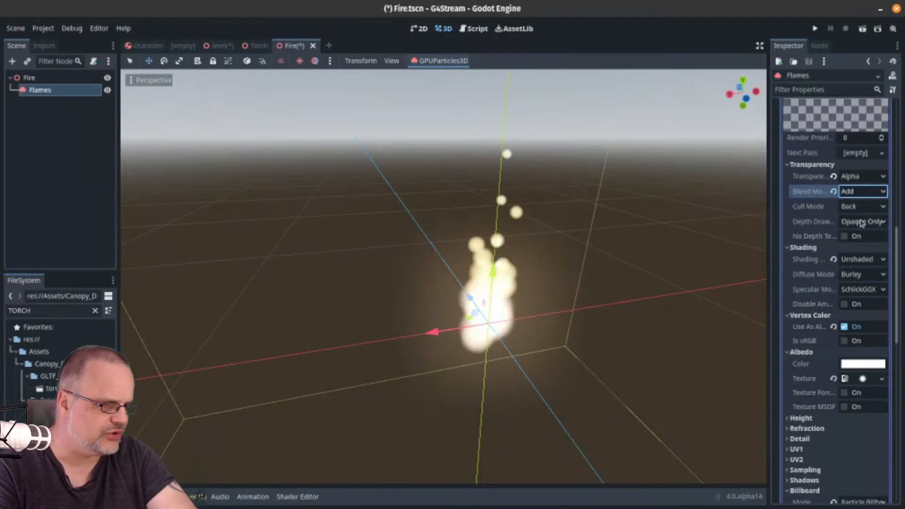
Step: Try the Disabled and Enabled billboard modes on the flames material, and set the mode back to Particle Billboard
scroll(830, 264, "down", 3)
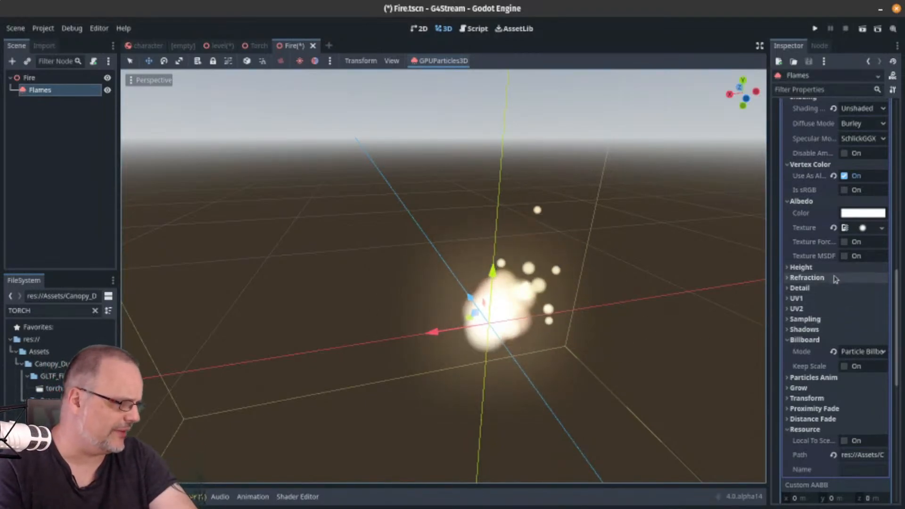
left_click(834, 352)
middle_click_drag(499, 293, 721, 256)
right_click_drag(697, 330, 669, 343)
left_click(853, 351)
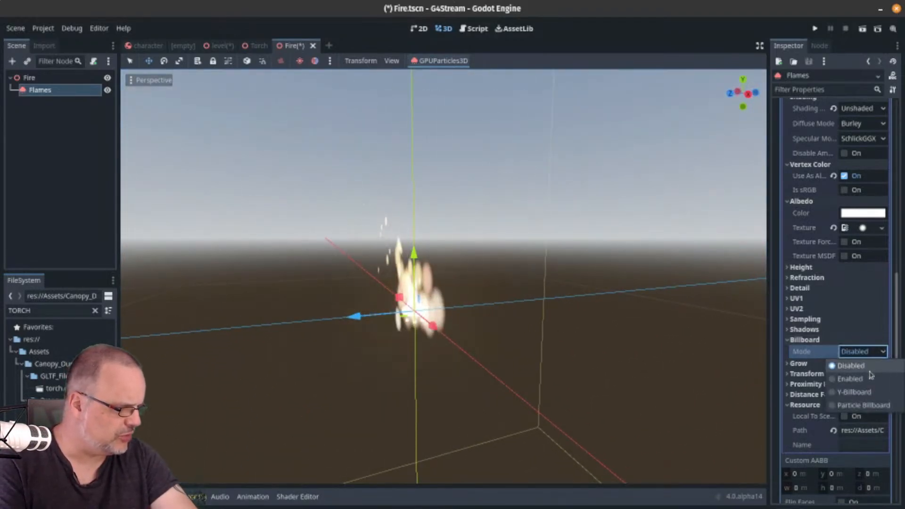
key("Escape")
left_click(869, 382)
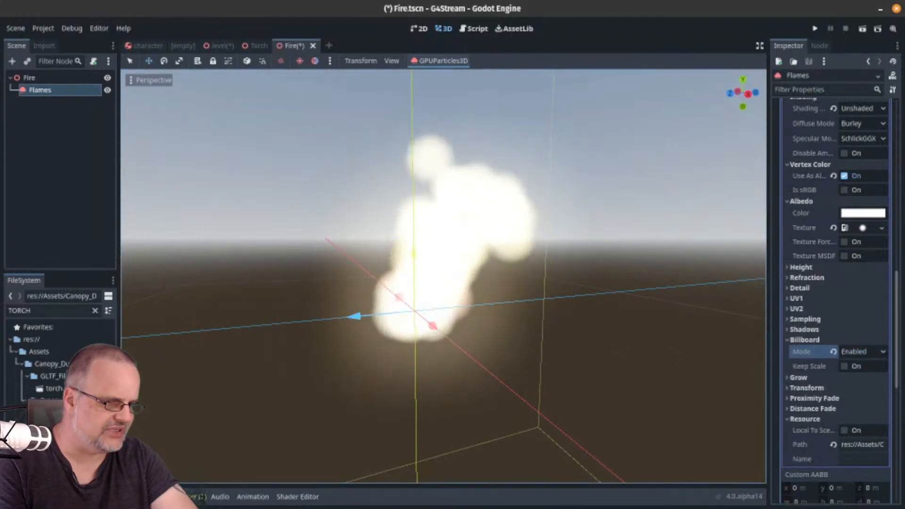
middle_click_drag(532, 330, 693, 301)
right_click_drag(679, 330, 684, 354)
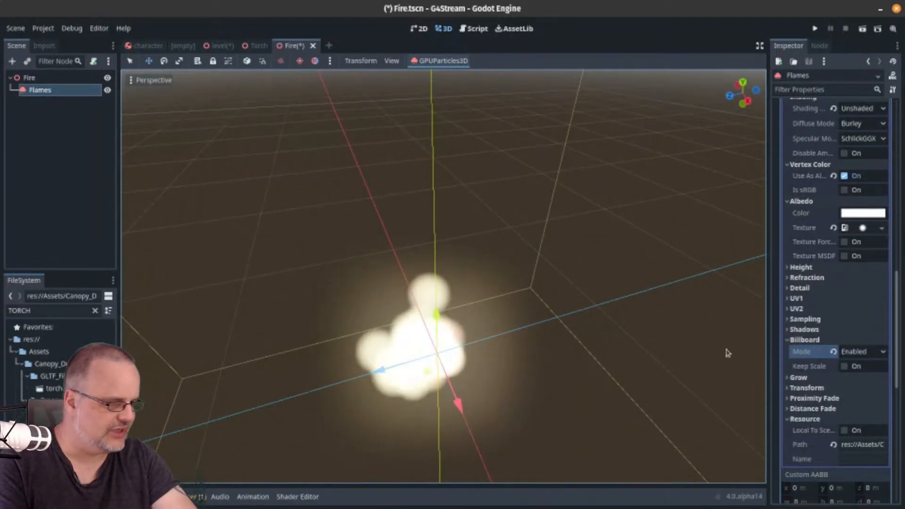
left_click(859, 351)
left_click(867, 405)
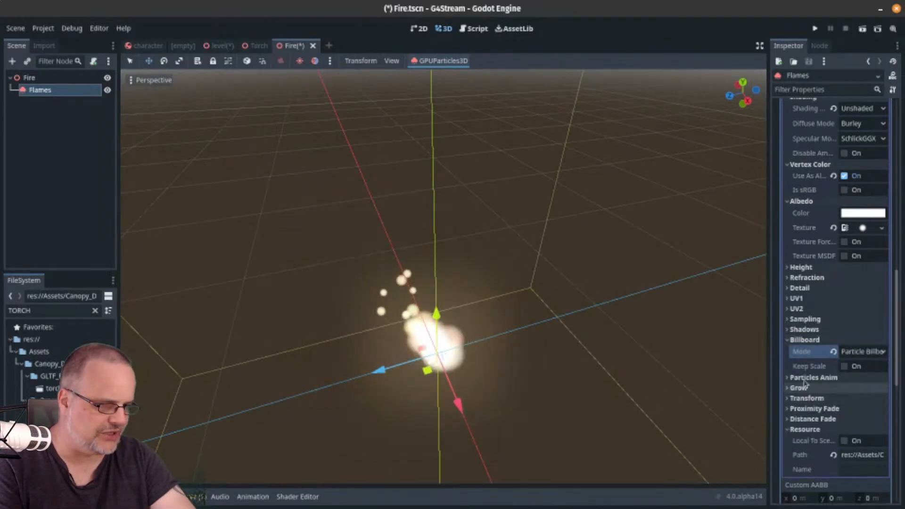
Step: Turn on Disable Receive Shadows in the shadow settings of the flames material
right_click_drag(687, 339, 605, 322)
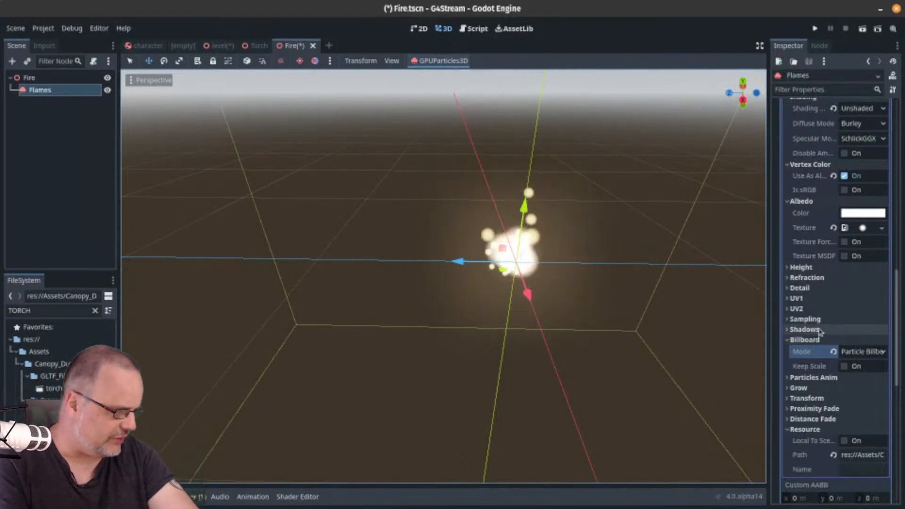
left_click(804, 329)
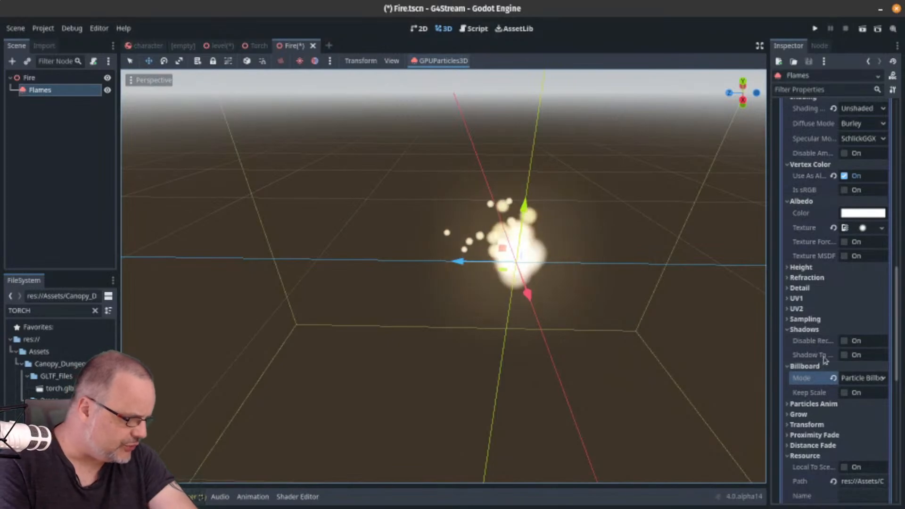
left_click(844, 341)
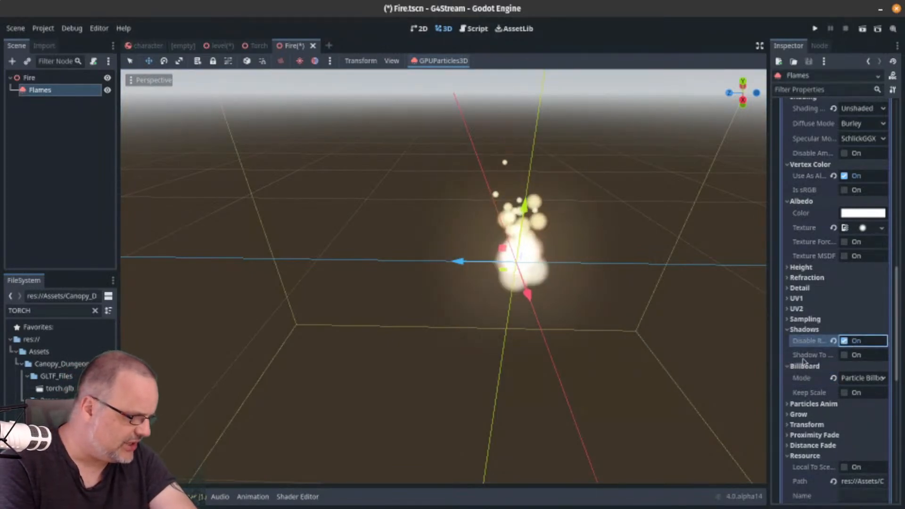
Step: Save the Fire scene with its updated flames material
scroll(804, 361, "down", 10)
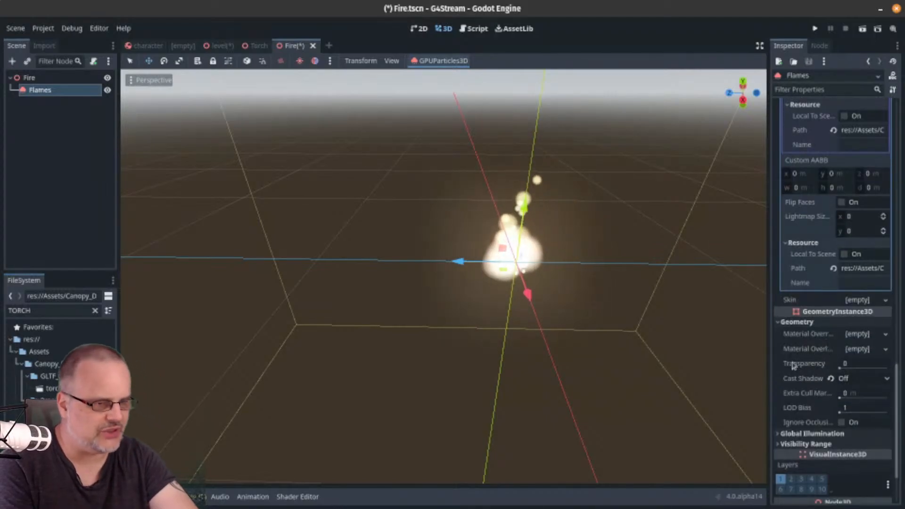
key("ctrl+s")
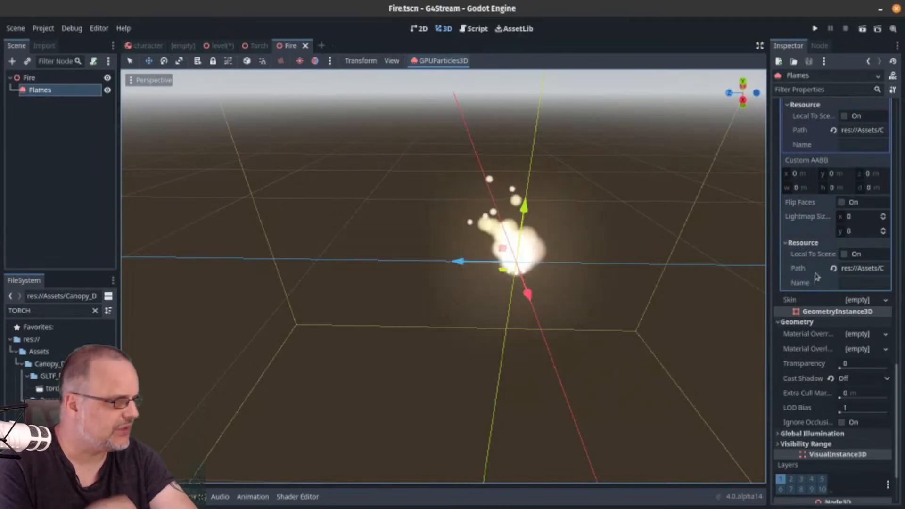
Step: Turn off Turbulence in the Flames process material to compare the flames without it, and turn it back on
scroll(832, 267, "up", 10)
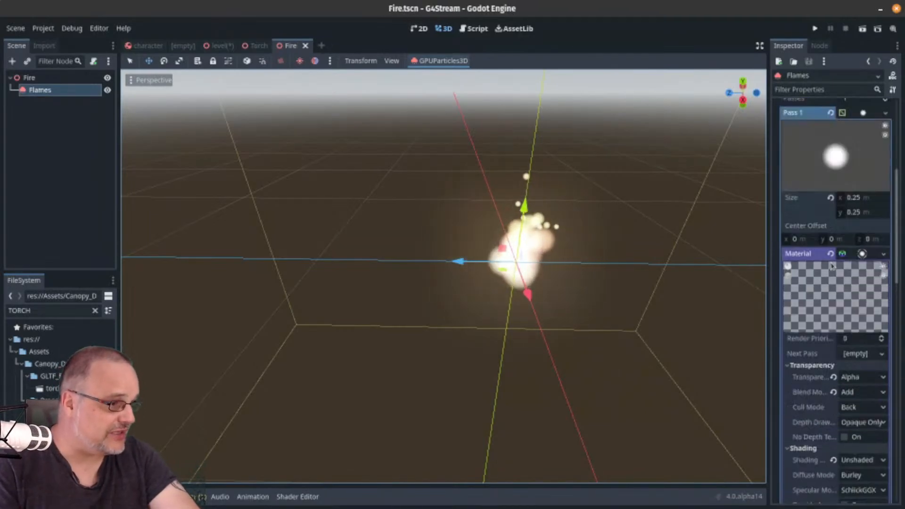
left_click(861, 212)
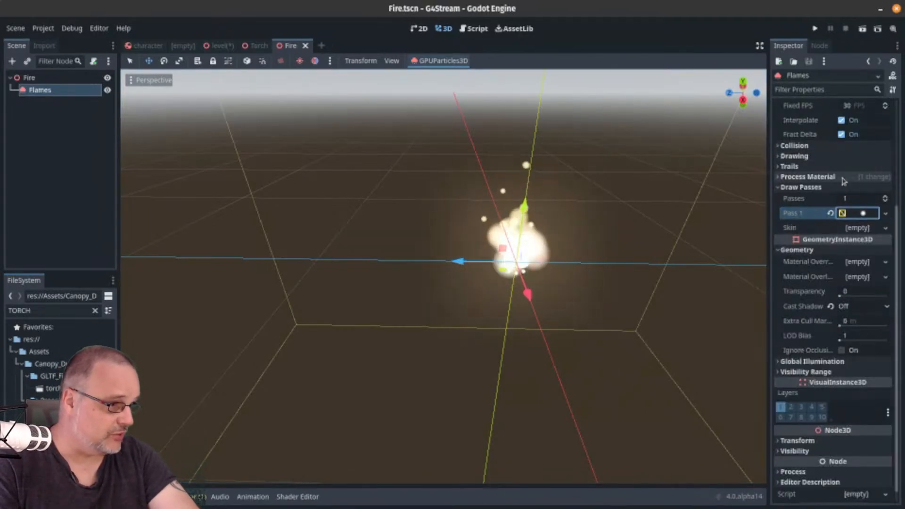
left_click(867, 178)
scroll(844, 226, "down", 10)
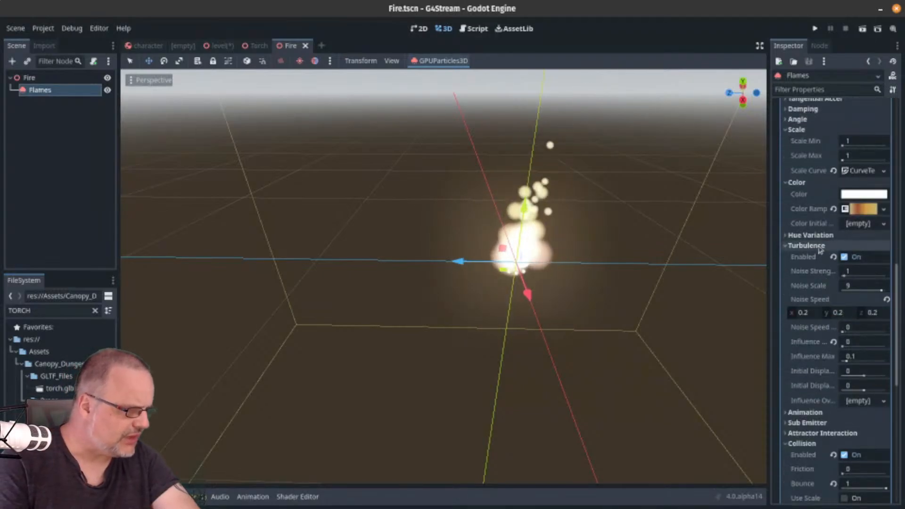
left_click(854, 258)
left_click(844, 257)
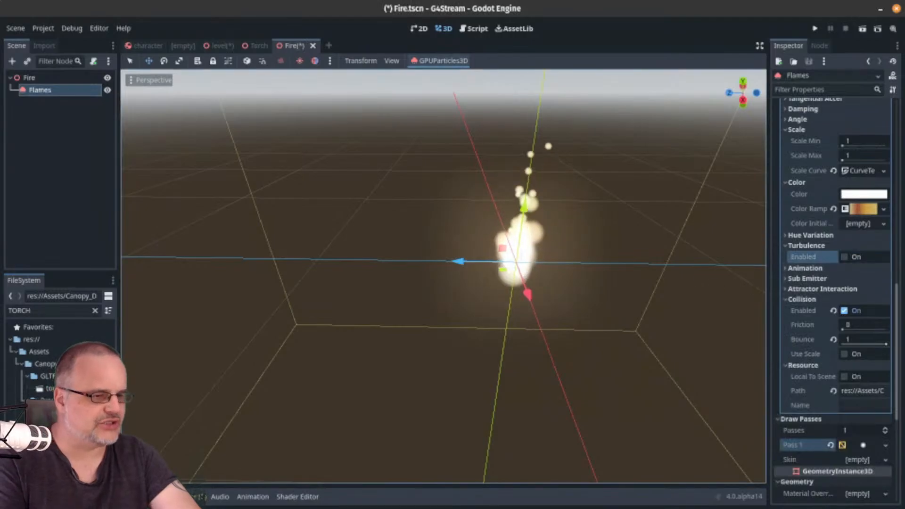
scroll(443, 276, "down", 8)
middle_click_drag(500, 282, 461, 281)
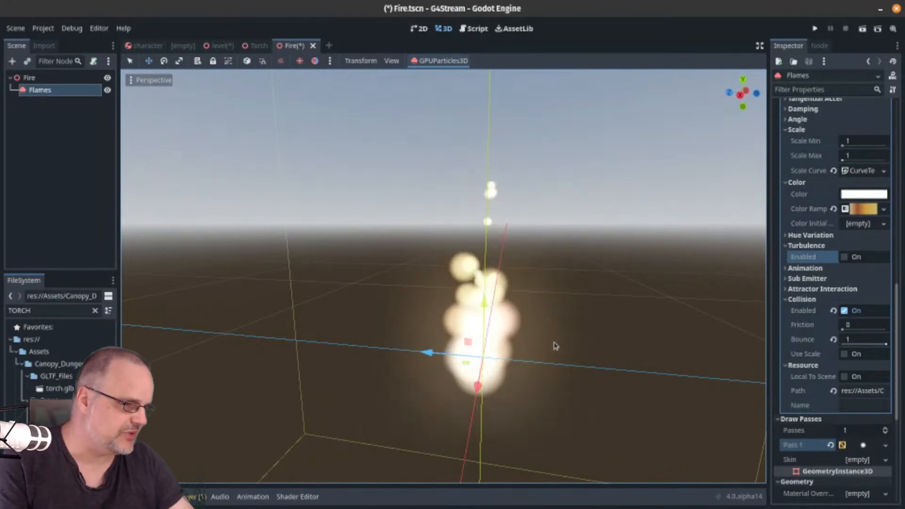
left_click(844, 257)
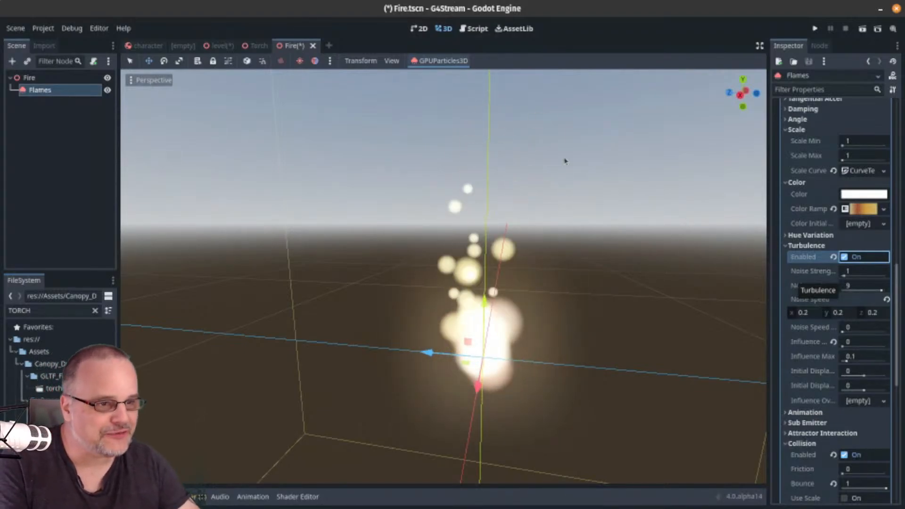
Step: Switch to the level scene and move the torch along the wall closer to the archway
left_click(221, 47)
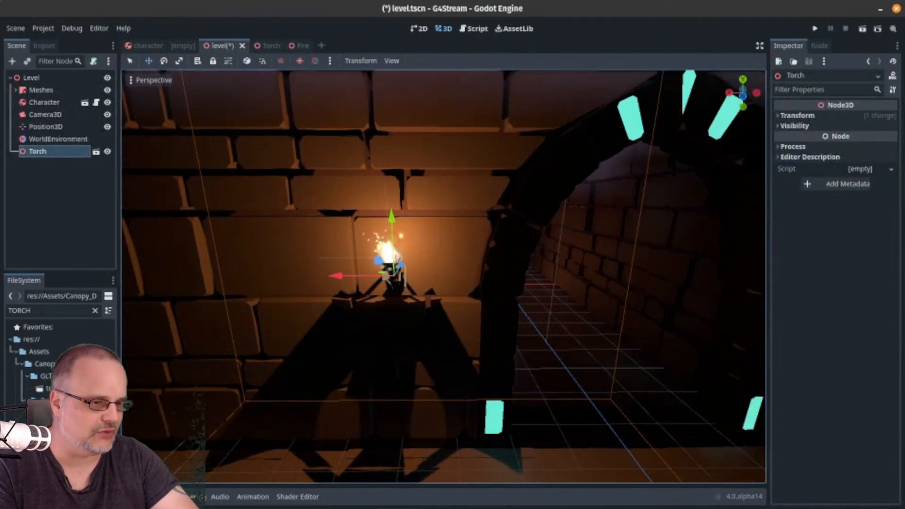
key("s")
mouse_move(444, 277)
right_mouse_down()
mouse_move(443, 285)
mouse_move(424, 268)
mouse_move(354, 275)
mouse_move(443, 276)
right_mouse_up()
key("w")
key("d")
key("a")
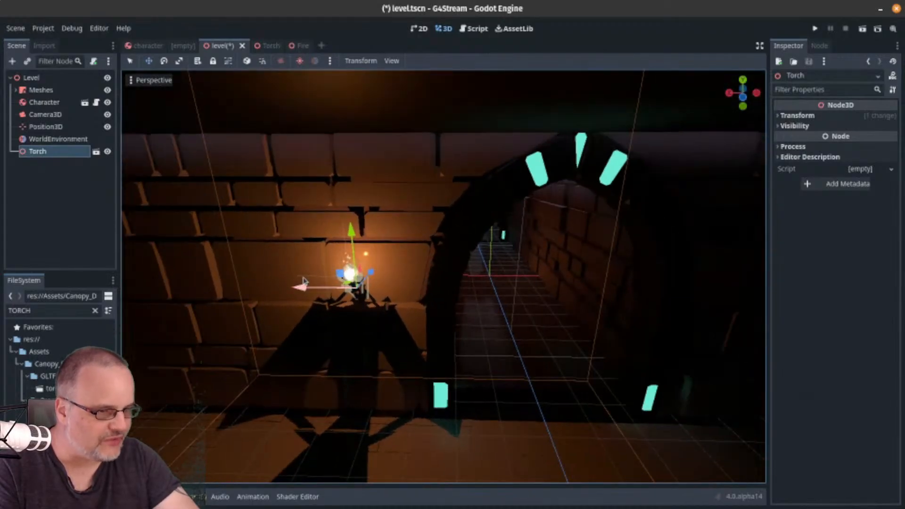
left_click_drag(303, 282, 350, 283)
key("d")
mouse_move(610, 354)
right_mouse_down()
mouse_move(565, 354)
mouse_move(609, 354)
right_mouse_up()
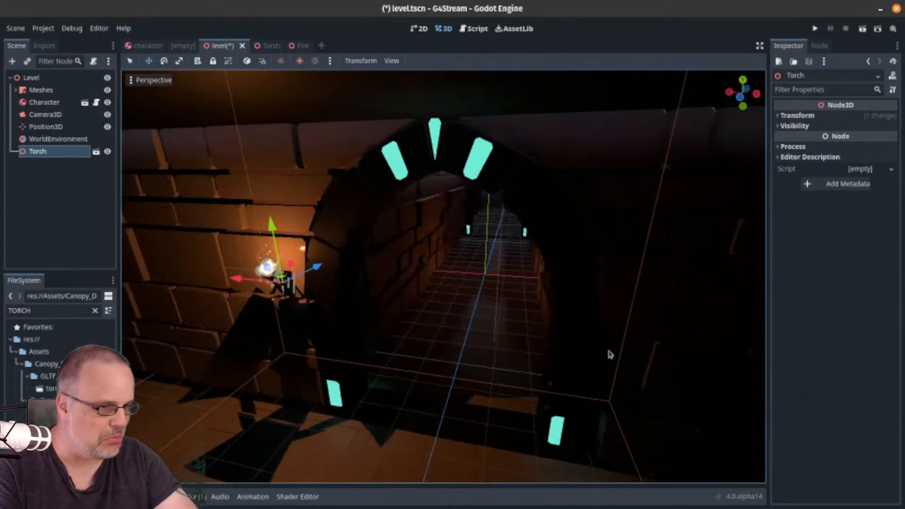
Step: Duplicate the torch and move the copy along the wall to the other side of the archway
key("ctrl+d")
left_click_drag(238, 279, 611, 321)
key("s")
Step: Search the project files for "BRA" and place the Brasier_Stone prop on the dungeon floor near the side wall
right_click_drag(451, 357, 330, 316)
key("w")
key("s")
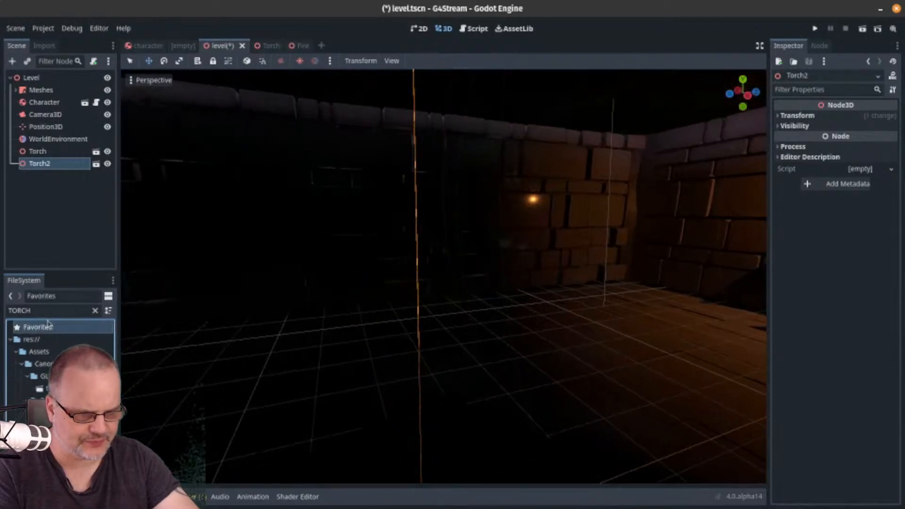
left_click(47, 311)
type("BRA")
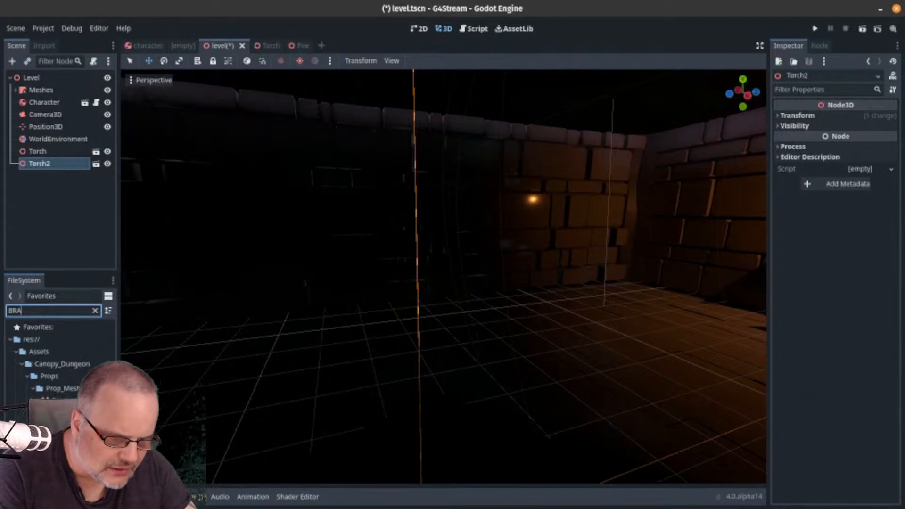
left_click_drag(61, 401, 366, 369)
Step: Move the stone brasier along its Z axis, farther from the archway wall
right_click_drag(367, 369, 486, 393)
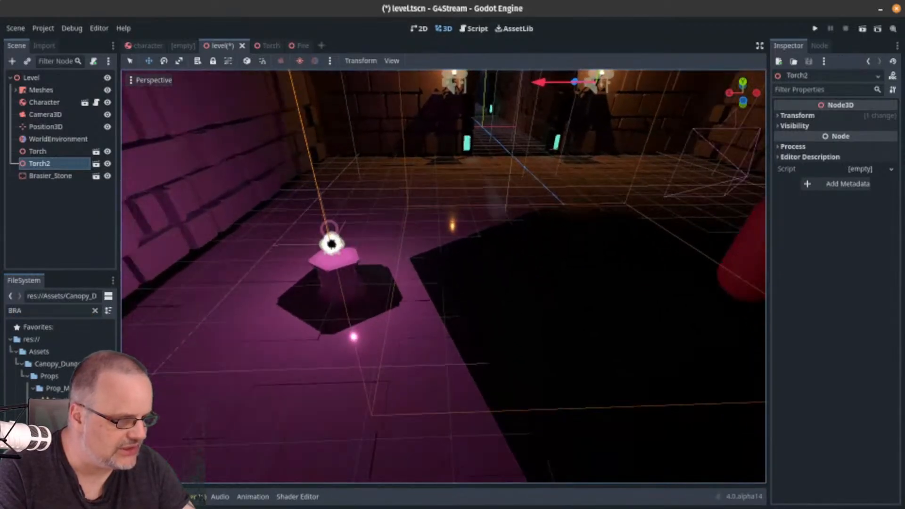
left_click(327, 286)
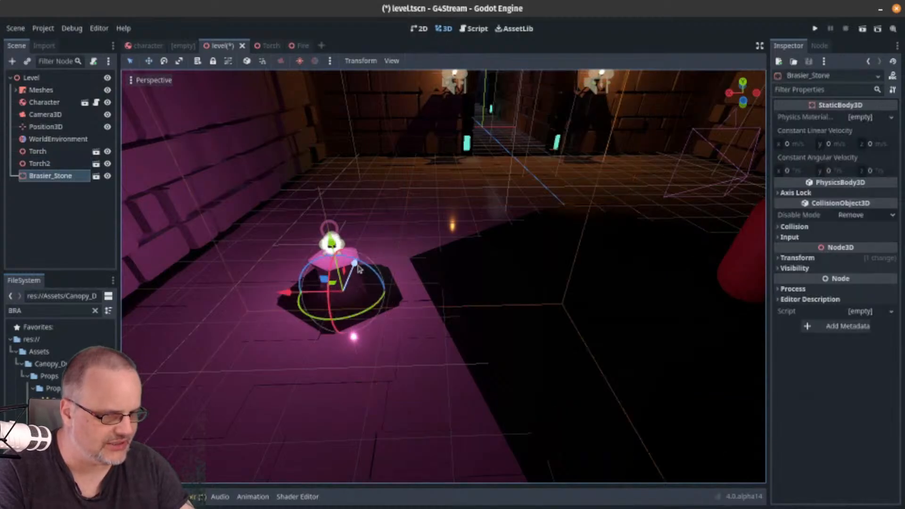
left_click_drag(358, 269, 348, 295)
key("d")
right_click_drag(348, 294, 351, 294)
key("d")
right_click_drag(499, 302, 489, 309)
Step: Duplicate the stone brasier and move the copy along the X axis to the opposite side of the room
key("ctrl+d")
left_click_drag(131, 196, 693, 313)
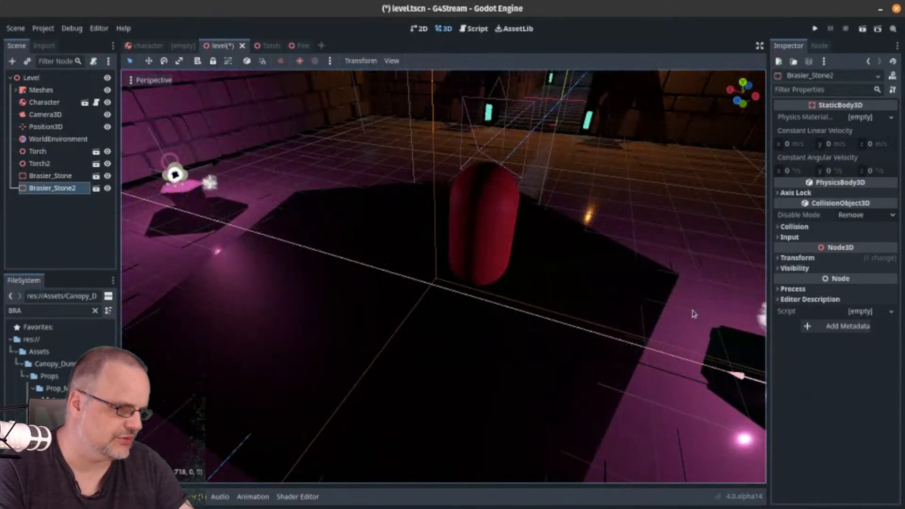
right_click_drag(693, 313, 601, 395)
key("w")
key("s")
key("s")
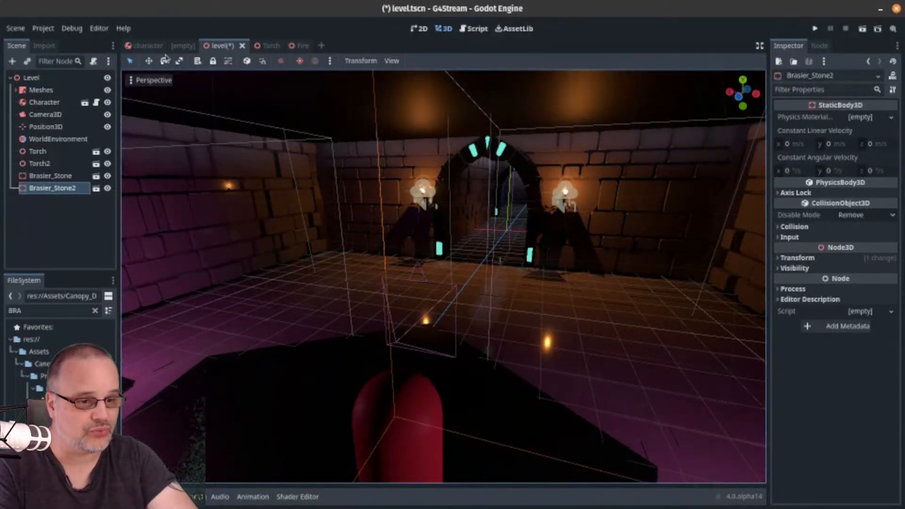
Step: Open the character scene and delete its NavigationAgent3D and RayCast3D nodes
left_click(145, 45)
left_click(96, 78)
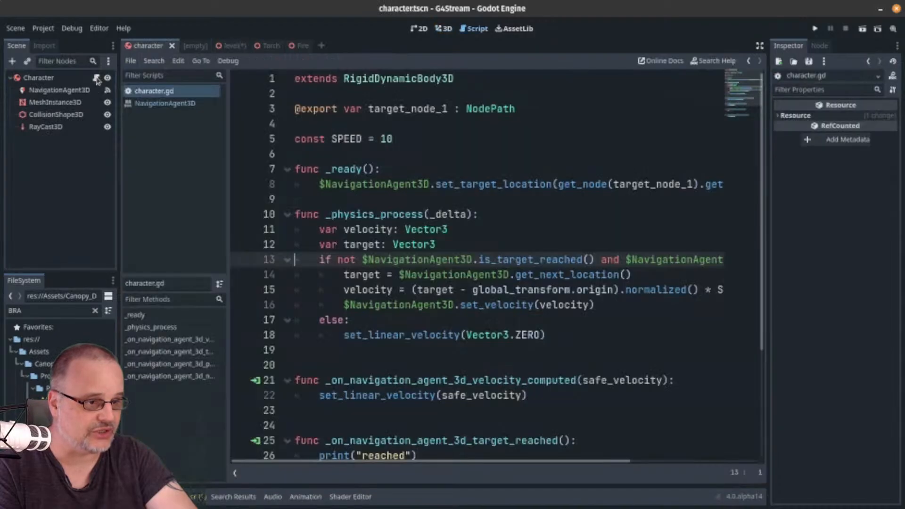
left_click(81, 79)
right_click(79, 79)
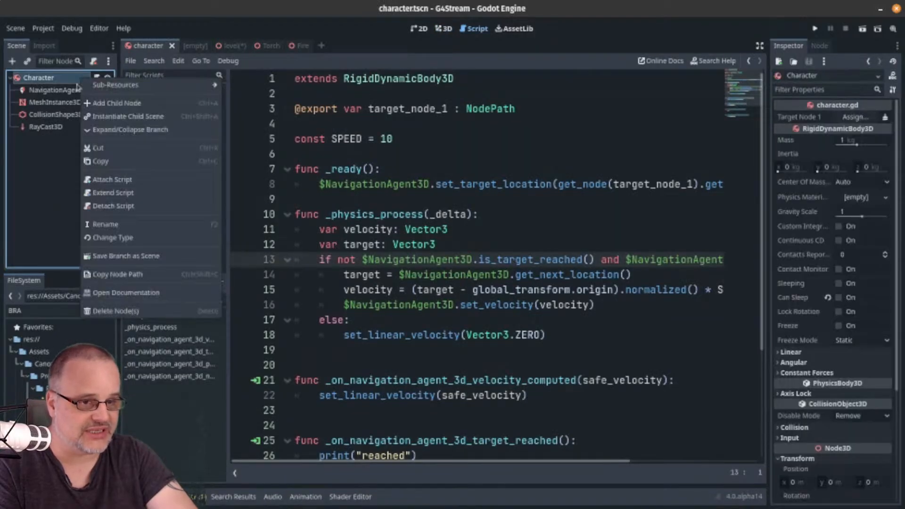
left_click(32, 145)
left_click(60, 91)
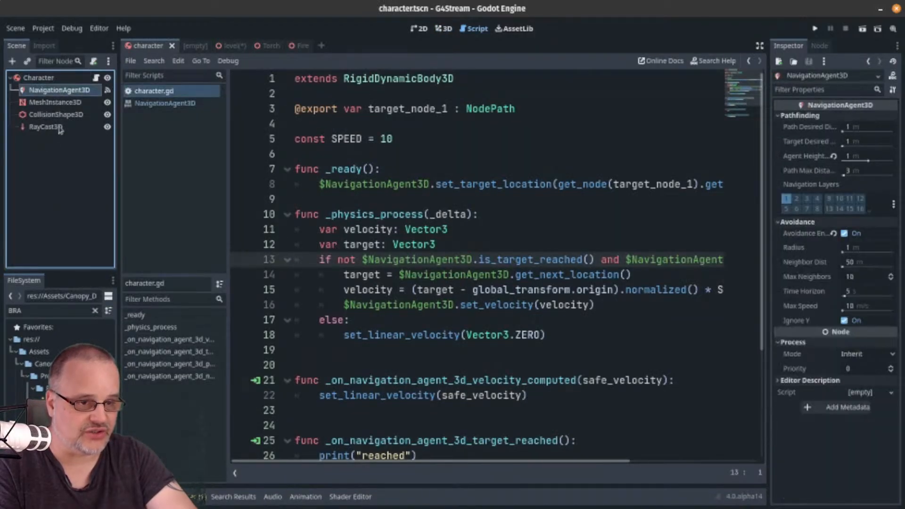
left_click(59, 127, "ctrl")
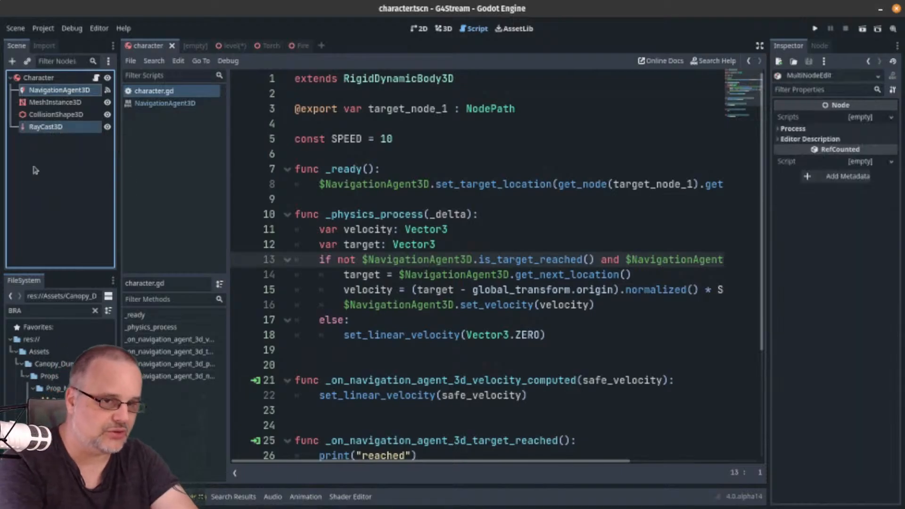
key("Delete")
left_click(473, 281)
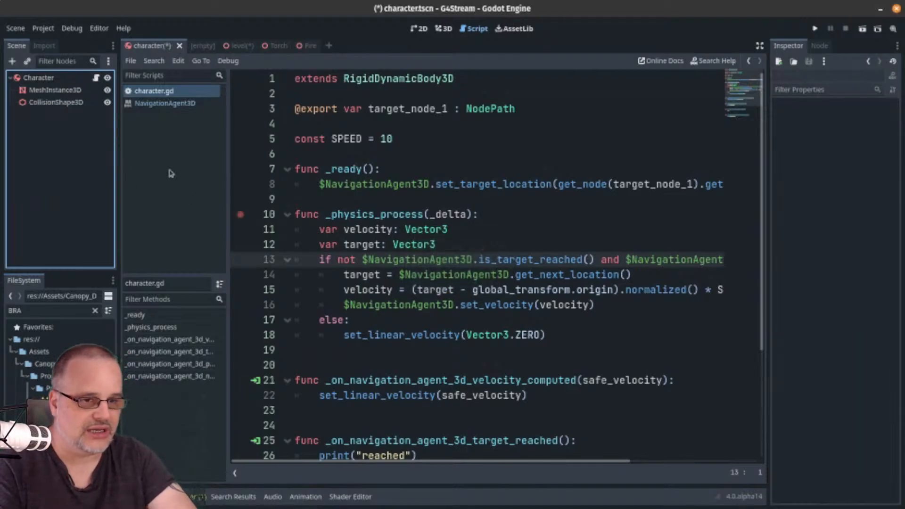
Step: Detach the character.gd script from the Character root node
left_click(61, 104)
left_click(62, 92)
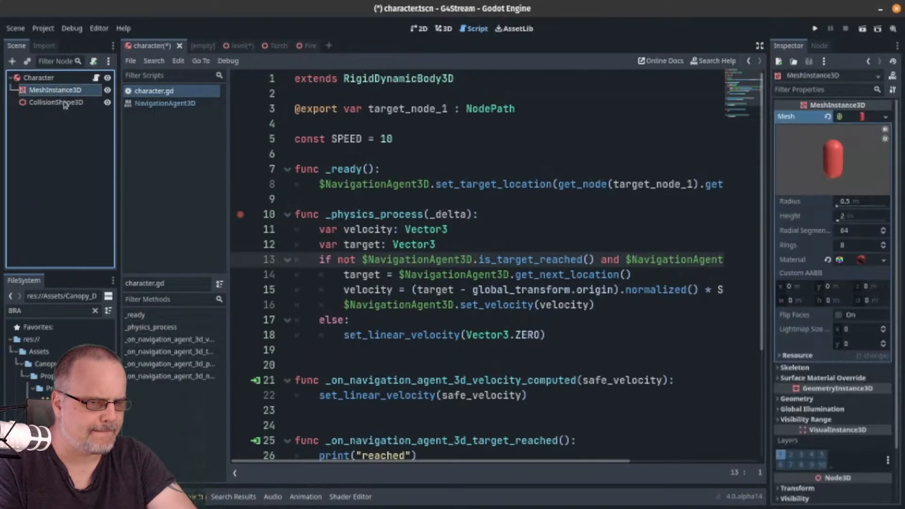
left_click(63, 105)
left_click(63, 81)
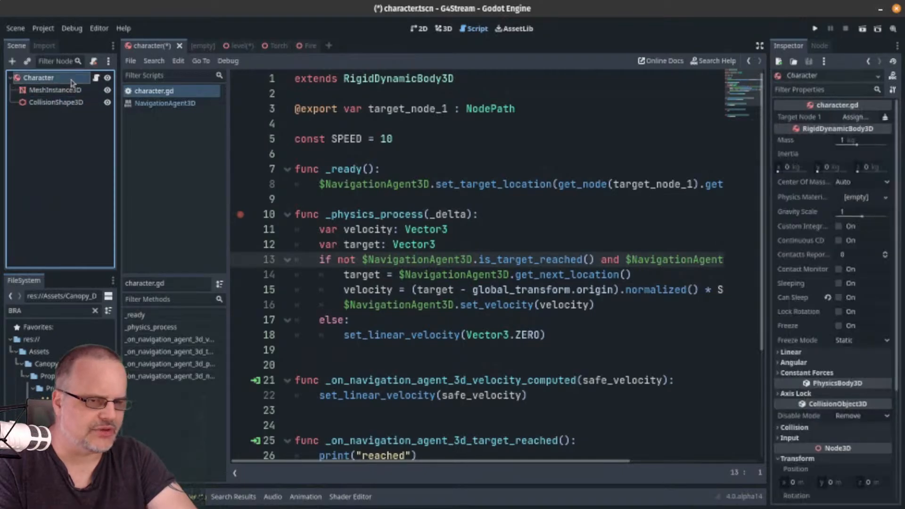
left_click(93, 62)
left_click(94, 63)
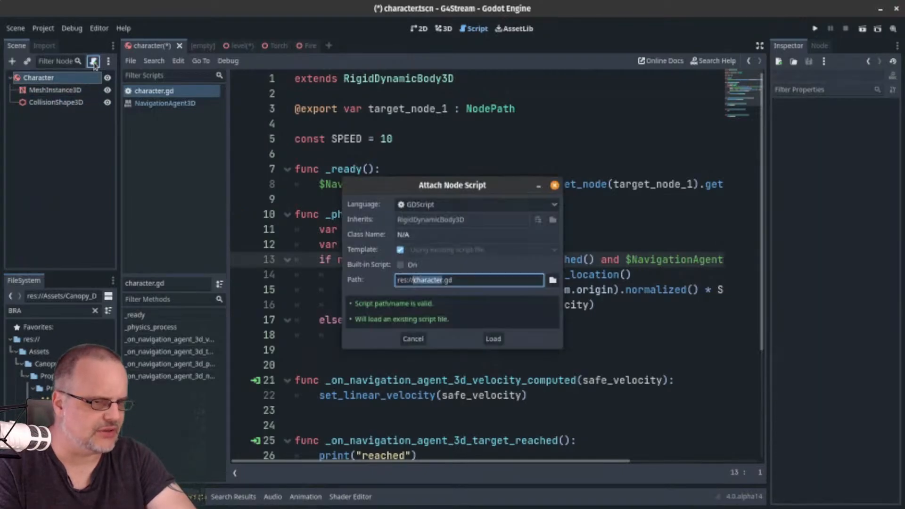
key("Escape")
Step: Change the type of the Character root node to CharacterBody3D
right_click(79, 78)
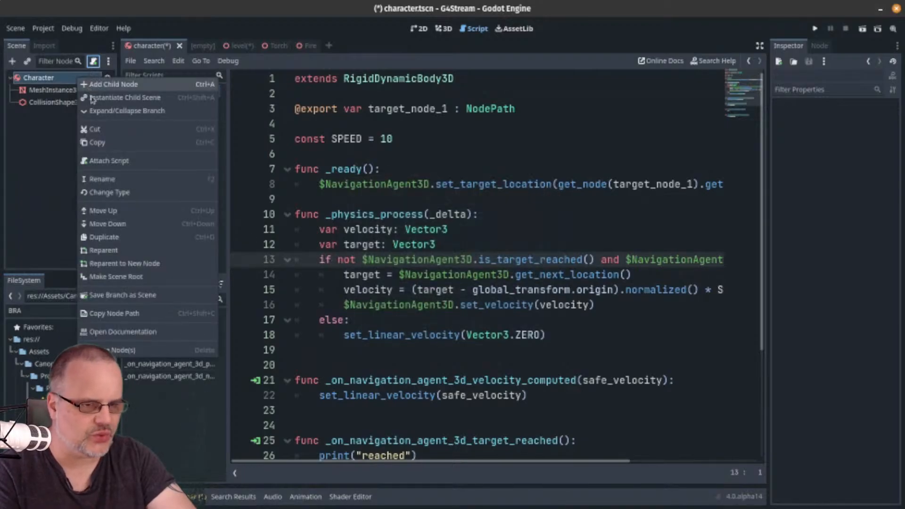
left_click(106, 191)
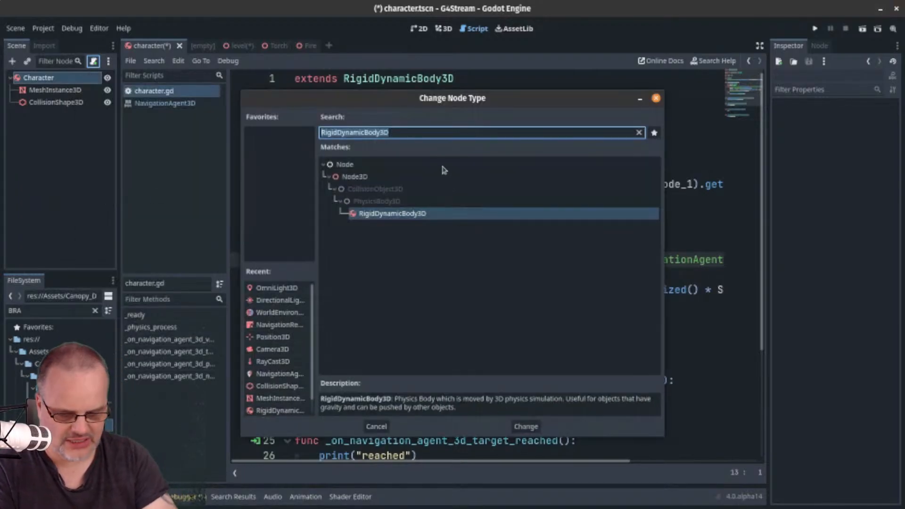
type("CHARA")
key("Return")
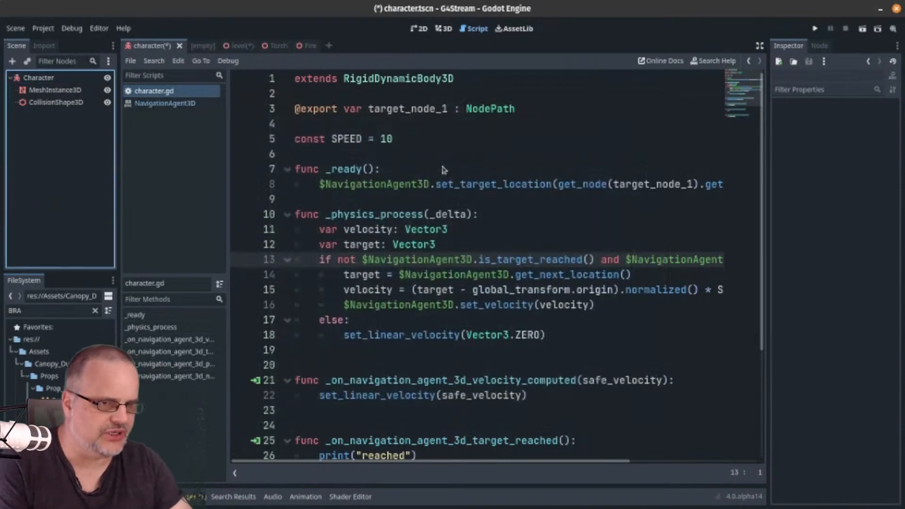
Step: Attach a new built-in GDScript to the Character node using the CharacterBody3D: Basic Movement template
left_click(91, 83)
left_click(93, 62)
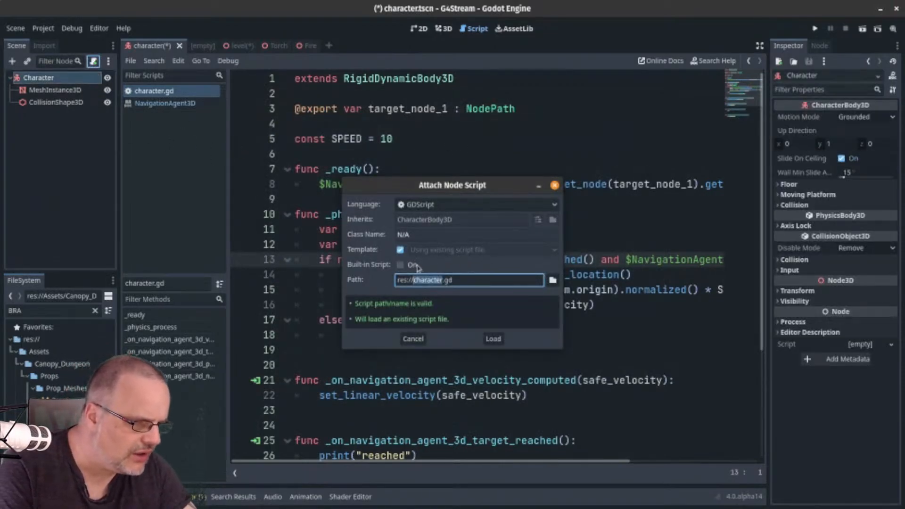
left_click(401, 264)
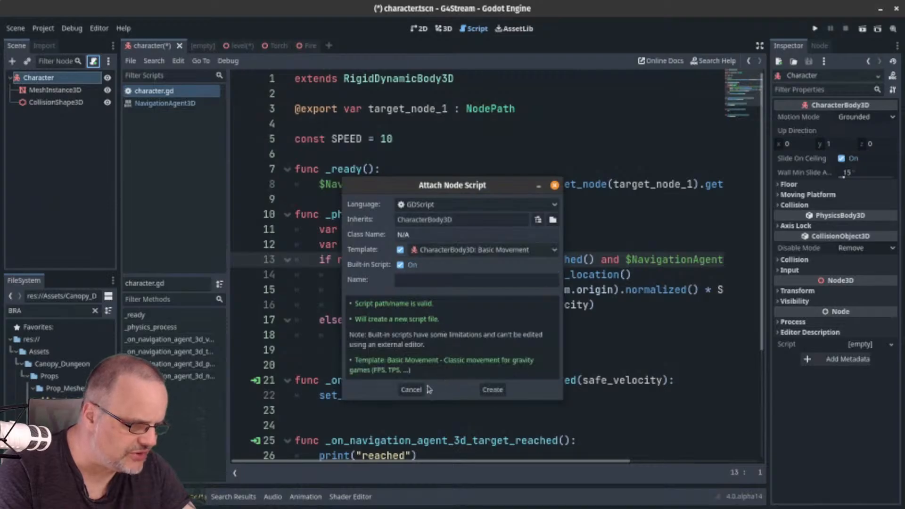
left_click(493, 390)
scroll(382, 263, "down", 3)
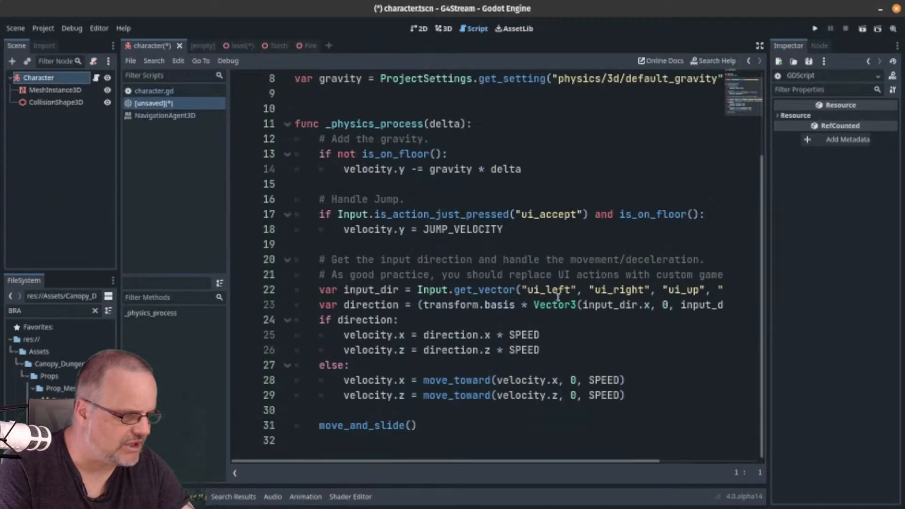
Step: Run the project in a maximized window to check the torchlit dungeon, close it and return to the level scene
key("F5")
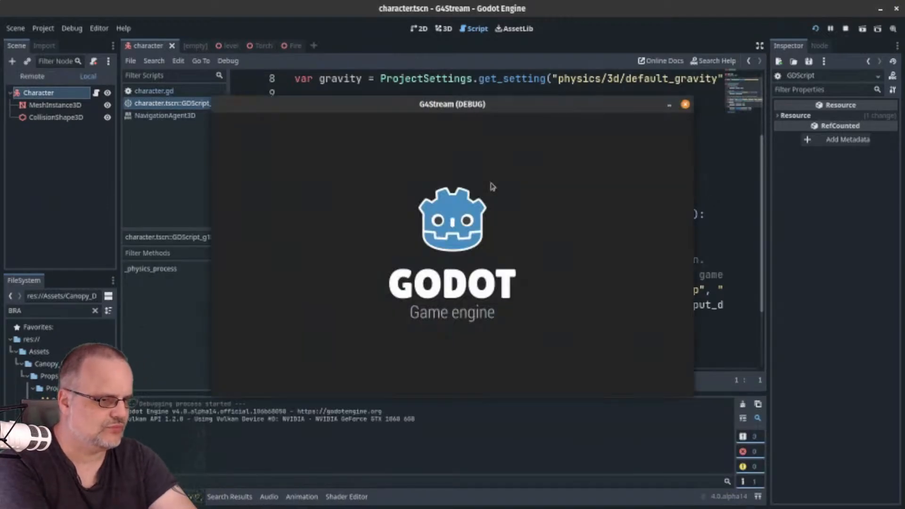
double_click(506, 106)
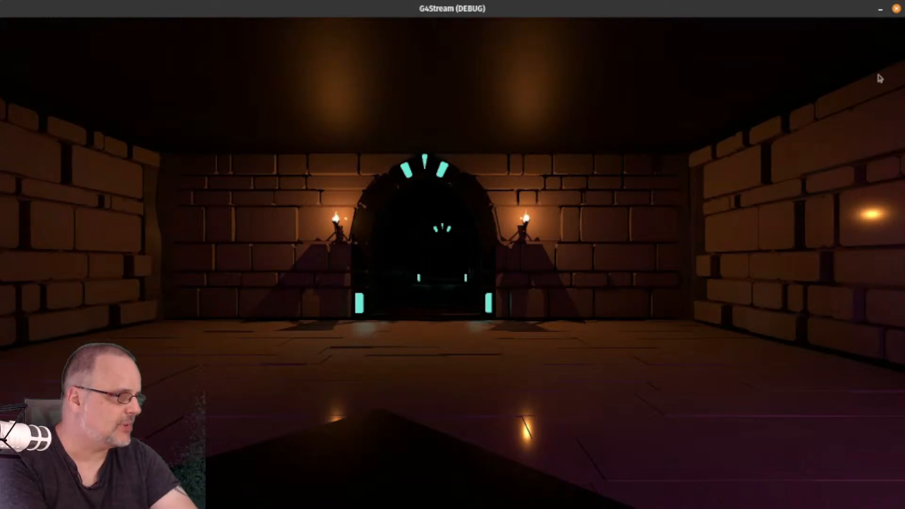
left_click(896, 9)
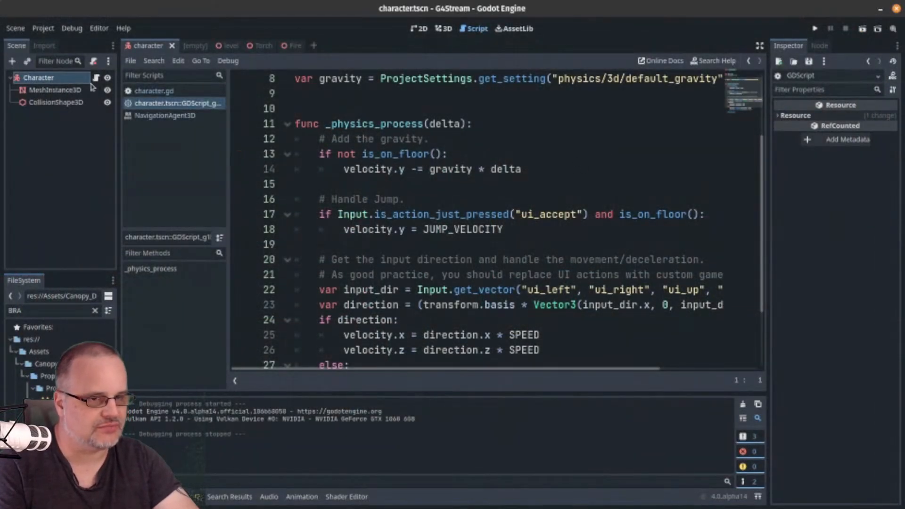
left_click(231, 47)
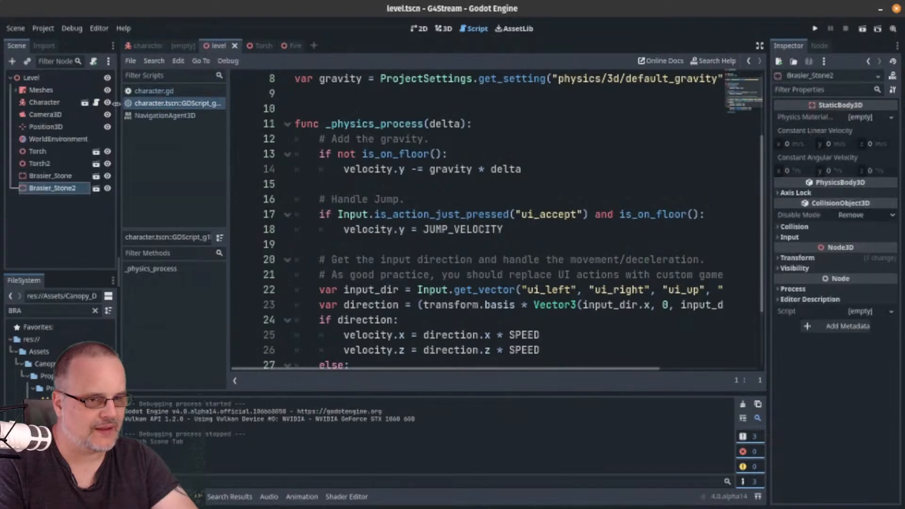
Step: Move the Camera3D node back behind the character to about z -25.11 and test-run the project to check the framing
left_click(45, 115)
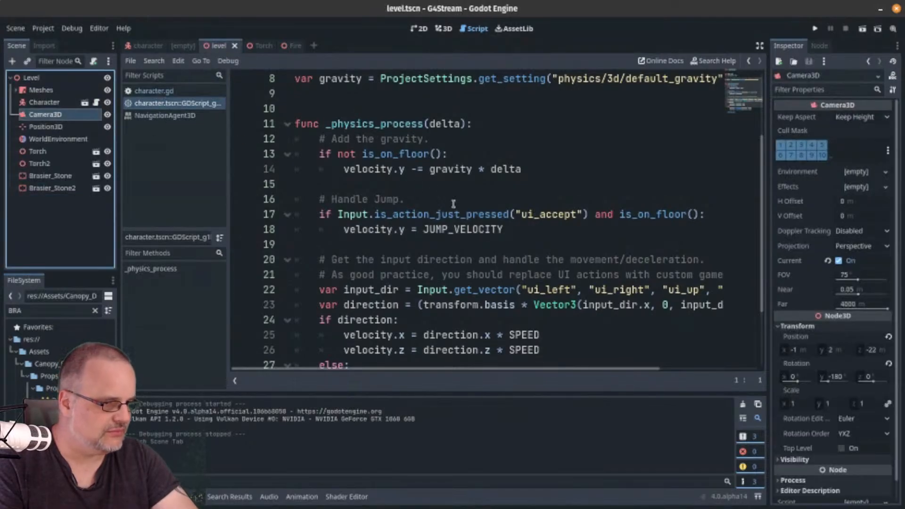
left_click(444, 28)
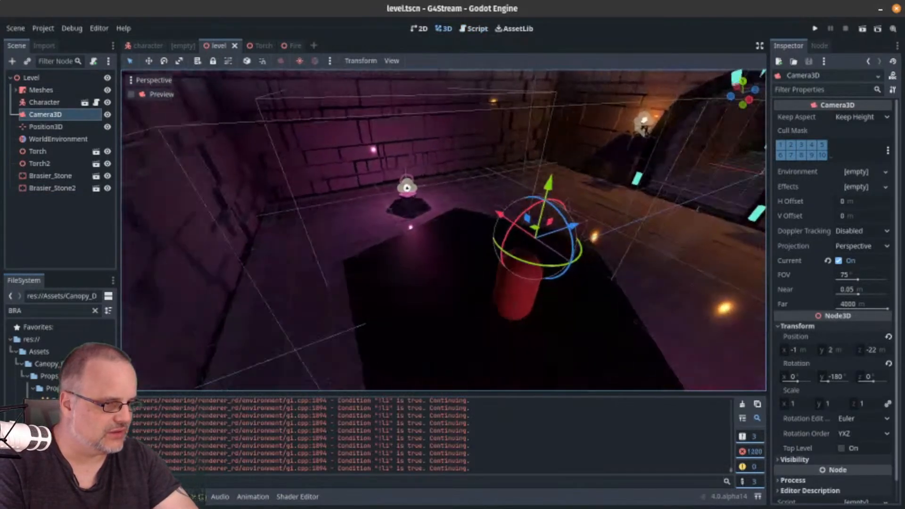
left_click_drag(518, 235, 349, 274)
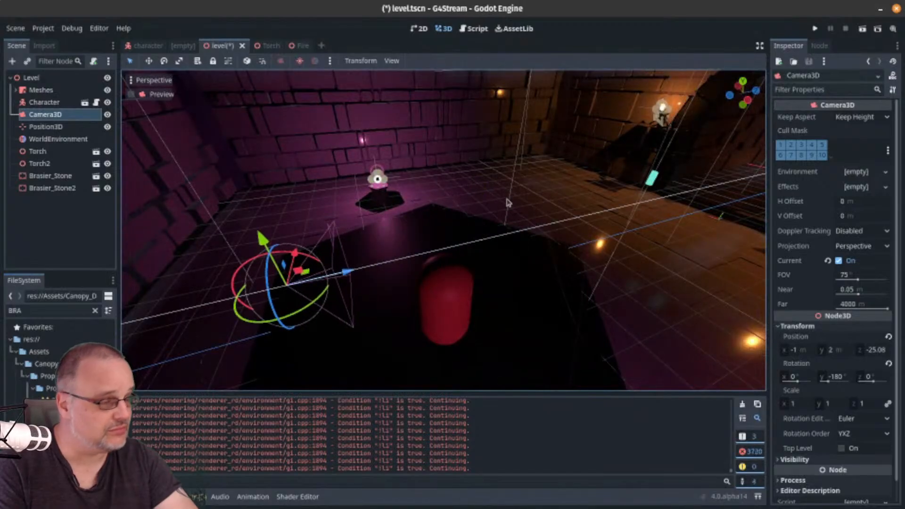
key("F5")
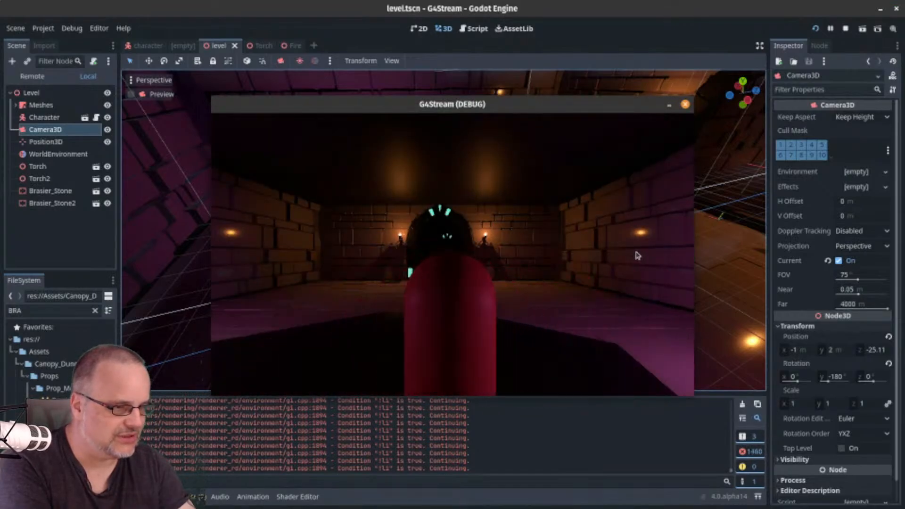
left_click(846, 29)
Step: Adjust the Character's placement slightly in the 3D view and make Camera3D a child of the Character node
left_click(453, 298)
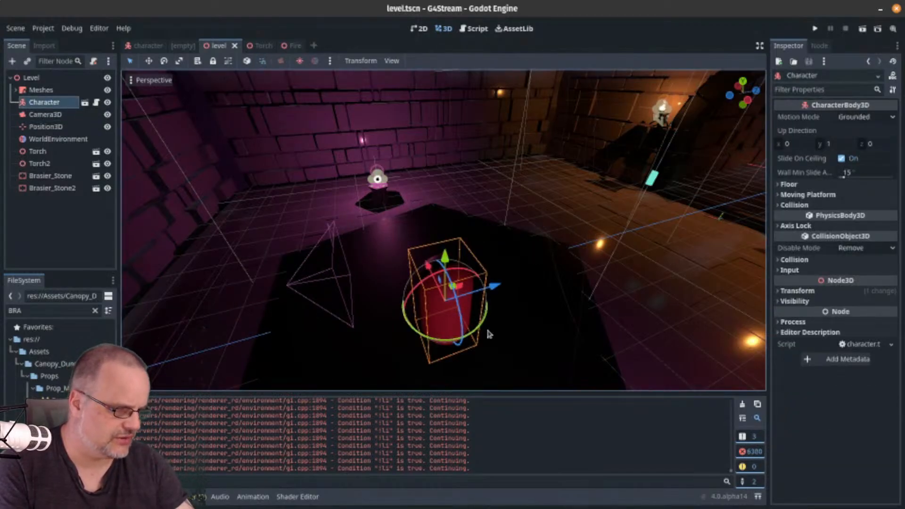
left_click_drag(480, 330, 359, 225)
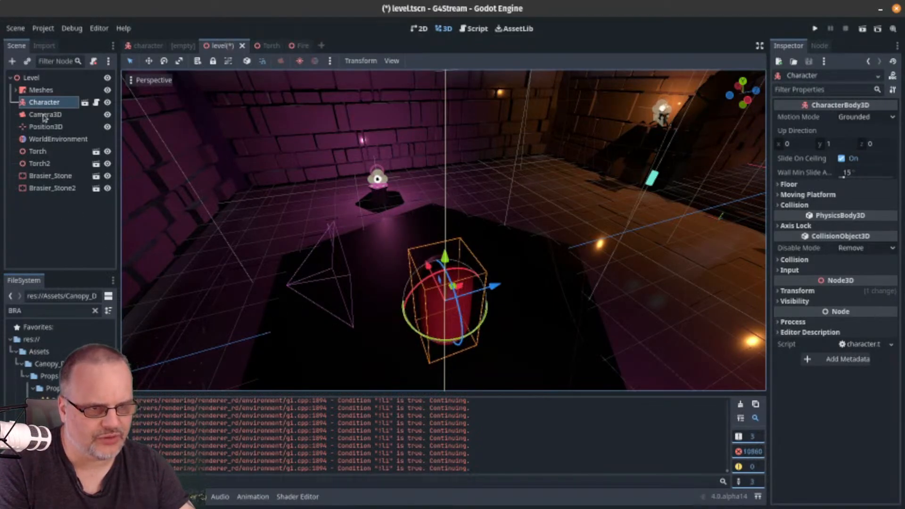
mouse_move(44, 118)
left_mouse_down()
mouse_move(56, 105)
mouse_move(47, 102)
left_mouse_up()
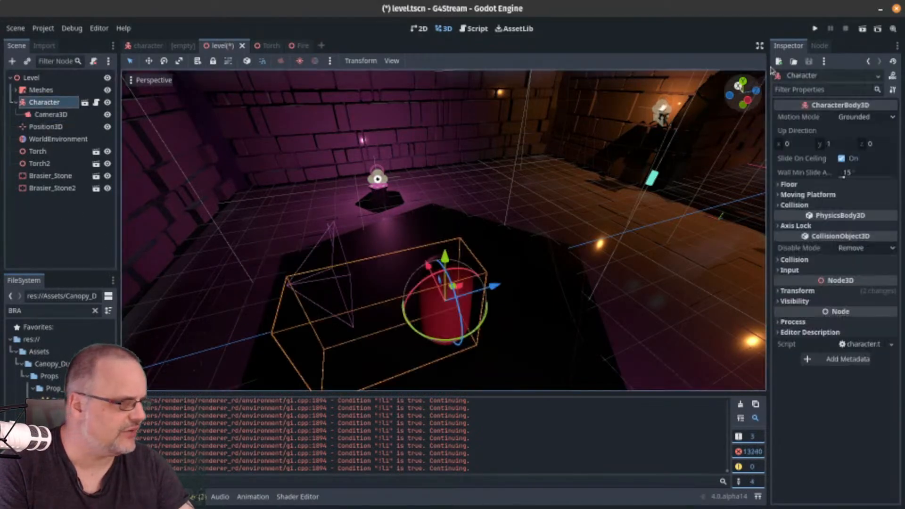
Step: Run the project and walk the character towards the torchlit archway to test movement with the following camera
left_click(815, 30)
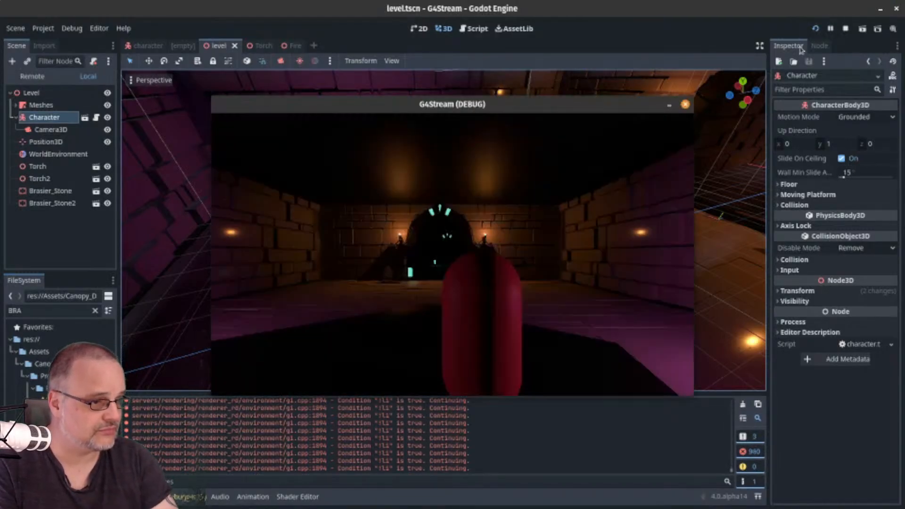
key("Up")
key("Left")
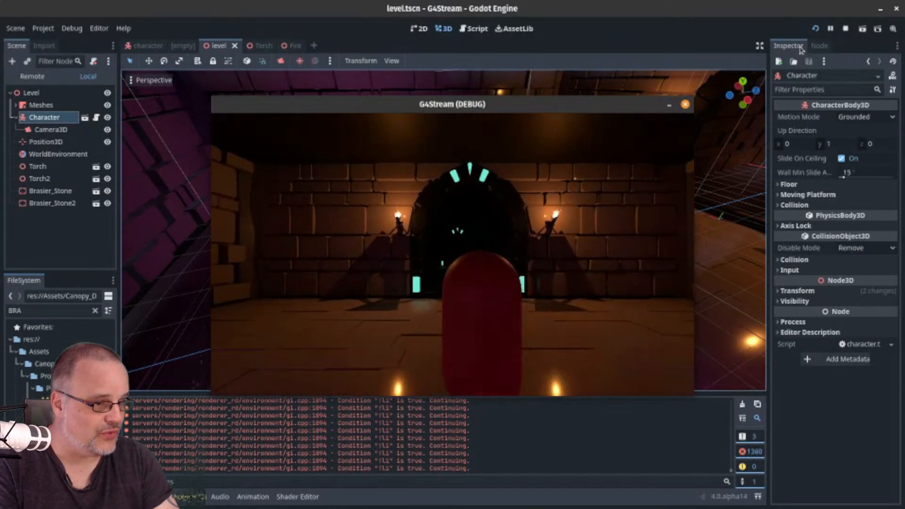
key("Right")
key("Down")
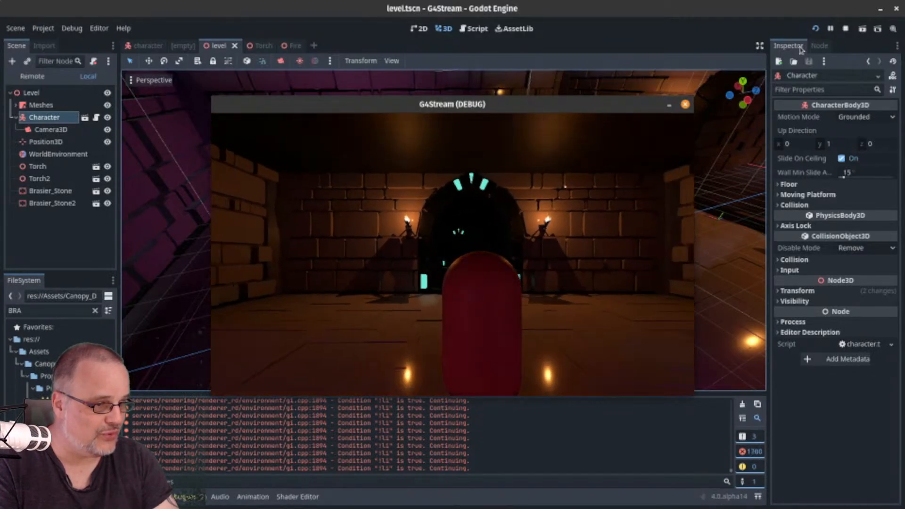
key("Up")
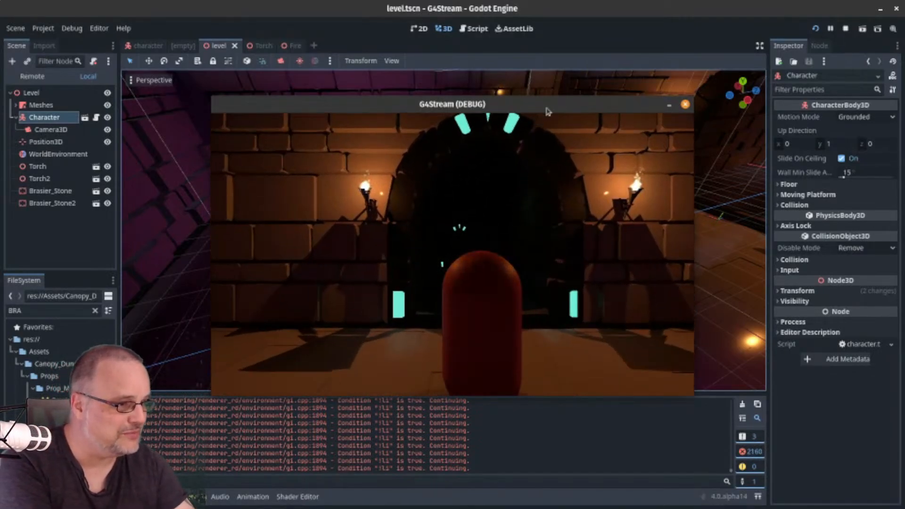
Step: Maximize the game window, walk the character between the brasier and the archway, and close the game
double_click(546, 107)
key("Down")
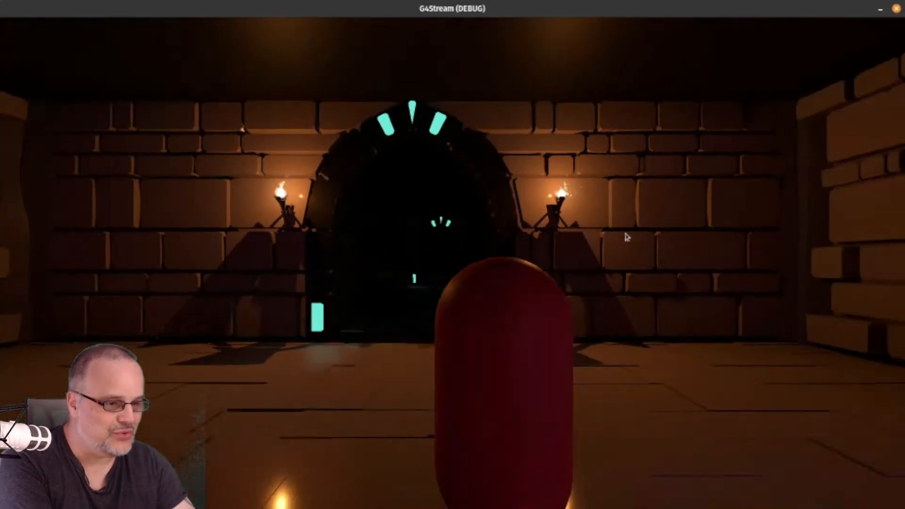
key("Left")
key("Down")
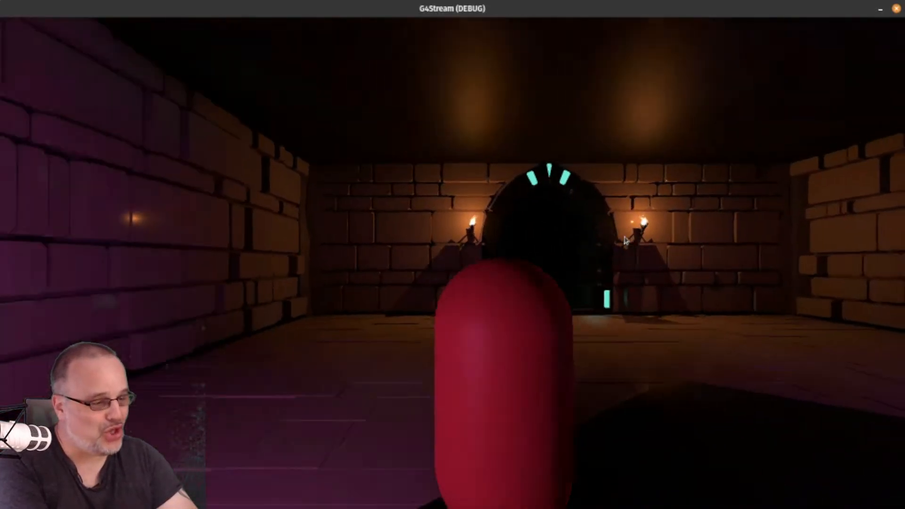
key("Right")
key("Left")
key("Down")
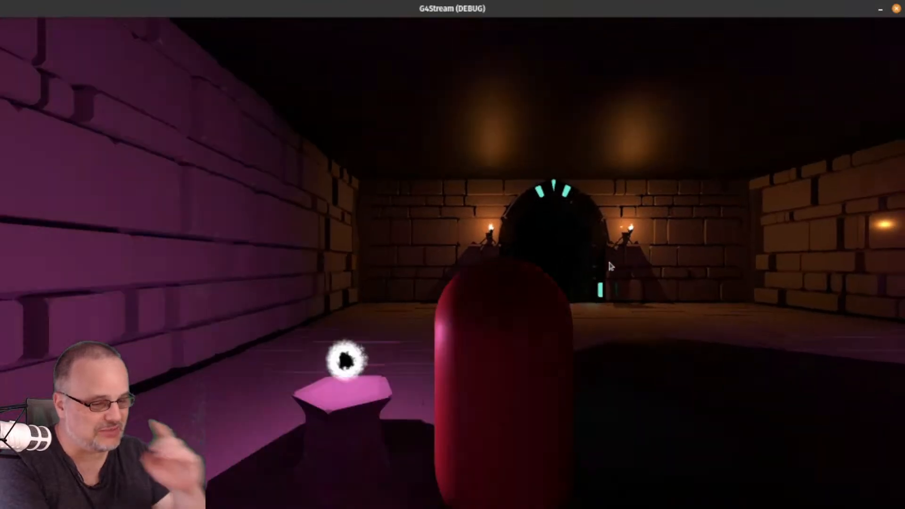
key("Right")
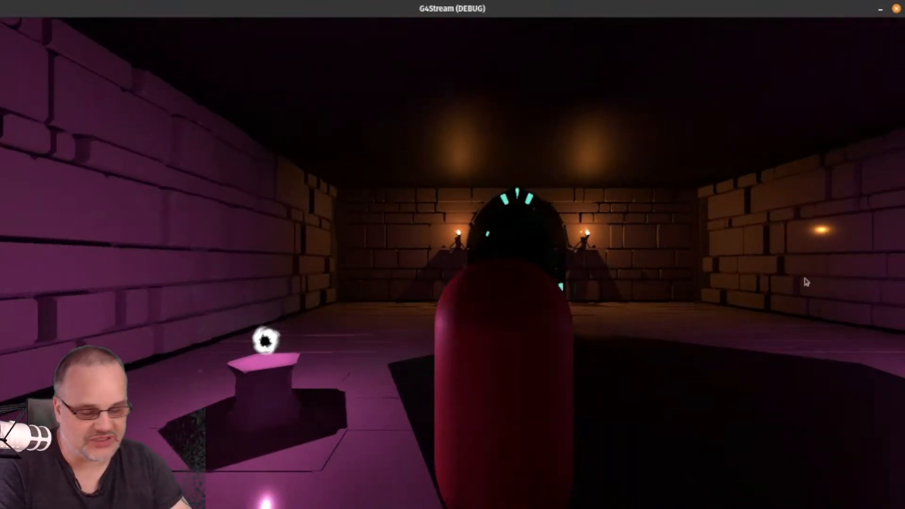
key("Up")
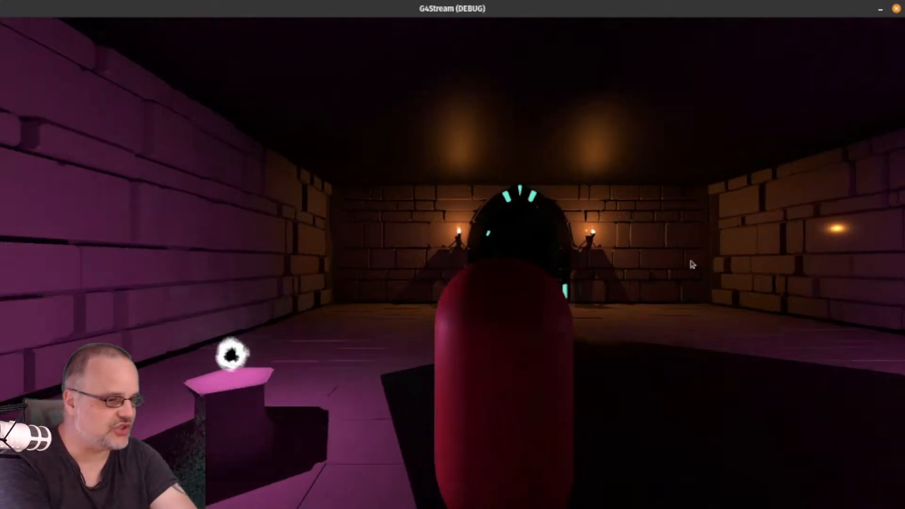
key("Up")
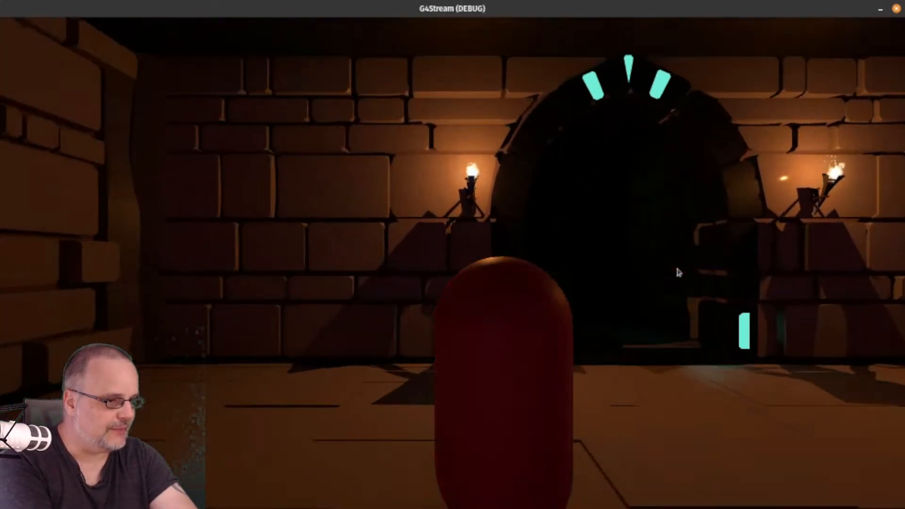
key("Down")
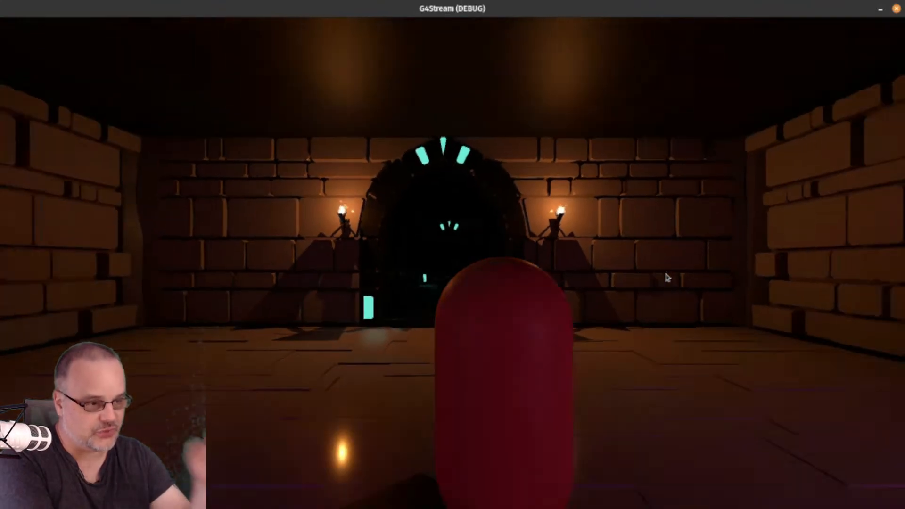
key("Down")
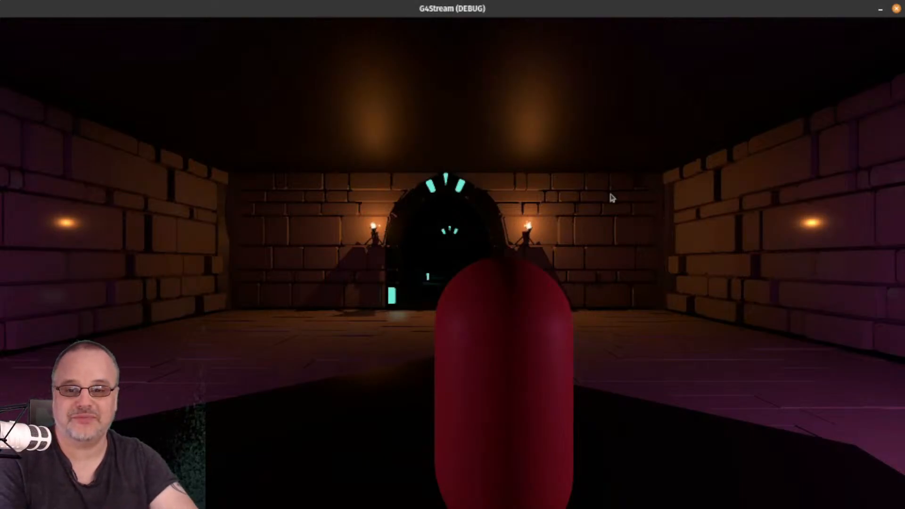
left_click(896, 8)
right_click_drag(271, 246, 273, 243)
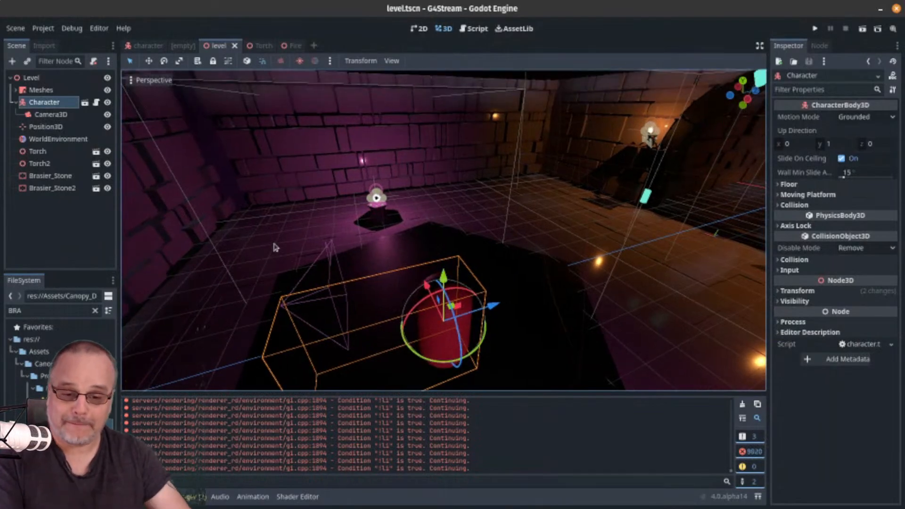
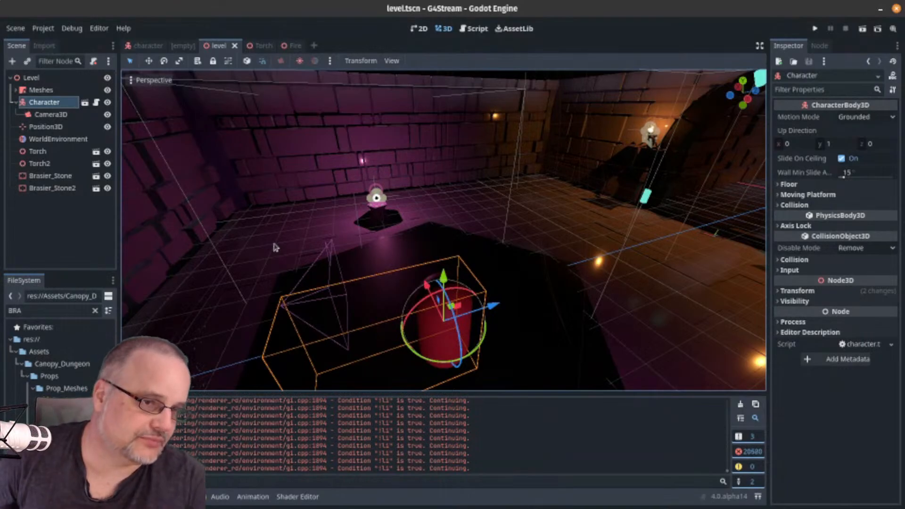
Step: Examine the Node, Node2D and Node3D branches in the list of node types available under Level without creating a node
left_click(31, 78)
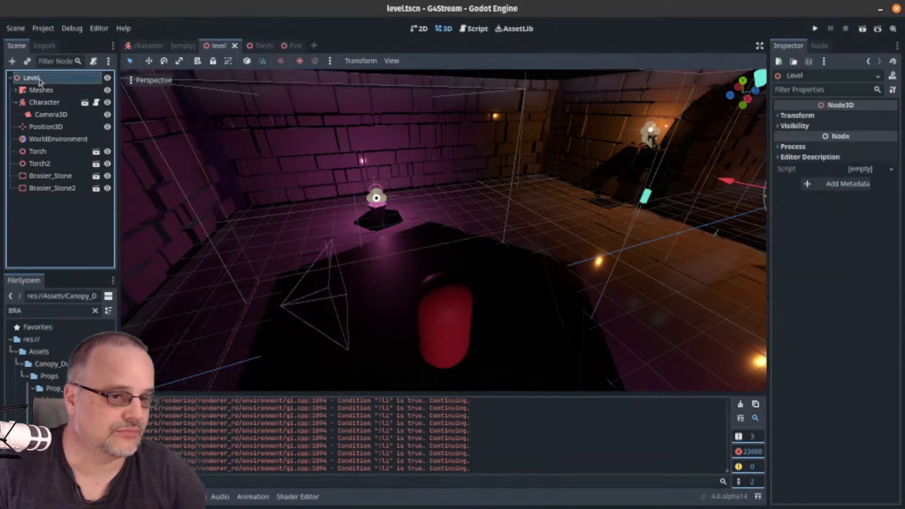
left_click(13, 61)
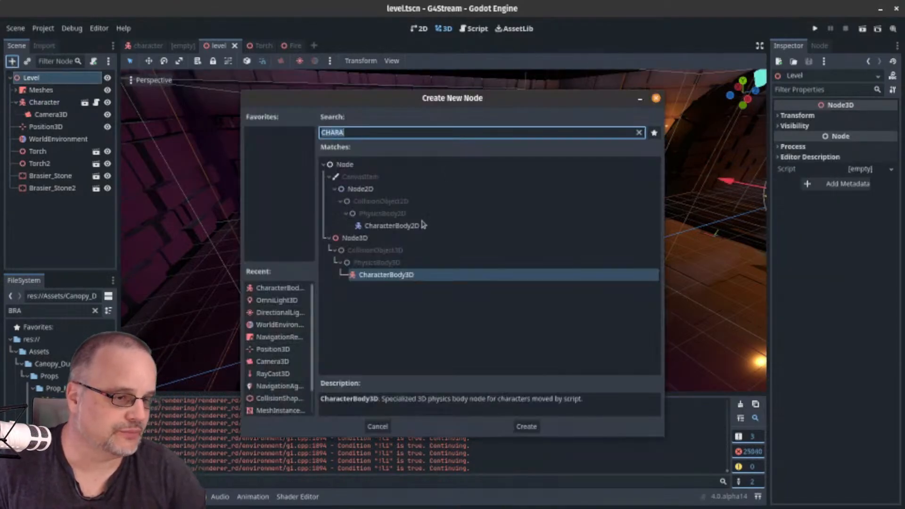
left_click(406, 238)
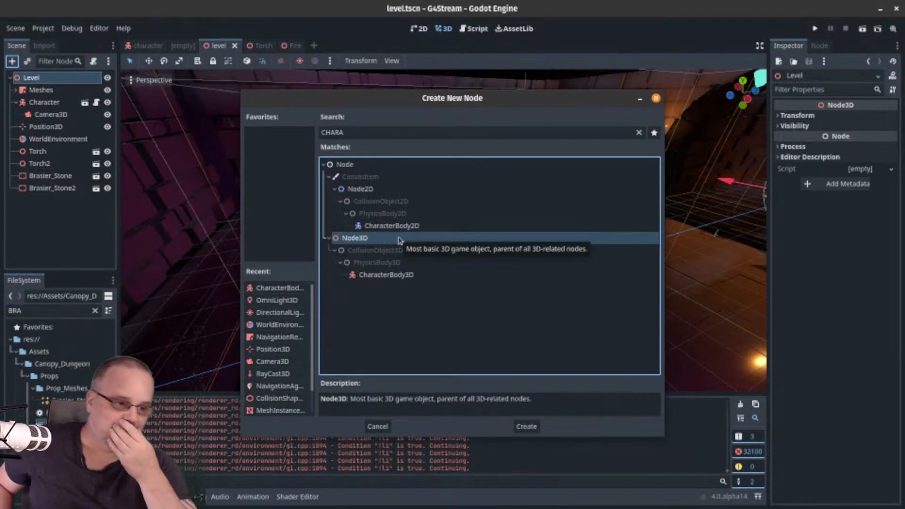
left_click(393, 165)
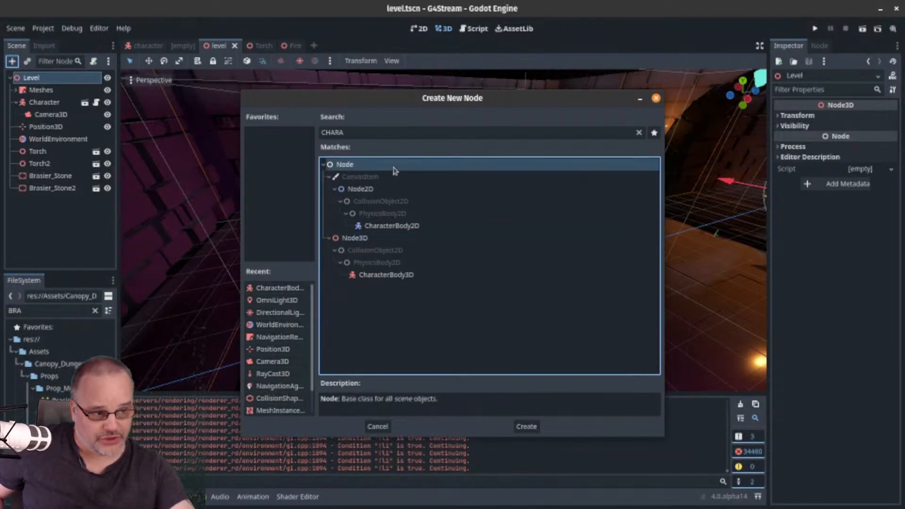
left_click(392, 241)
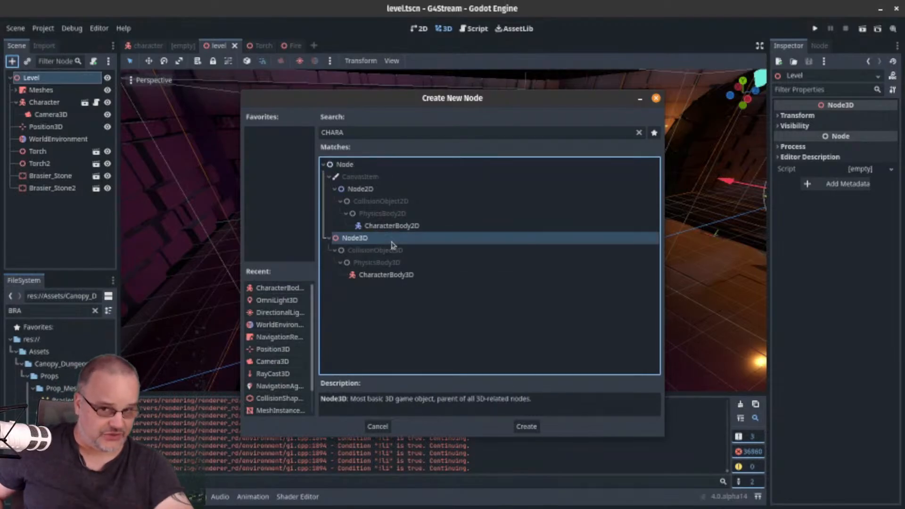
left_click(445, 179)
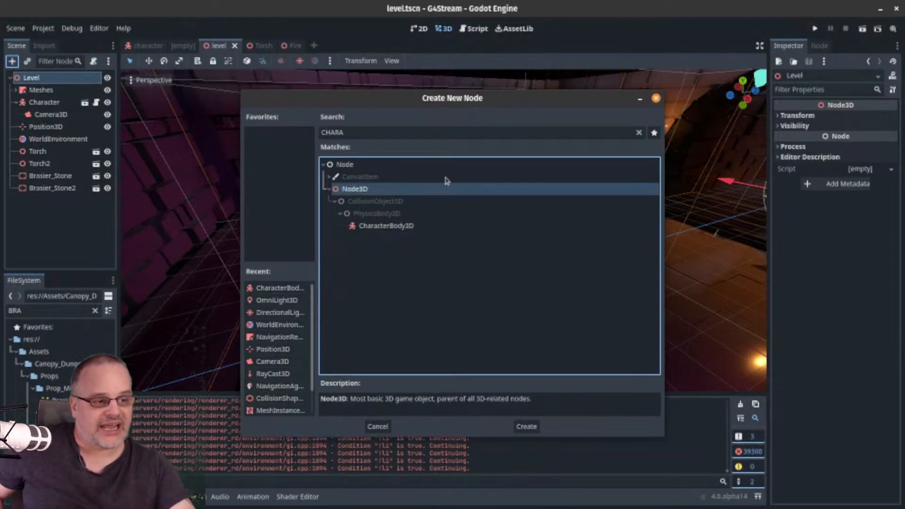
left_click(449, 168)
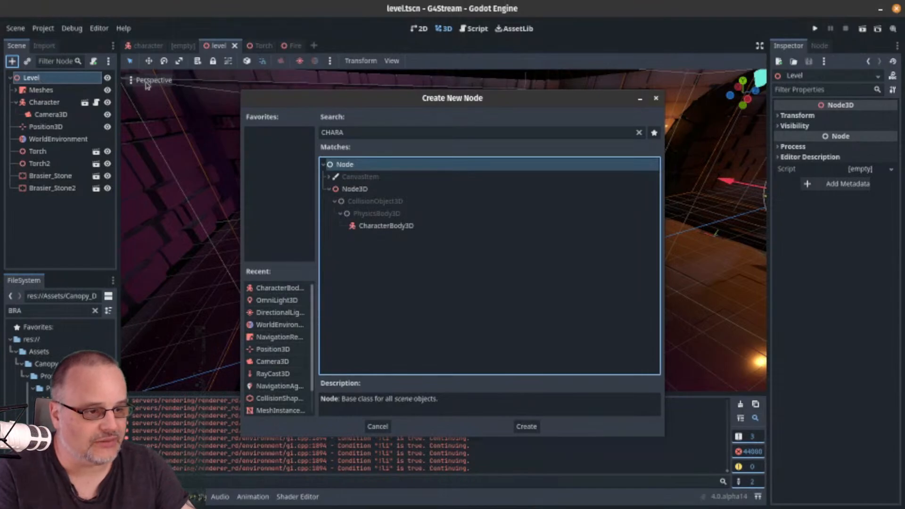
key("Escape")
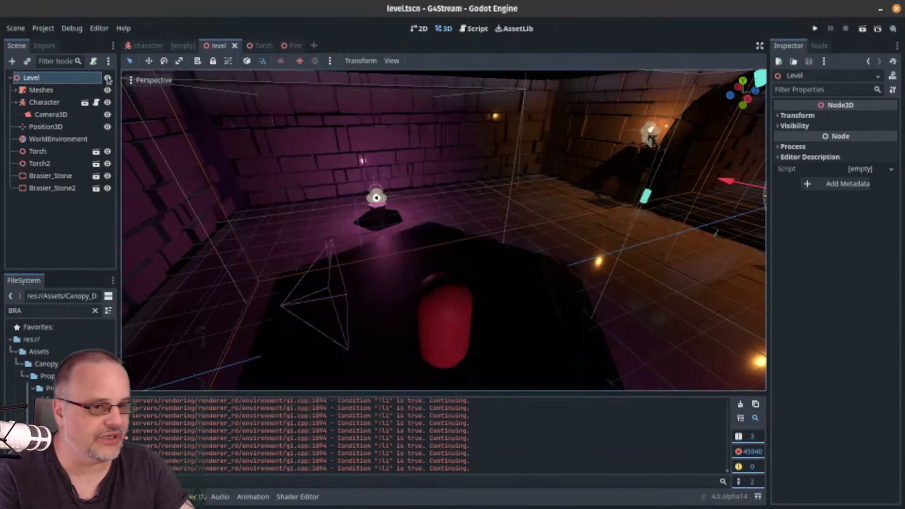
Step: Open the Node3D class documentation from the Level node and review its properties and methods
right_click(66, 81)
left_click(102, 253)
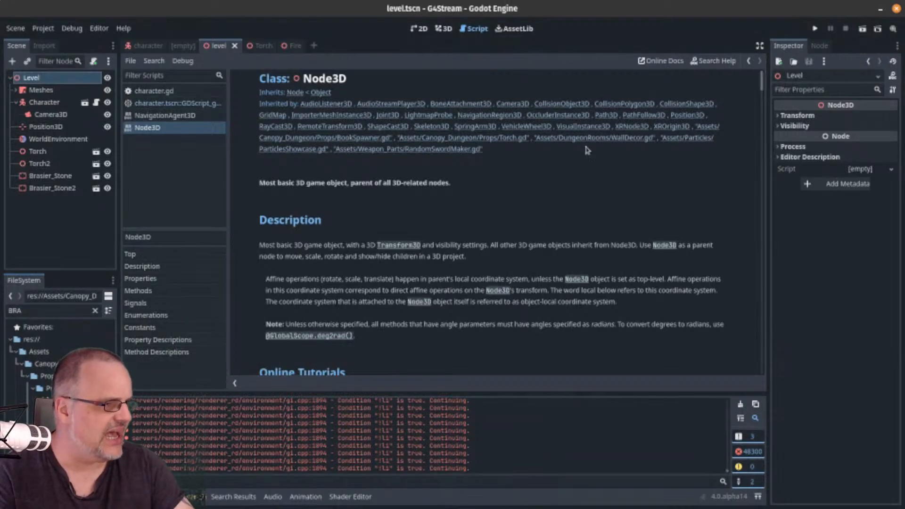
scroll(587, 150, "down", 10)
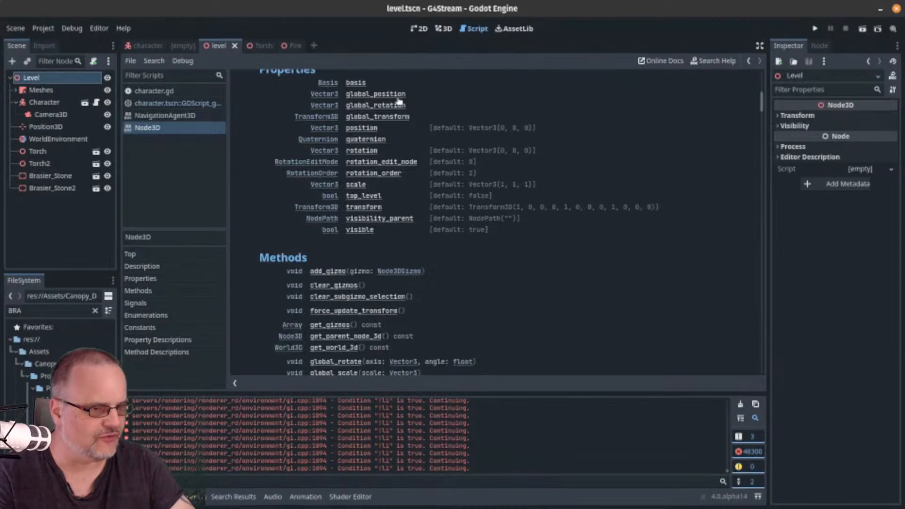
scroll(374, 236, "down", 8)
scroll(367, 250, "up", 18)
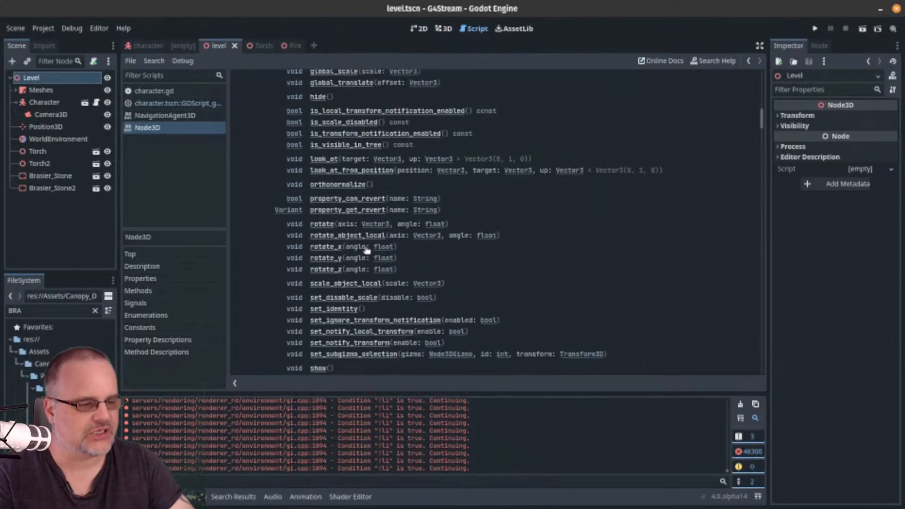
Step: Follow the inheritance link to the Node class documentation and review its properties and methods
left_click(301, 93)
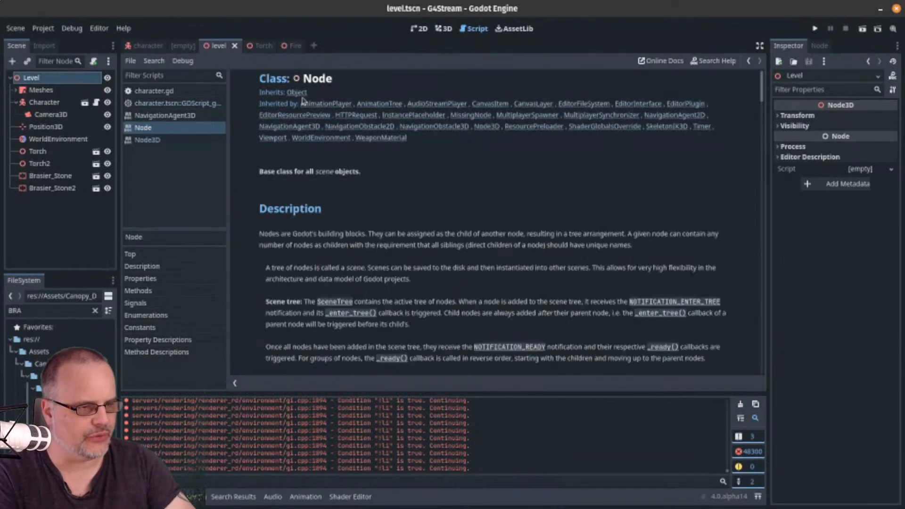
scroll(301, 175, "down", 15)
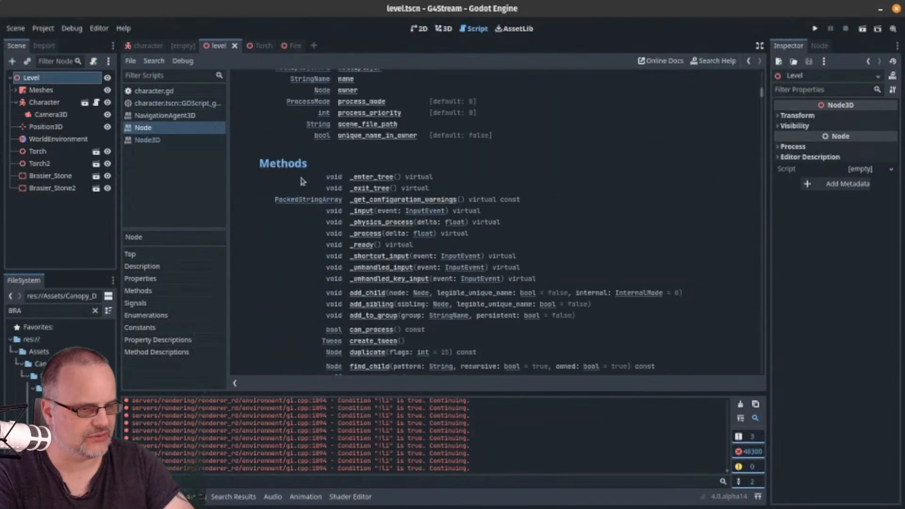
scroll(303, 181, "down", 8)
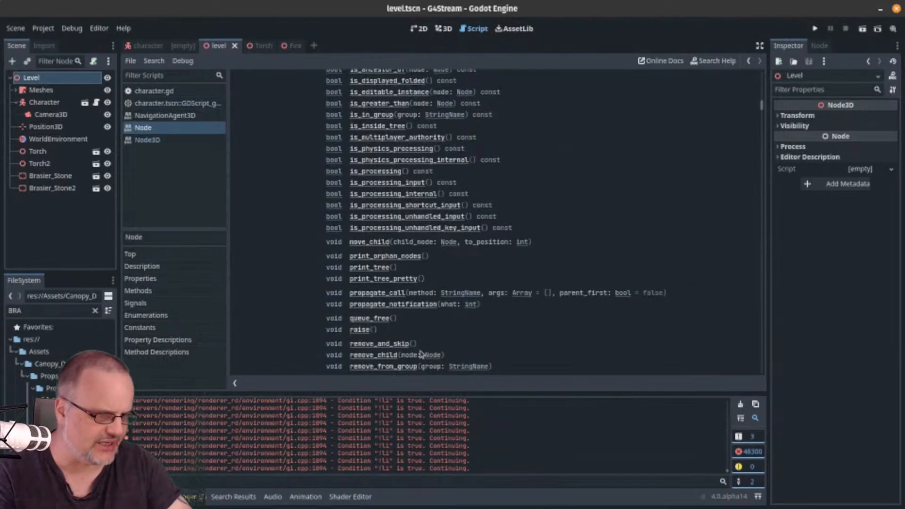
Step: Review the remaining methods in the Node class documentation and return to the Node3D documentation
scroll(408, 263, "down", 4)
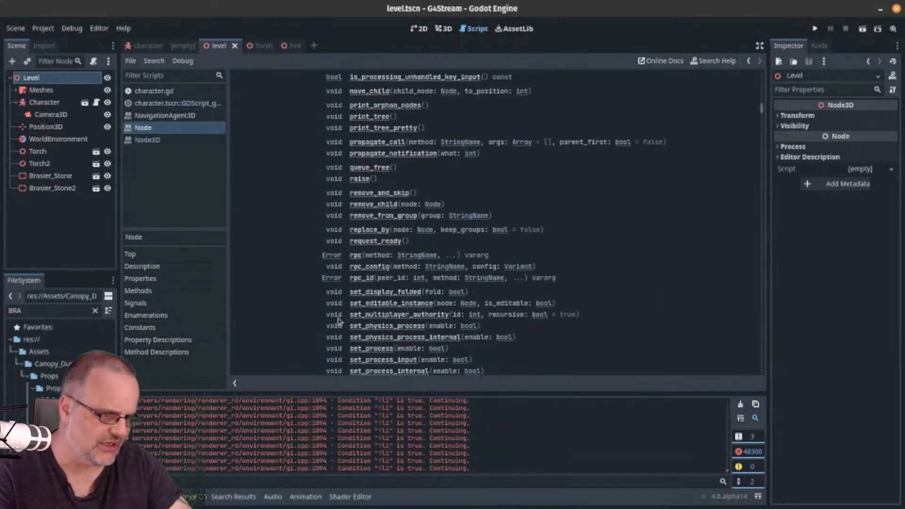
scroll(355, 85, "up", 20)
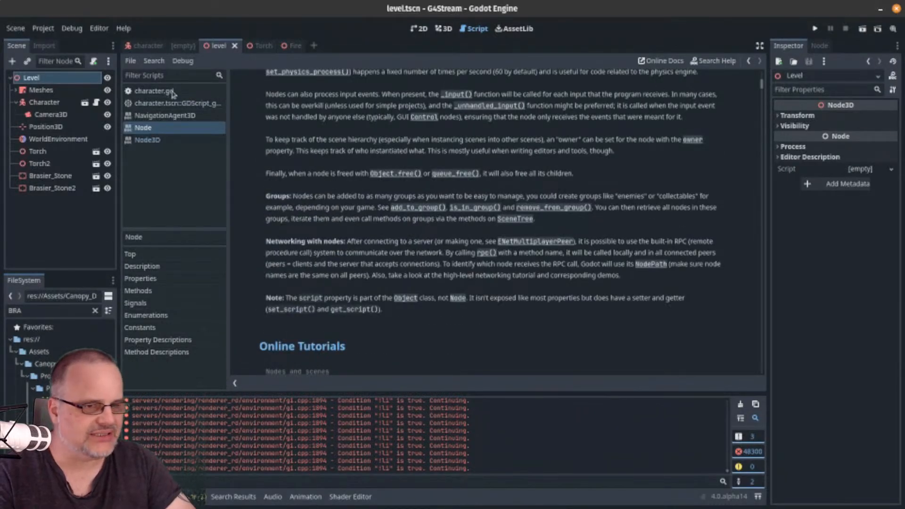
left_click(221, 142)
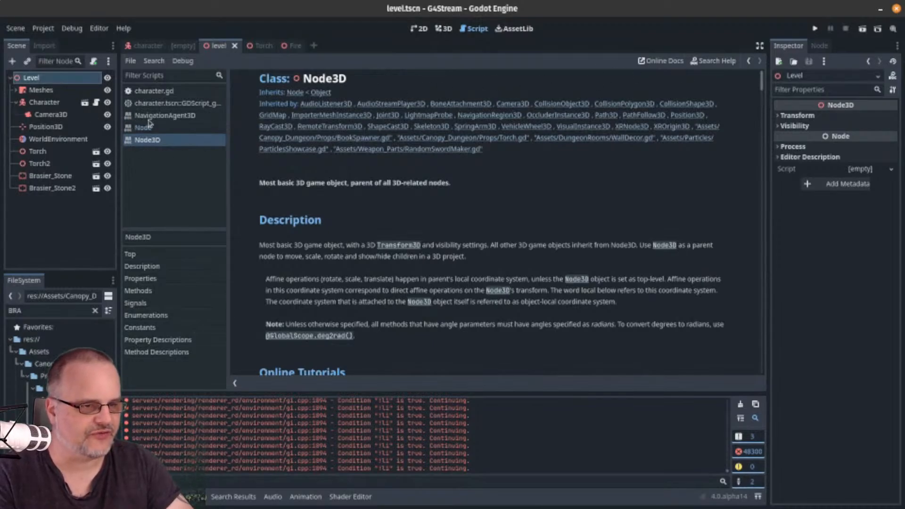
Step: Check which class character.gd extends and close that script
left_click(152, 91)
left_click(307, 79)
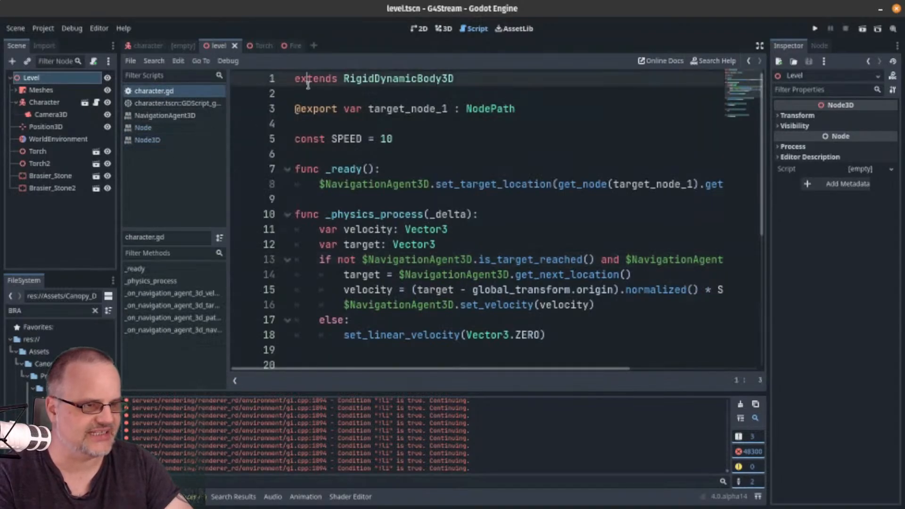
left_click_drag(340, 79, 479, 84)
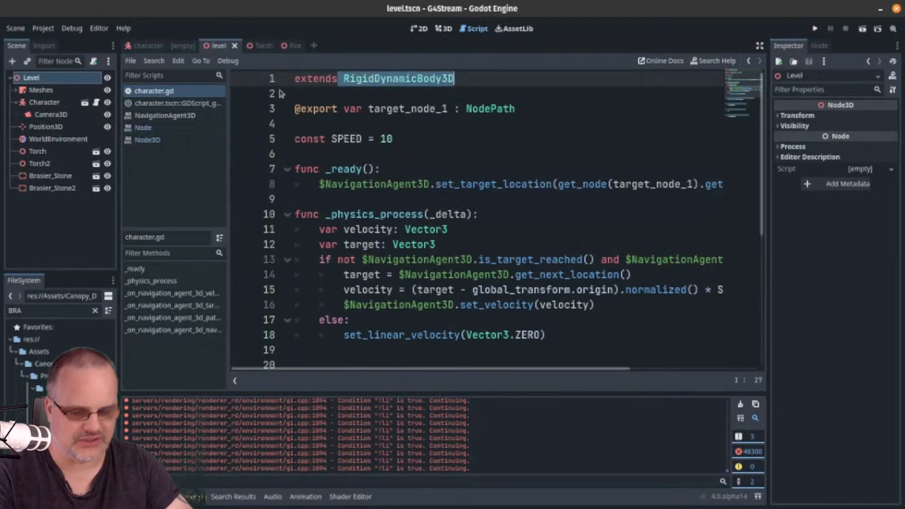
key("ctrl+w")
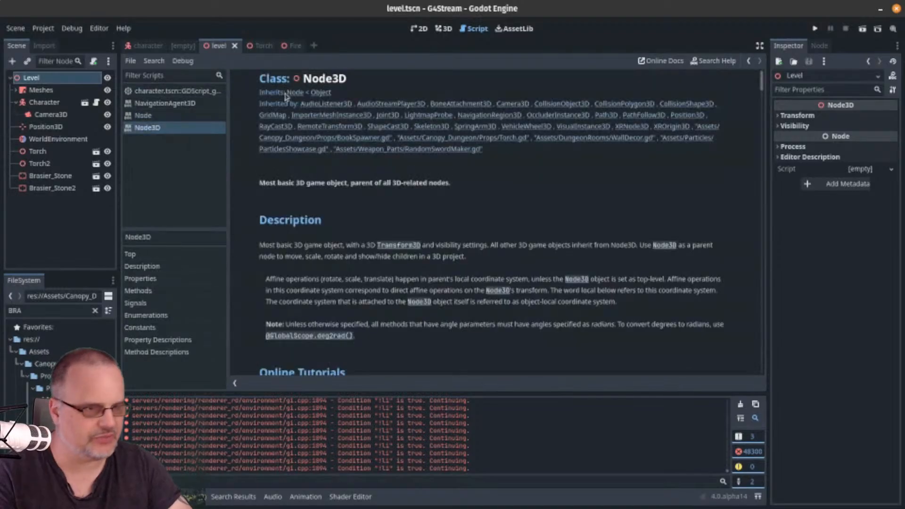
Step: Open the script of the character scene's root node, look up its CharacterBody3D base class in the documentation, and return to the script
left_click(235, 45)
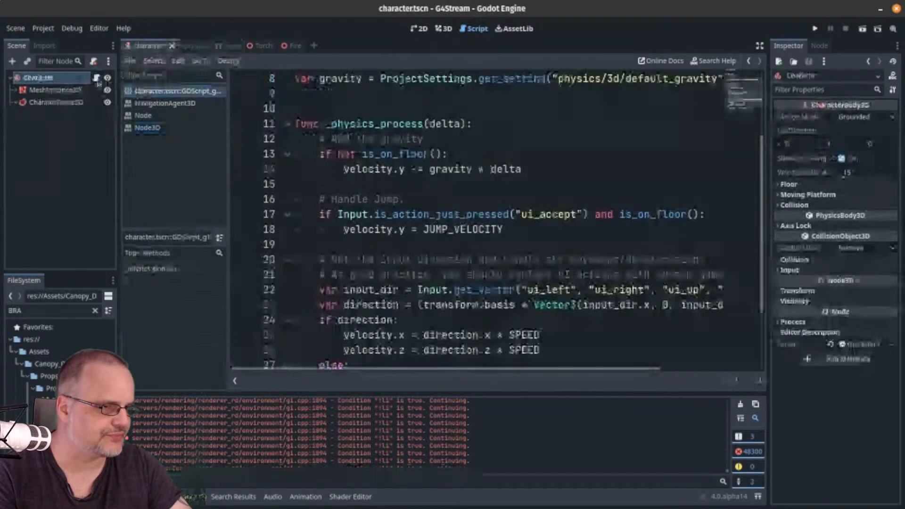
scroll(405, 189, "up", 3)
left_click_drag(344, 81, 436, 82)
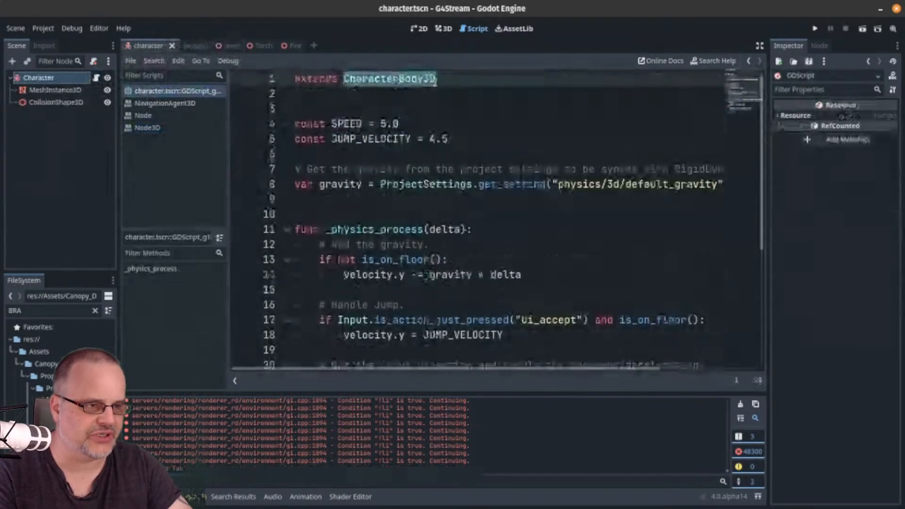
left_click(412, 79, "ctrl")
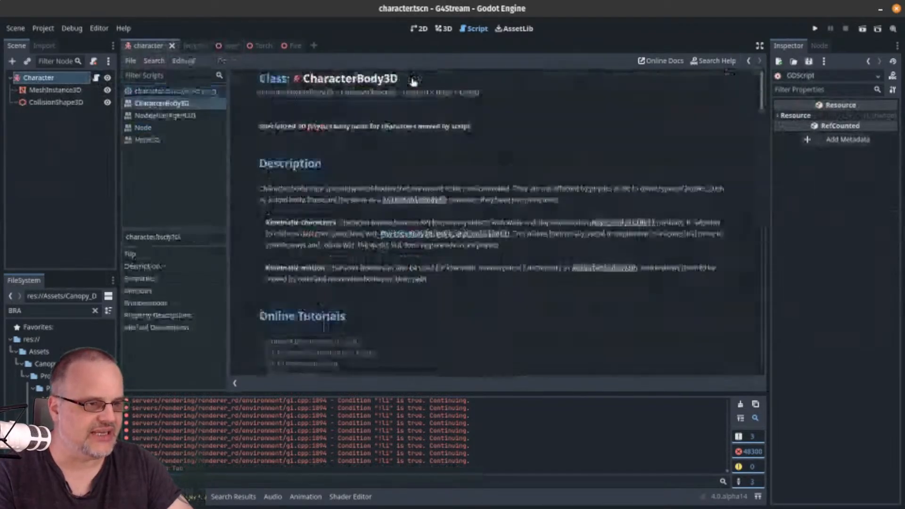
left_click(96, 79)
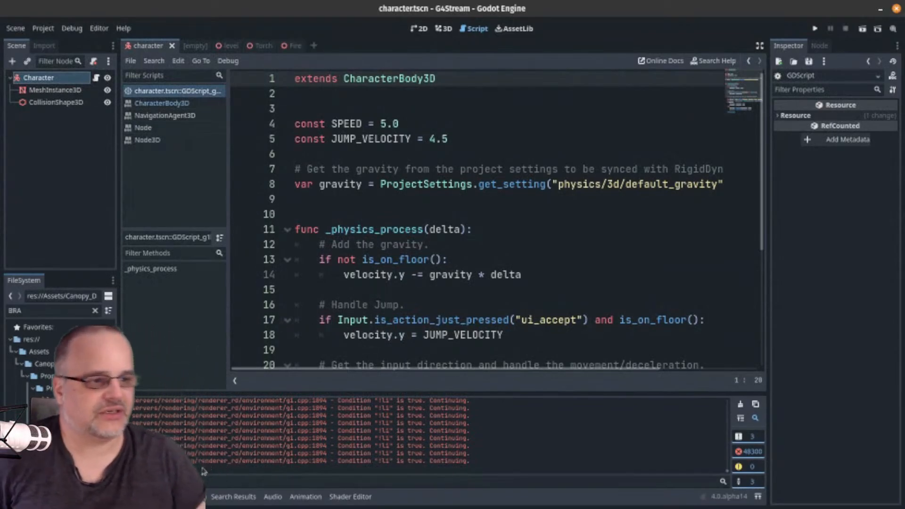
Step: Select the WorldEnvironment node in the level scene and show the level in an enlarged 3D view
left_click(180, 497)
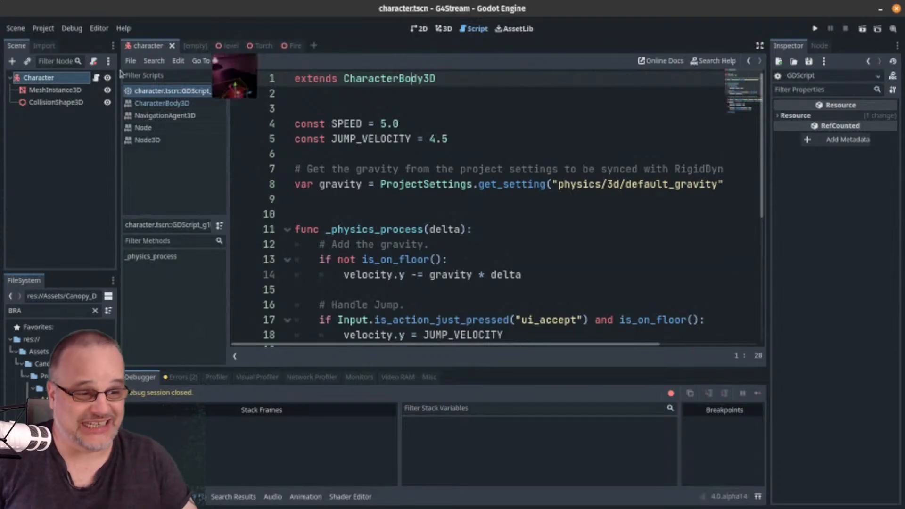
left_click(219, 46)
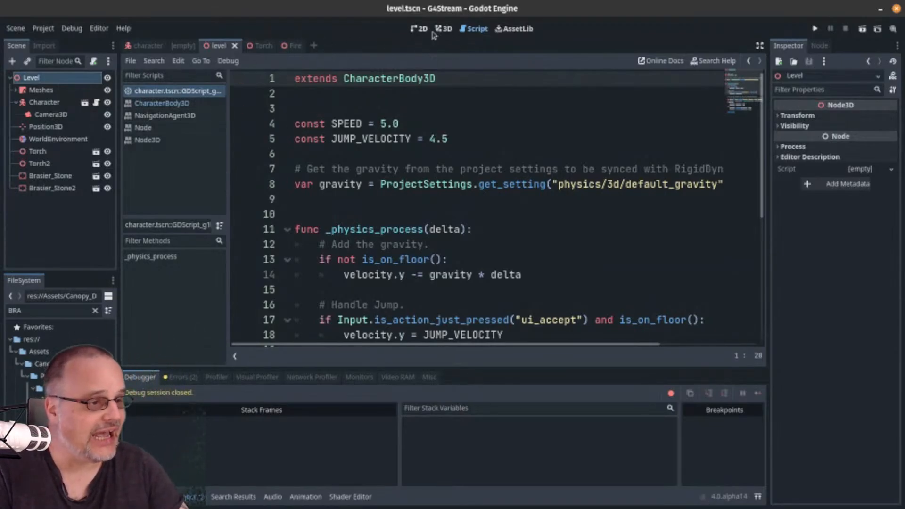
left_click(66, 139)
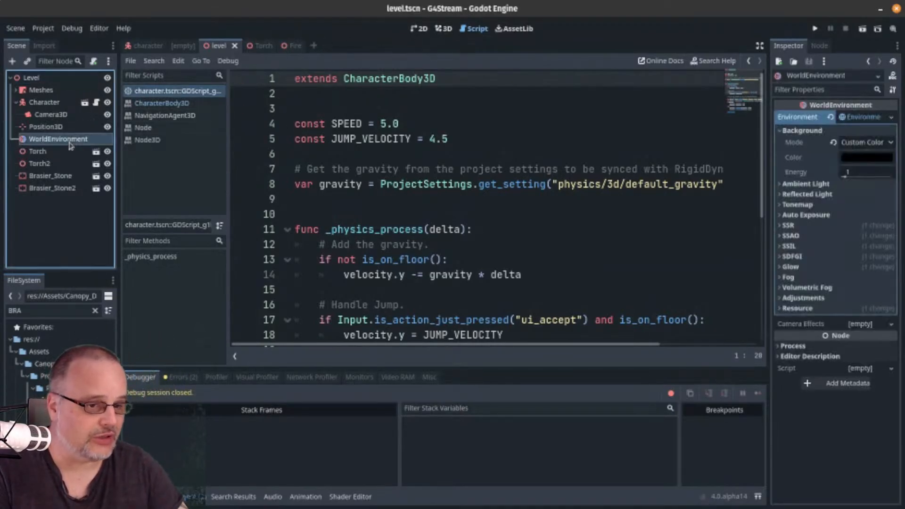
left_click(443, 29)
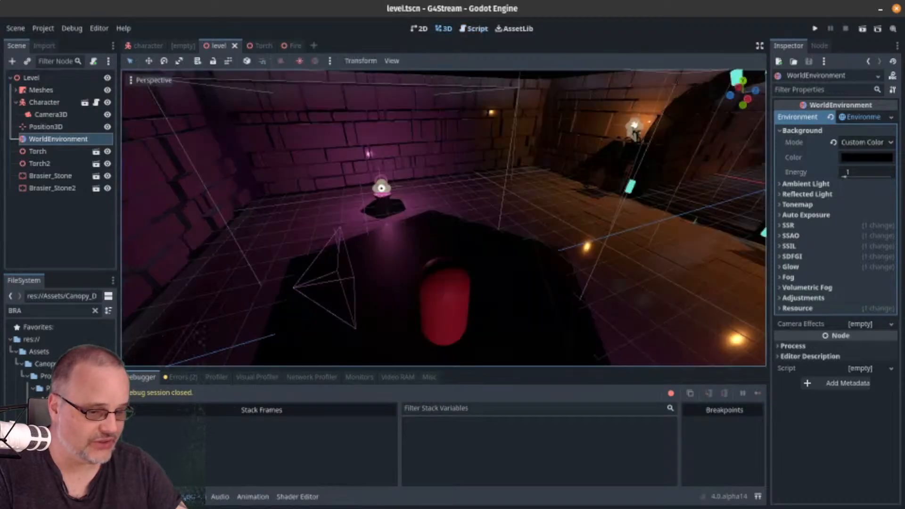
left_click(181, 497)
left_click(139, 497)
left_click(138, 497)
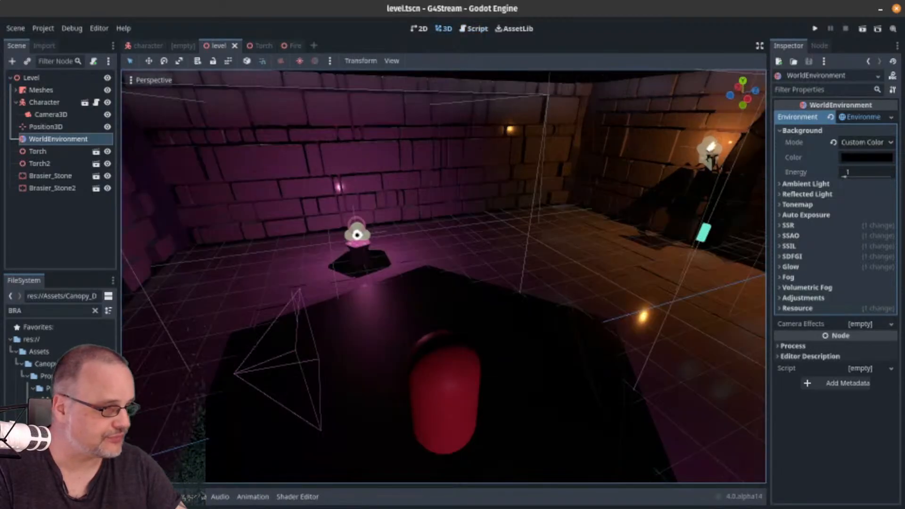
Step: Enable fog in the WorldEnvironment's environment and set the fog height to 1 m
left_click(843, 277)
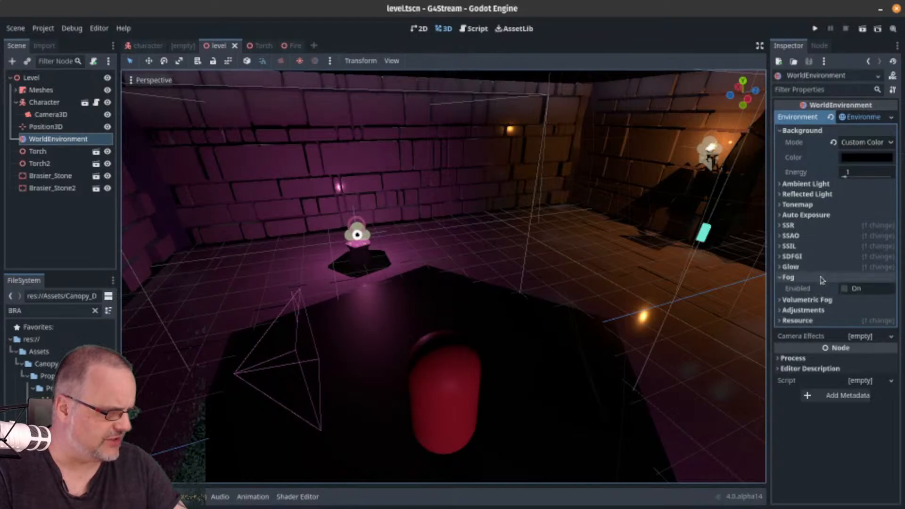
left_click(844, 288)
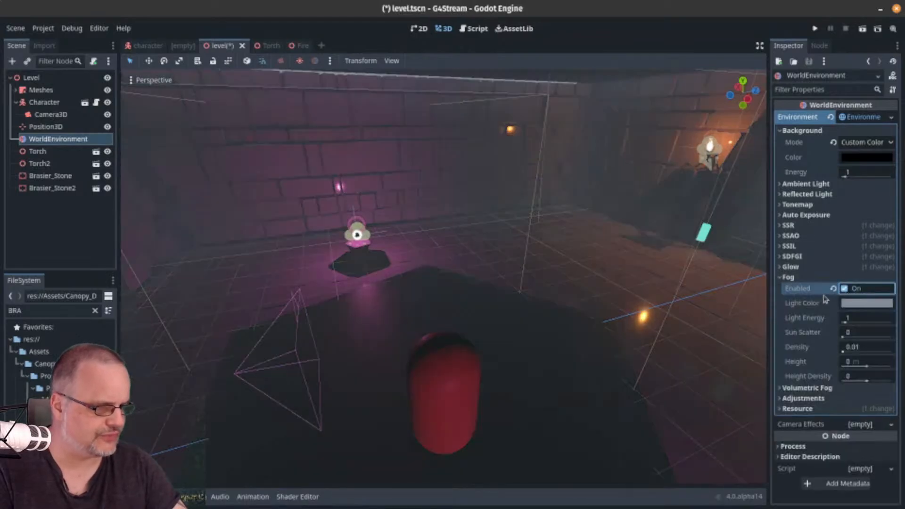
right_click_drag(519, 293, 507, 268)
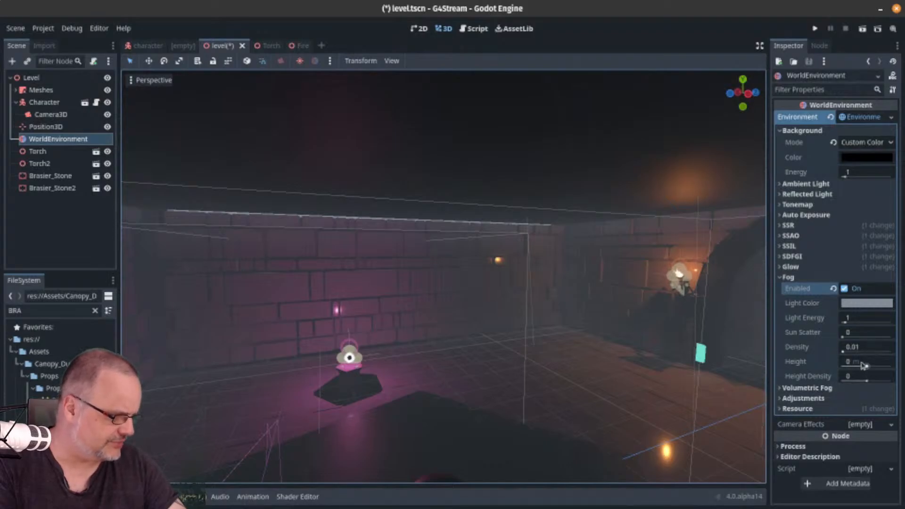
left_click_drag(866, 367, 868, 367)
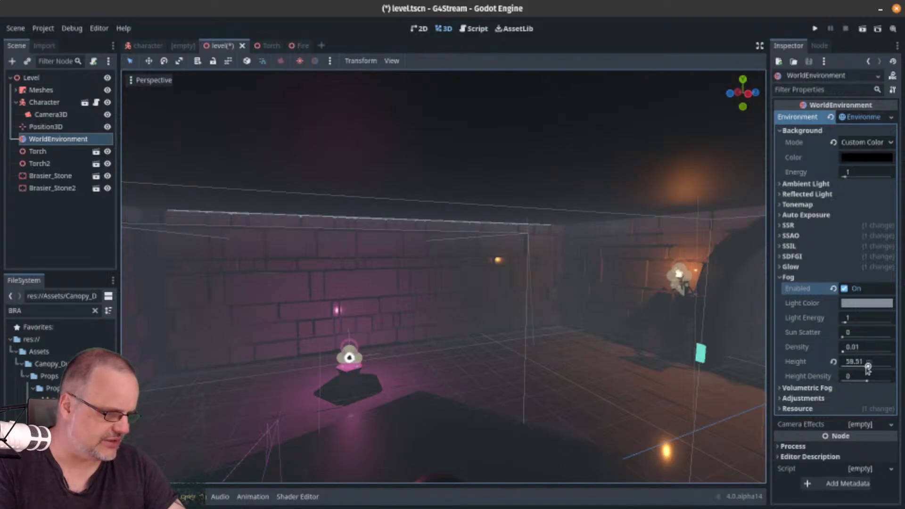
left_click(851, 362)
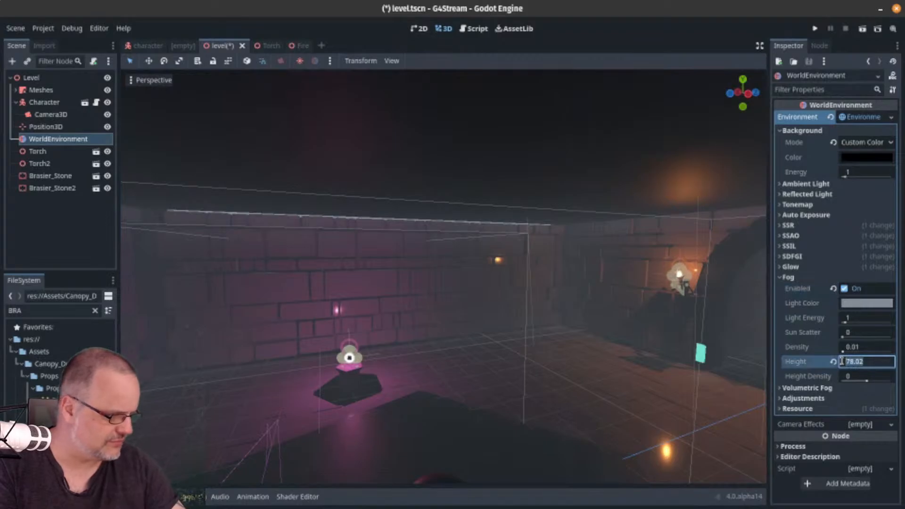
type("1")
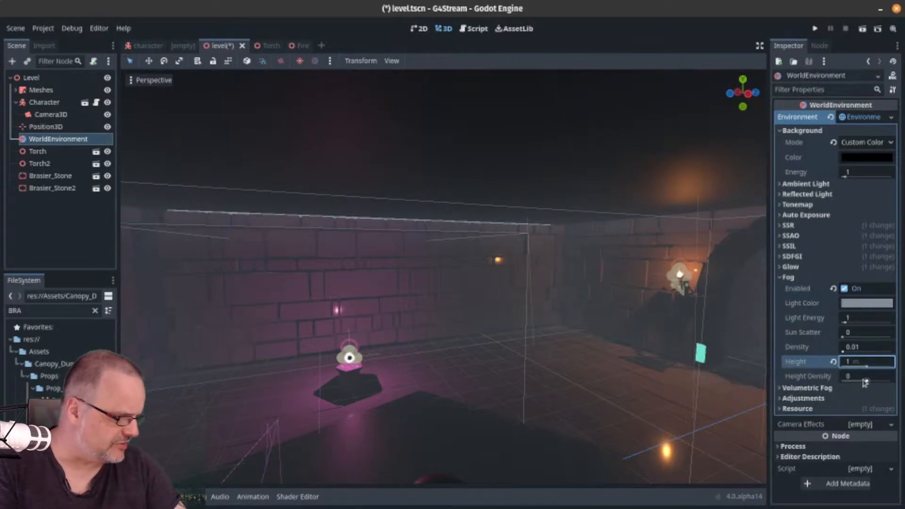
Step: Try a fog height density of 0.25
left_click_drag(866, 382, 868, 381)
left_click(868, 382)
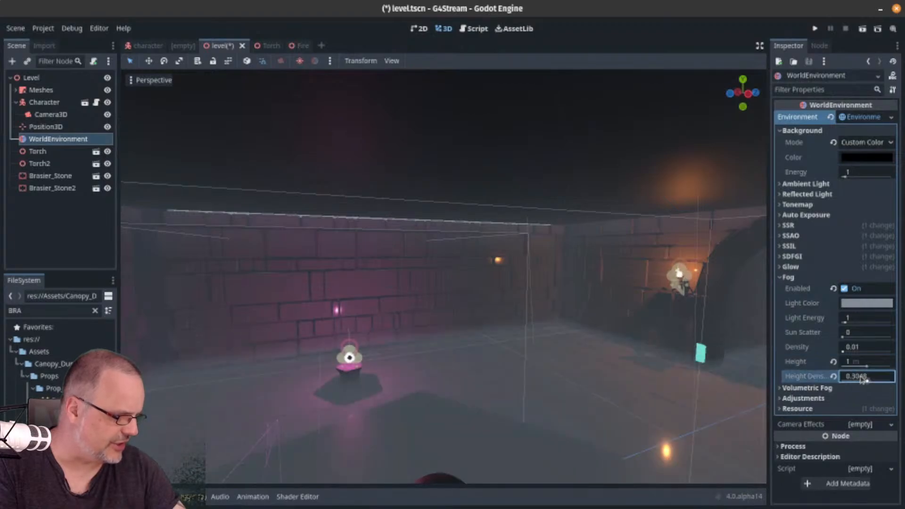
key("BackSpace")
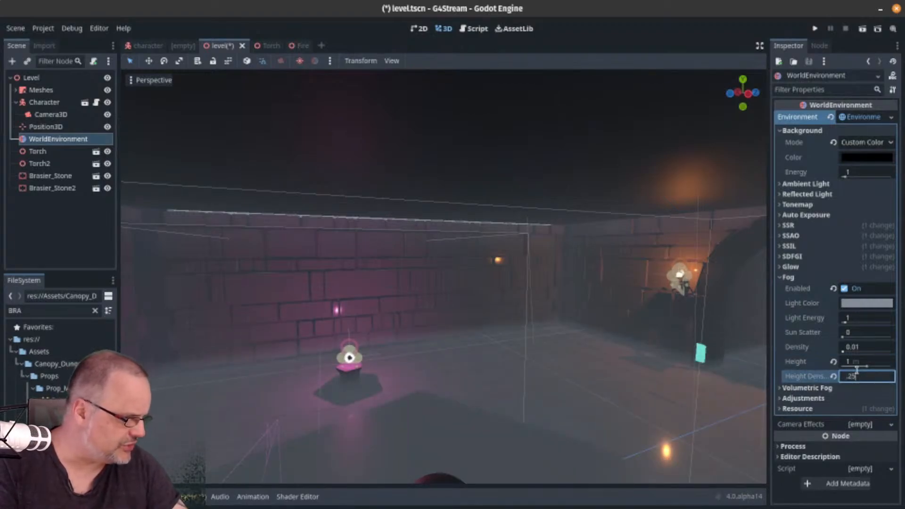
key("Return")
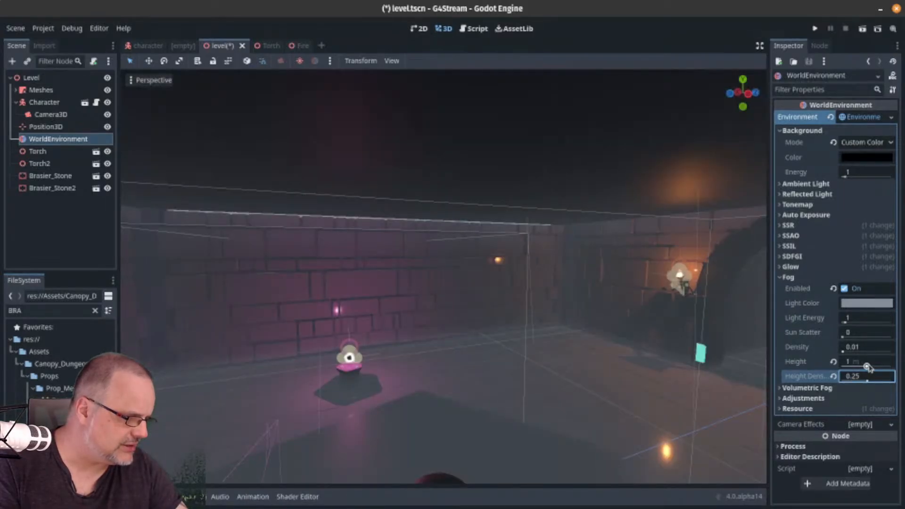
Step: Raise the fog's height density to about 0.55 and check the effect facing the torchlit archway
left_click_drag(868, 382, 869, 383)
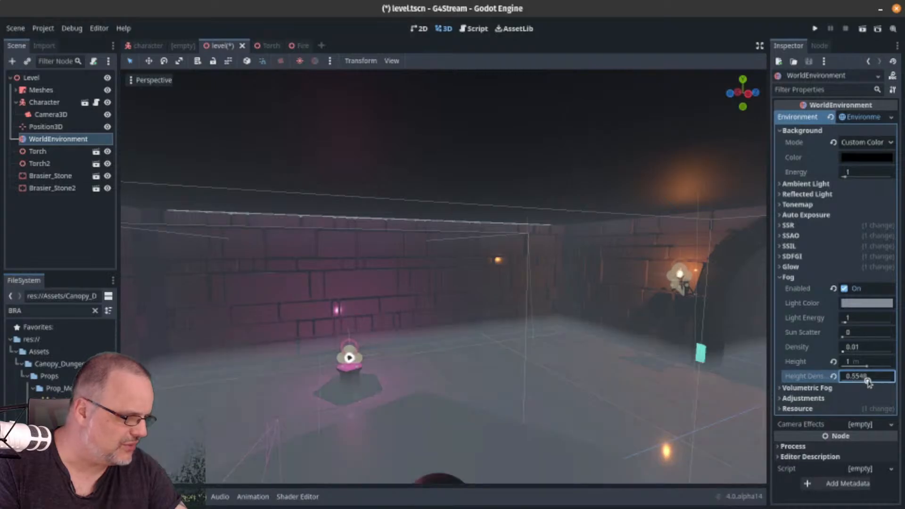
mouse_move(580, 363)
right_mouse_down()
mouse_move(553, 391)
mouse_move(603, 378)
mouse_move(645, 391)
mouse_move(665, 377)
mouse_move(676, 384)
mouse_move(571, 364)
right_mouse_up()
key("w")
key("s")
key("s")
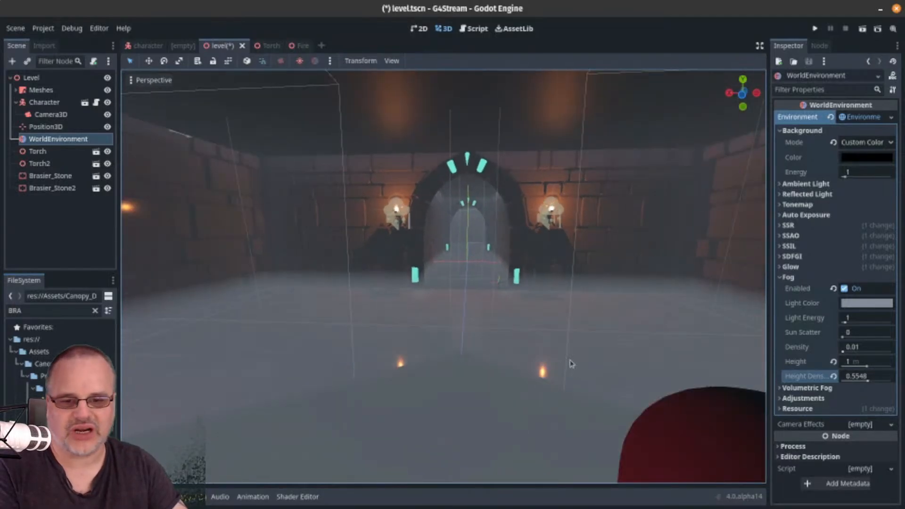
Step: Change the fog's light color to a dark reddish brown, hex 633829
left_click(867, 303)
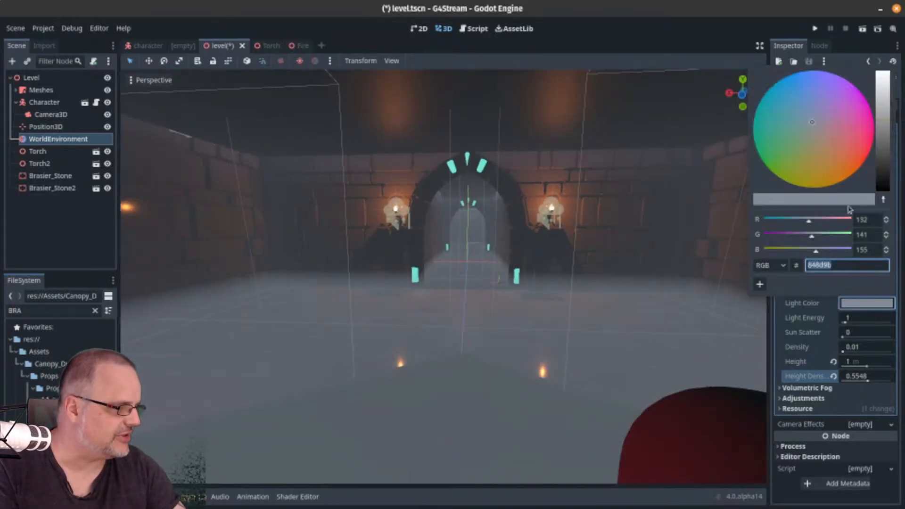
left_click_drag(836, 131, 836, 148)
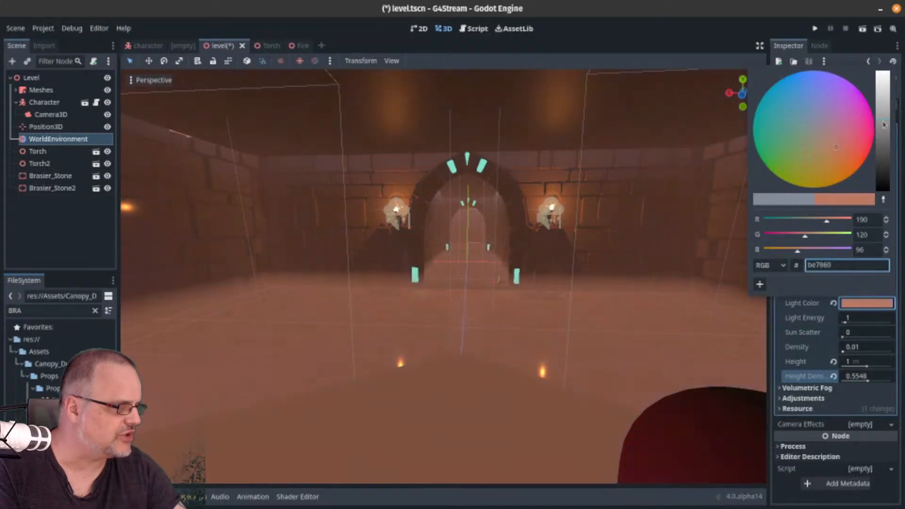
left_click_drag(885, 119, 886, 159)
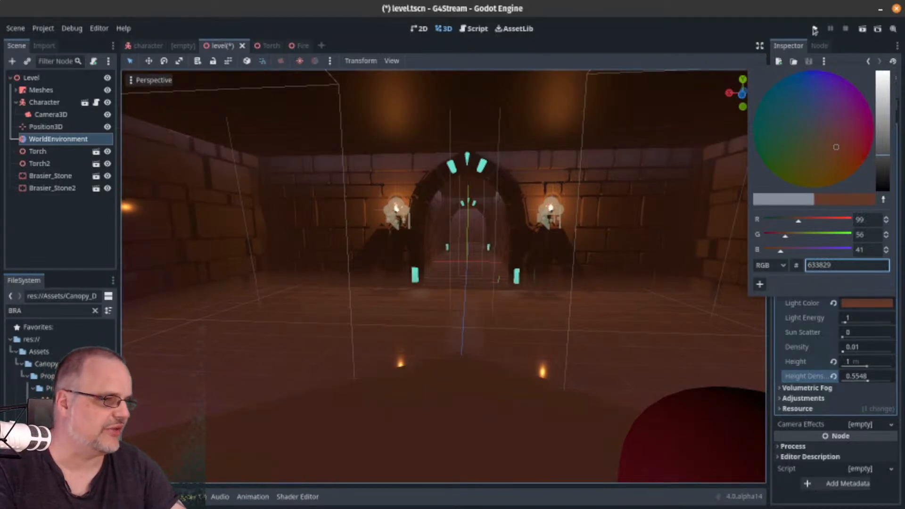
left_click(750, 181)
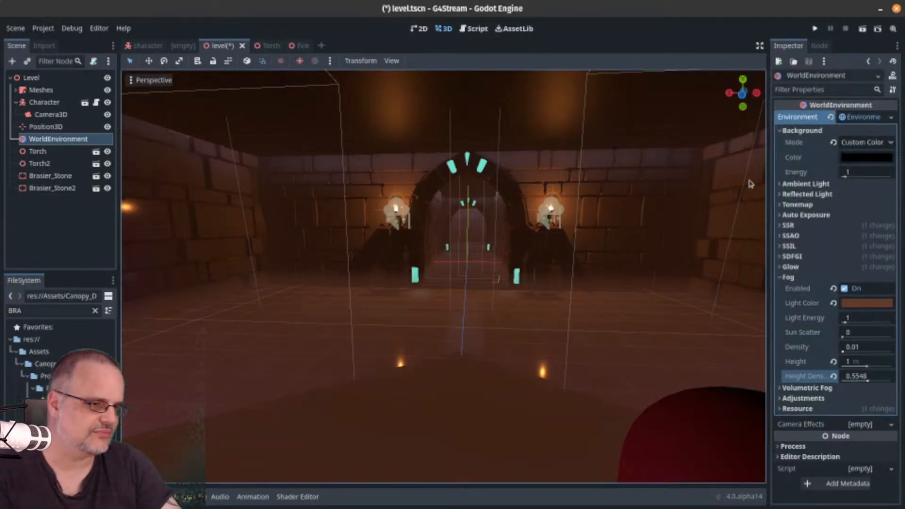
Step: Run the project, walk the character through the fog to the archway and back, and close the game
left_click(817, 28)
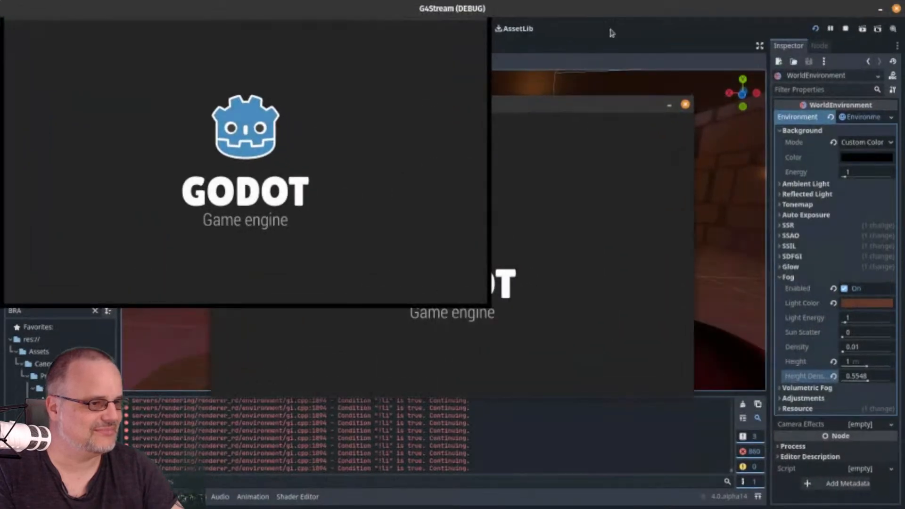
key("w")
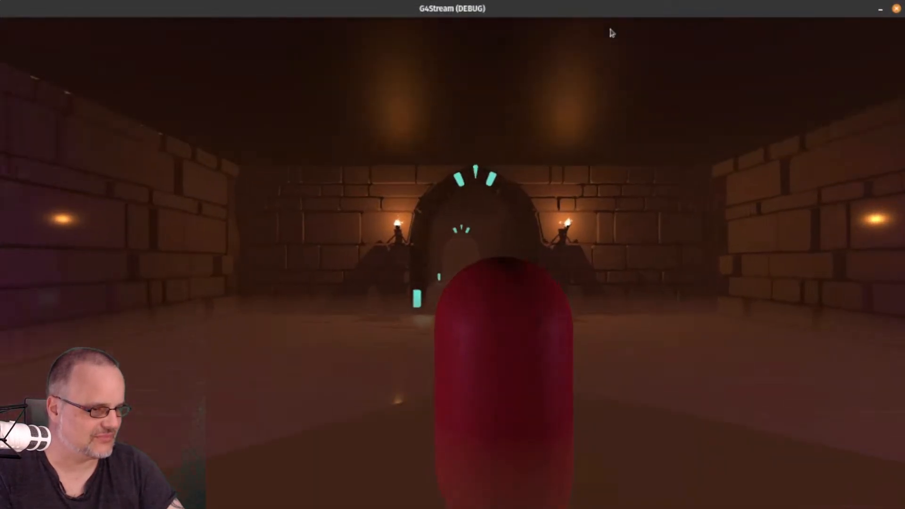
key("w")
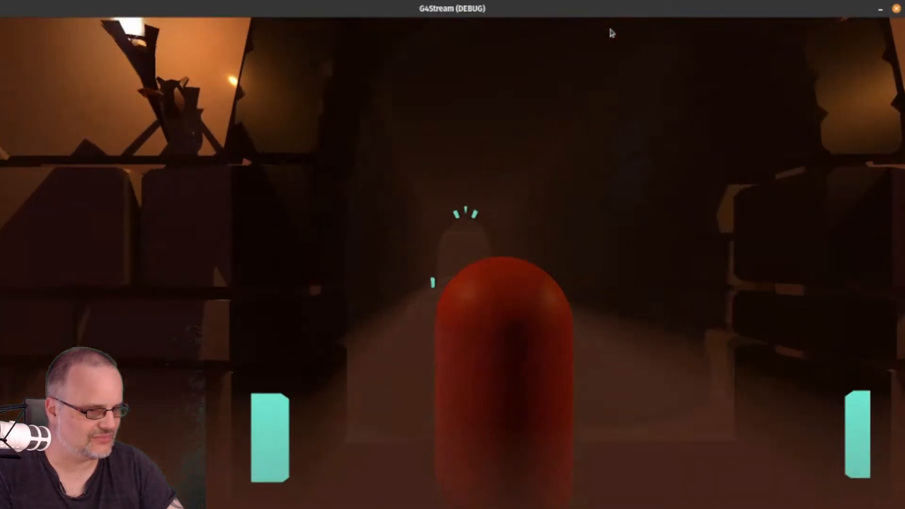
key("s")
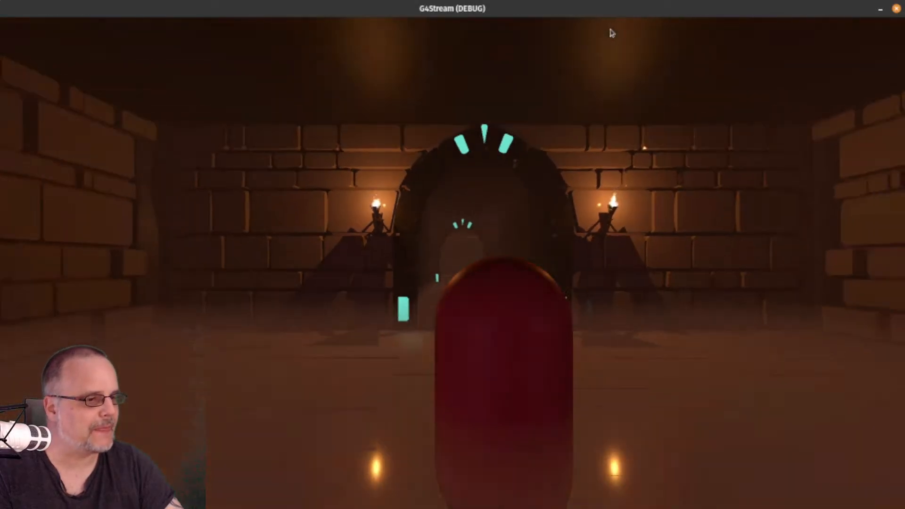
left_click(896, 9)
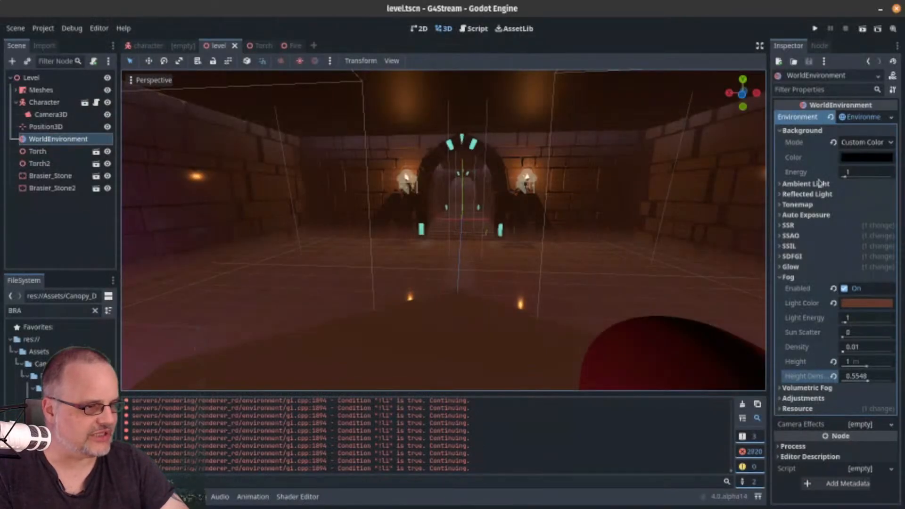
Step: Enable volumetric fog in the world environment and check its effect beside and facing the torchlit archway
left_click(808, 388)
left_click(842, 399)
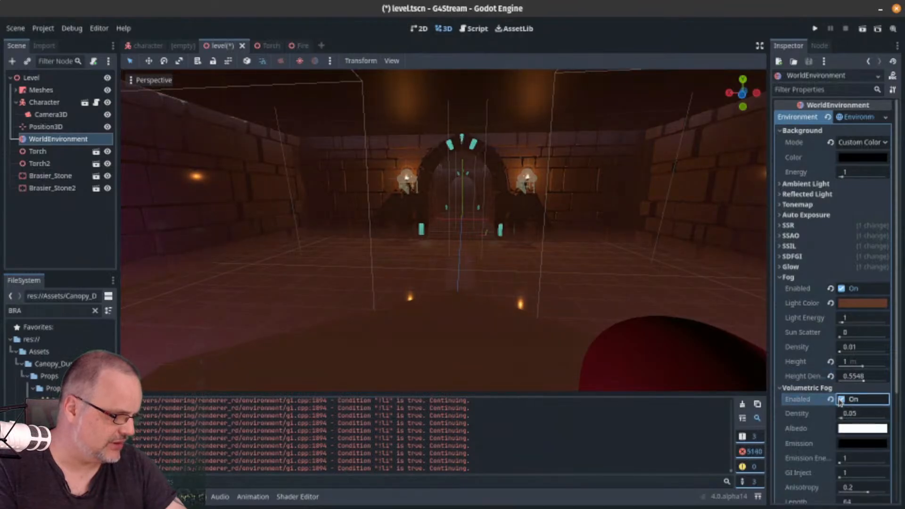
mouse_move(579, 312)
right_mouse_down()
mouse_move(606, 312)
mouse_move(578, 312)
right_mouse_up()
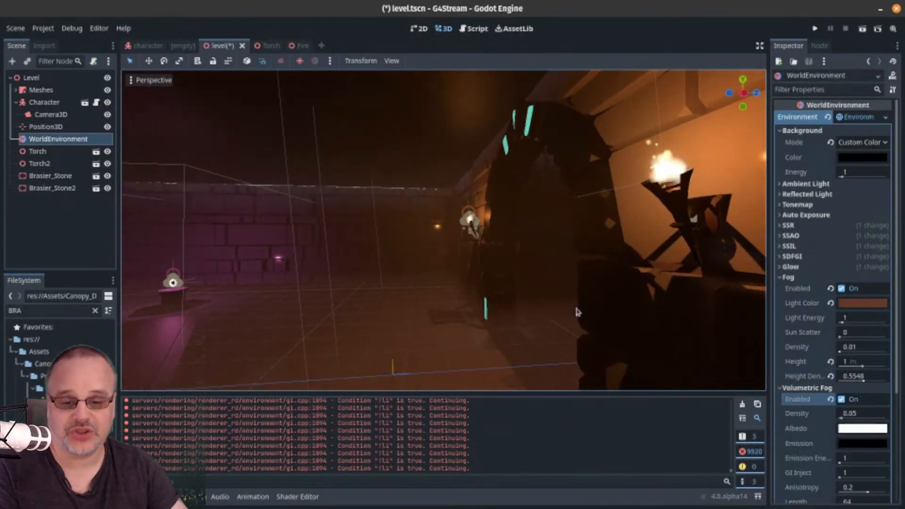
left_click(143, 497)
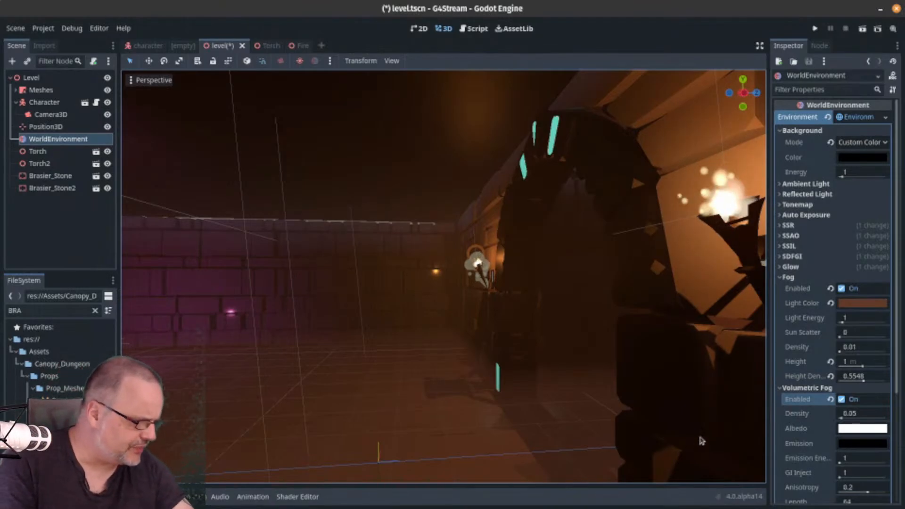
mouse_move(699, 441)
right_mouse_down()
mouse_move(461, 443)
mouse_move(515, 349)
right_mouse_up()
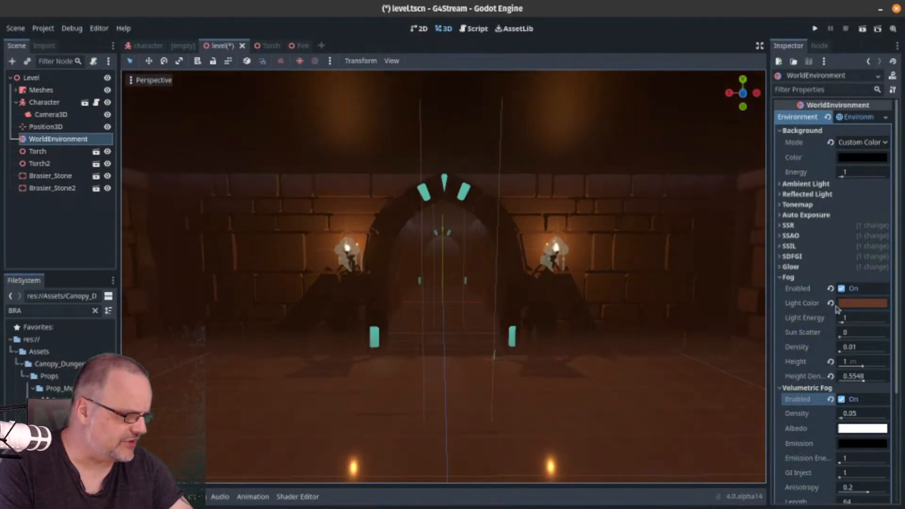
Step: Try the volumetric fog with the regular fog turned off and a light brown albedo, about hex bc8975
left_click(840, 290)
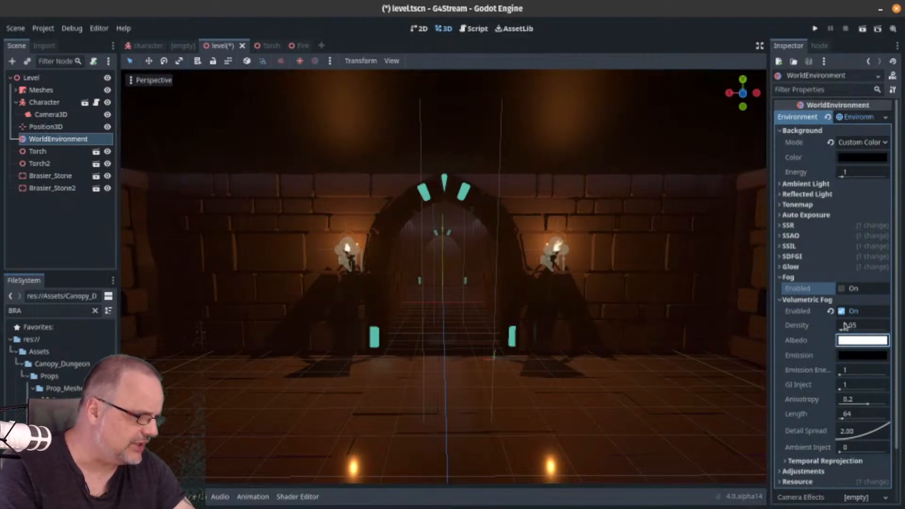
left_click(843, 341)
type("969696")
key("Return")
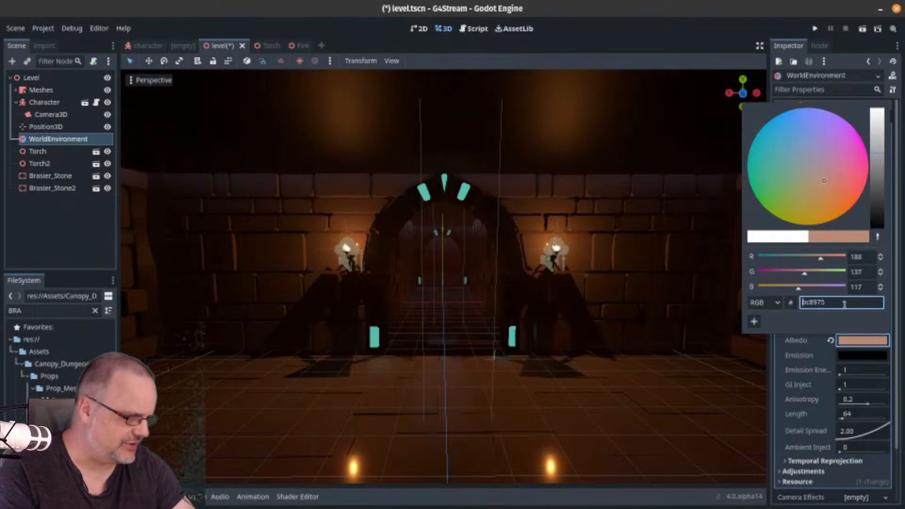
Step: Try a dark olive emission color for the volumetric fog, about RGB 105, 94, 55
left_click(862, 356)
left_click(863, 356)
type("696969")
key("Return")
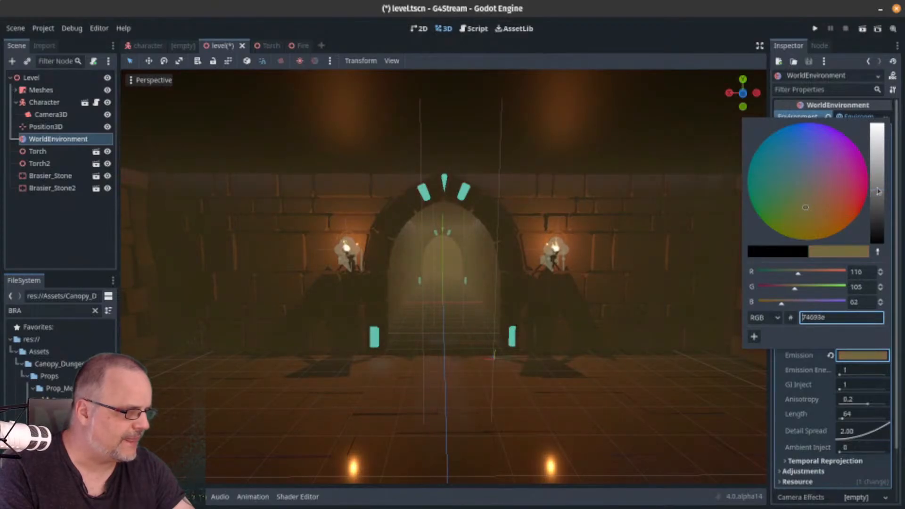
left_click_drag(878, 192, 876, 198)
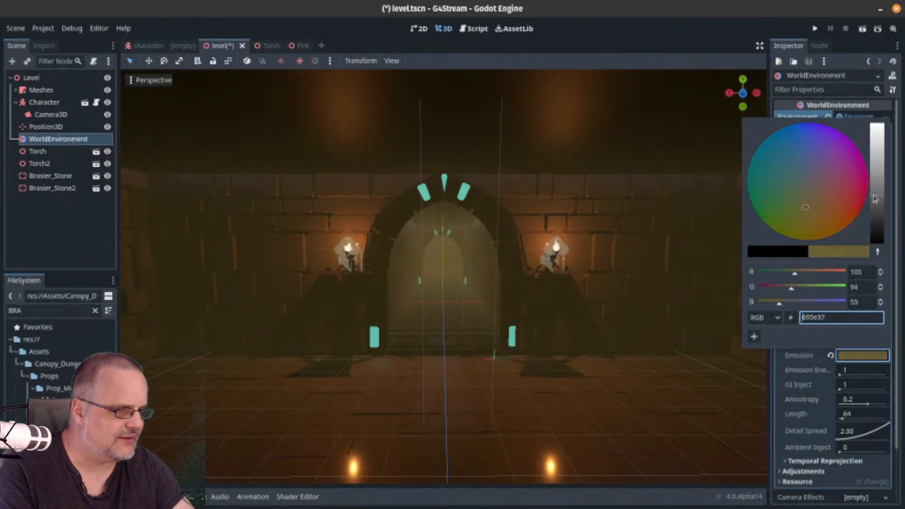
left_click(794, 368)
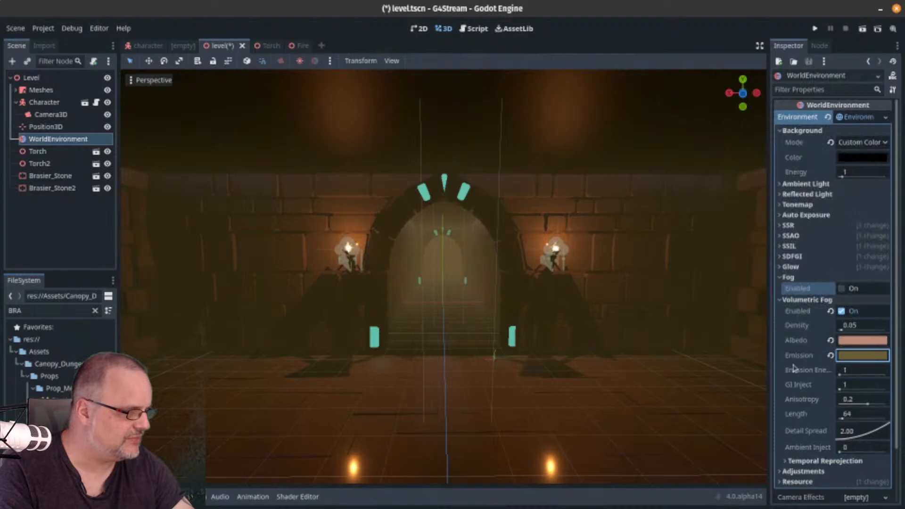
Step: Turn the regular fog back on and try a reddish-orange volumetric fog albedo, hex a7543d
left_click(842, 288)
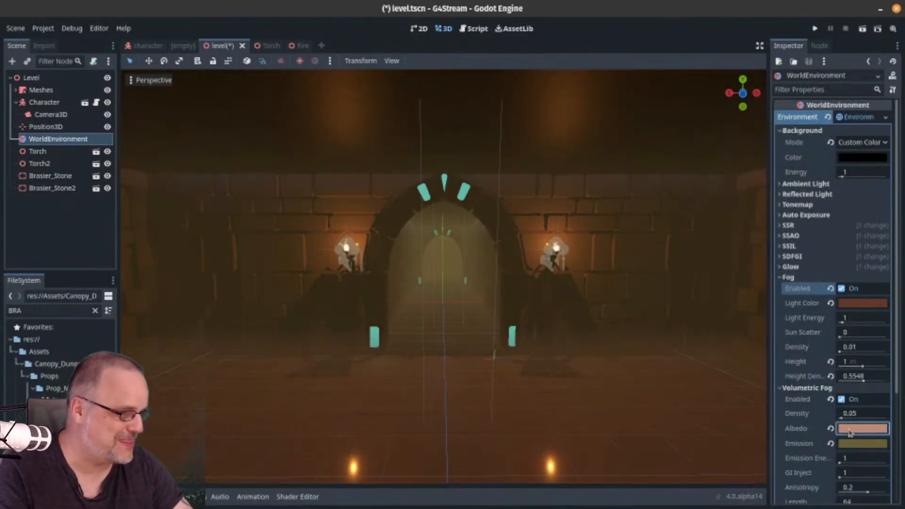
left_click(863, 428)
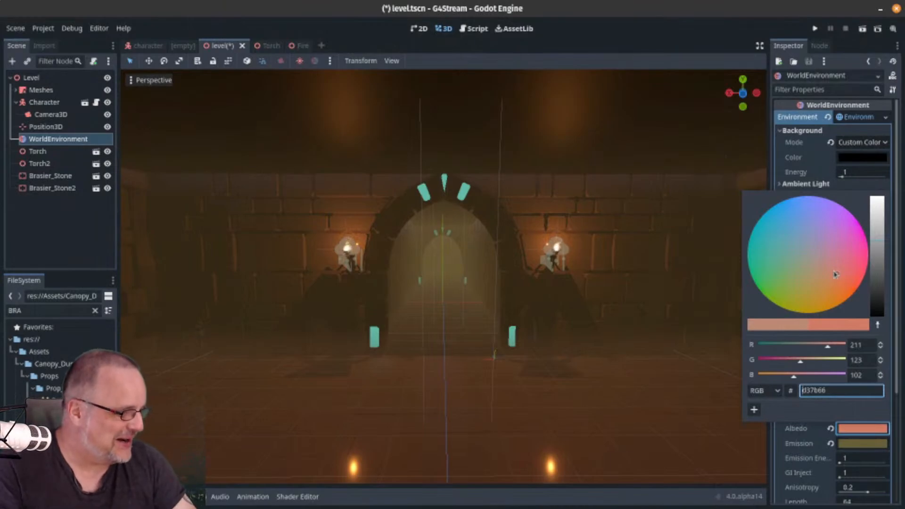
left_click(835, 274)
mouse_move(872, 233)
left_mouse_down()
mouse_move(873, 221)
mouse_move(871, 264)
left_mouse_up()
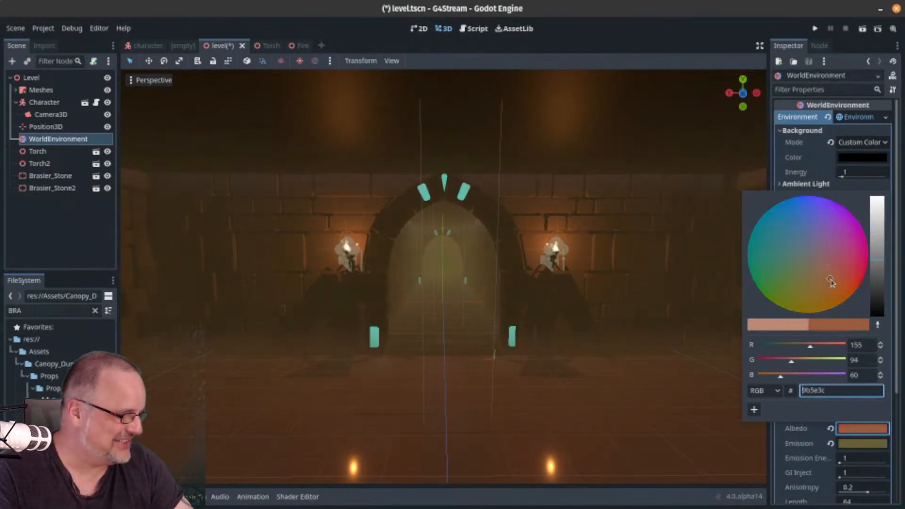
left_click(695, 46)
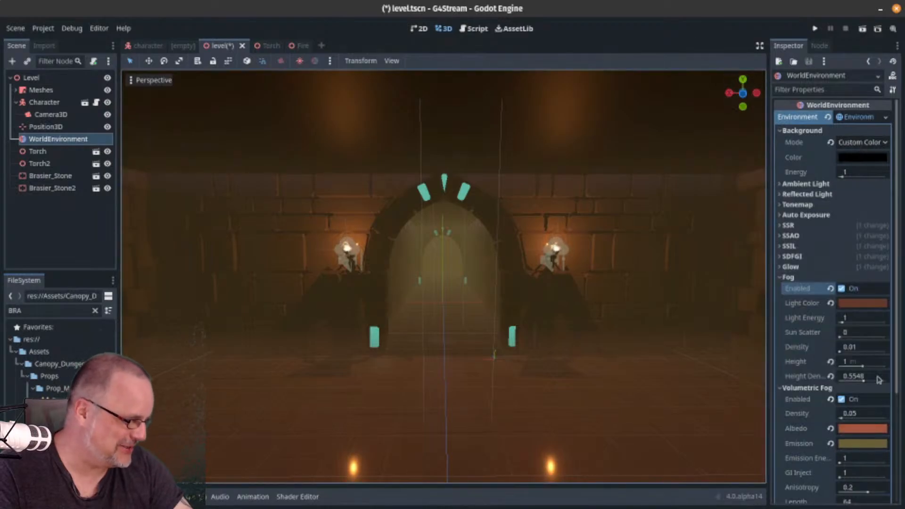
Step: Try a dark orange-brown emission color for the volumetric fog, about hex 684320
left_click(862, 444)
left_click_drag(876, 293, 876, 296)
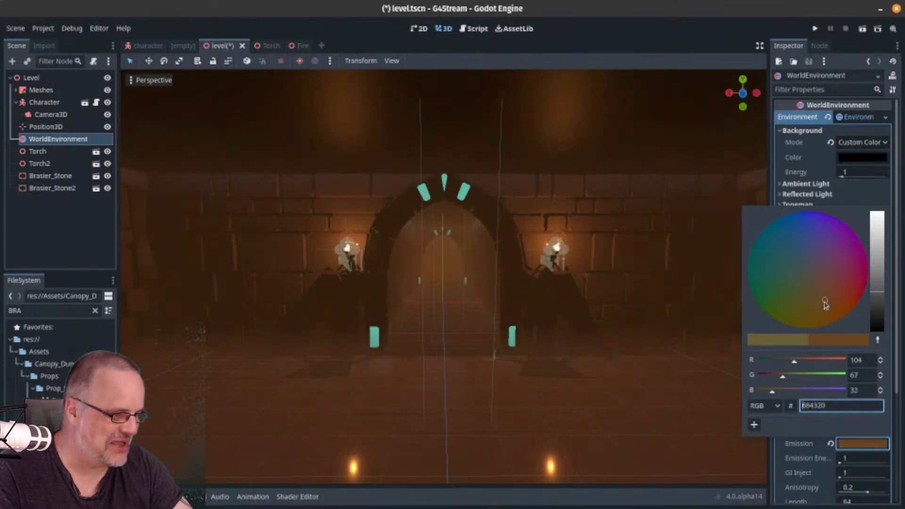
left_click(584, 38)
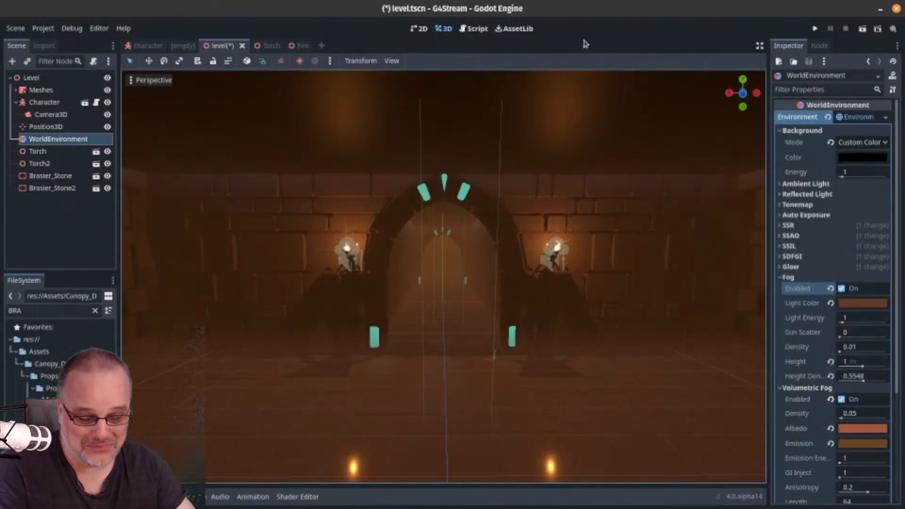
Step: Save the level, run the project, and walk the character to the archway and back through the combined fog
left_click(814, 30)
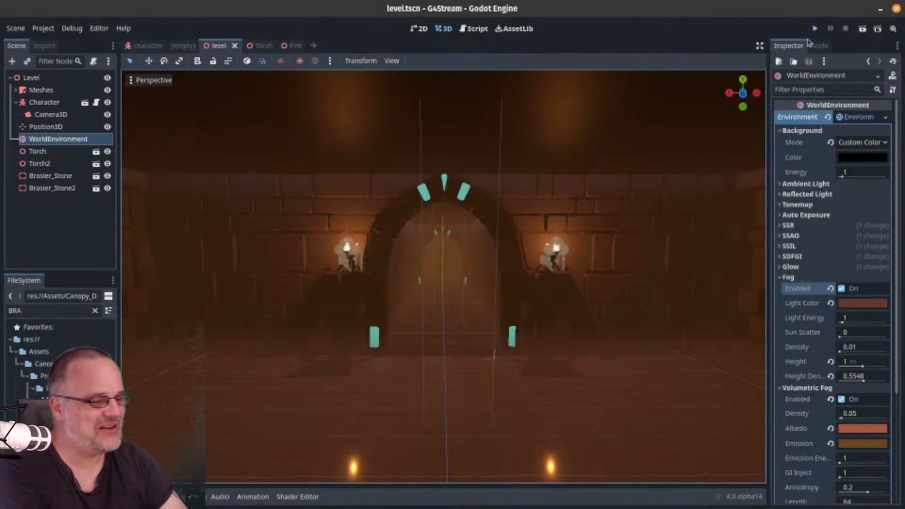
double_click(569, 104)
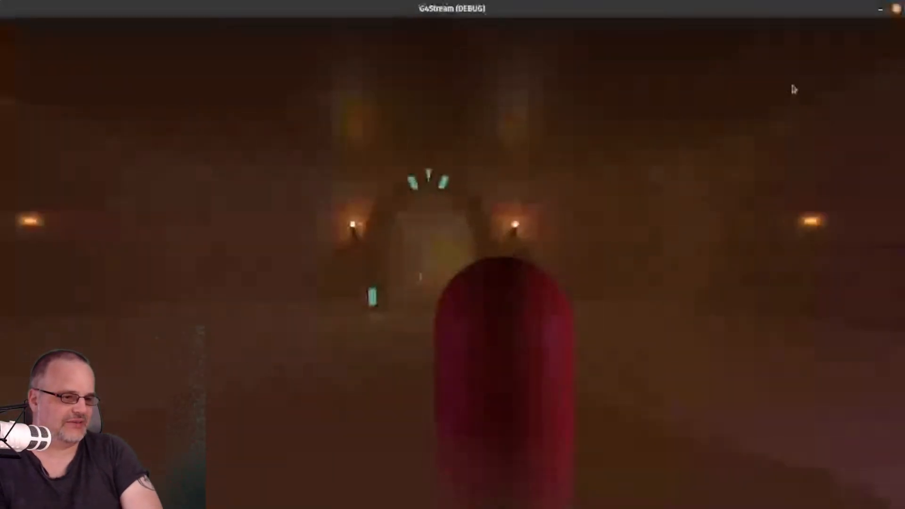
key("w")
key("w")
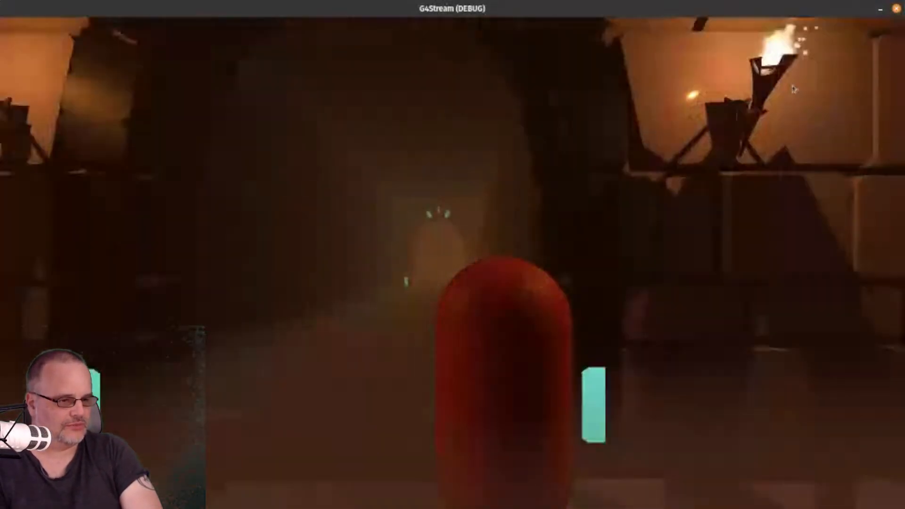
key("s")
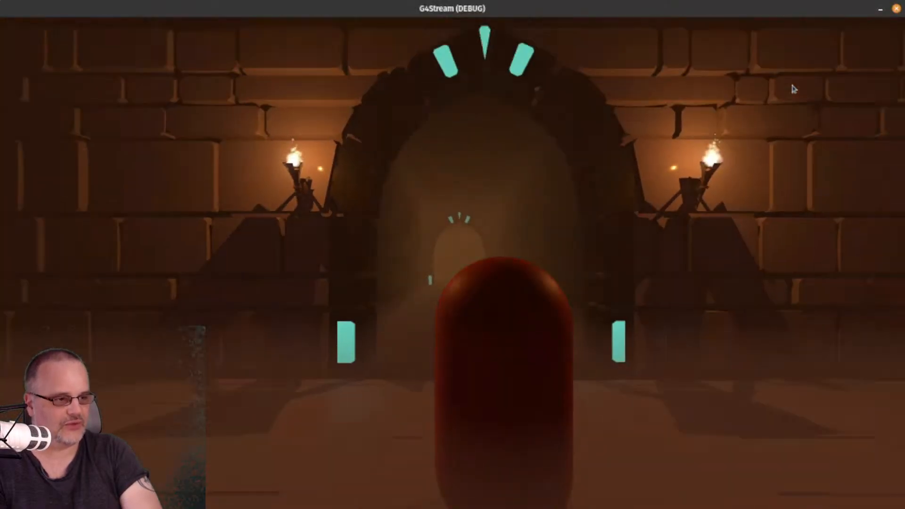
key("s")
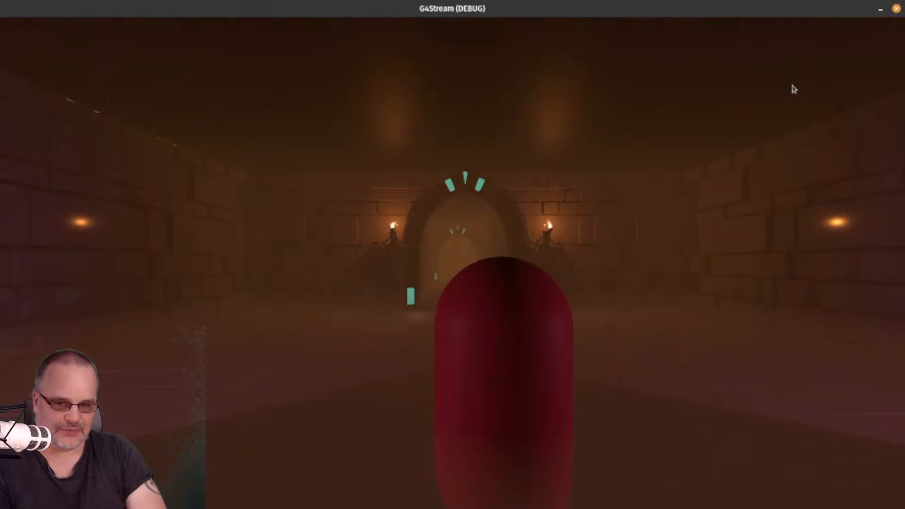
Step: Approach the archway again, back away, sidestep toward the side wall and return, and close the game
key("w")
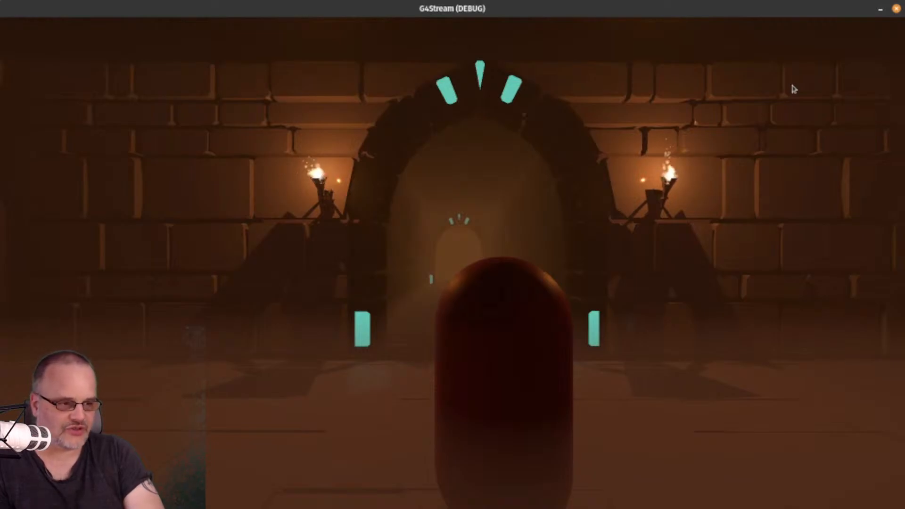
key("s")
key("s")
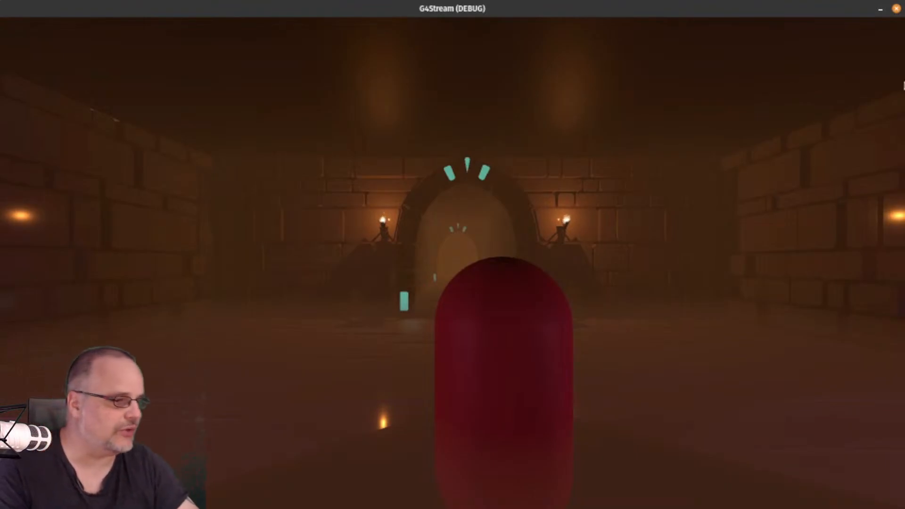
key("d")
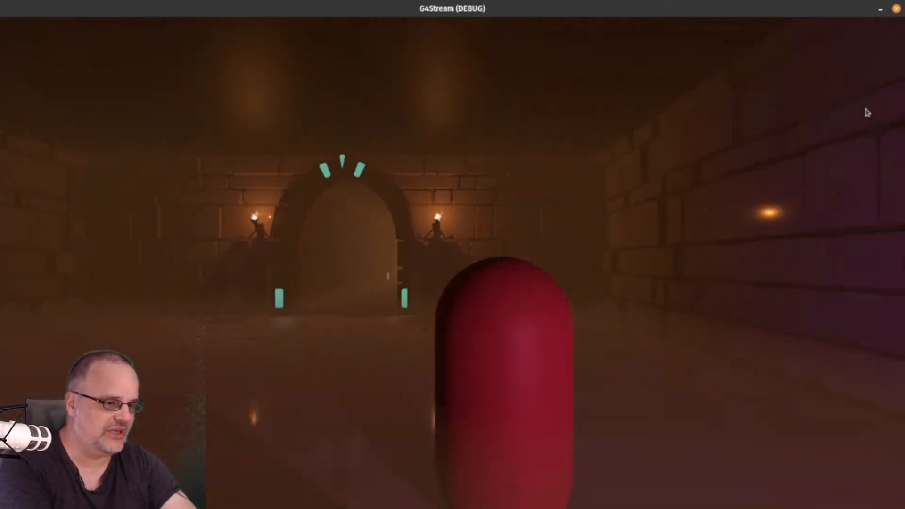
key("w")
key("a")
key("a")
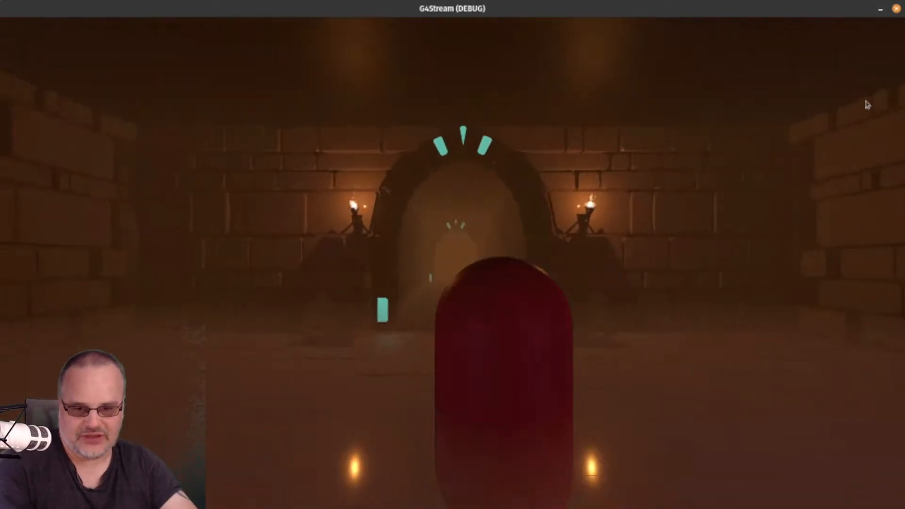
left_click(896, 8)
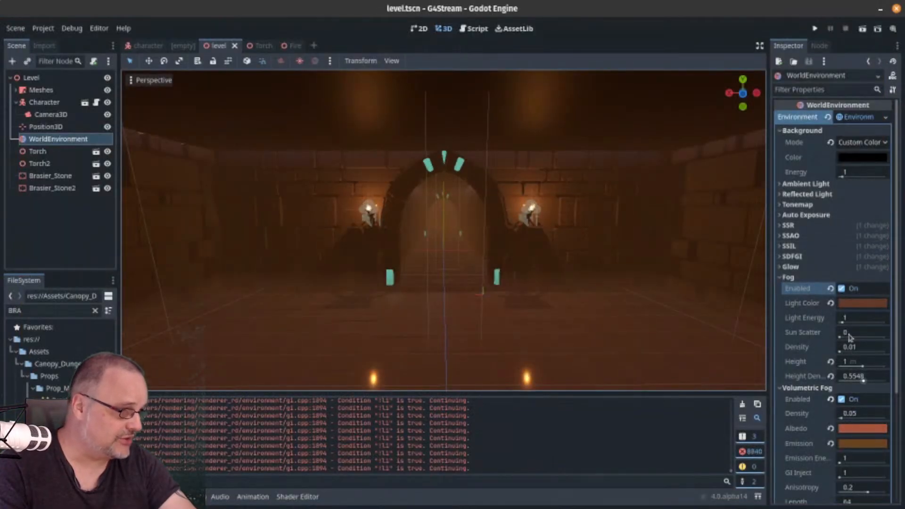
Step: Turn off the regular fog and brighten the volumetric fog's albedo to a near-white pink
left_click(843, 289)
left_click(863, 340)
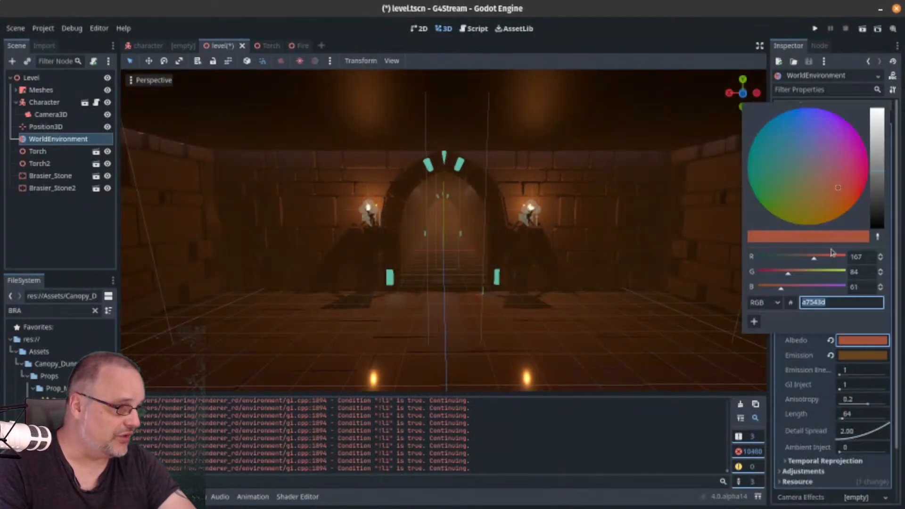
left_click_drag(878, 154, 878, 111)
left_click(883, 360)
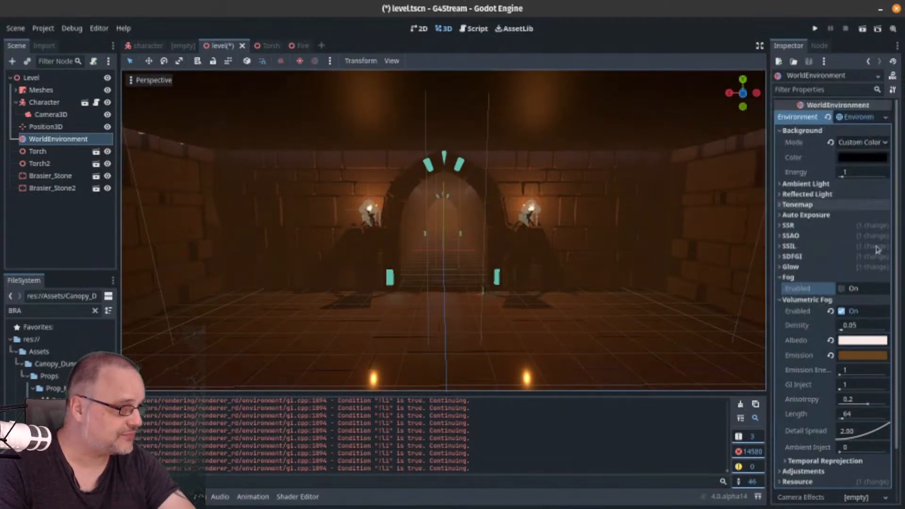
Step: Change the volumetric fog's emission to a pale gray-teal, about hex 9bb7b5
left_click(867, 356)
left_click_drag(881, 174, 879, 157)
left_click(792, 184)
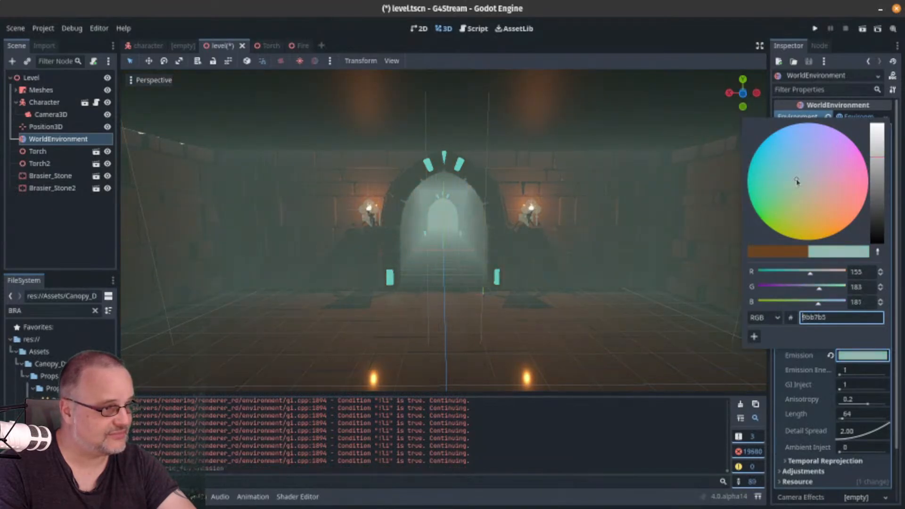
left_click(797, 179)
left_click(485, 445)
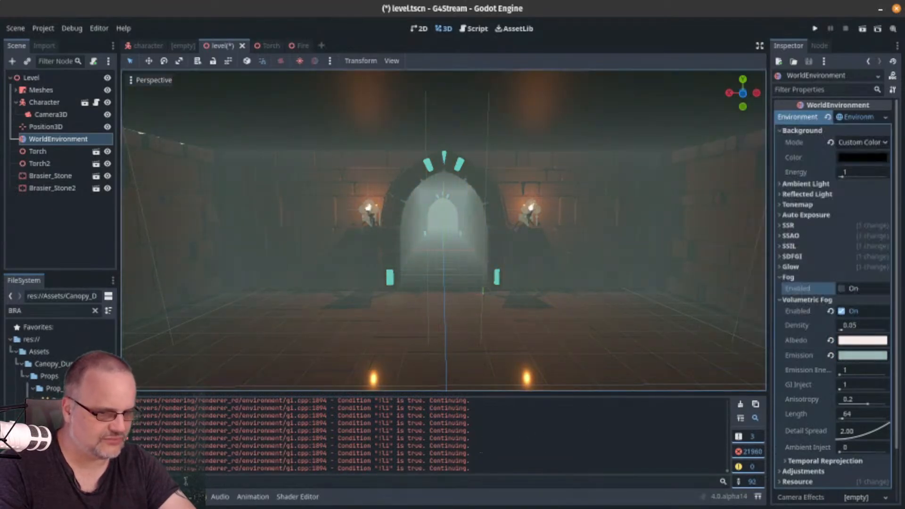
Step: Enlarge the viewport to distraction-free size and examine the volumetric fog inside the hall and from outside above the level's roof
left_click(181, 497)
mouse_move(511, 245)
right_mouse_down()
mouse_move(679, 250)
mouse_move(556, 243)
mouse_move(511, 246)
mouse_move(511, 255)
right_mouse_up()
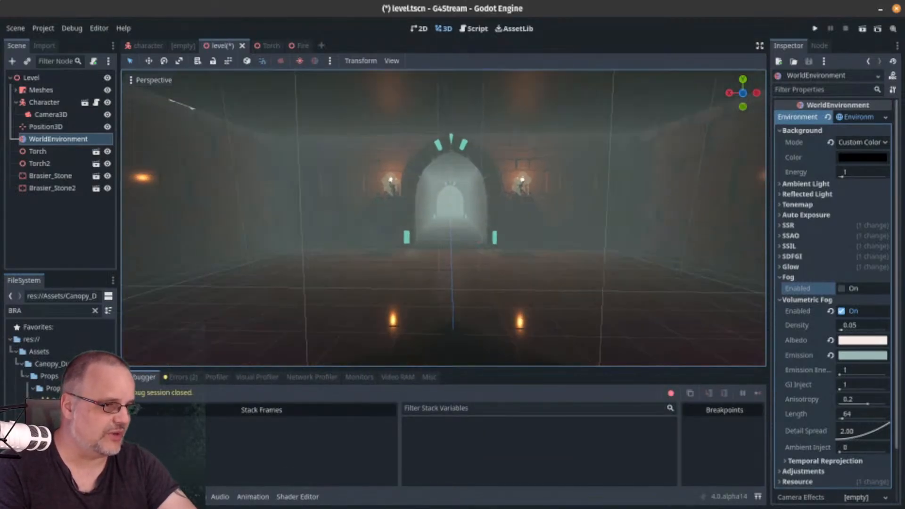
left_click(181, 497)
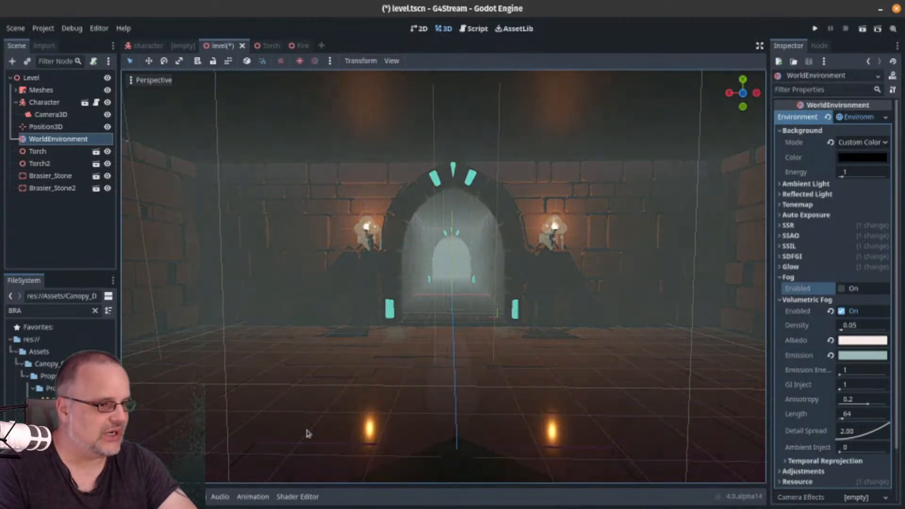
left_click(759, 46)
key("w")
right_click_drag(643, 164, 495, 238)
key("w")
key("s")
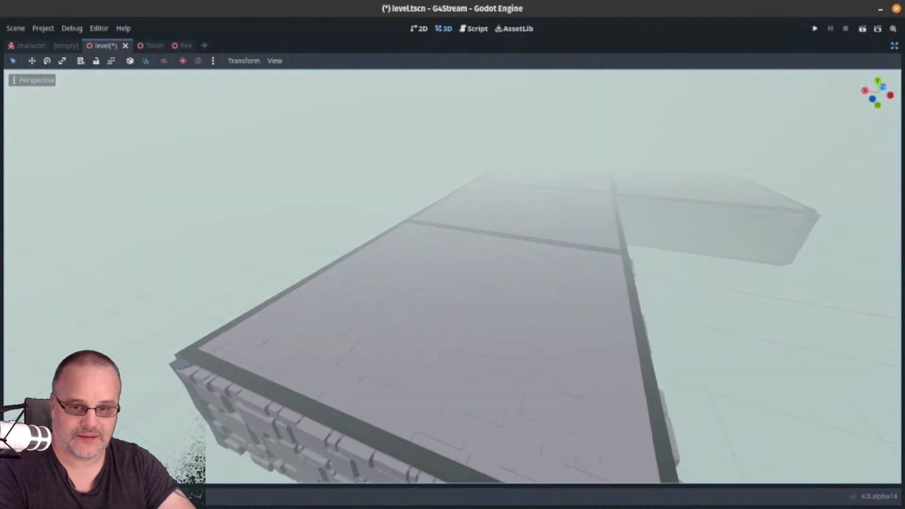
key("w")
key("s")
key("w")
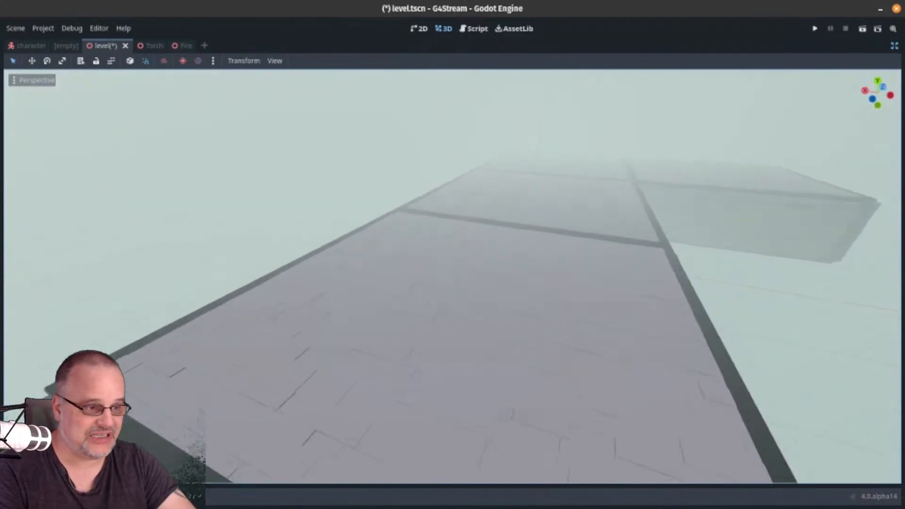
key("w")
right_click_drag(495, 238, 665, 206)
Step: Run the game, walk the character up to the archway to check the volumetric fog, back away, and close the game
left_click(816, 29)
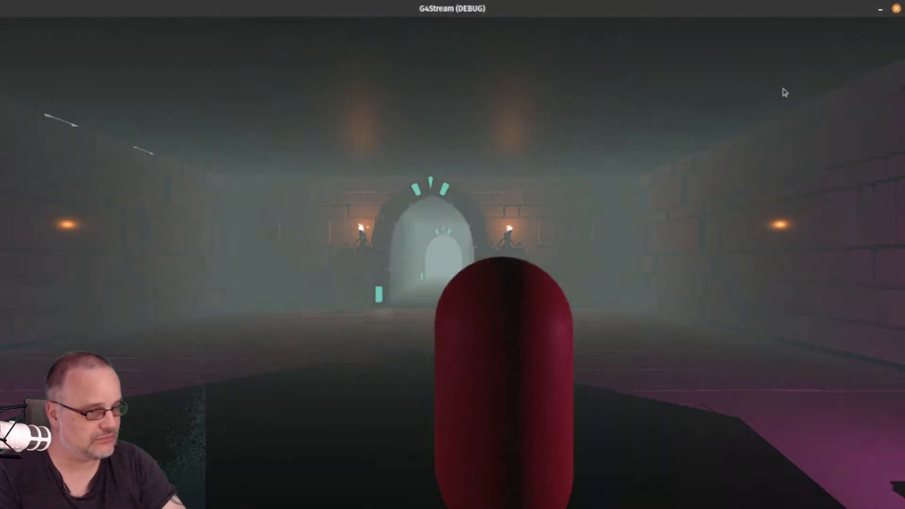
key("w")
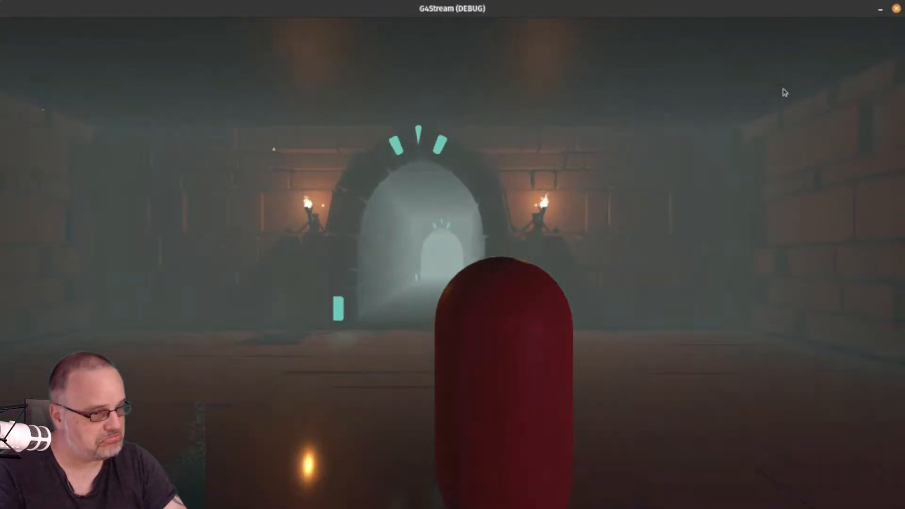
key("a")
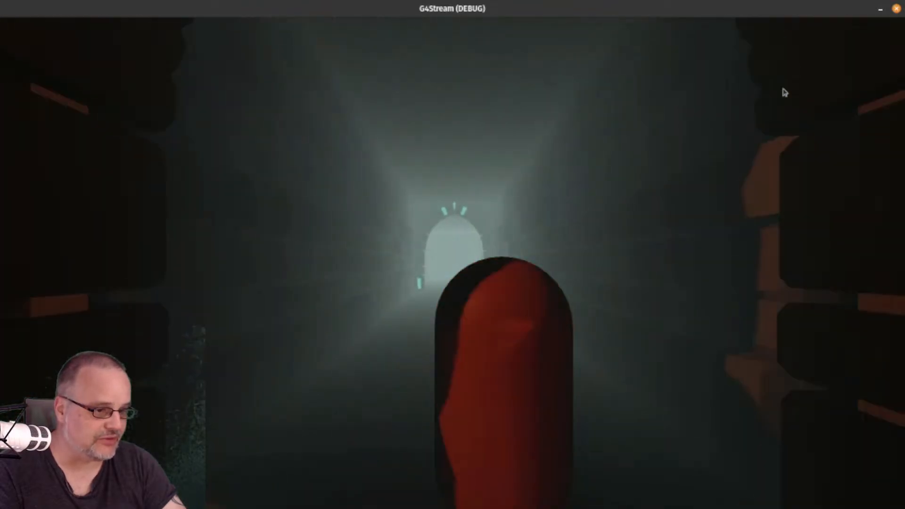
key("s")
key("s")
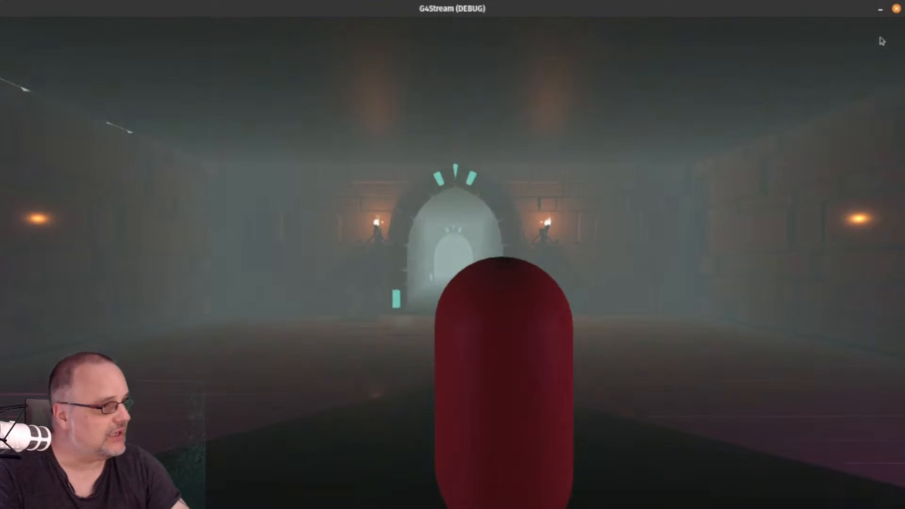
left_click(896, 9)
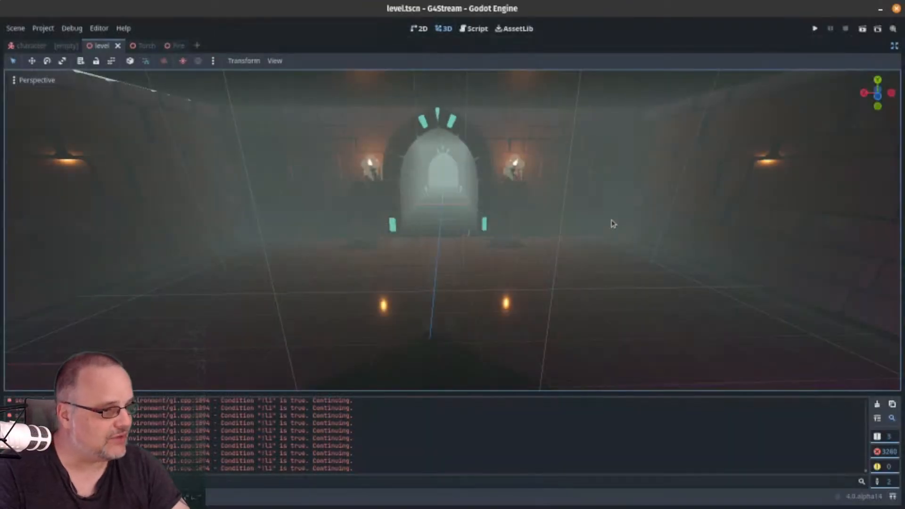
Step: Restore the editor docks, change the volumetric fog's emission to dark brown and set its albedo to tan, hex c7a67d
left_click(895, 47)
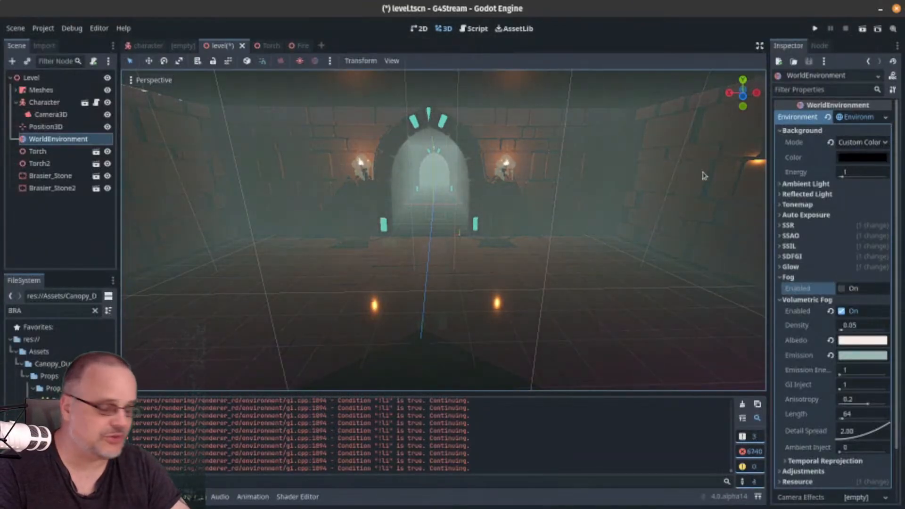
left_click(831, 355)
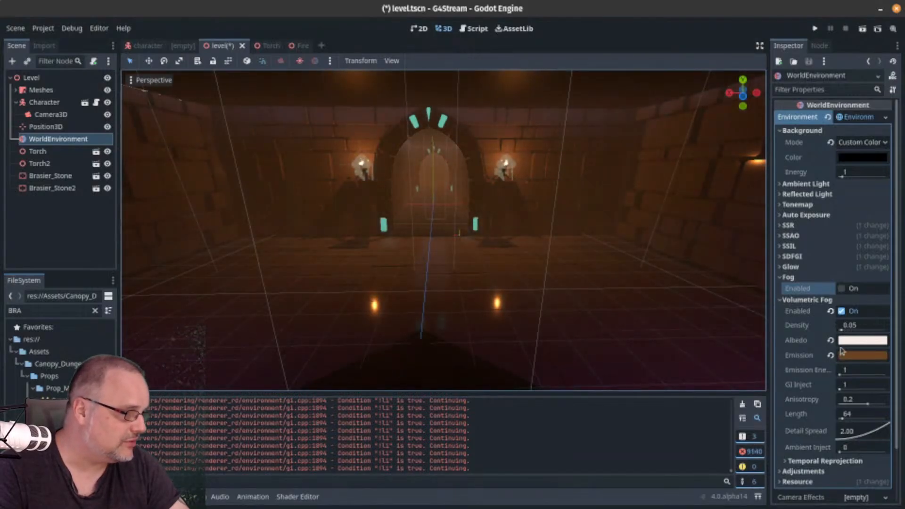
left_click(853, 341)
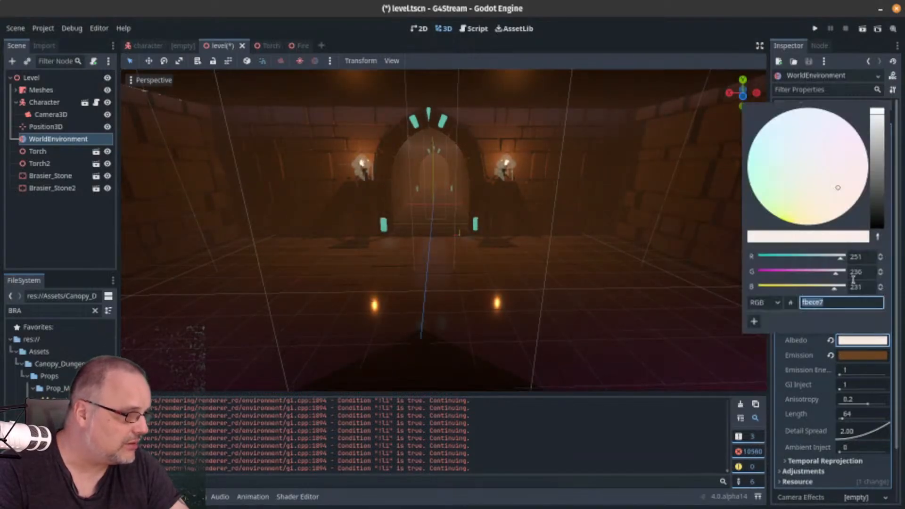
left_click(883, 144)
mouse_move(808, 195)
left_mouse_down()
mouse_move(816, 192)
mouse_move(805, 175)
mouse_move(814, 171)
mouse_move(815, 191)
left_mouse_up()
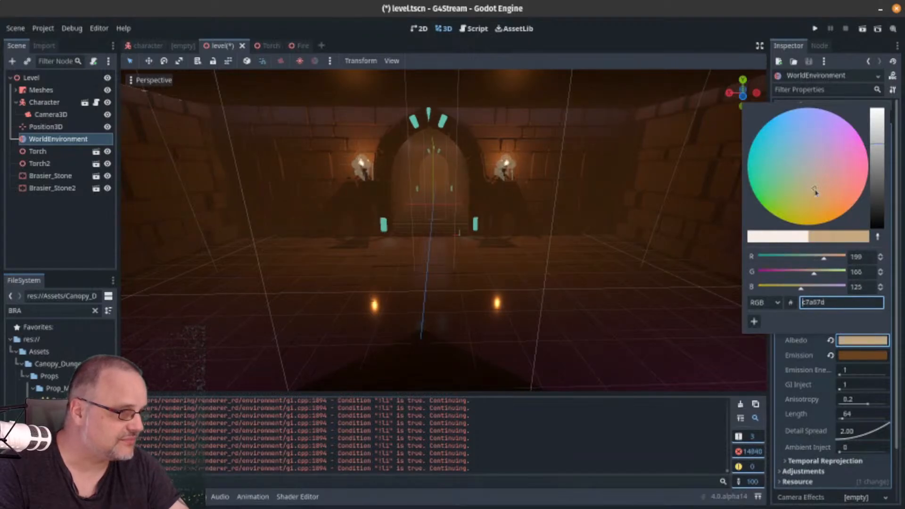
left_click(724, 441)
Step: Turn on the regular fog and try a pink light color in the hall, undoing that color change
left_click(848, 289)
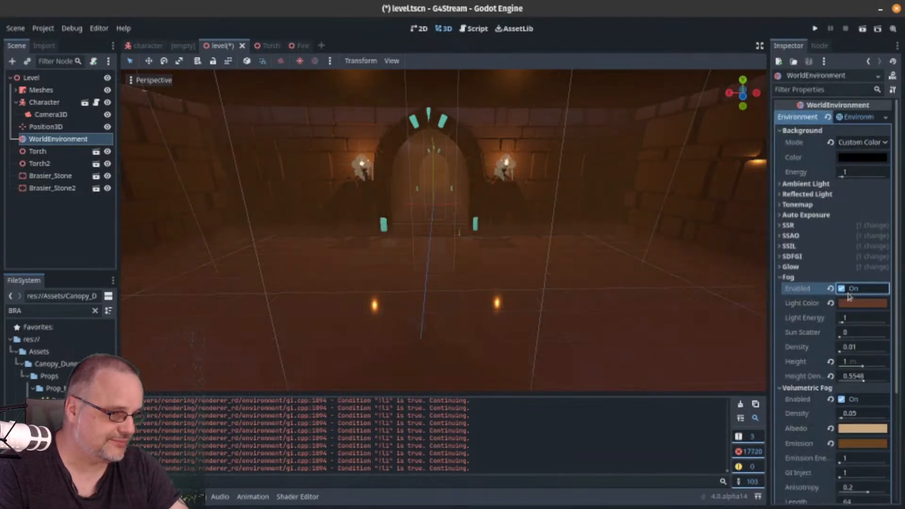
left_click(862, 303)
mouse_move(819, 157)
left_mouse_down()
mouse_move(789, 144)
mouse_move(845, 116)
mouse_move(877, 134)
mouse_move(876, 123)
left_mouse_up()
left_click(727, 193)
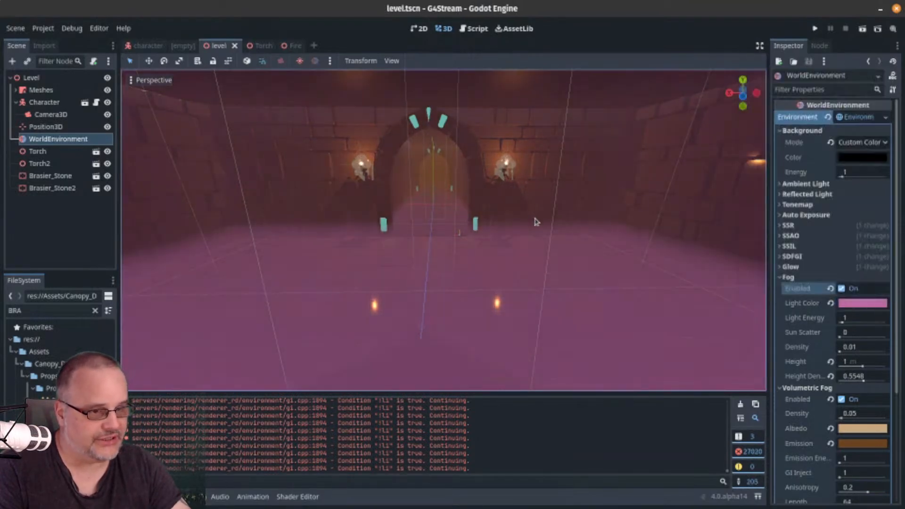
mouse_move(536, 222)
right_mouse_down()
mouse_move(386, 243)
mouse_move(532, 212)
right_mouse_up()
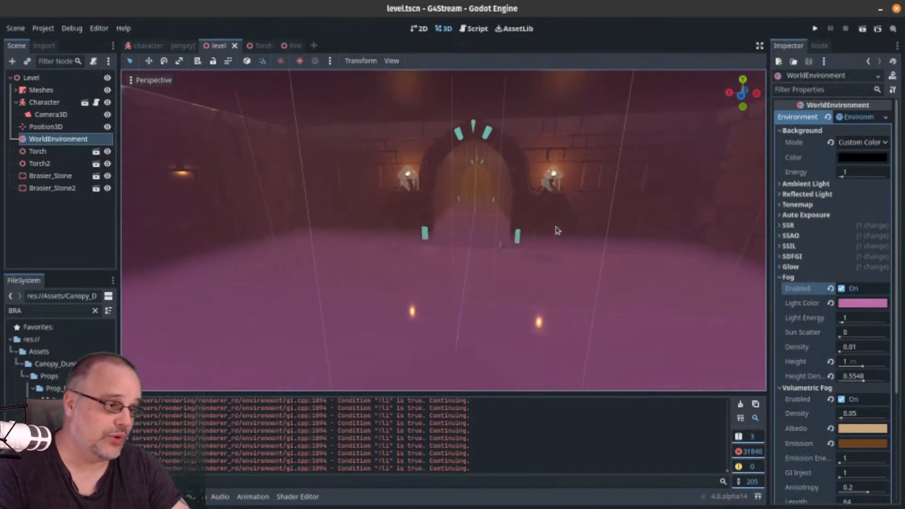
key("ctrl+z")
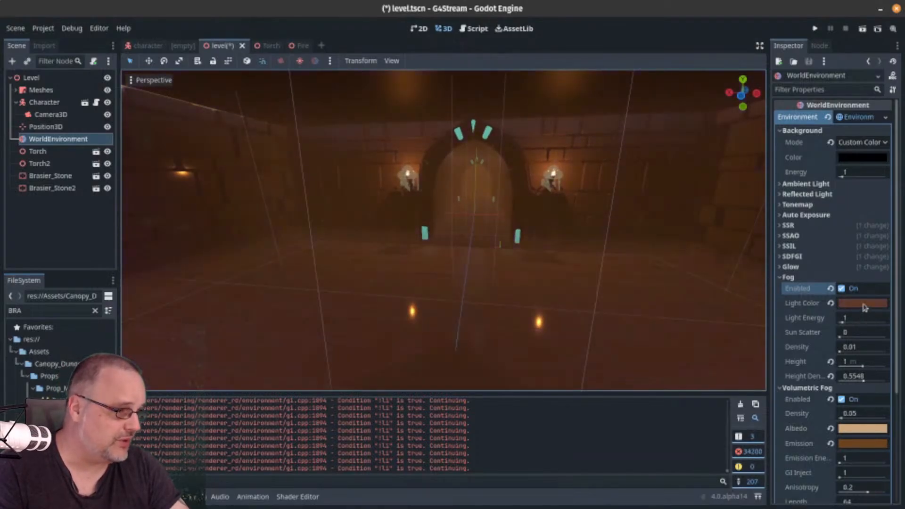
Step: Set the regular fog's light color to white and save the level
left_click(865, 307)
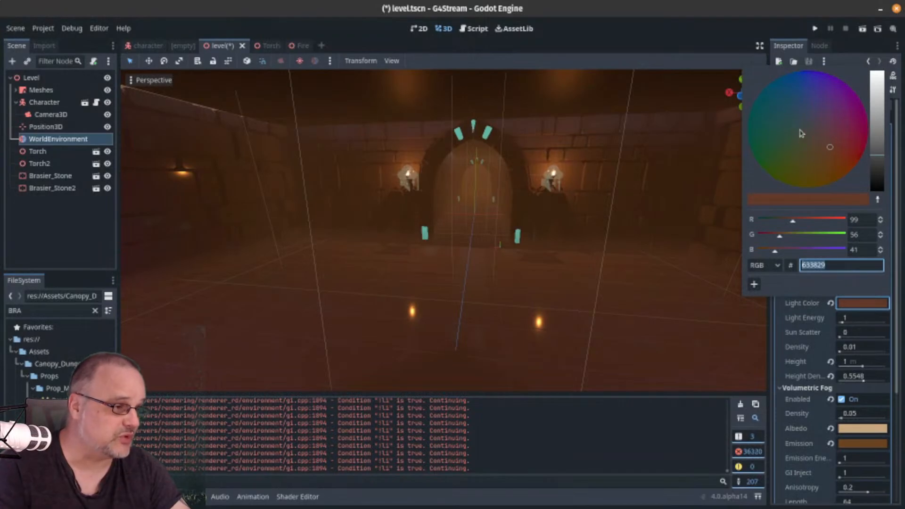
left_click(878, 144)
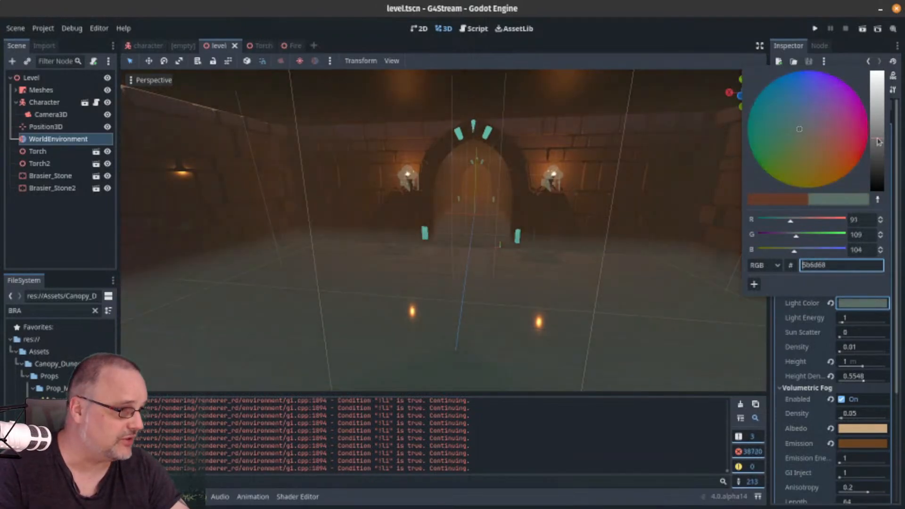
mouse_move(793, 117)
left_mouse_down()
mouse_move(805, 112)
mouse_move(809, 126)
left_mouse_up()
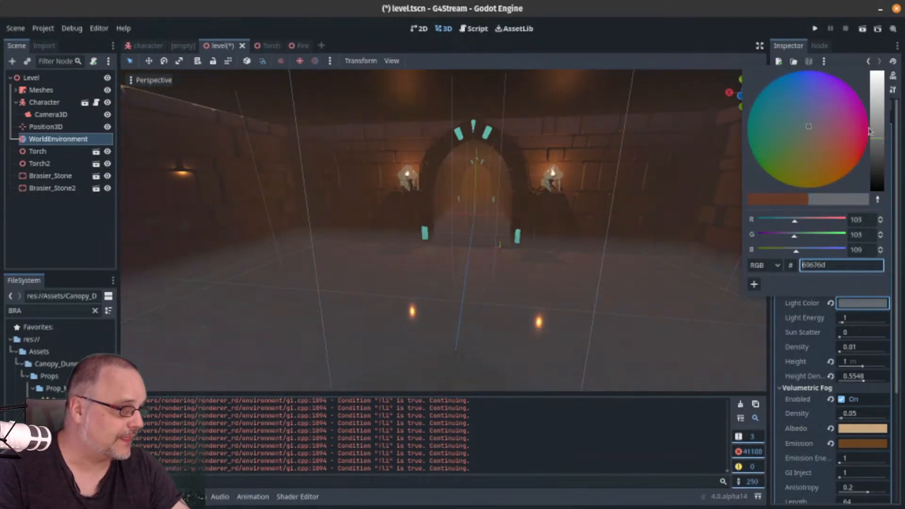
mouse_move(880, 141)
left_mouse_down()
mouse_move(880, 160)
mouse_move(877, 71)
left_mouse_up()
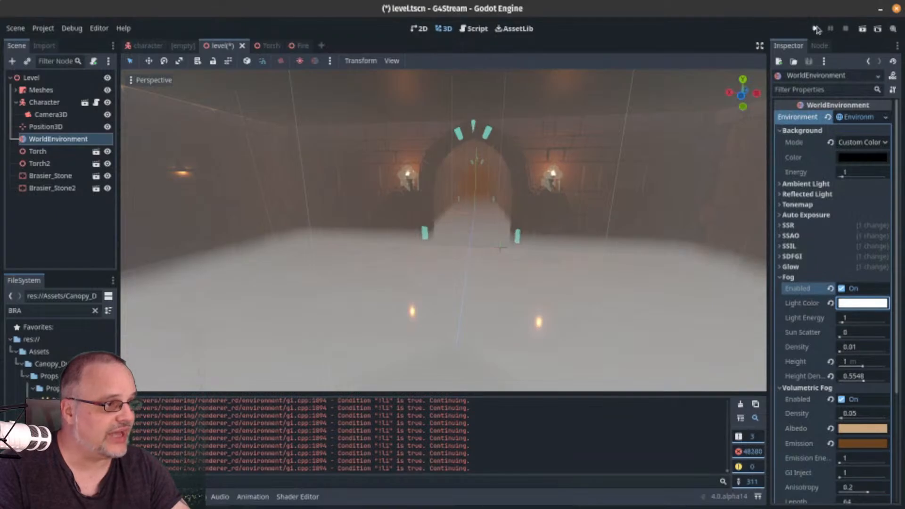
key("ctrl+s")
Step: Run the game maximized, walk the character through the white ground fog to the archway's torch and back, and close the game
key("F5")
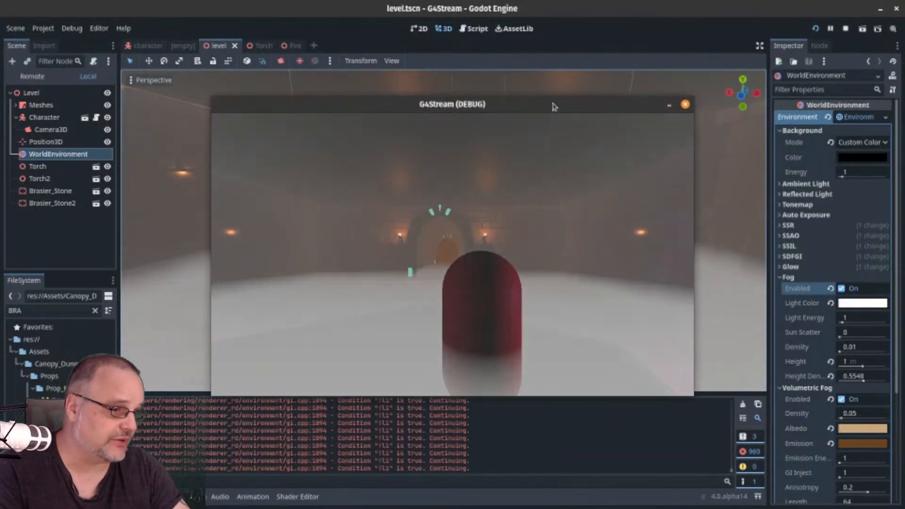
double_click(551, 105)
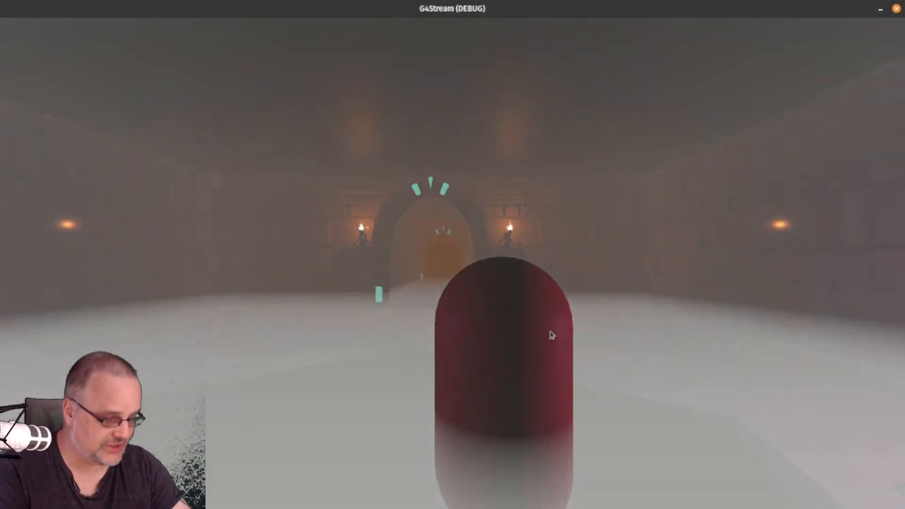
key("w")
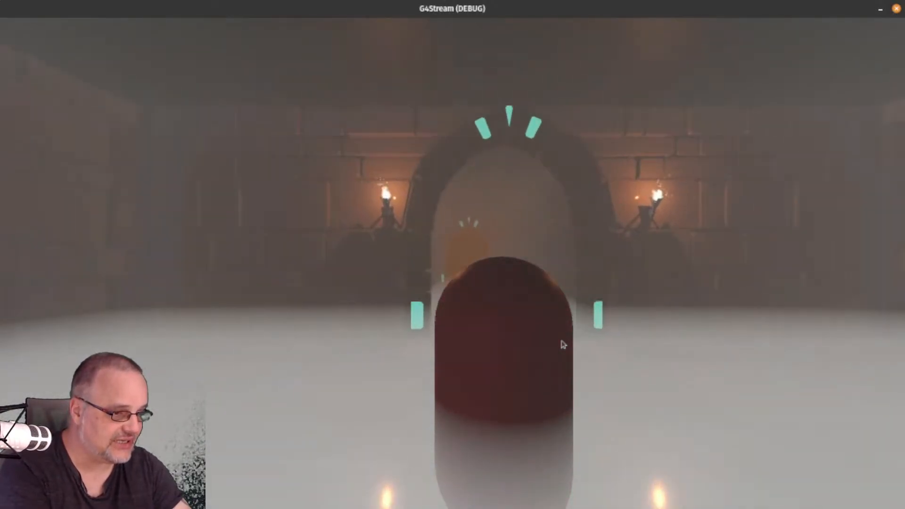
key("a")
key("w")
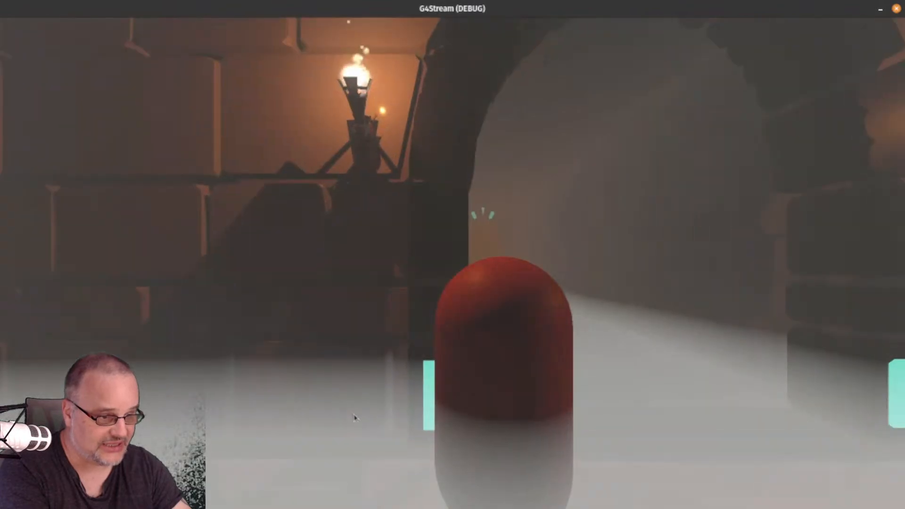
key("s")
key("d")
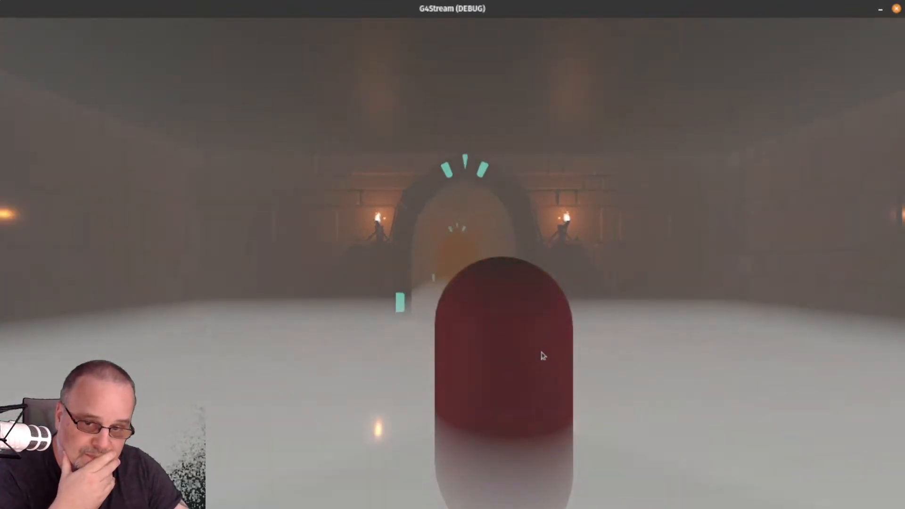
left_click(896, 9)
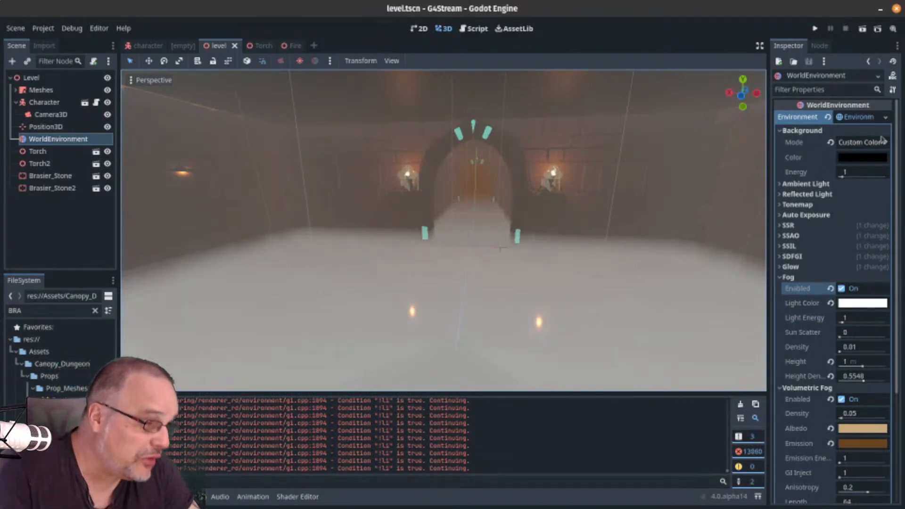
Step: Lower the regular fog's height to 0.25 m and look over the stone floor toward the pink light
left_click_drag(863, 366, 863, 366)
left_click(863, 367)
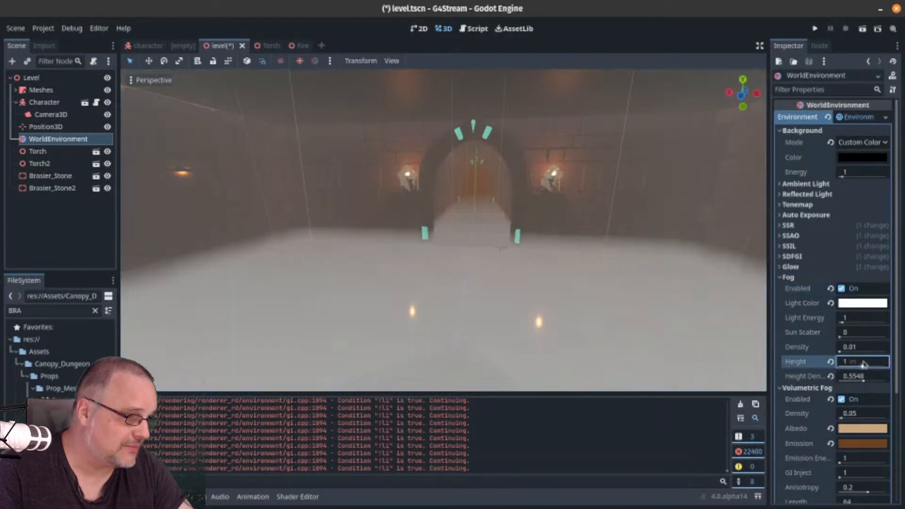
type(".25")
key("Return")
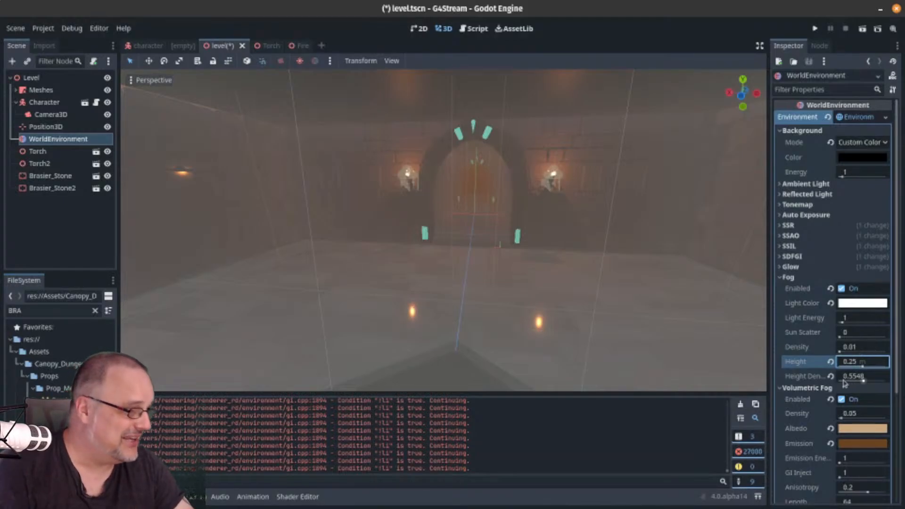
mouse_move(672, 332)
right_mouse_down()
mouse_move(495, 346)
mouse_move(667, 320)
right_mouse_up()
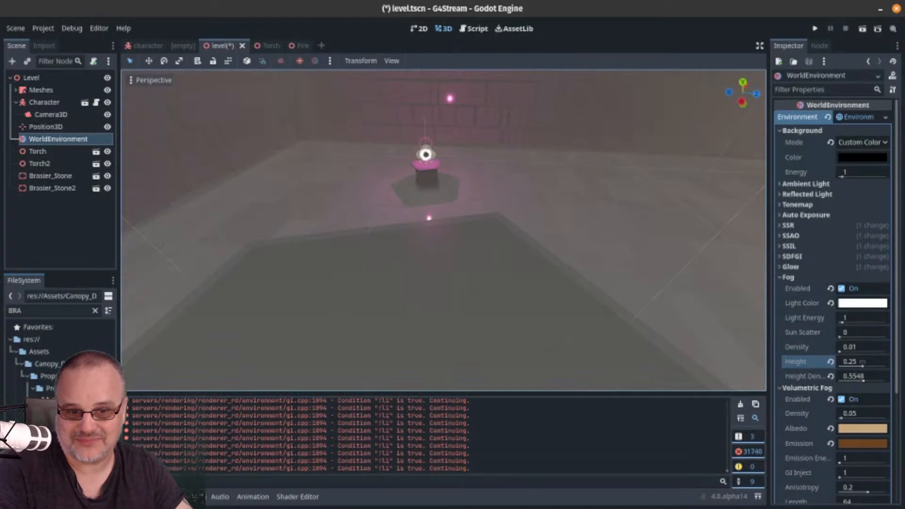
Step: Switch from the editor to the image viewer and enlarge the photo of the leather armor
key("alt+Tab")
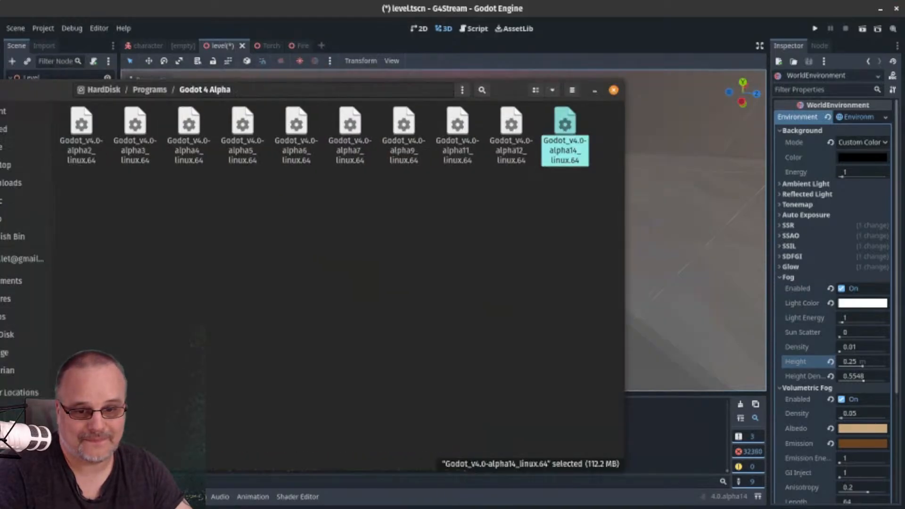
key("alt+Tab")
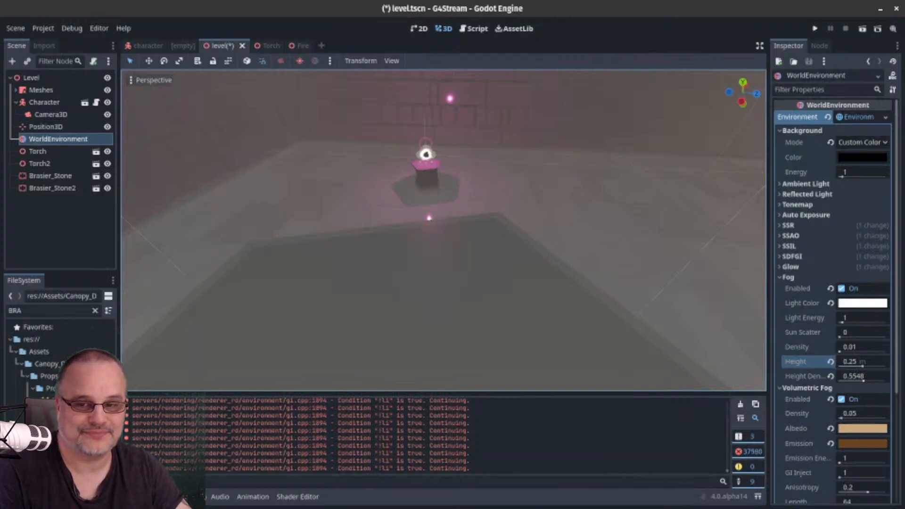
left_click_drag(435, 118, 441, 110)
double_click(443, 118)
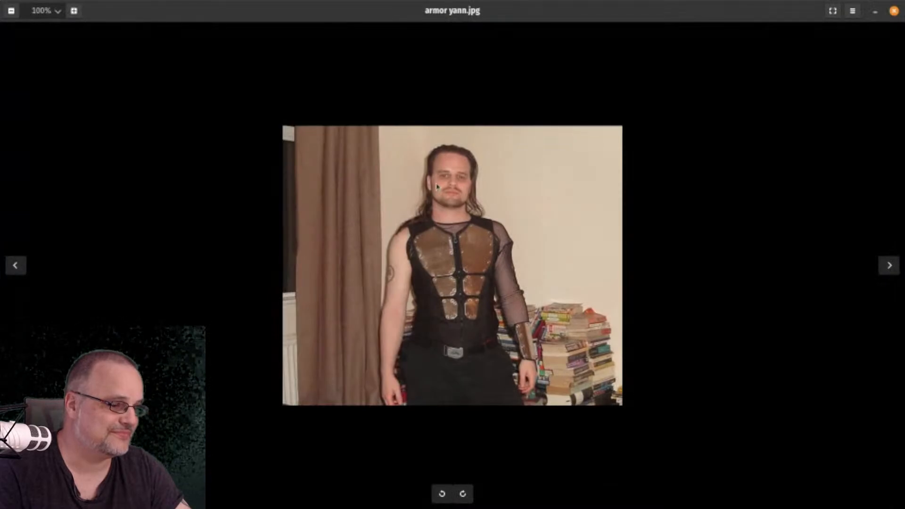
scroll(437, 187, "up", 5)
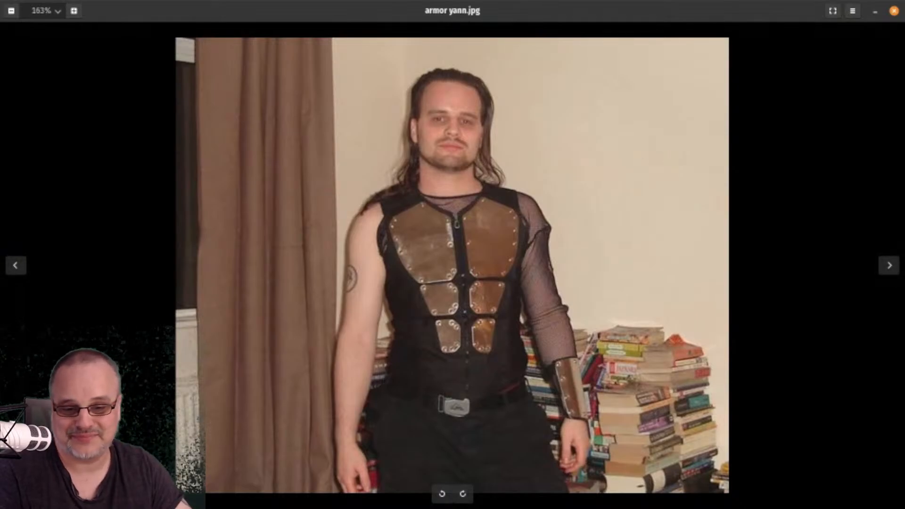
Step: Bring in a second photo, magnify it to 392%, enlarge its window, and close it after viewing
left_click_drag(904, 147, 507, 151)
scroll(540, 205, "up", 8)
scroll(541, 204, "up", 10)
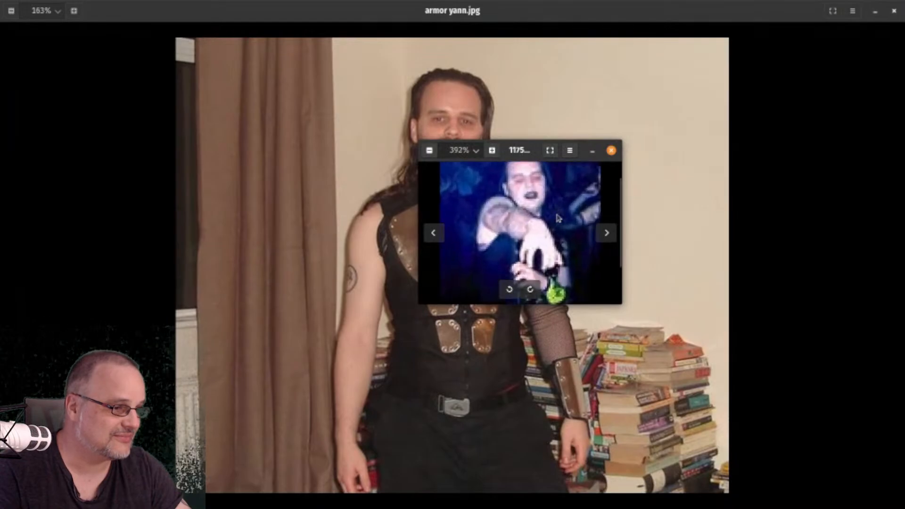
left_click_drag(612, 303, 673, 407)
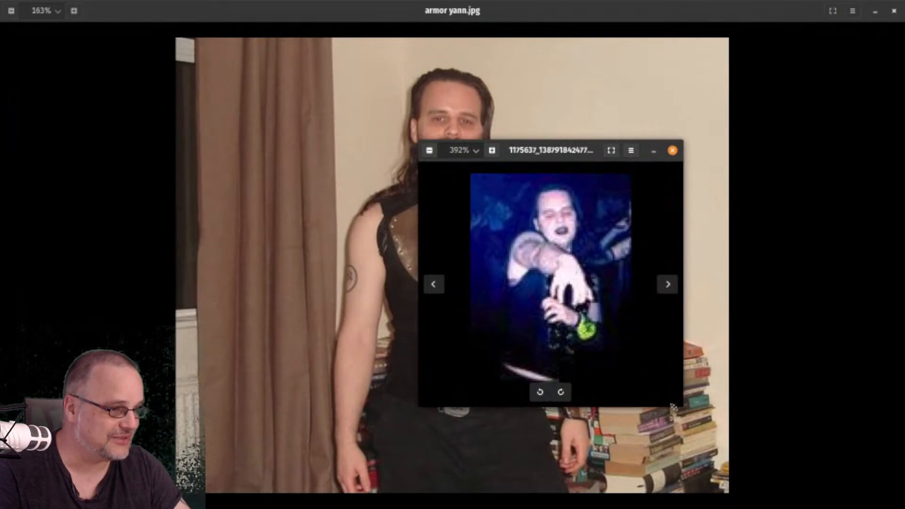
left_click(671, 156)
Step: Examine the armor photo at different magnifications and close the image viewer to return to the Godot editor
scroll(435, 205, "up", 2)
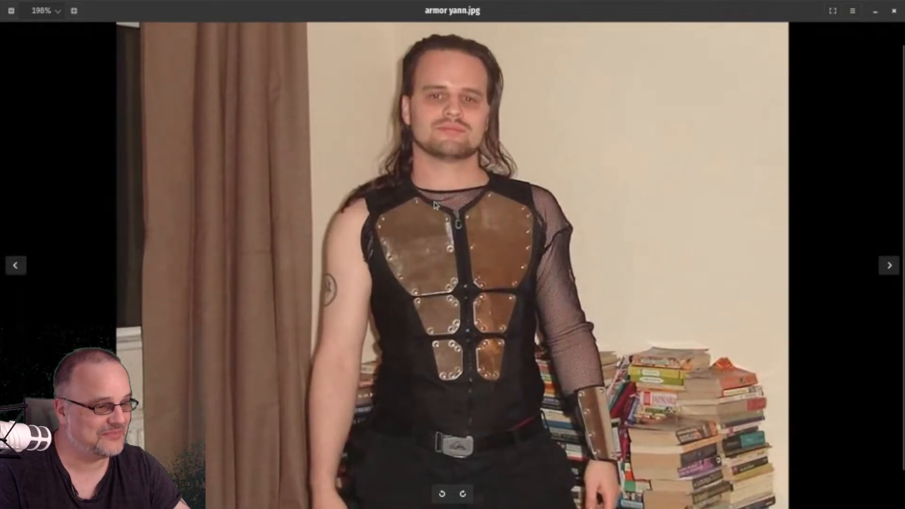
scroll(435, 205, "down", 2)
scroll(435, 205, "up", 1)
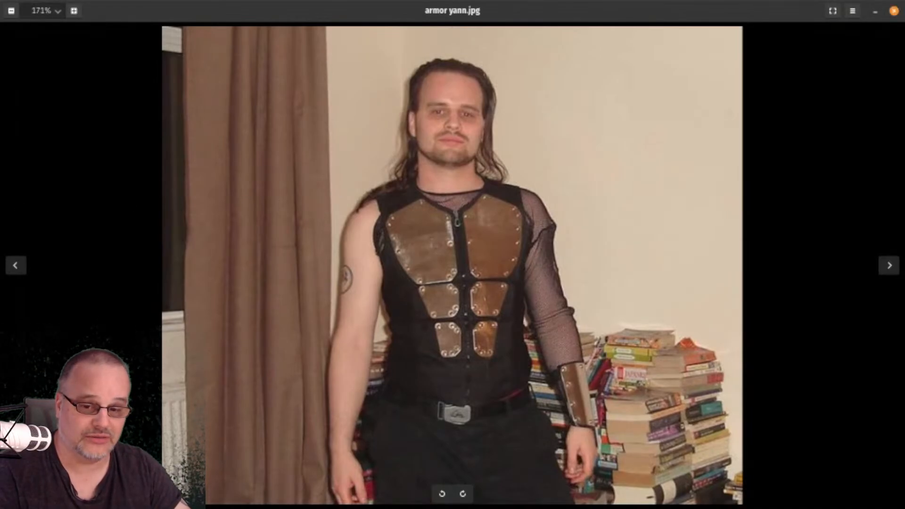
left_click(894, 10)
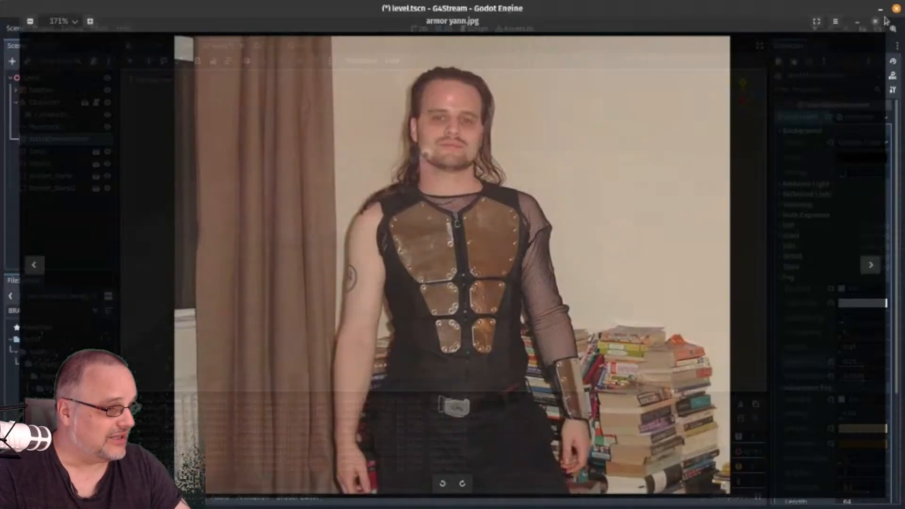
Step: Toggle SDFGI off and on in the WorldEnvironment's environment settings and enable its Use Occlusion option
right_click_drag(443, 231, 594, 241)
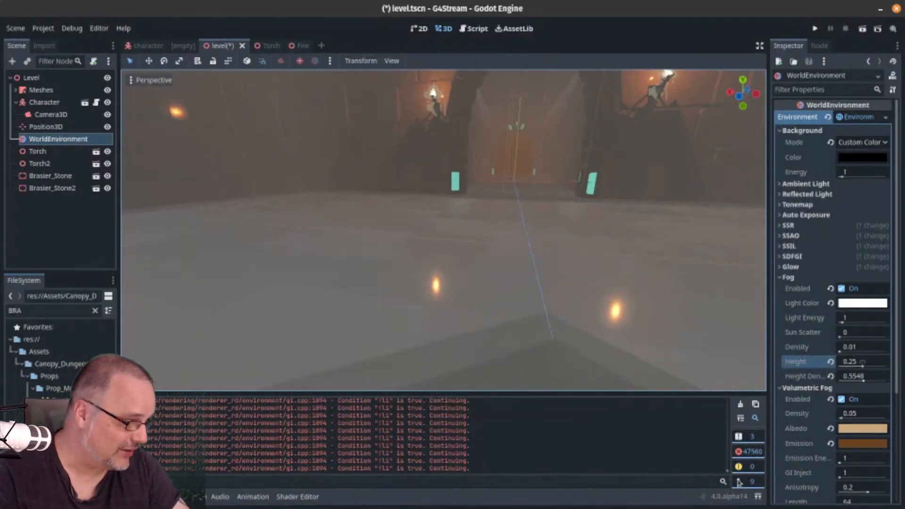
left_click(753, 456)
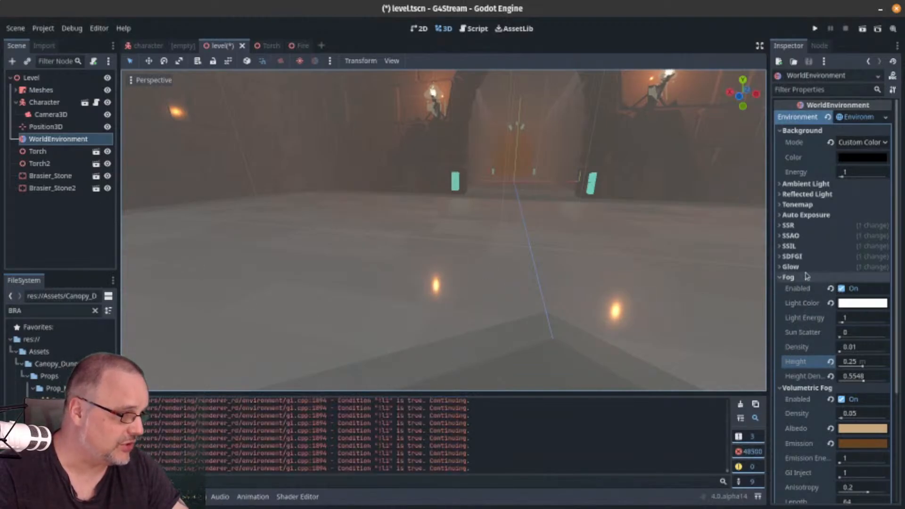
left_click(792, 256)
left_click(841, 268)
left_click(843, 268)
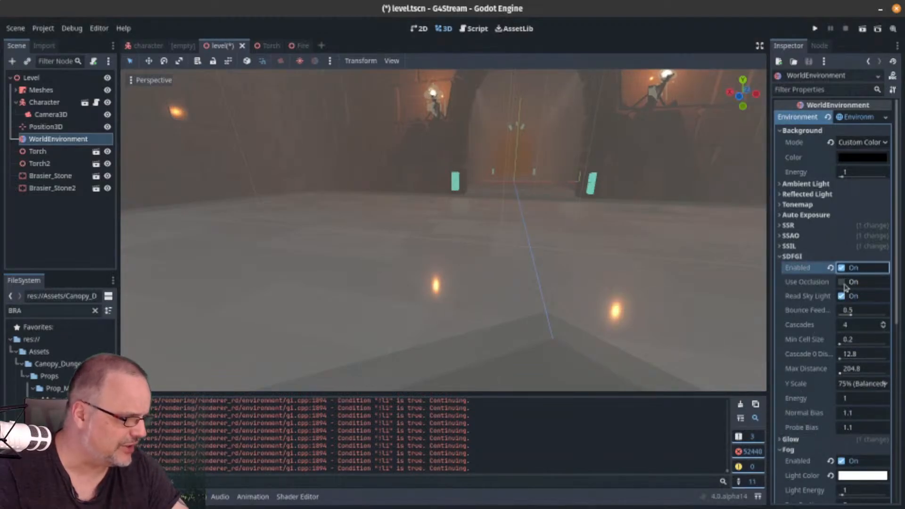
left_click(842, 282)
left_click(842, 296)
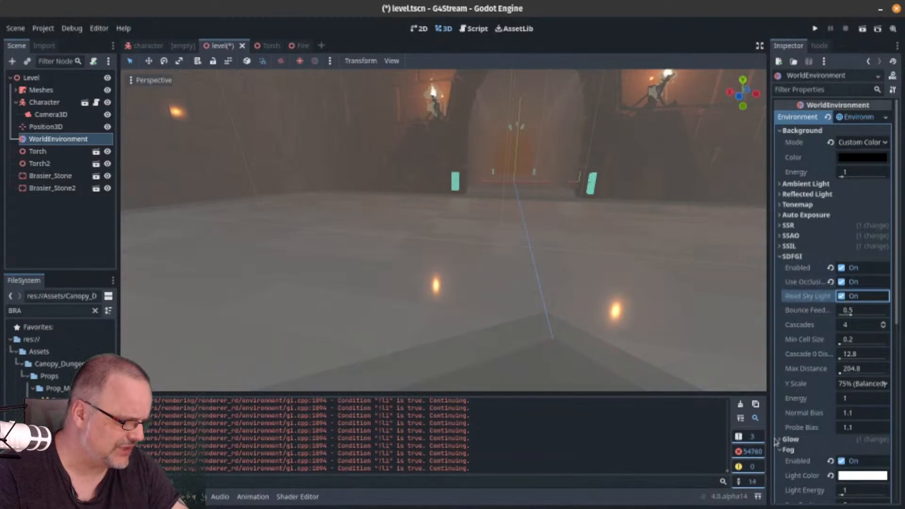
Step: Switch SDFGI off and back on once more to compare the lighting, and save the level scene
left_click(842, 268)
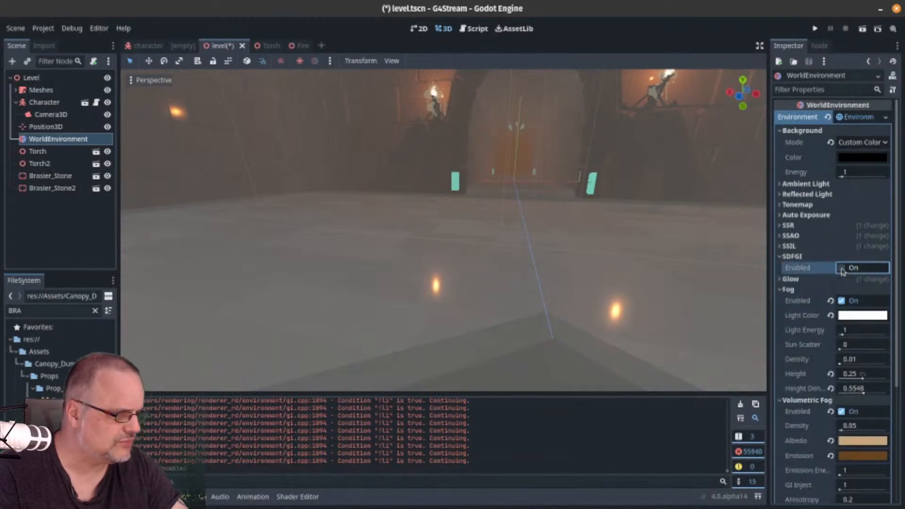
left_click(842, 268)
key("ctrl+s")
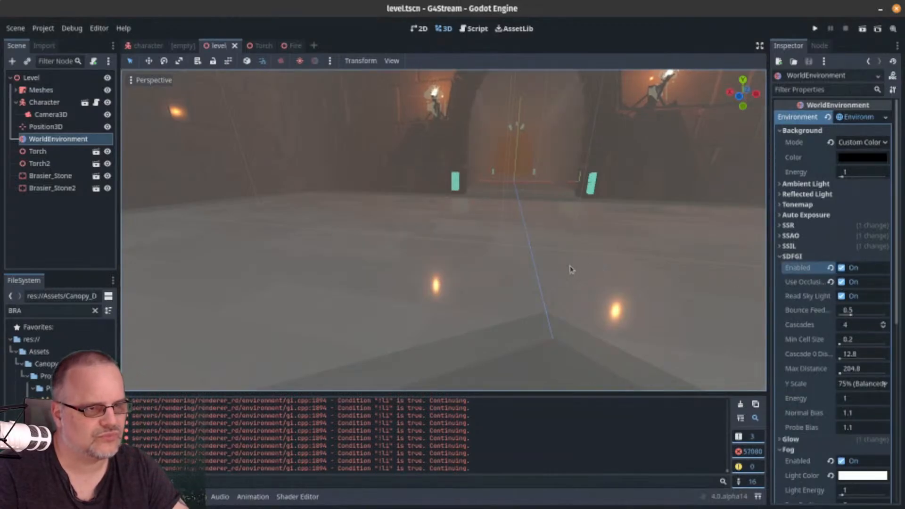
Step: Try different Sun Scatter values for the regular fog and return the setting to 0
scroll(469, 244, "down", 3)
scroll(469, 244, "down", 2)
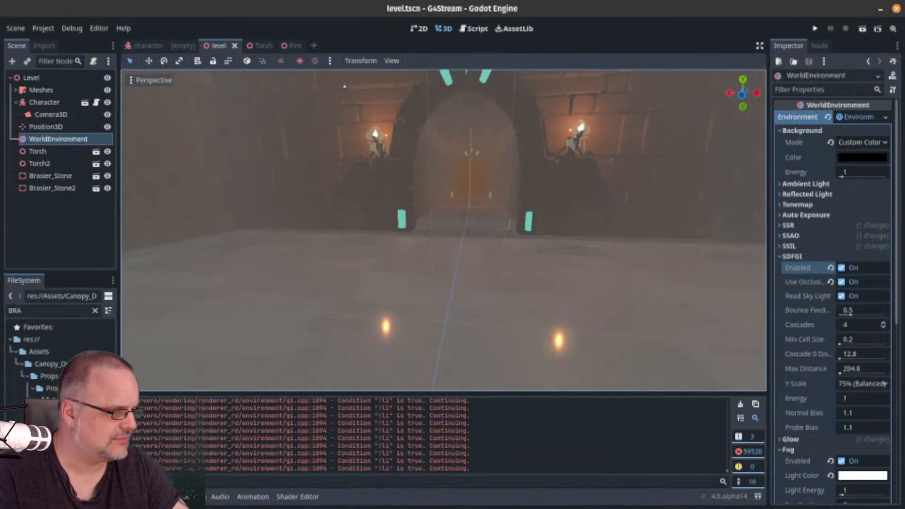
scroll(269, 232, "up", 1)
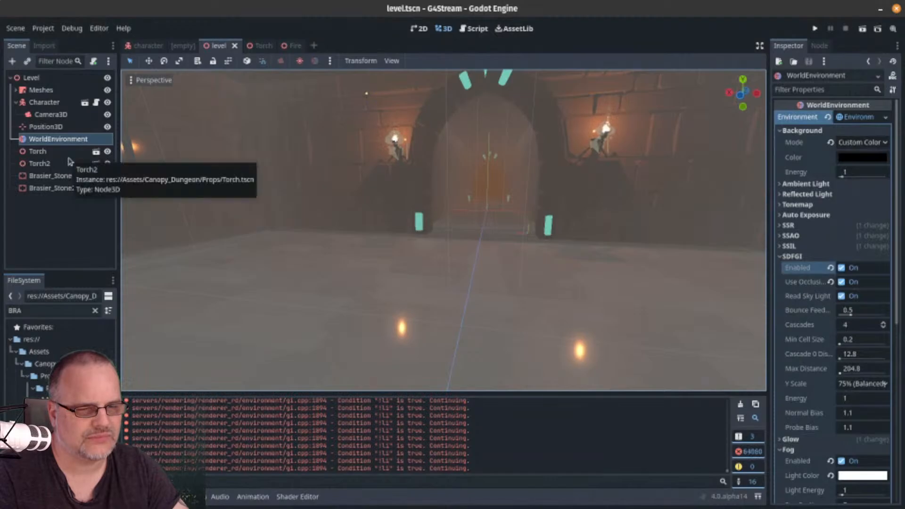
scroll(826, 321, "down", 4)
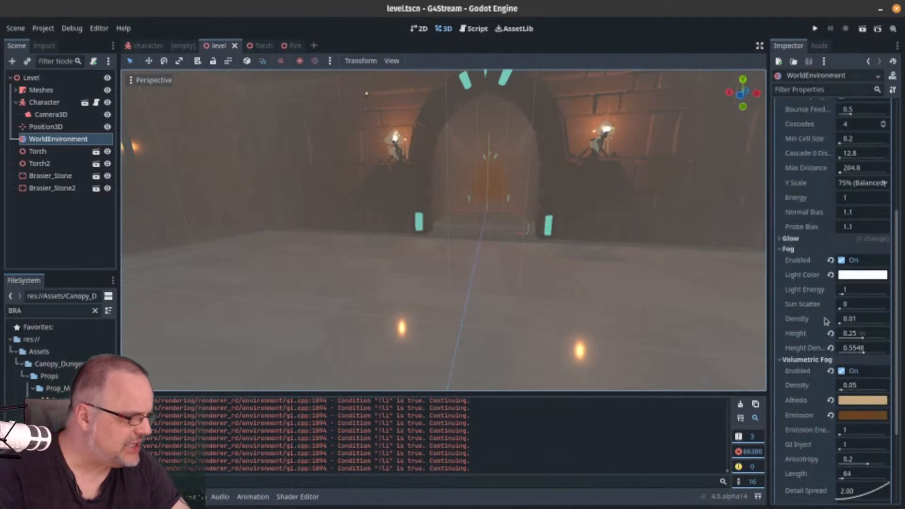
left_click_drag(840, 309, 839, 309)
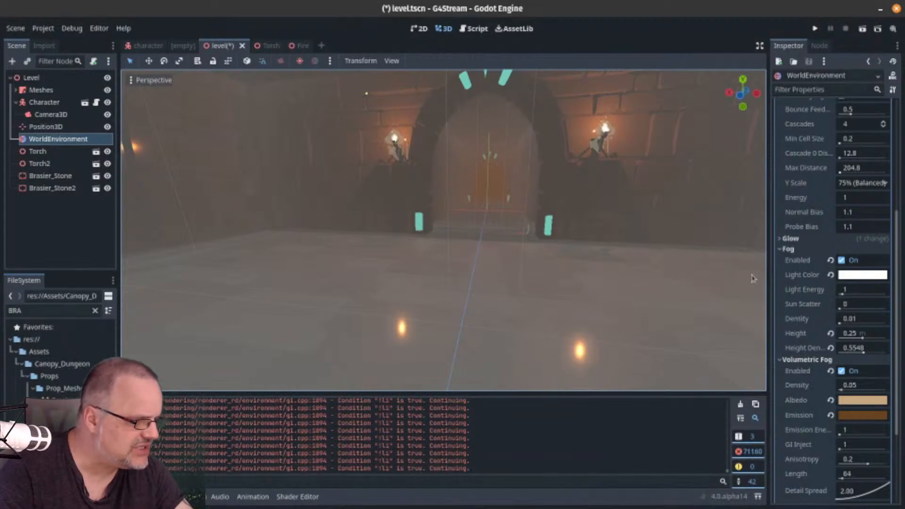
scroll(828, 290, "down", 2)
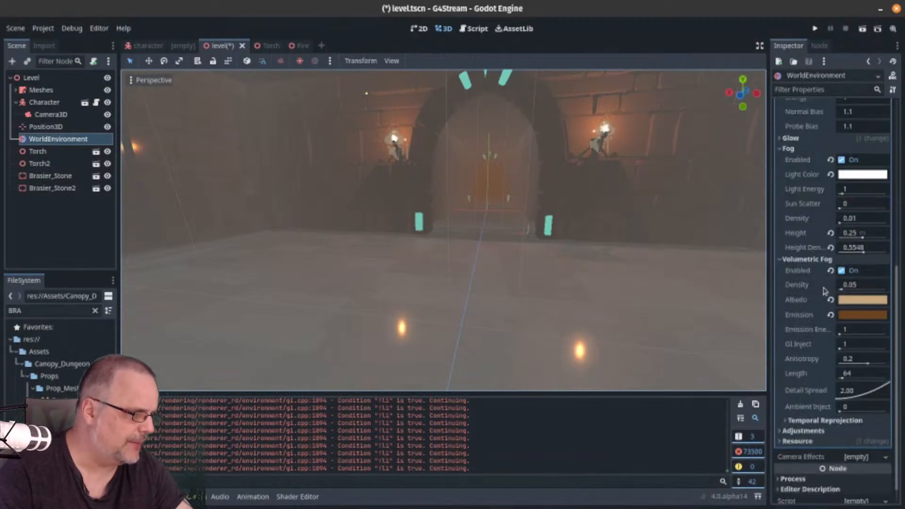
Step: Compare the room with and without regular fog, leaving the regular fog disabled
left_click(842, 160)
left_click(843, 161)
middle_click_drag(274, 191, 196, 189)
Step: Add a GPUParticles3D node as a child of the Level root node
left_click(45, 78)
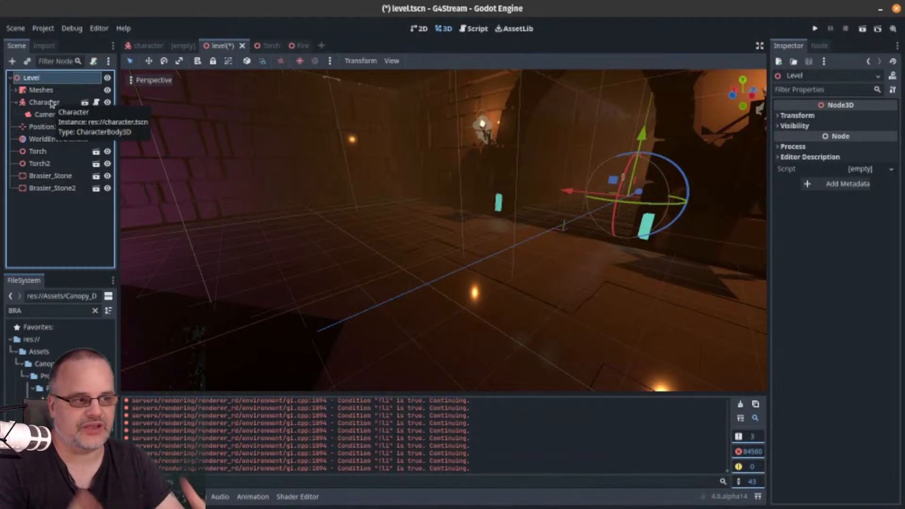
left_click(13, 62)
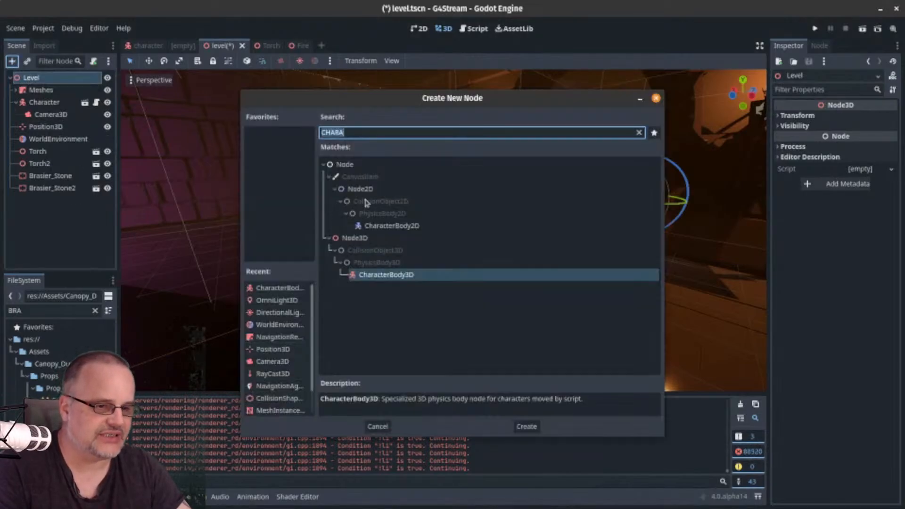
type("PARTI")
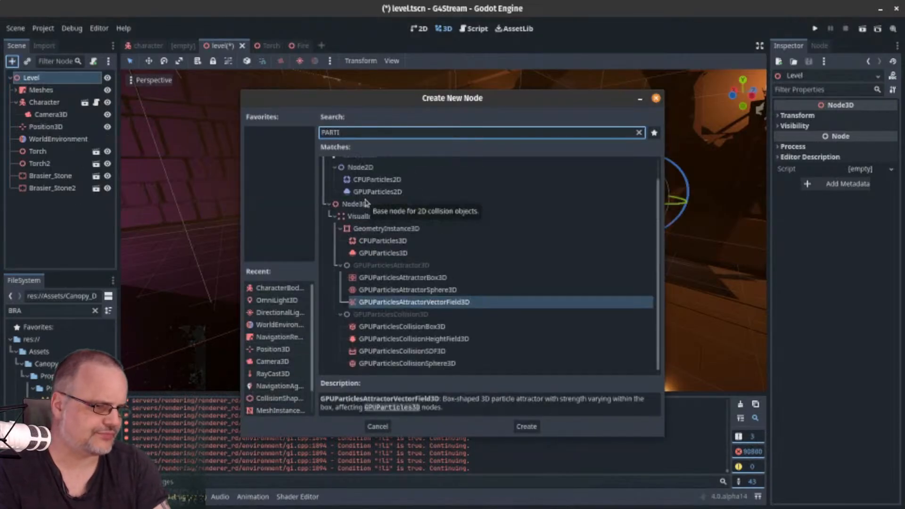
double_click(412, 254)
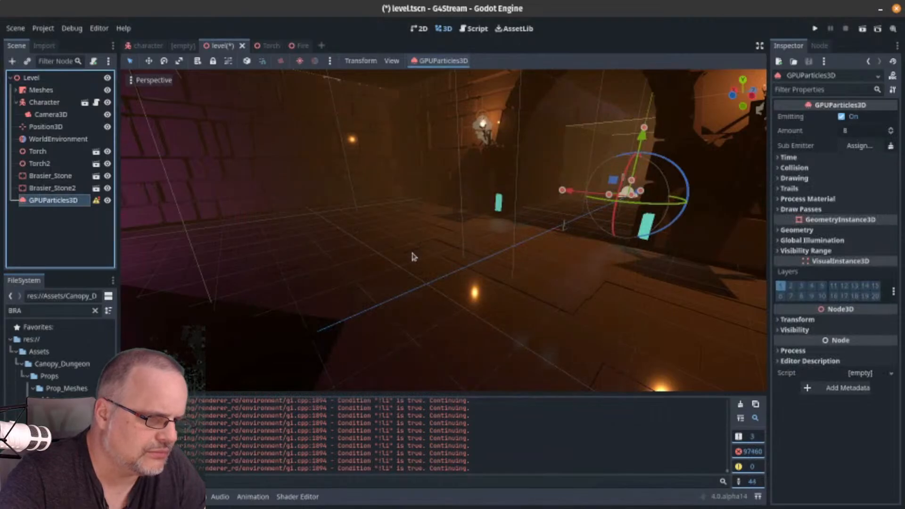
Step: Move the GPUParticles3D node from the archway out over the open floor of the dungeon room
right_click_drag(411, 254, 436, 252)
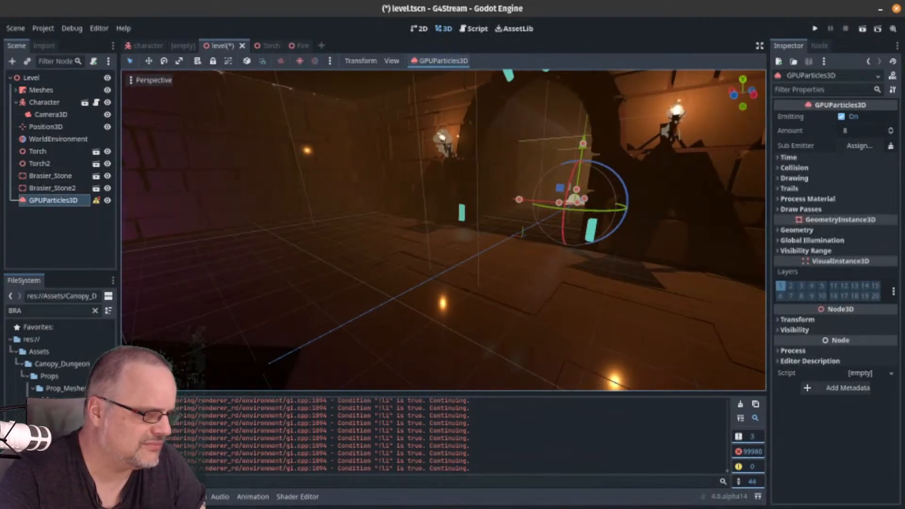
right_click_drag(596, 257, 614, 264)
key("w")
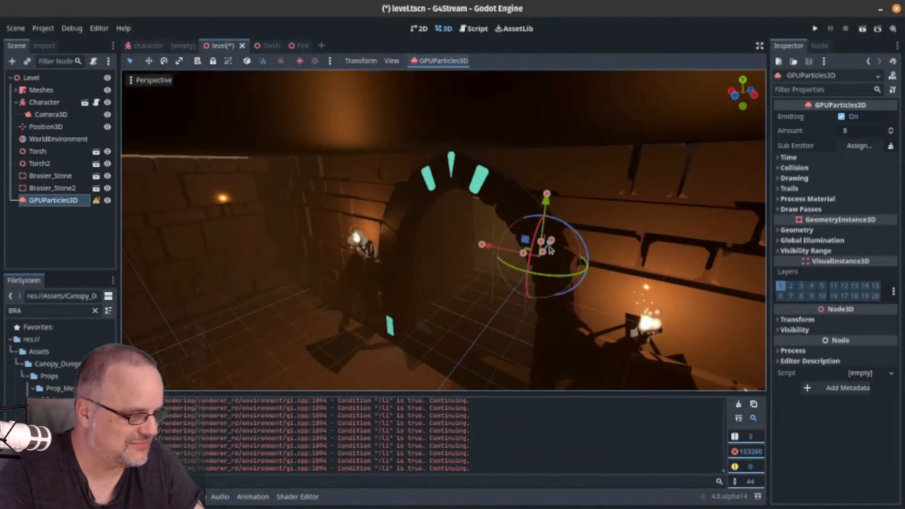
left_click_drag(525, 253, 399, 349)
key("s")
right_click_drag(400, 349, 335, 354)
key("w")
key("w")
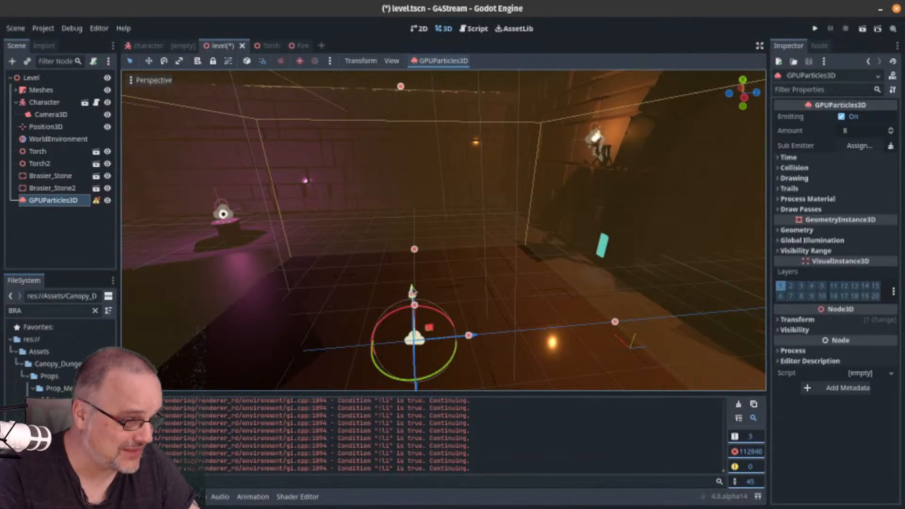
Step: Raise the GPUParticles3D node vertically above the floor so its emission volume sits higher in the room
right_click_drag(402, 280, 476, 279)
key("s")
key("a")
left_click_drag(432, 202, 427, 55)
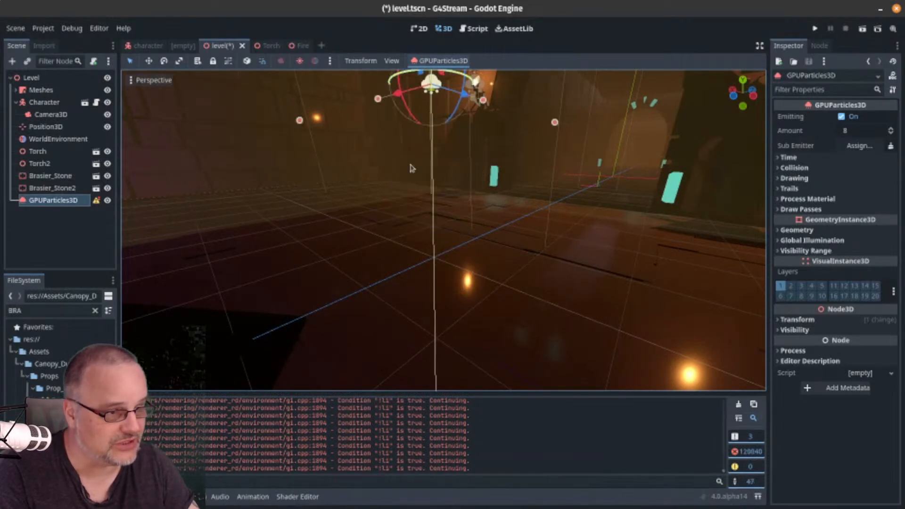
key("s")
right_click_drag(383, 205, 400, 198)
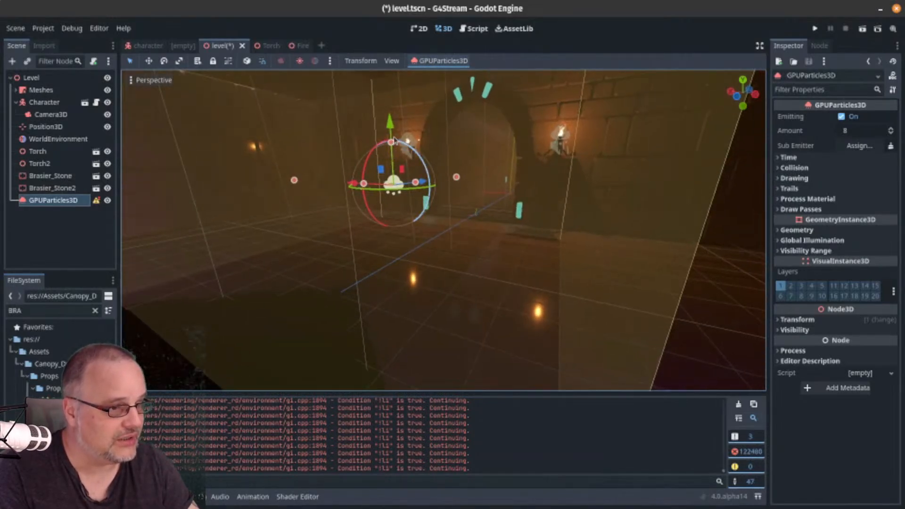
Step: Raise the GPUParticles3D emitter along its vertical axis and check its node configuration warning
left_click_drag(395, 142, 388, 95)
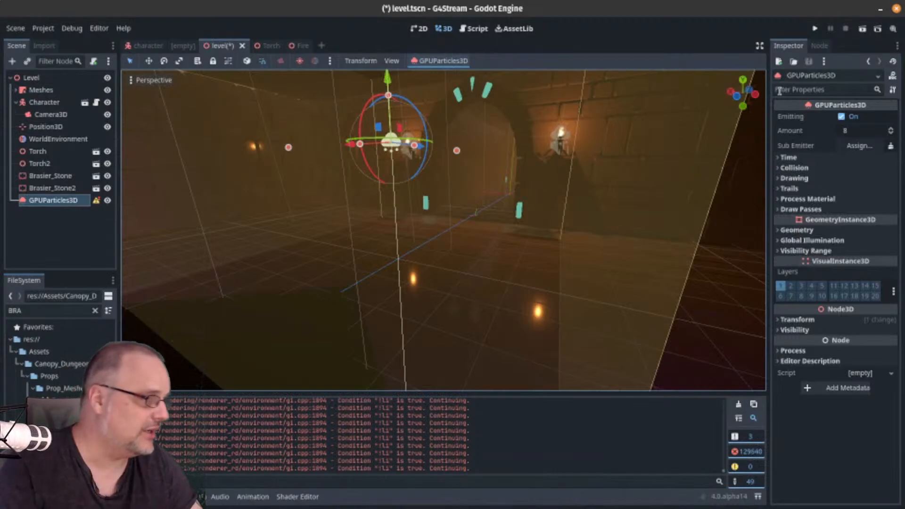
left_click(96, 201)
left_click(452, 296)
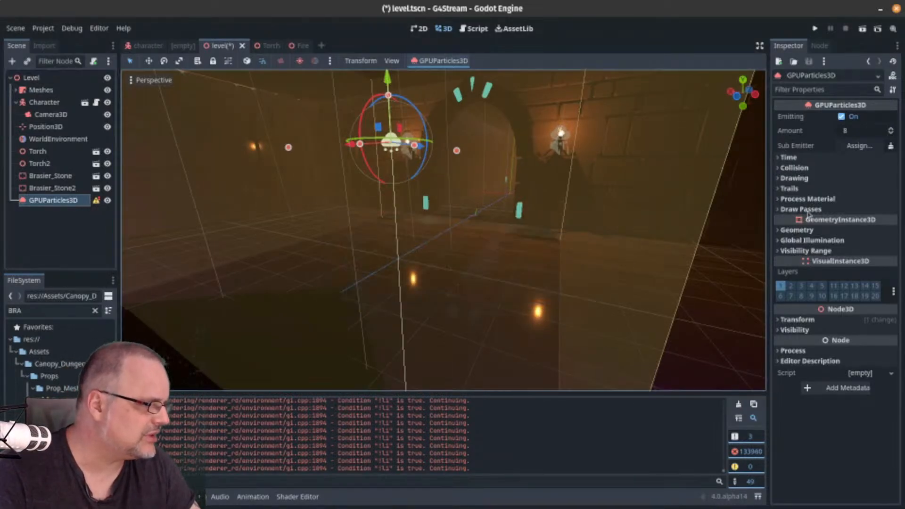
Step: Assign a new ParticlesMaterial as the emitter's process material
left_click(807, 198)
left_click(863, 211)
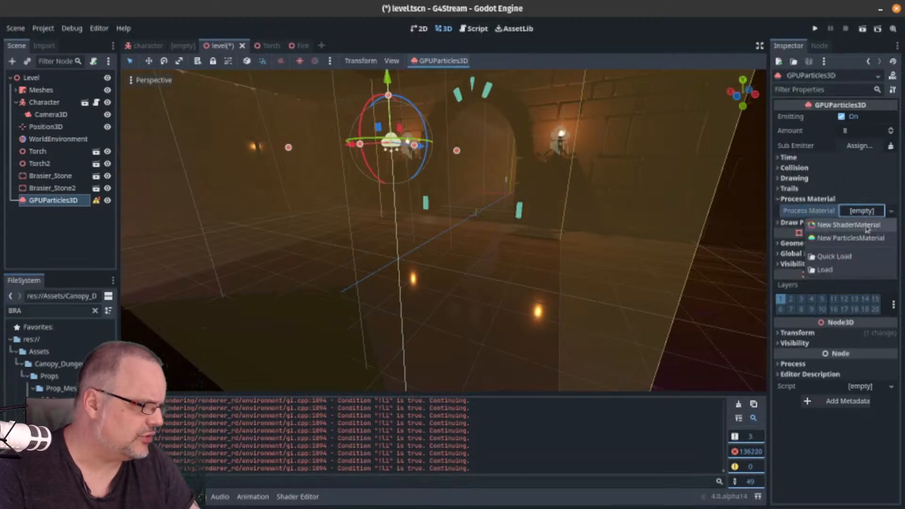
left_click(854, 230)
Step: Assign a new QuadMesh to draw pass 1 of the particles and set its size to 0.25 by 0.25 m
left_click(848, 223)
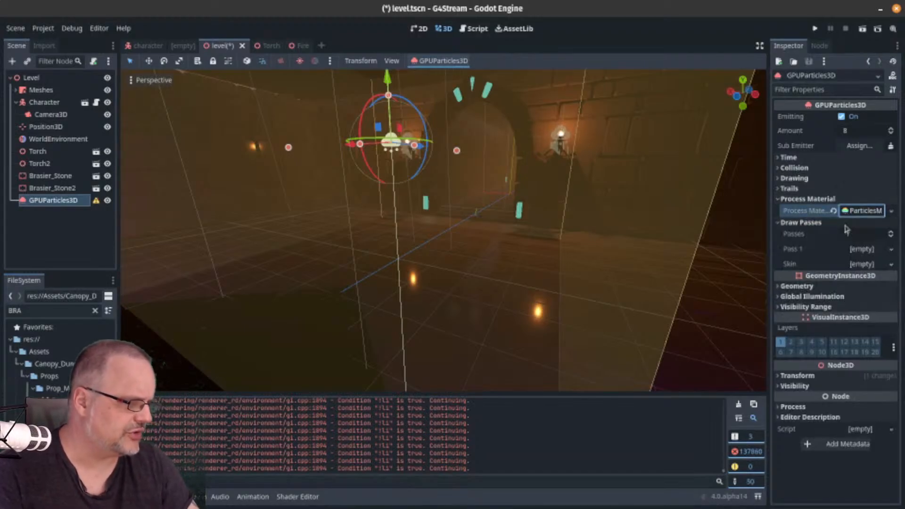
left_click(858, 251)
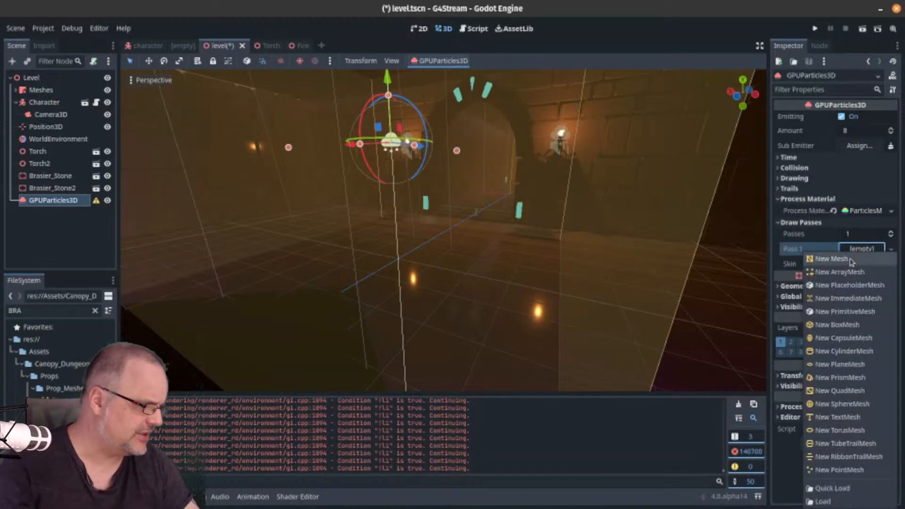
left_click(837, 390)
left_click(867, 248)
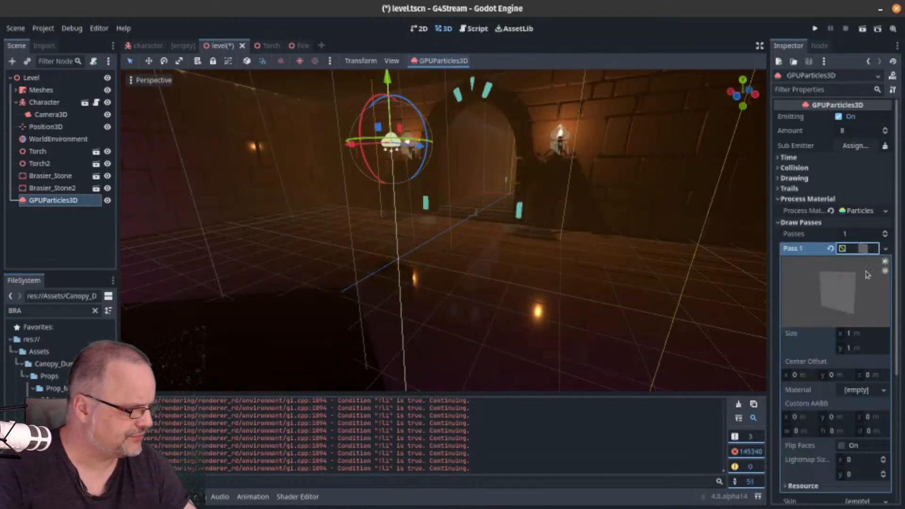
left_click(852, 334)
type(".25")
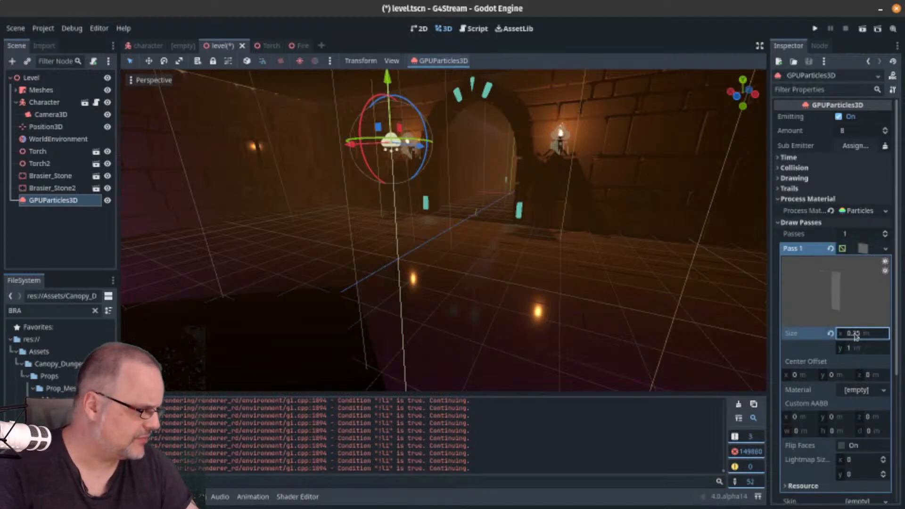
left_click(858, 348)
type("0.25")
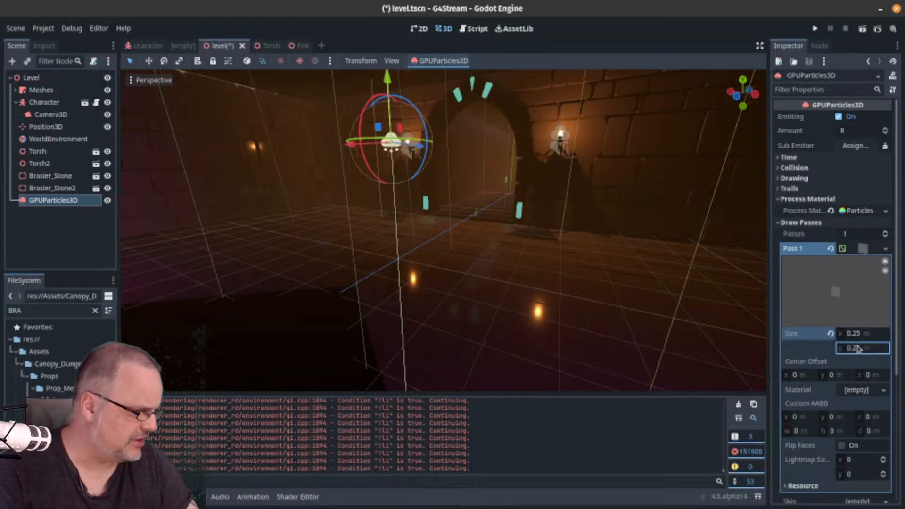
Step: Give the quad mesh a new StandardMaterial3D and try to set its transparency mode
left_click(862, 390)
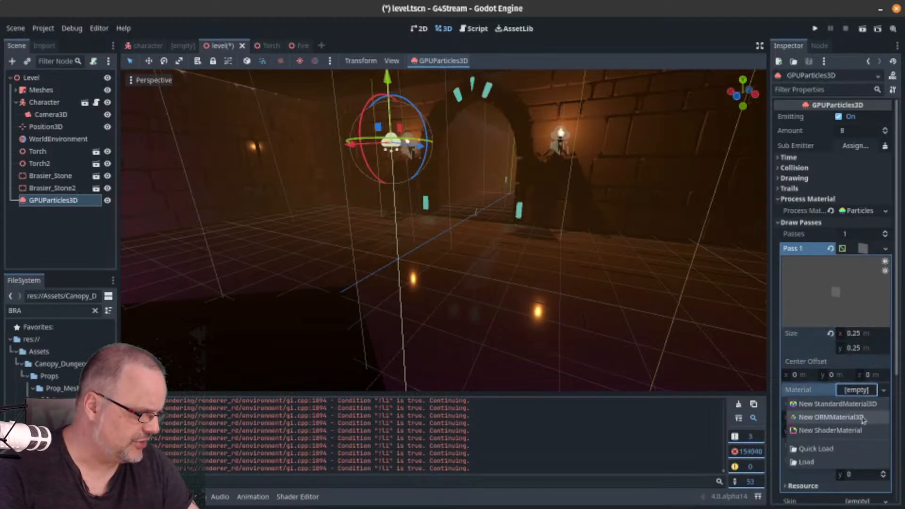
left_click(865, 404)
scroll(861, 390, "down", 7)
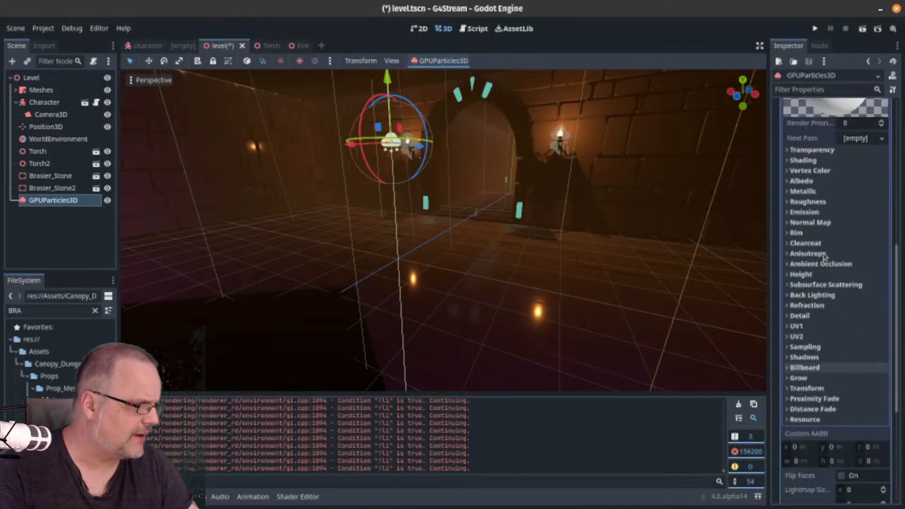
left_click(810, 150)
left_click(863, 162)
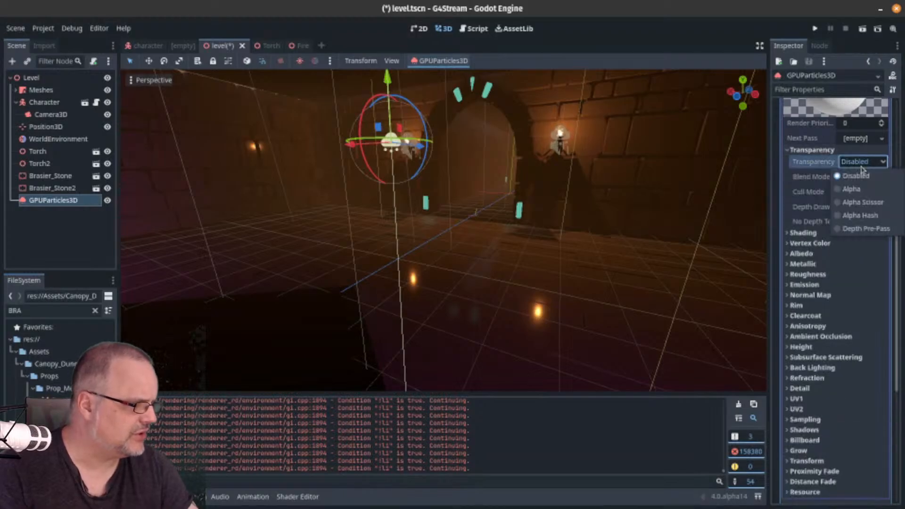
left_click(852, 179)
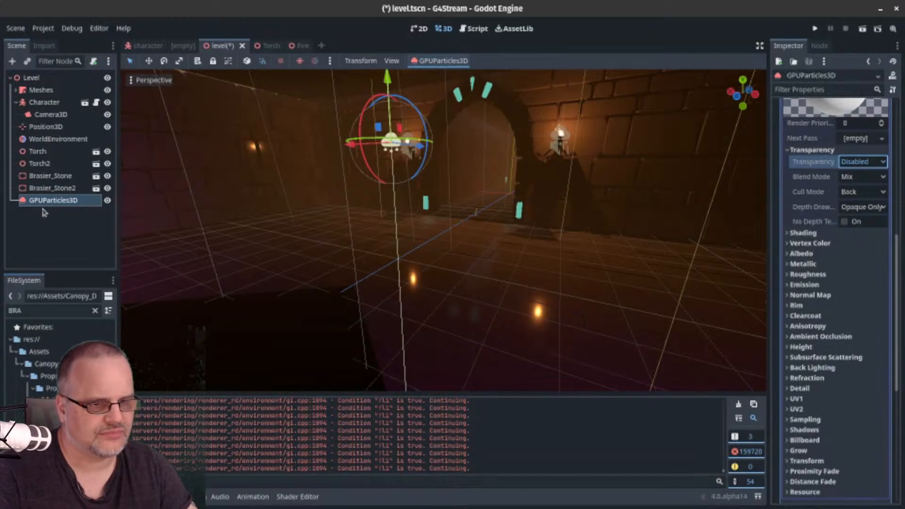
key("super")
key("Escape")
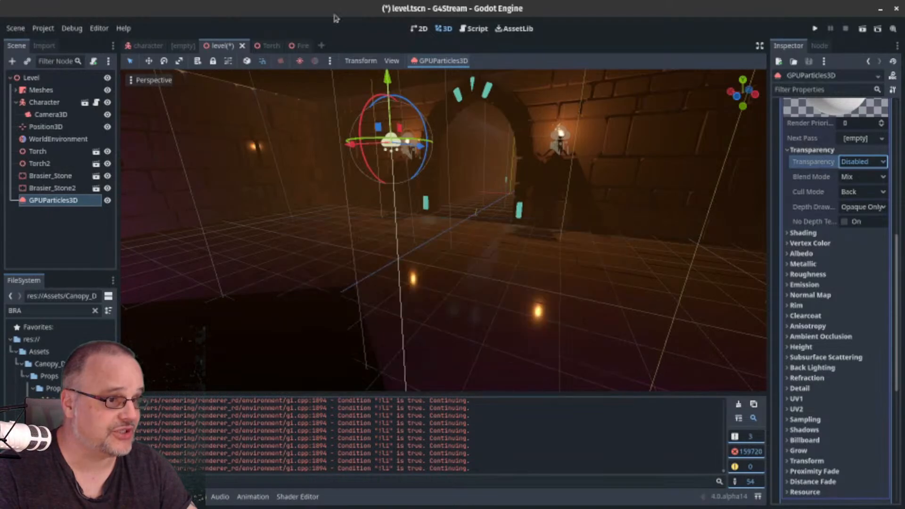
left_click_drag(326, 8, 335, 4)
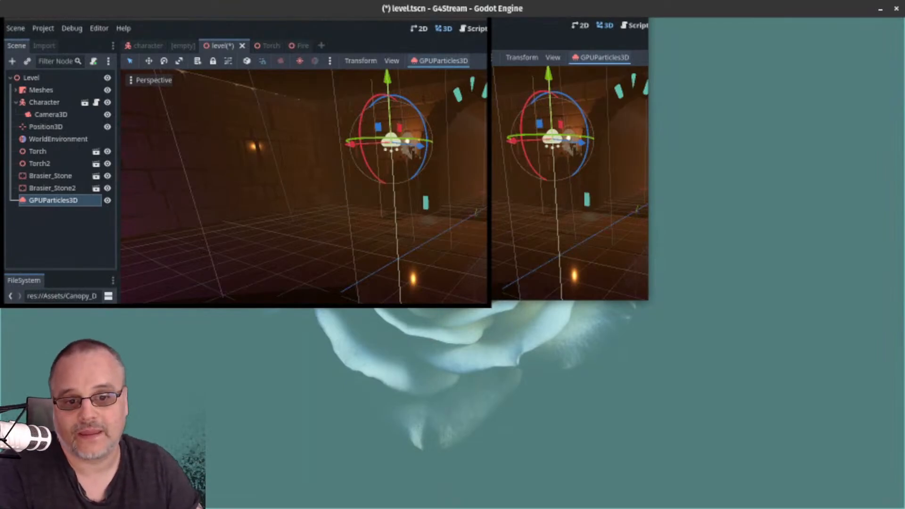
Step: Switch to the system monitor, end the Godot_v4.0-alpha14_linux.64 process and close the monitor
left_click_drag(1, 155, 557, 75)
scroll(312, 231, "down", 6)
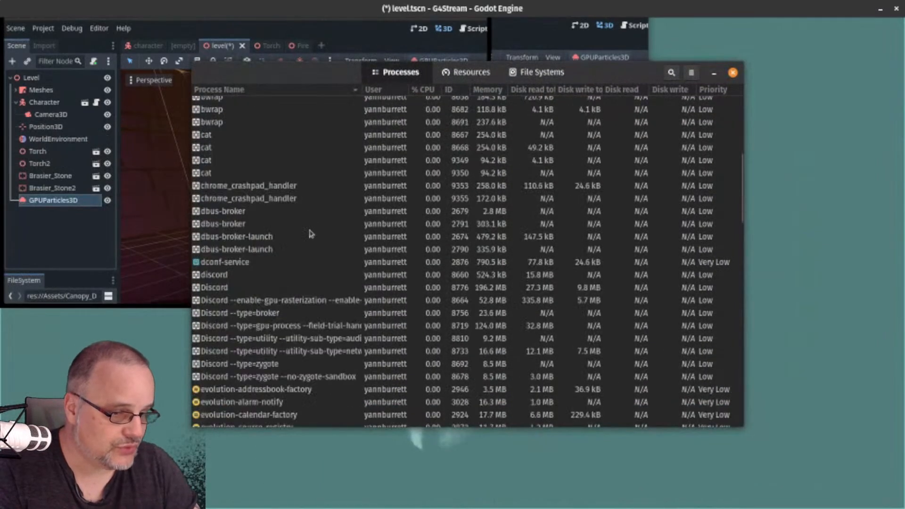
scroll(310, 233, "down", 8)
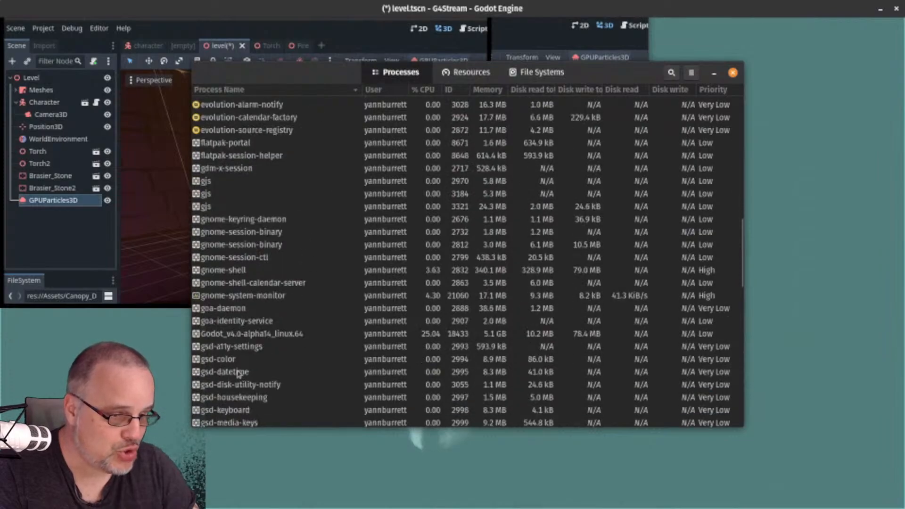
right_click(247, 334)
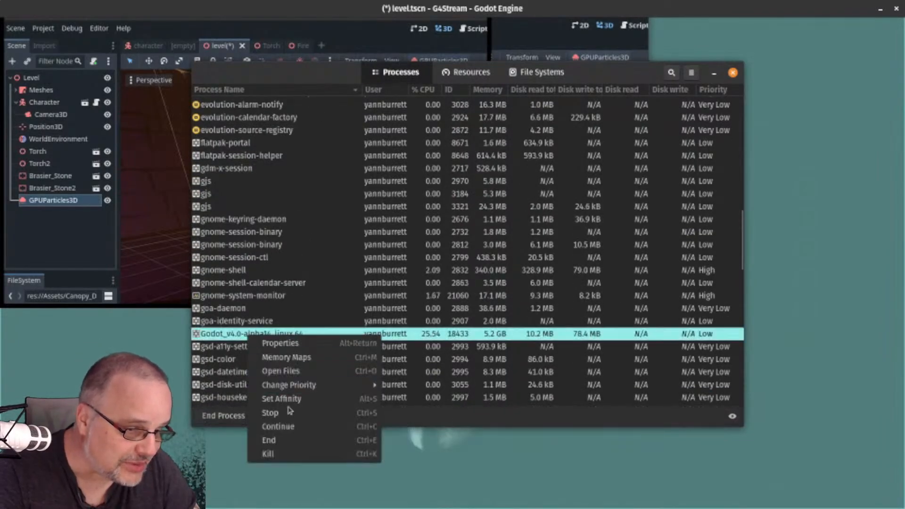
left_click(284, 439)
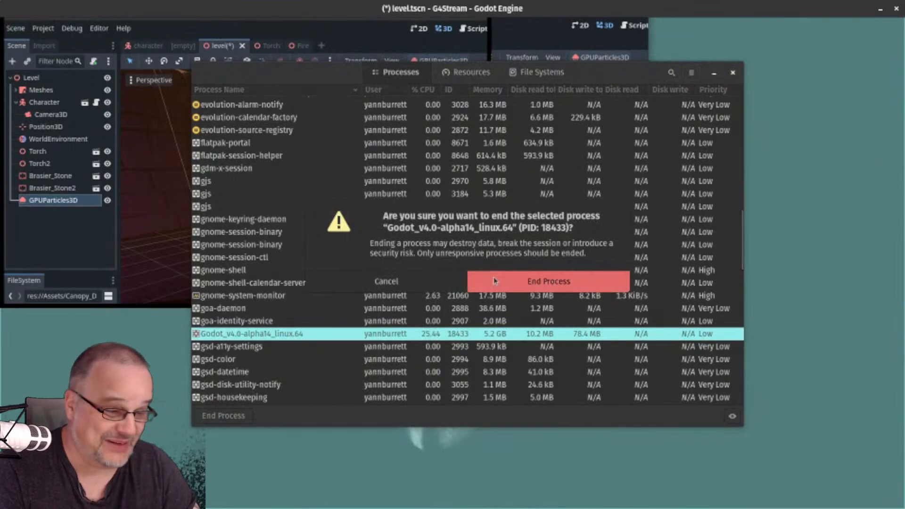
left_click(494, 281)
left_click(732, 75)
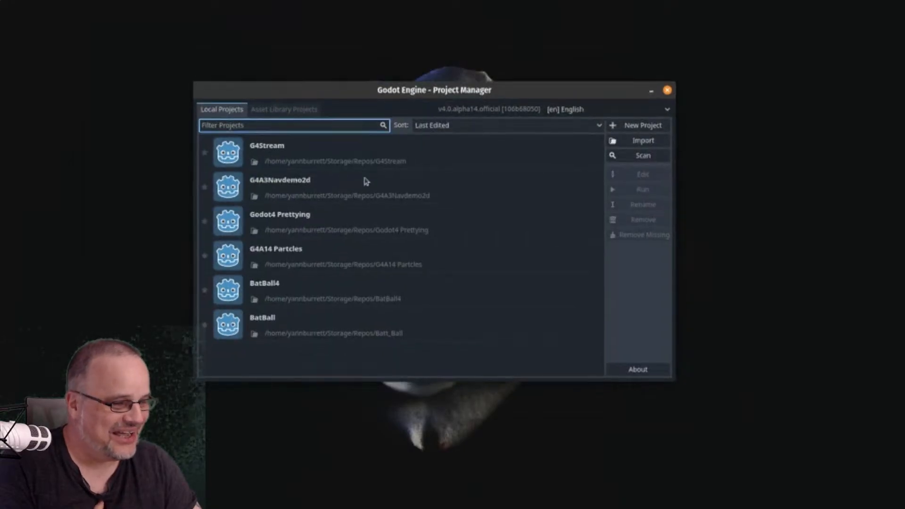
Step: Reopen the G4Stream project and switch to the level scene
double_click(333, 144)
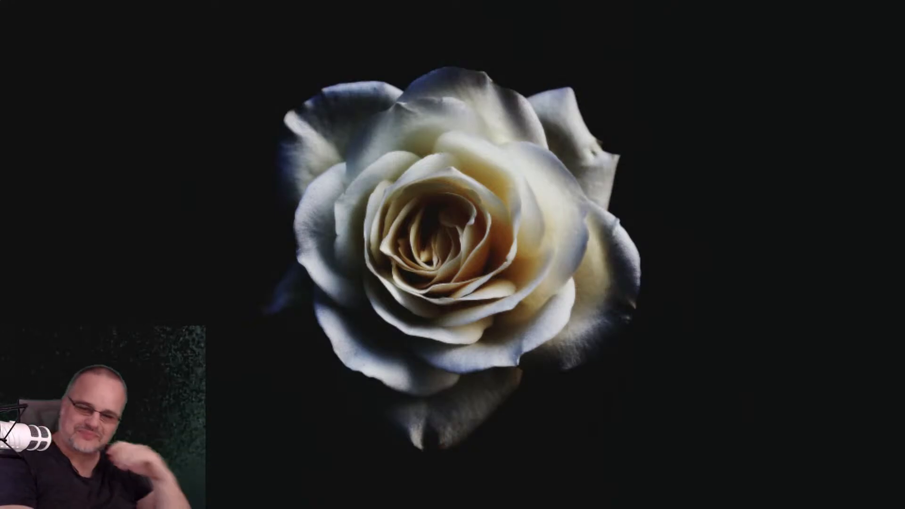
left_click_drag(502, 42, 466, 10)
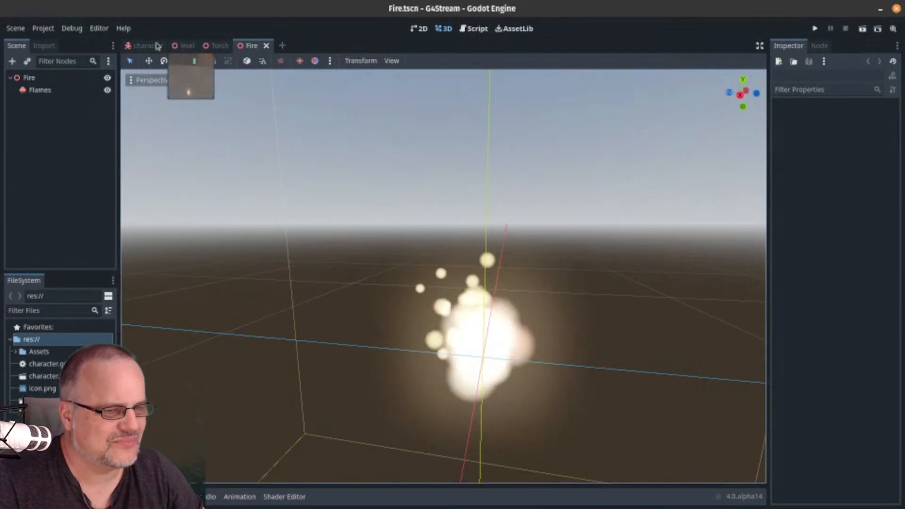
left_click(188, 48)
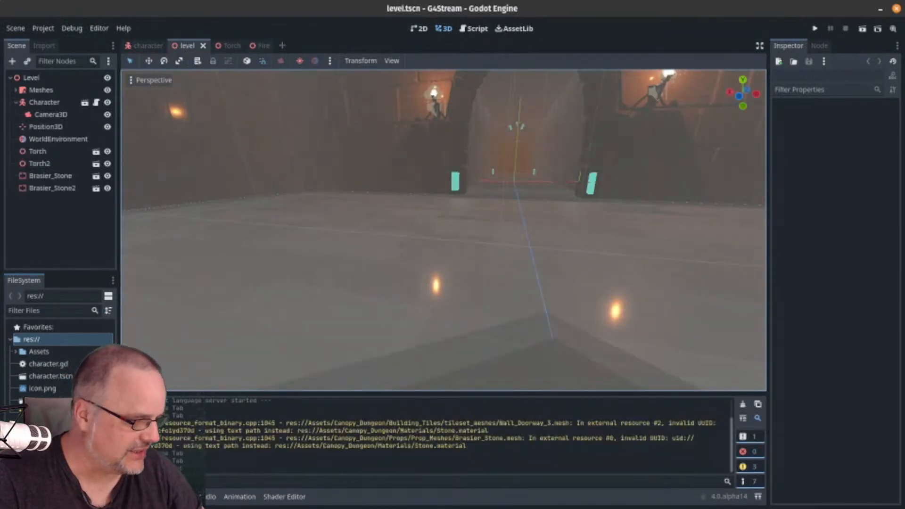
Step: Collapse the output log and disable the fog in the level's WorldEnvironment
left_click(137, 497)
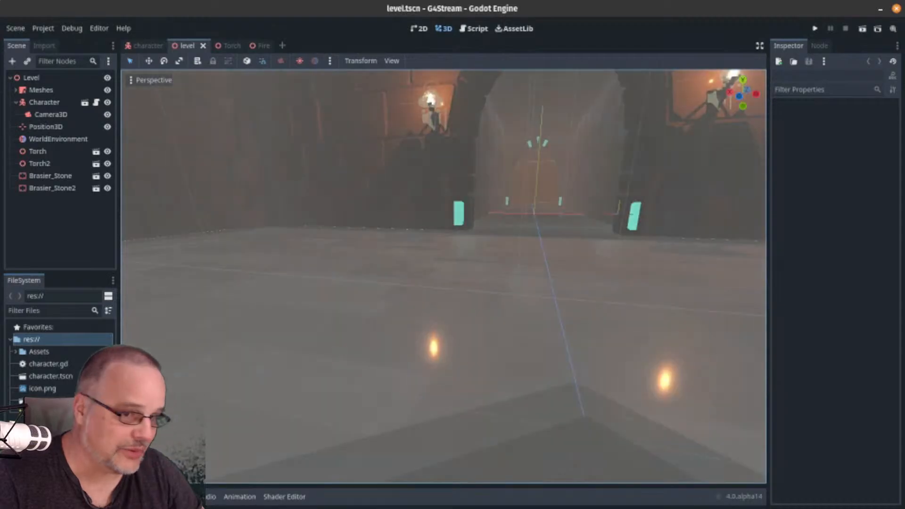
left_click(62, 139)
left_click(841, 461)
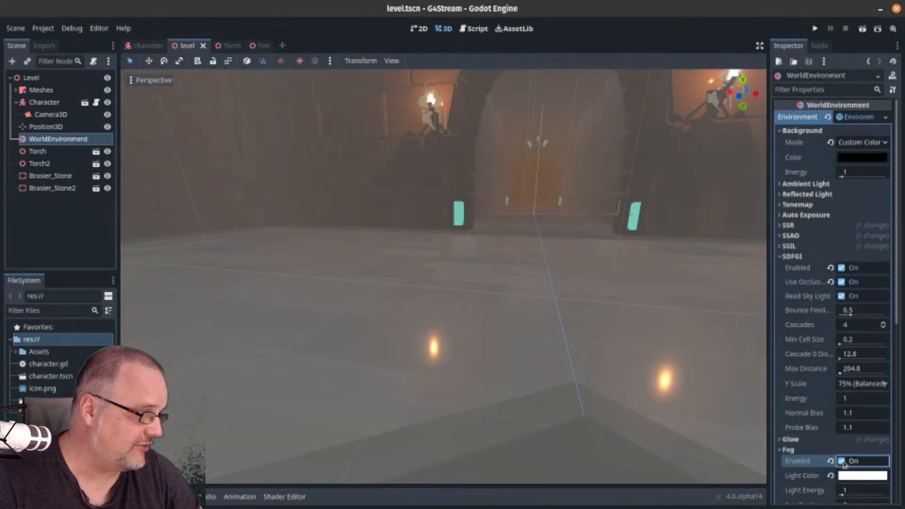
Step: Add a GPUParticles3D node as a child of the Level root node
left_click(31, 77)
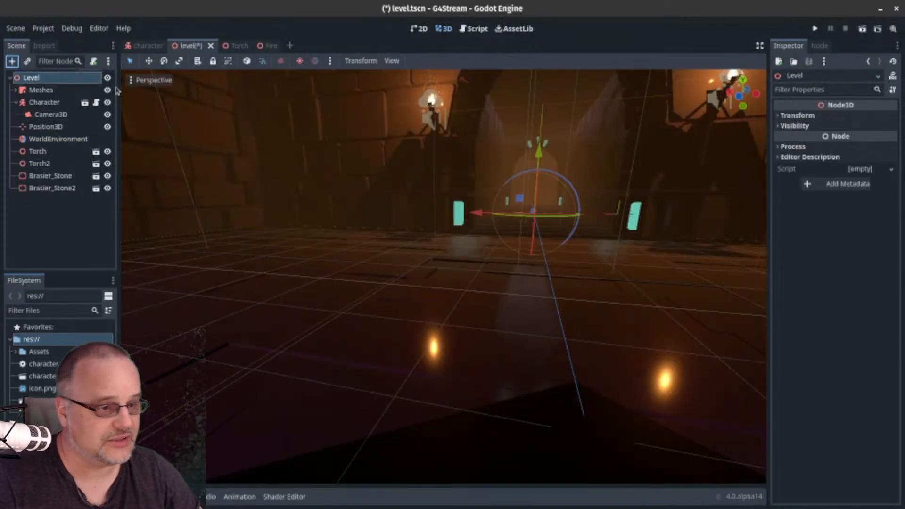
left_click(12, 61)
type("partic")
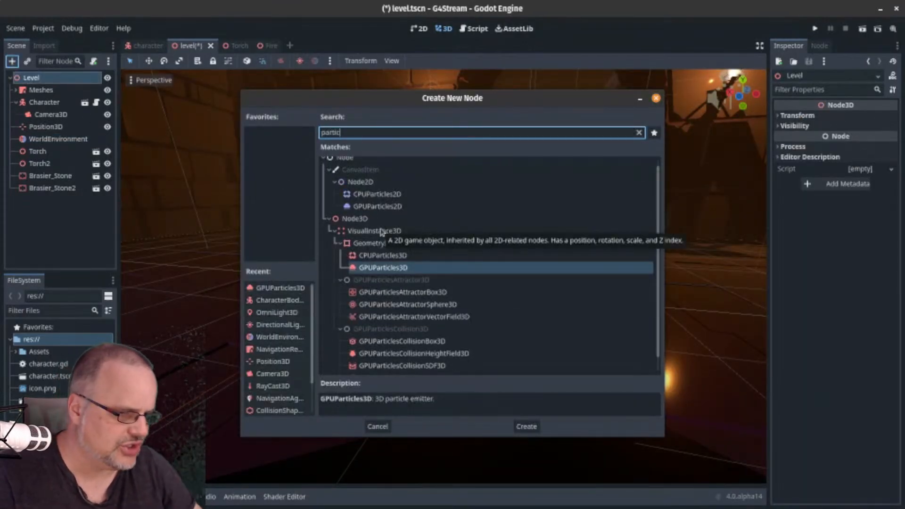
double_click(395, 269)
middle_click_drag(705, 259, 650, 263)
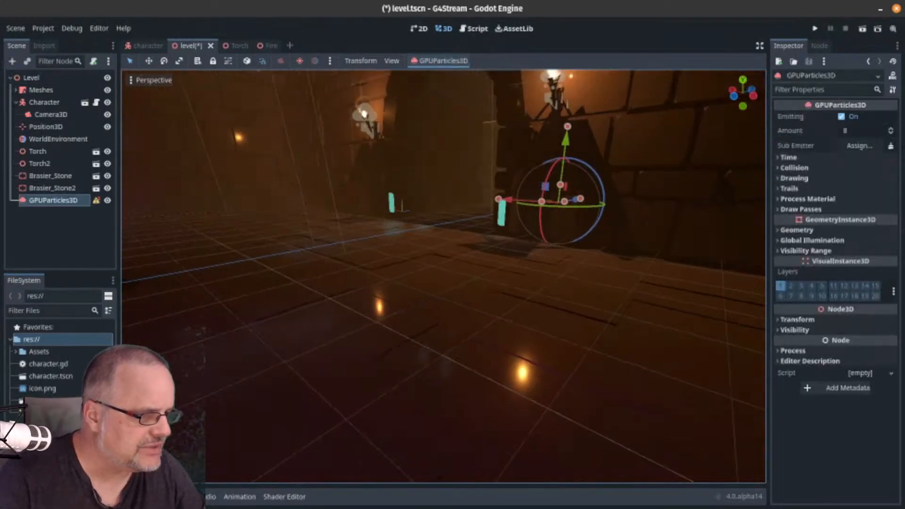
scroll(650, 262, "down", 5)
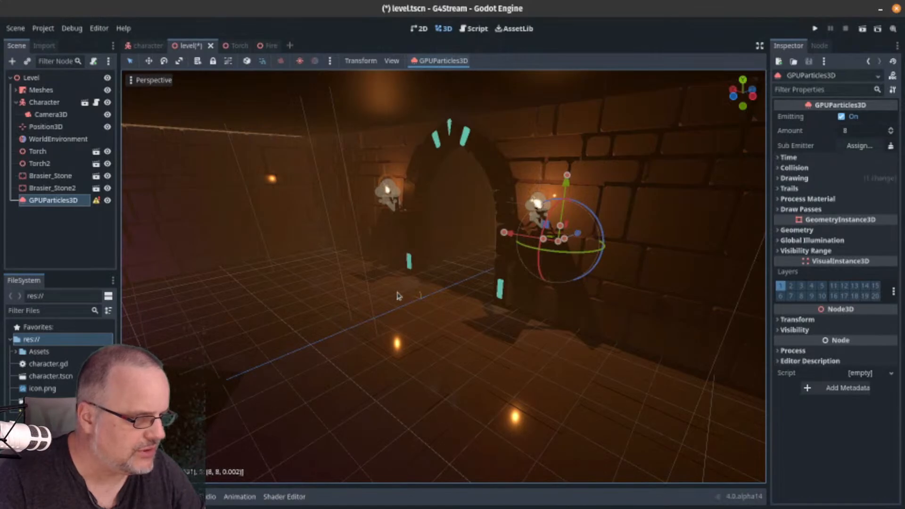
left_click_drag(505, 233, 519, 263)
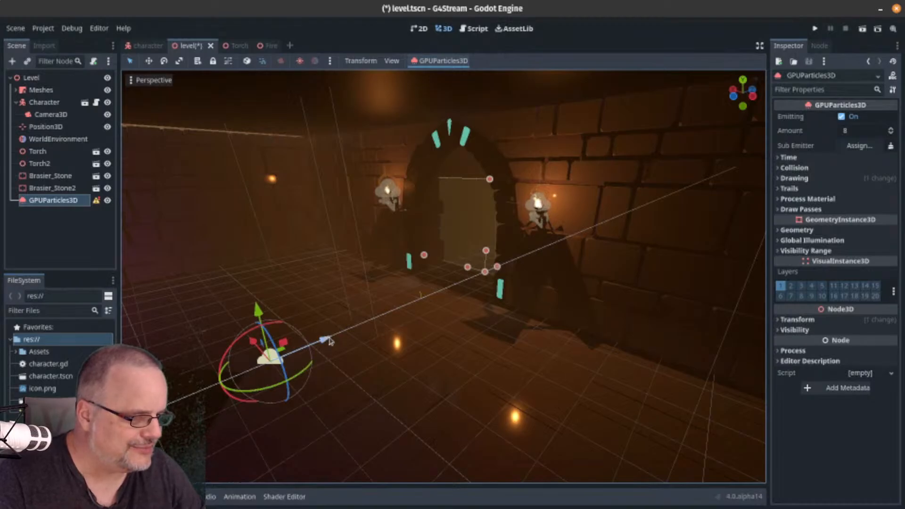
left_click_drag(327, 340, 142, 415)
key("ctrl+z")
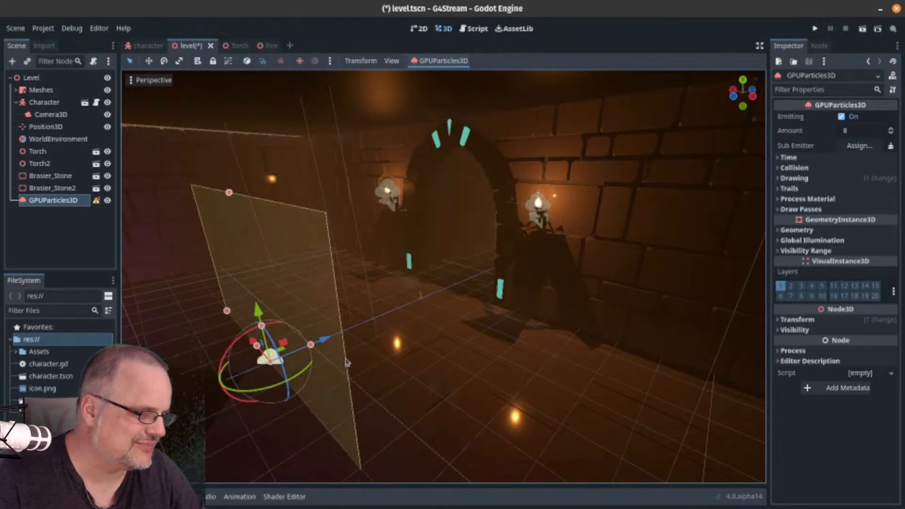
key("ctrl+z")
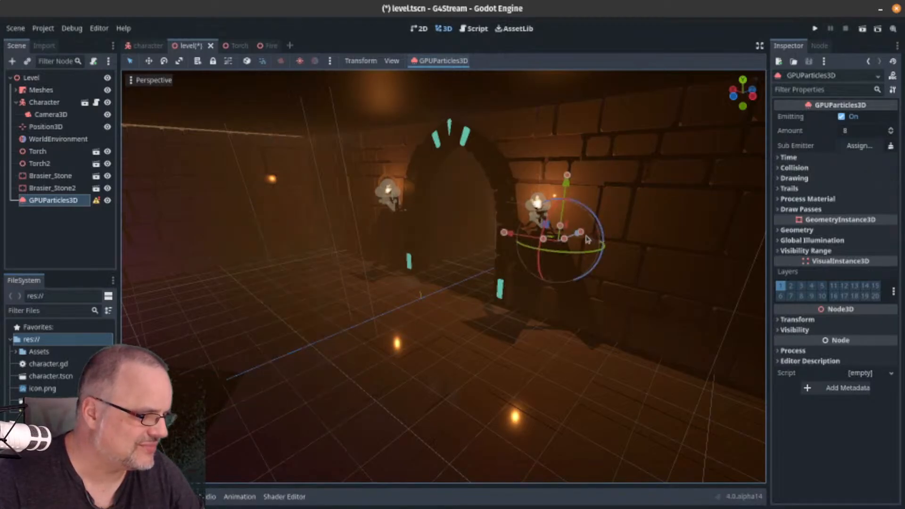
Step: Move the GPUParticles3D emitter along its Z axis from the archway wall into the middle of the room
left_click_drag(577, 233, 386, 307)
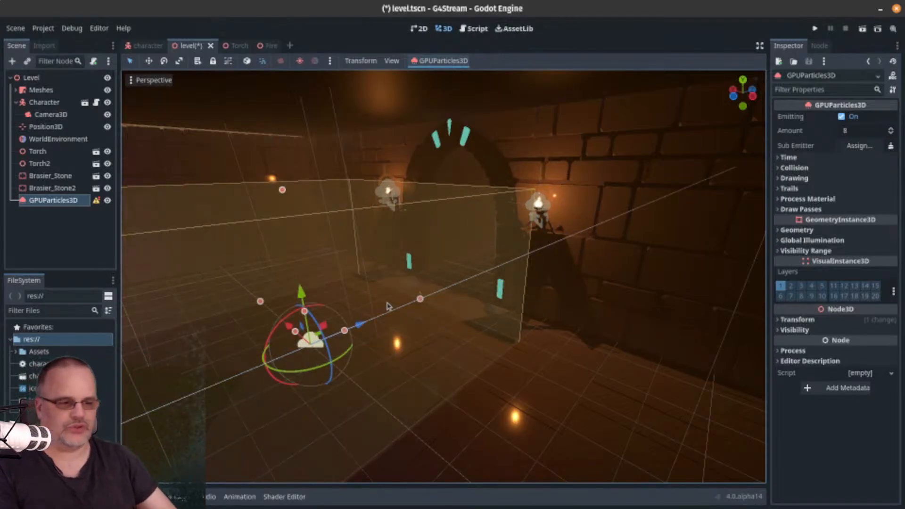
mouse_move(305, 288)
left_mouse_down()
mouse_move(312, 214)
mouse_move(314, 288)
left_mouse_up()
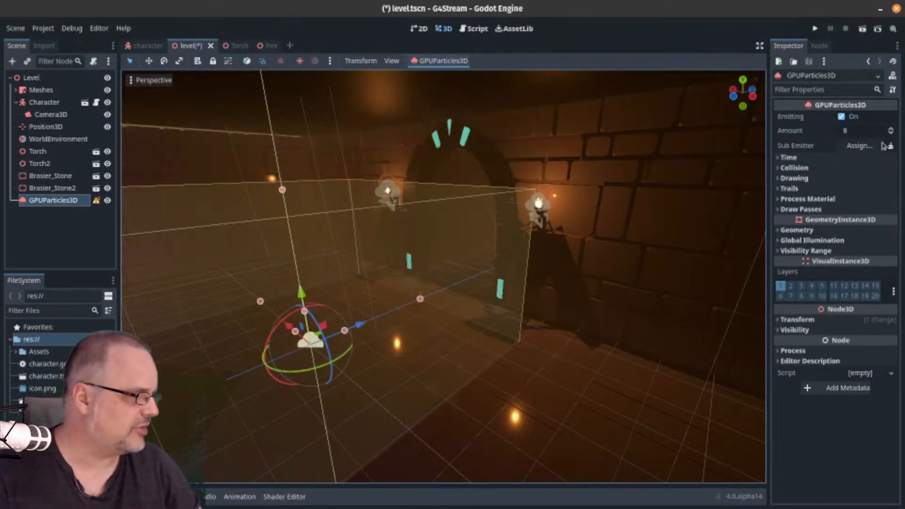
Step: Assign a new ParticlesMaterial as the process material of the GPUParticles3D node
left_click(857, 200)
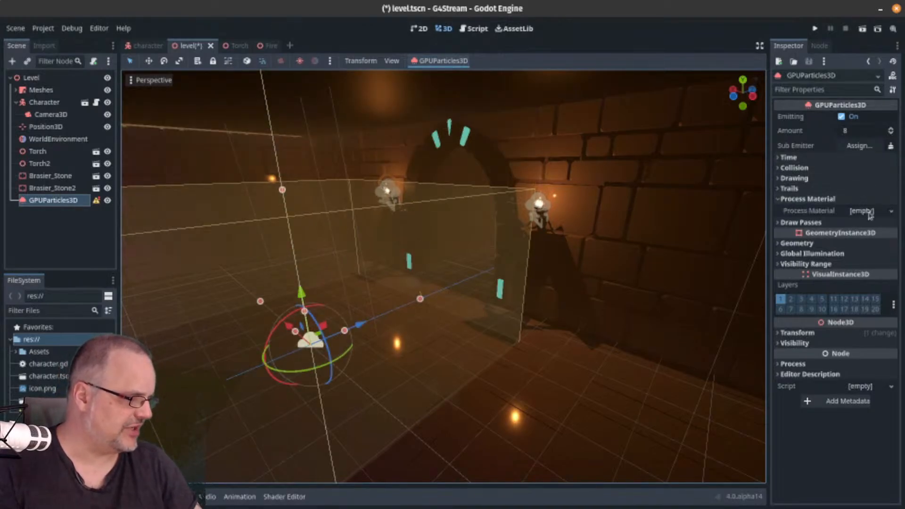
left_click(860, 210)
left_click(859, 238)
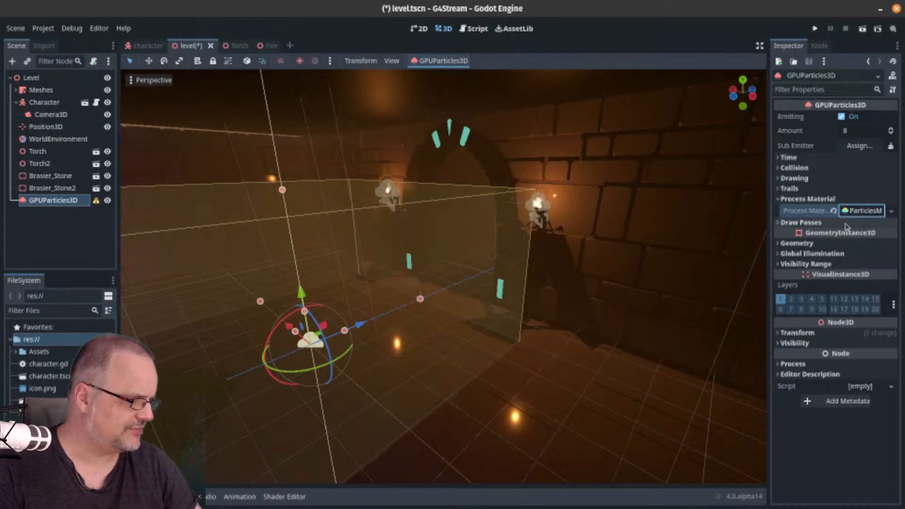
Step: Assign a new QuadMesh to draw pass 1 of the GPUParticles3D node
left_click(847, 224)
left_click(867, 249)
left_click(795, 254)
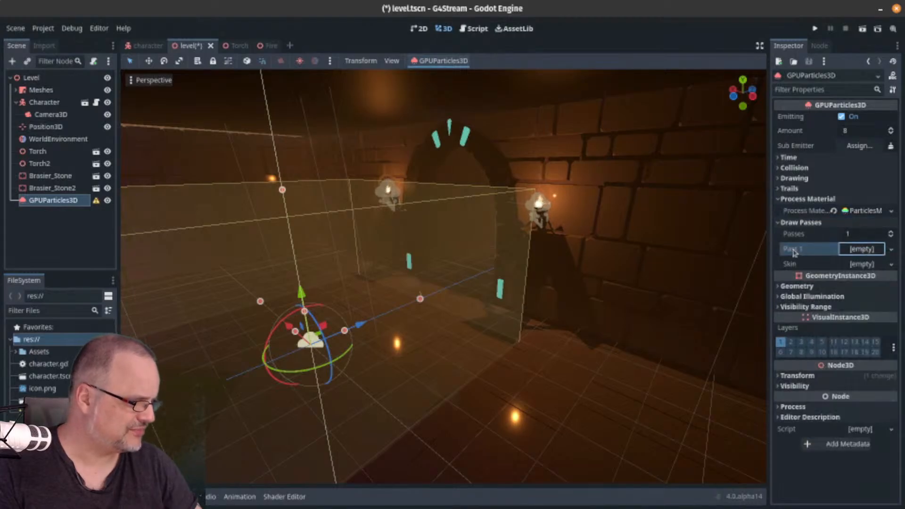
left_click(872, 252)
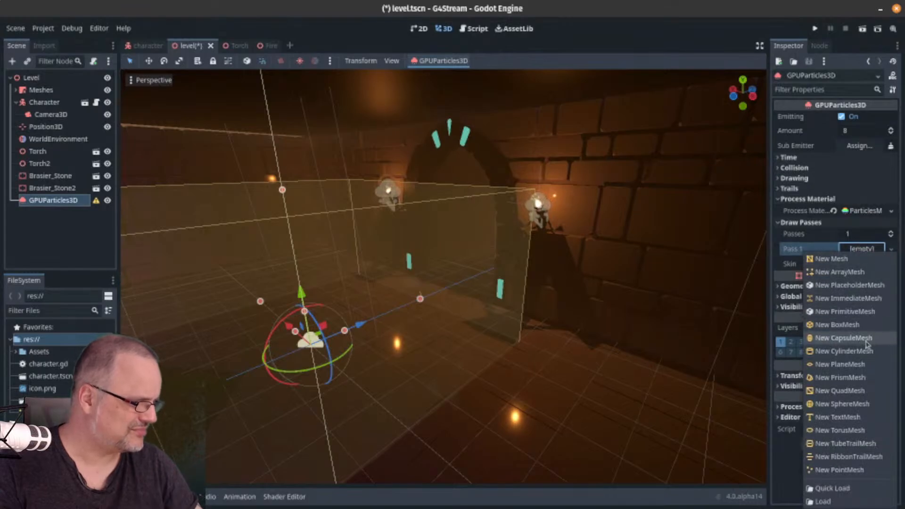
left_click(851, 391)
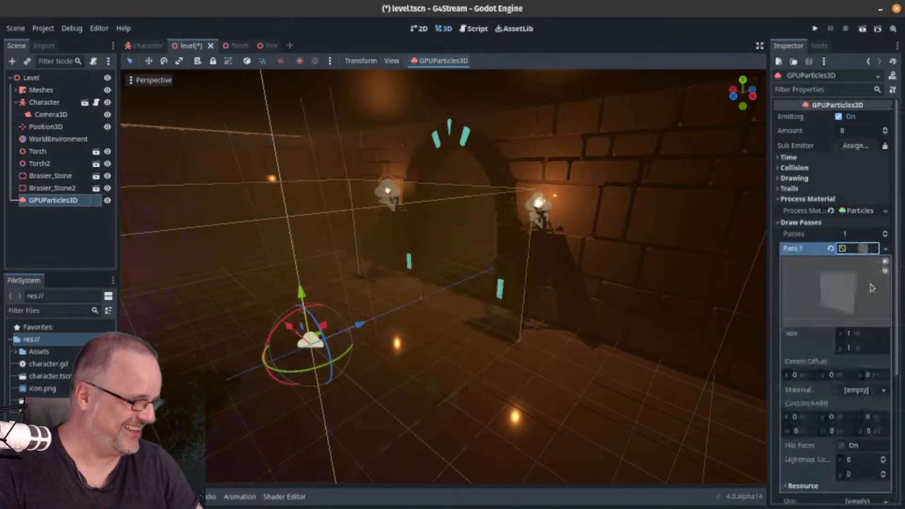
Step: Set the quad mesh's size to 0.25 by 0.25 m and give it a new StandardMaterial3D
left_click(858, 334)
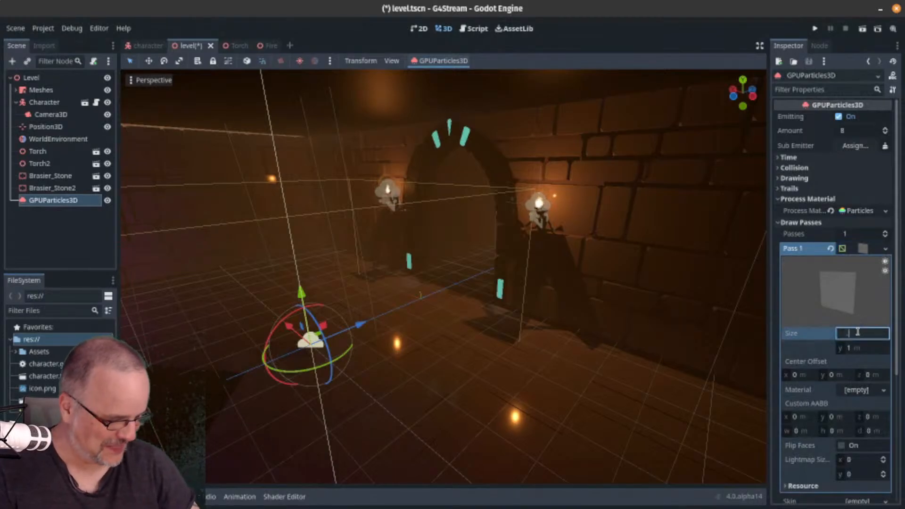
type("0.25")
key("Tab")
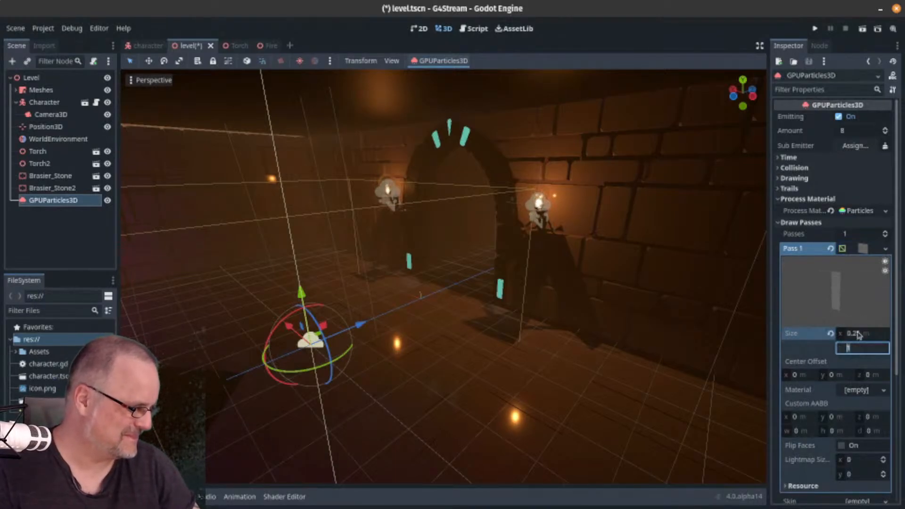
type(".25")
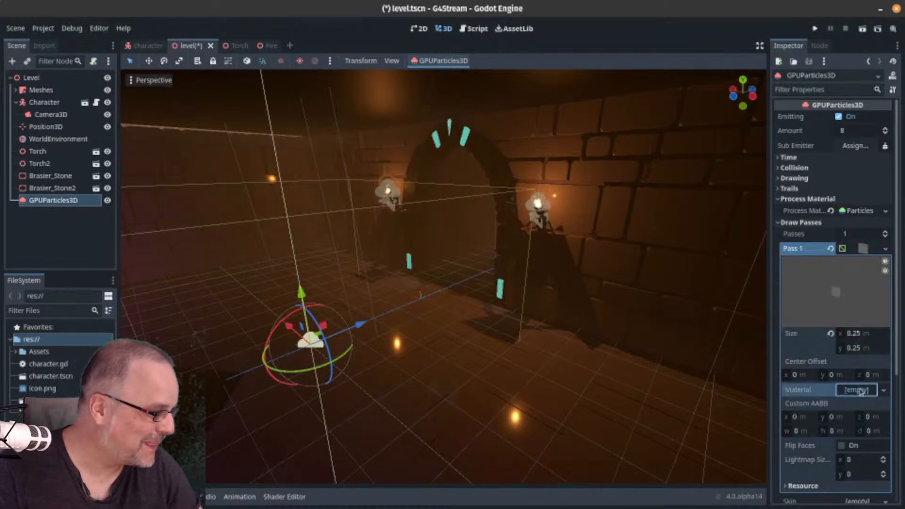
left_click(857, 390)
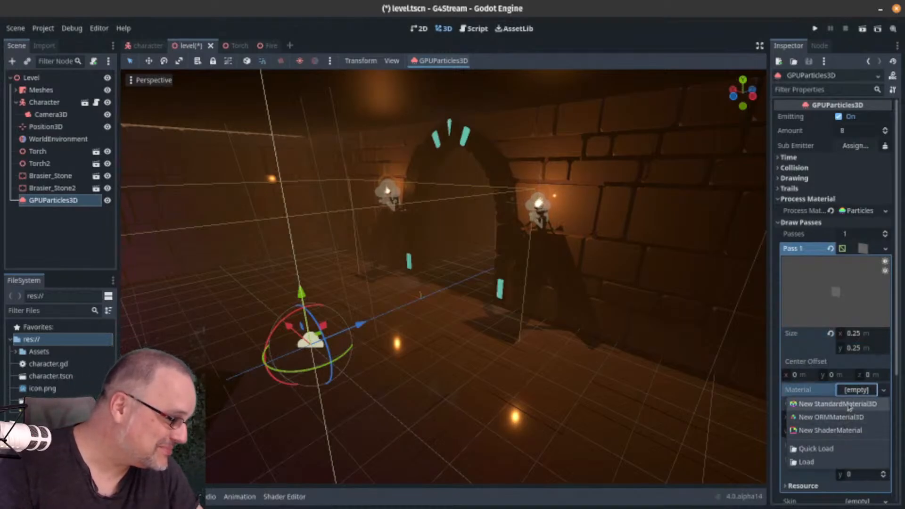
left_click(849, 406)
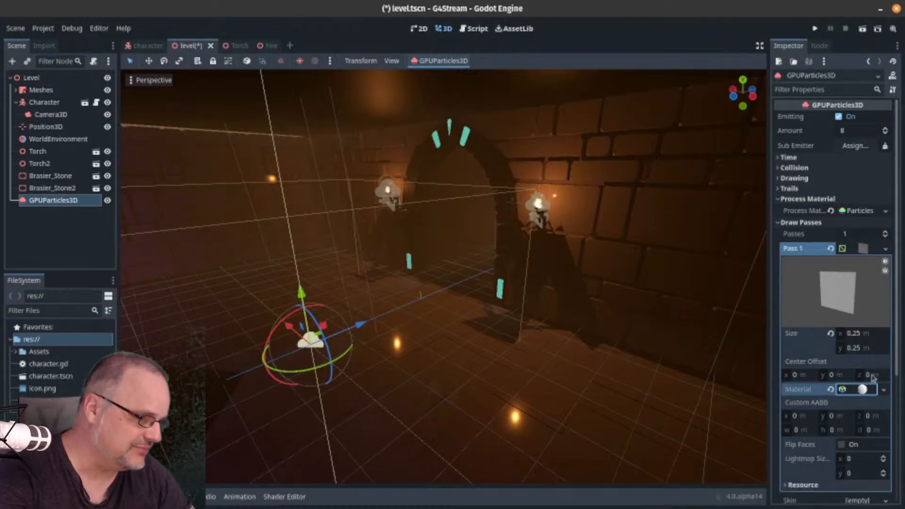
Step: Change the transparency mode of the quad mesh's StandardMaterial3D
left_click(862, 389)
scroll(862, 400, "down", 5)
scroll(862, 401, "down", 5)
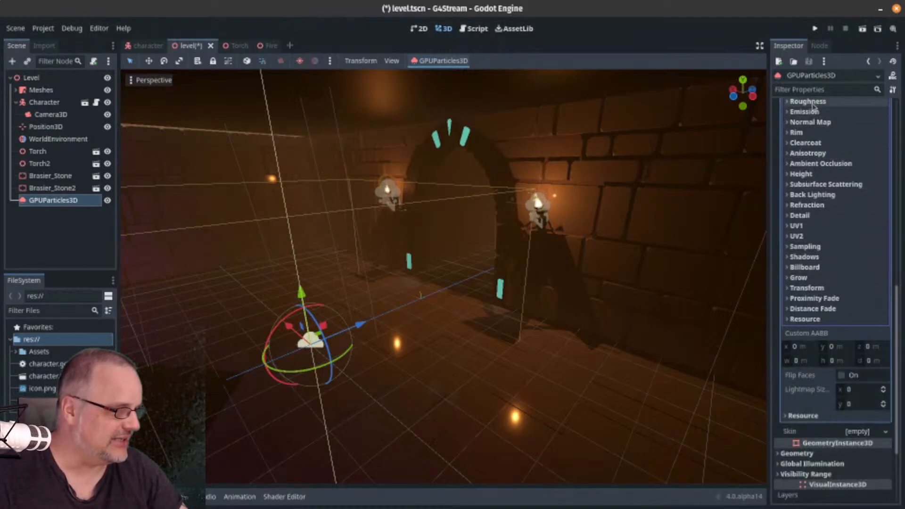
scroll(815, 179, "up", 4)
left_click(812, 200)
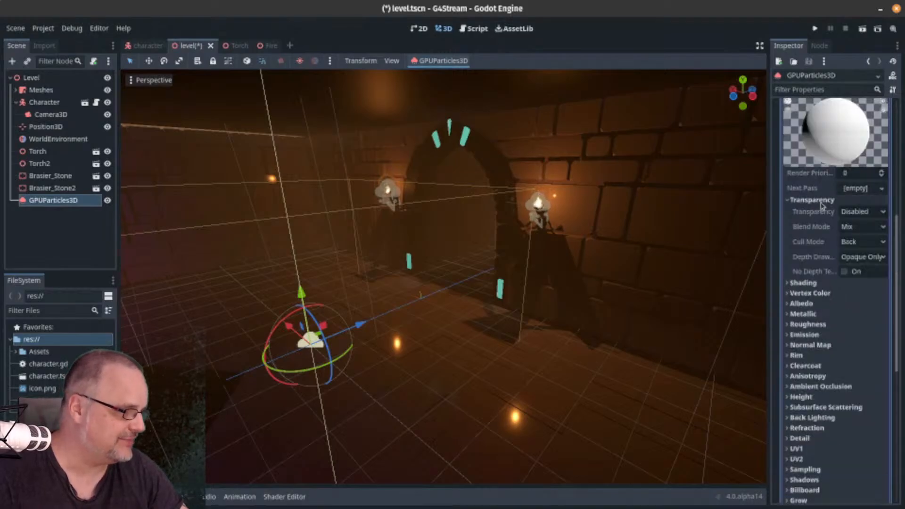
left_click(863, 212)
left_click(844, 232)
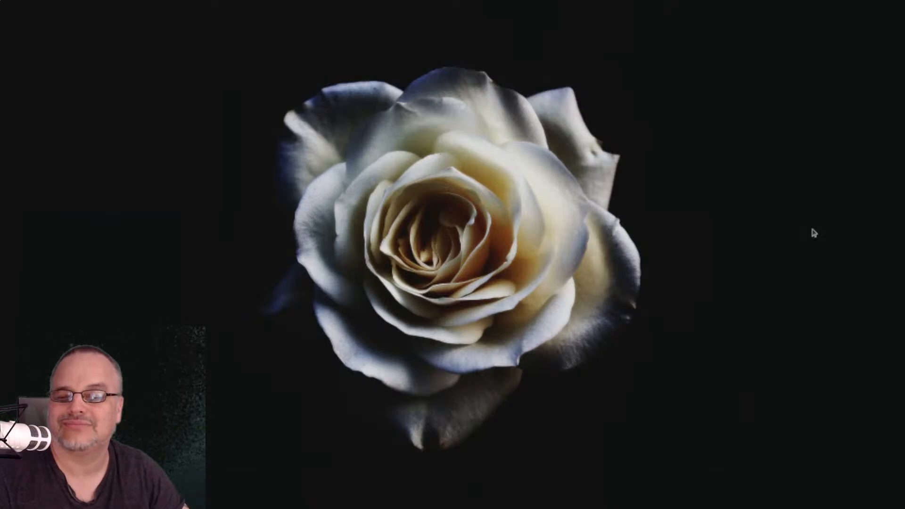
Step: Switch to the Godot 4 Alpha folder in Files and look around the room scene of the Godot4 Prettying project
key("super")
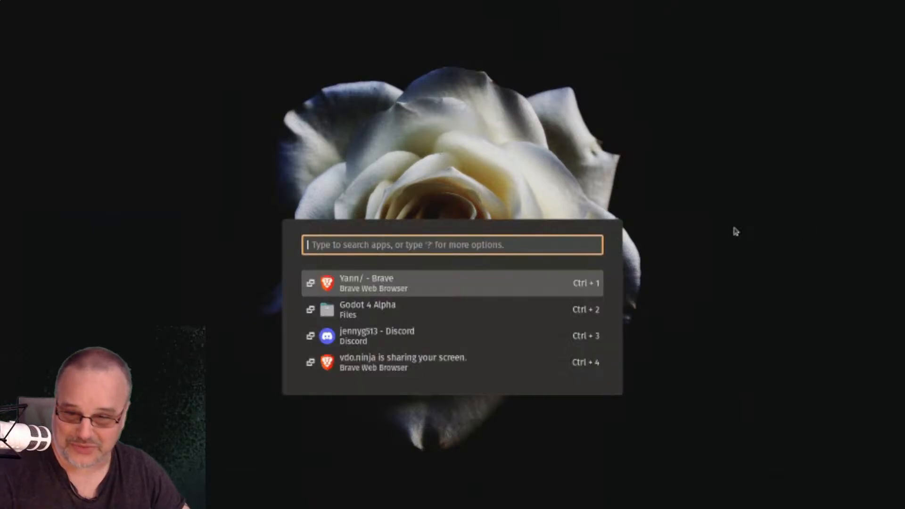
left_click(402, 308)
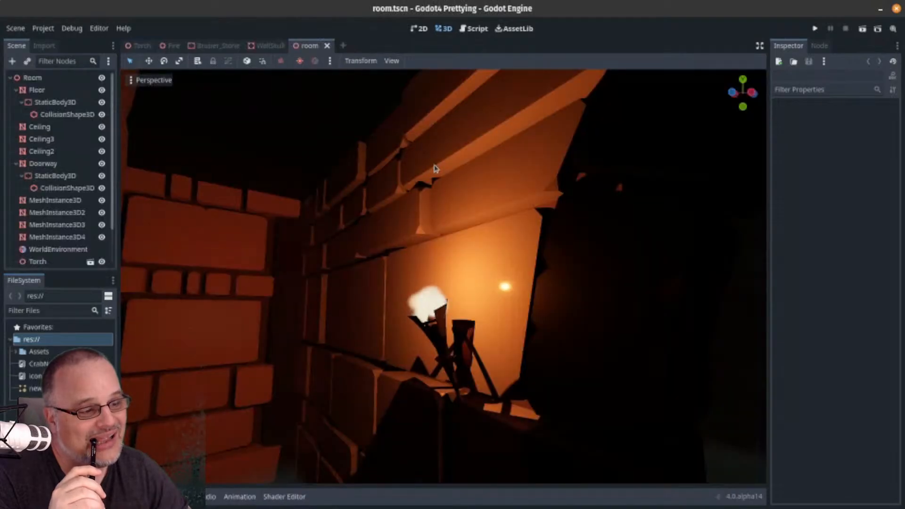
right_click_drag(443, 276, 434, 184)
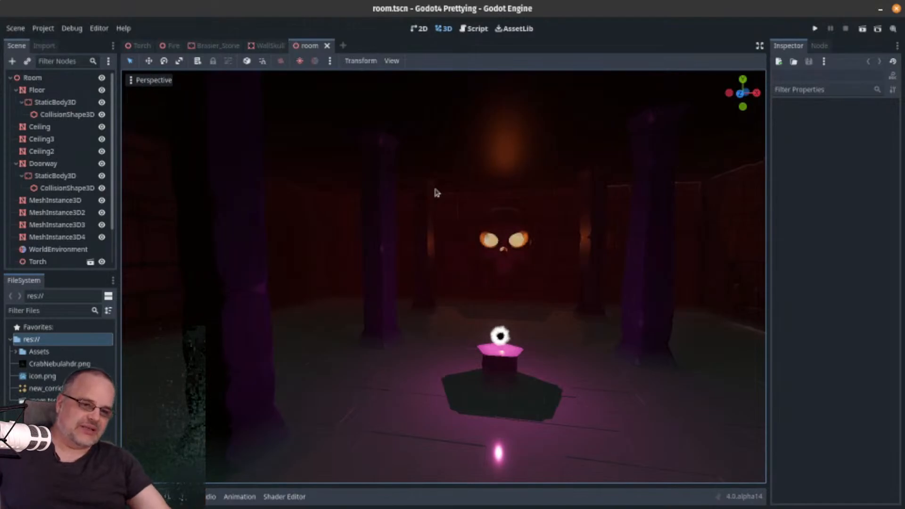
right_click_drag(291, 410, 174, 177)
Step: Open the Fire scene and select its Flames particle node
left_click(171, 45)
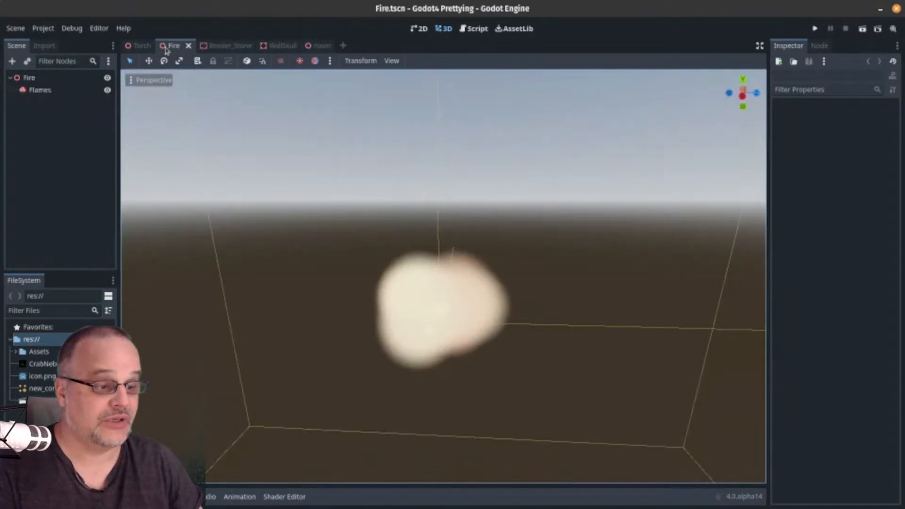
left_click(64, 93)
mouse_move(452, 222)
right_mouse_down()
mouse_move(406, 224)
mouse_move(480, 223)
mouse_move(452, 222)
right_mouse_up()
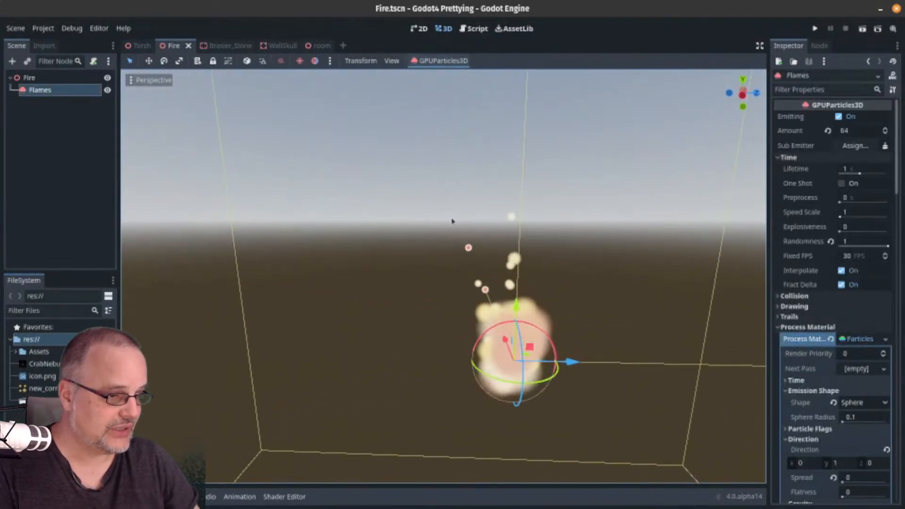
Step: Add a StaticBody3D directly under the Fire root and raise it along its Y axis above the flames
left_click(13, 62)
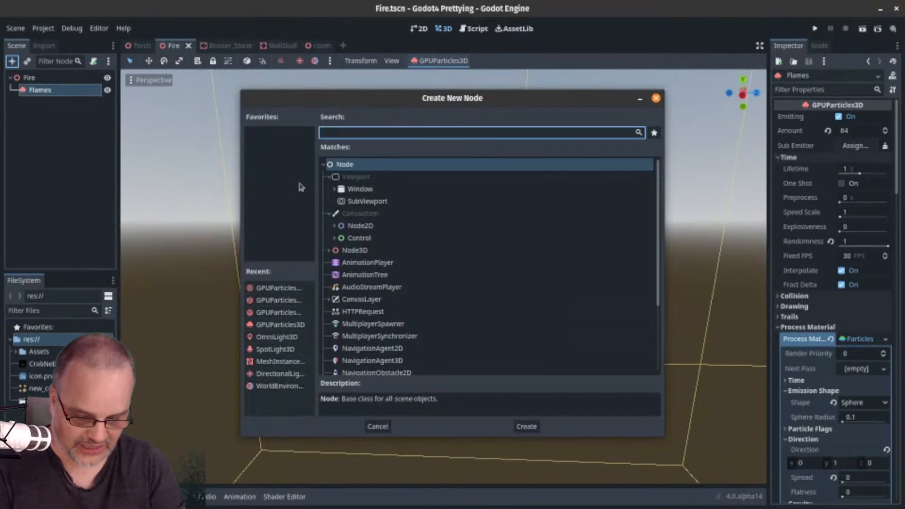
type("static")
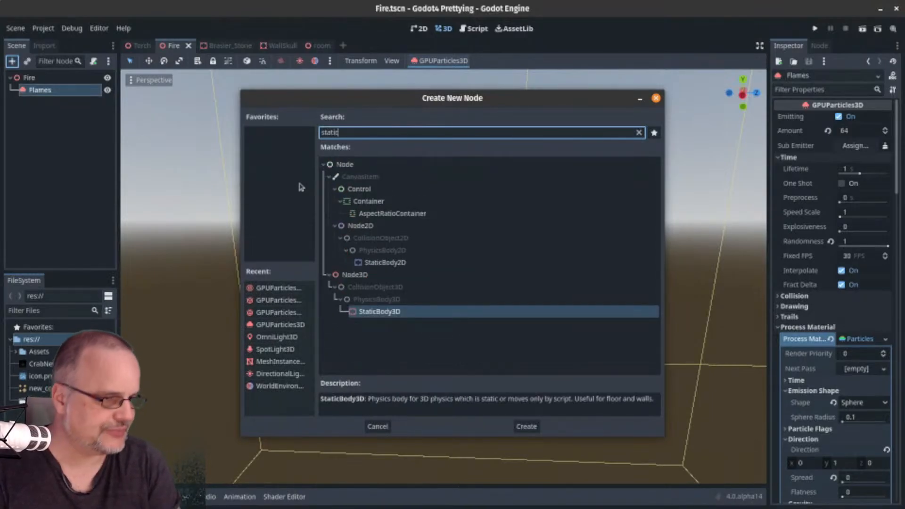
key("Return")
left_click_drag(52, 104, 80, 79)
left_click(40, 90)
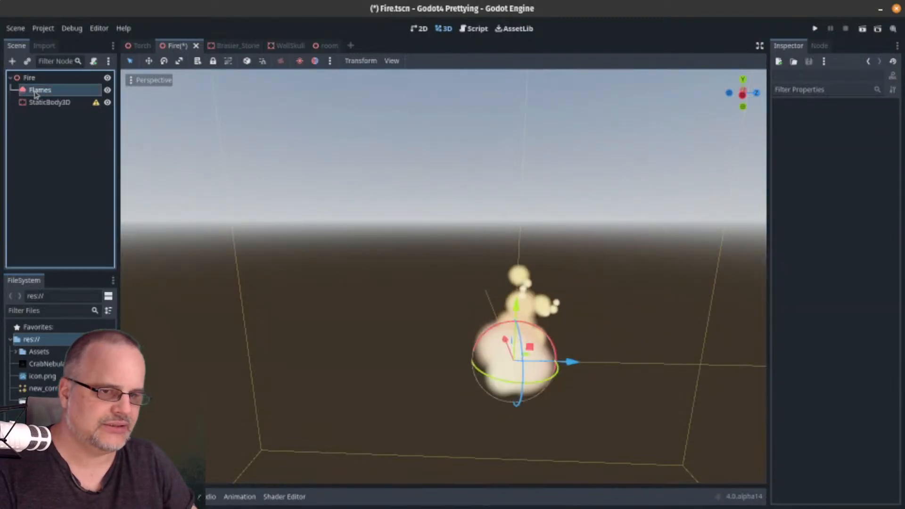
left_click(49, 102)
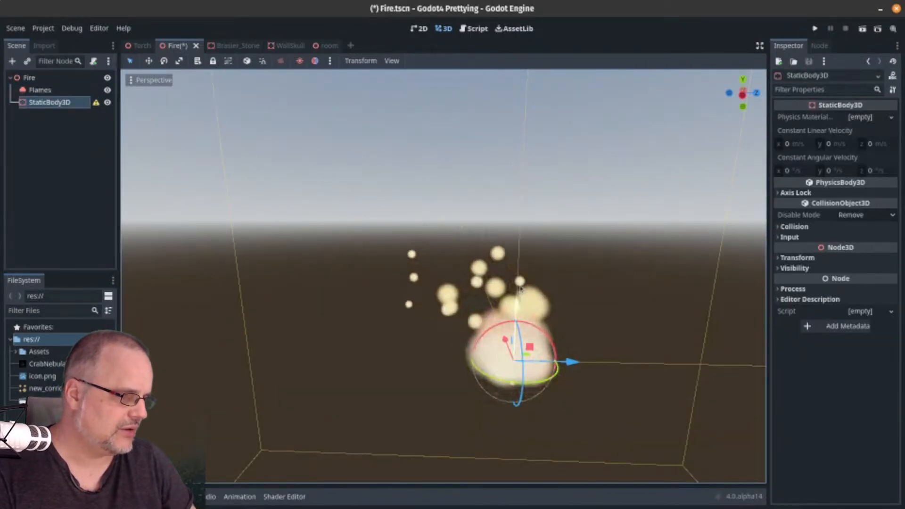
left_click_drag(521, 289, 550, 129)
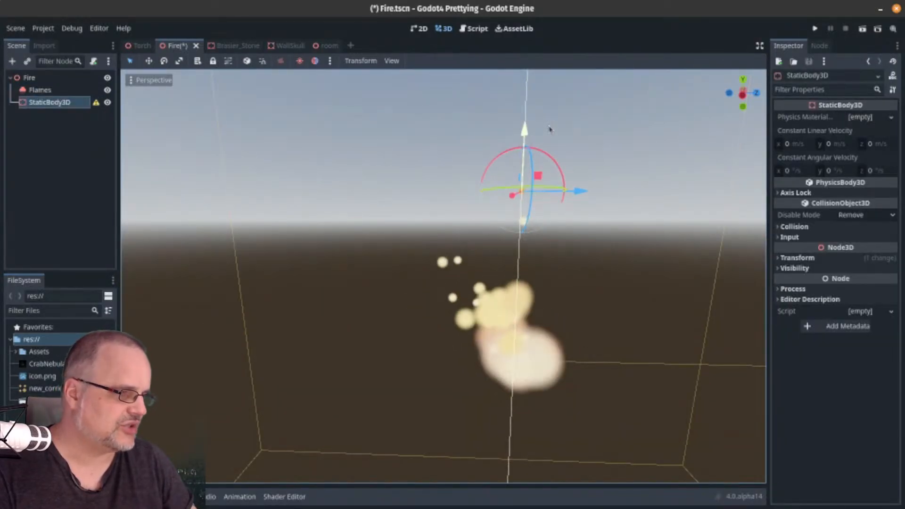
Step: Add a MeshInstance3D as a child of the StaticBody3D
left_click(12, 61)
type("mesh")
key("Return")
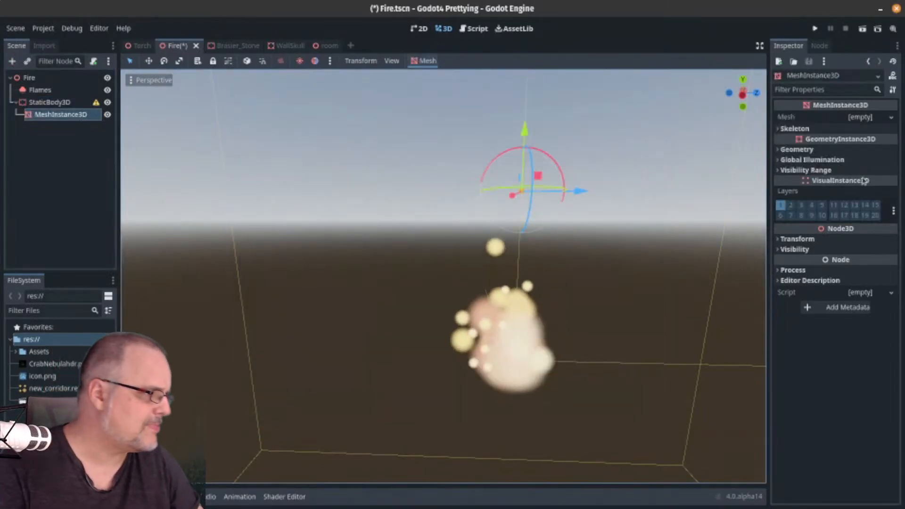
left_click(864, 117)
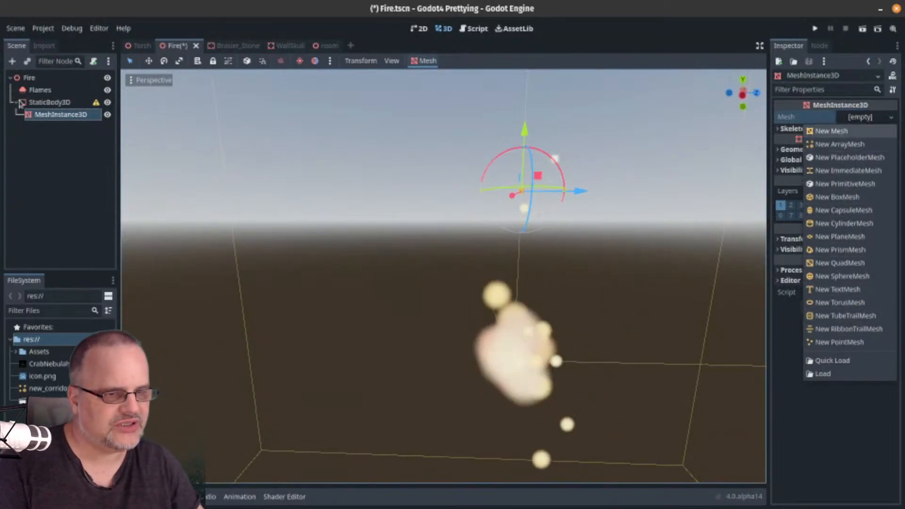
Step: Move the MeshInstance3D out of the StaticBody3D to the Fire root and delete the StaticBody3D
left_click(37, 105)
left_click_drag(37, 106, 59, 117)
right_click(59, 117)
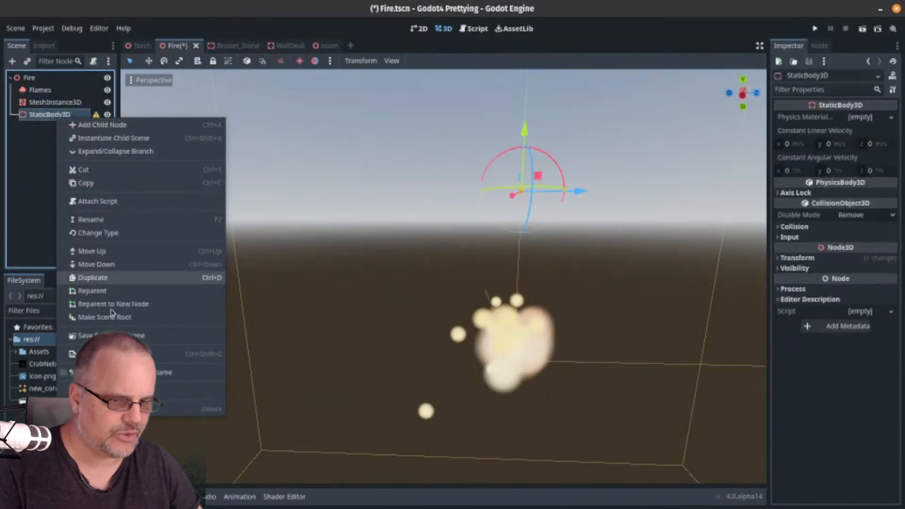
key("Delete")
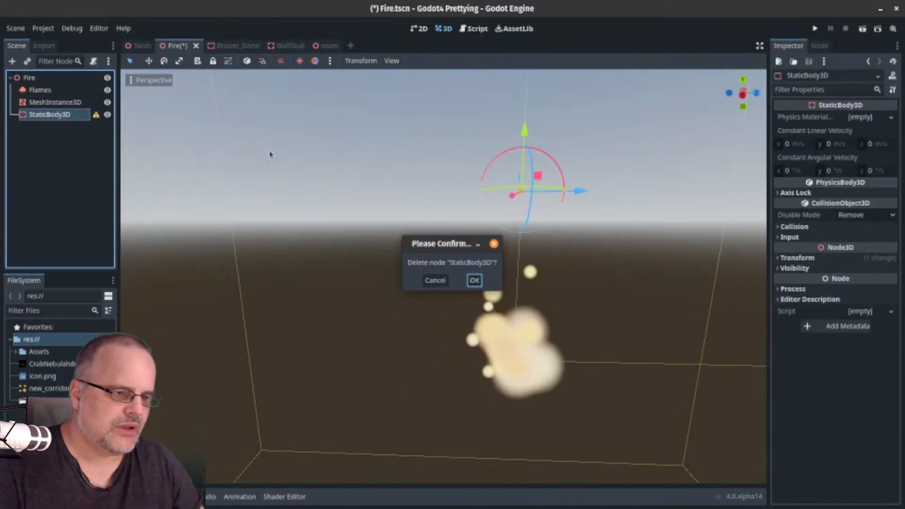
left_click(474, 281)
Step: Rename the MeshInstance3D node to BALL
left_click(63, 103)
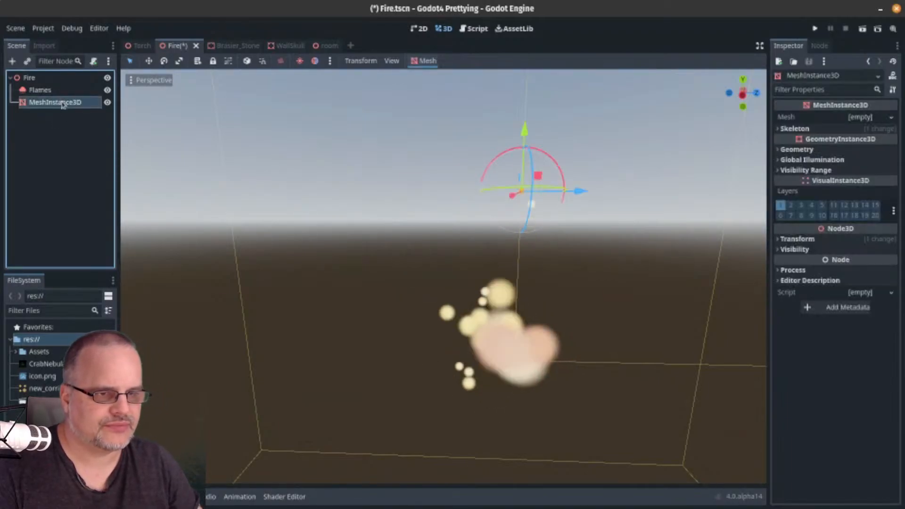
double_click(56, 102)
type("BALL")
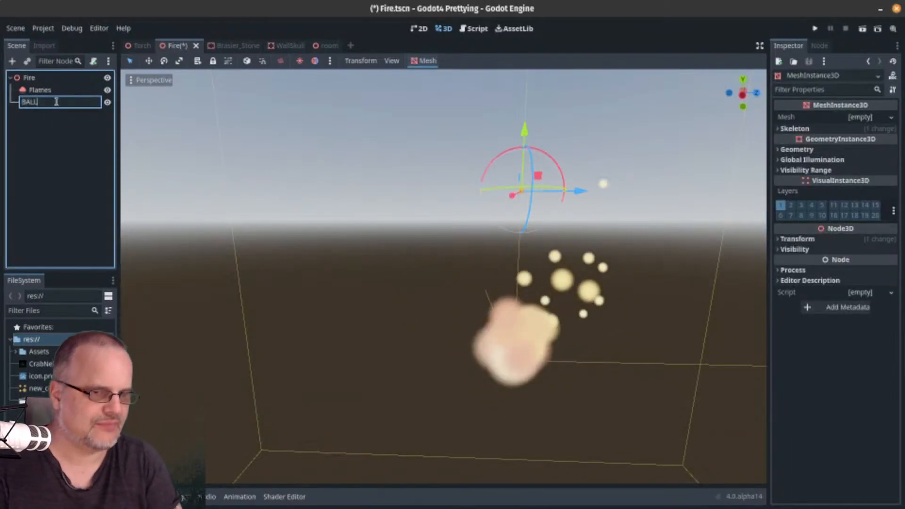
key("Return")
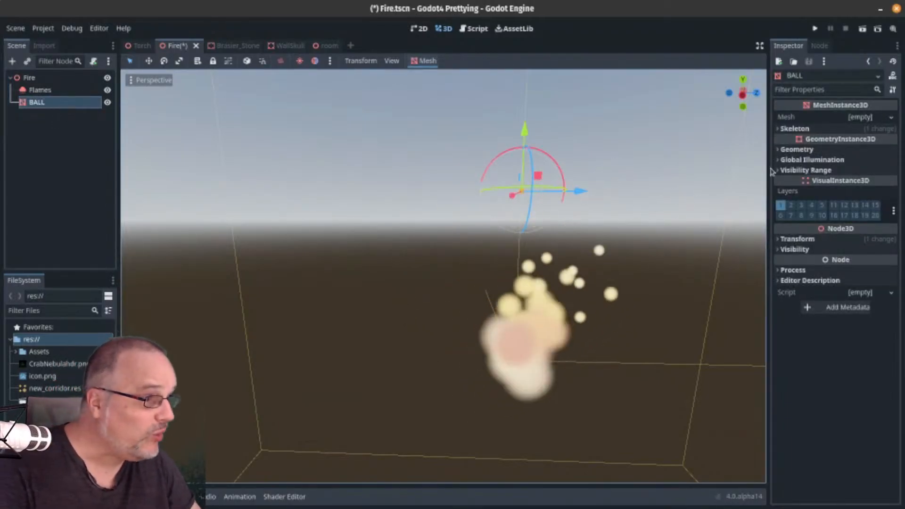
Step: Assign a new SphereMesh to BALL with a radius of 0.25 m and a height of 0.5 m
left_click(860, 117)
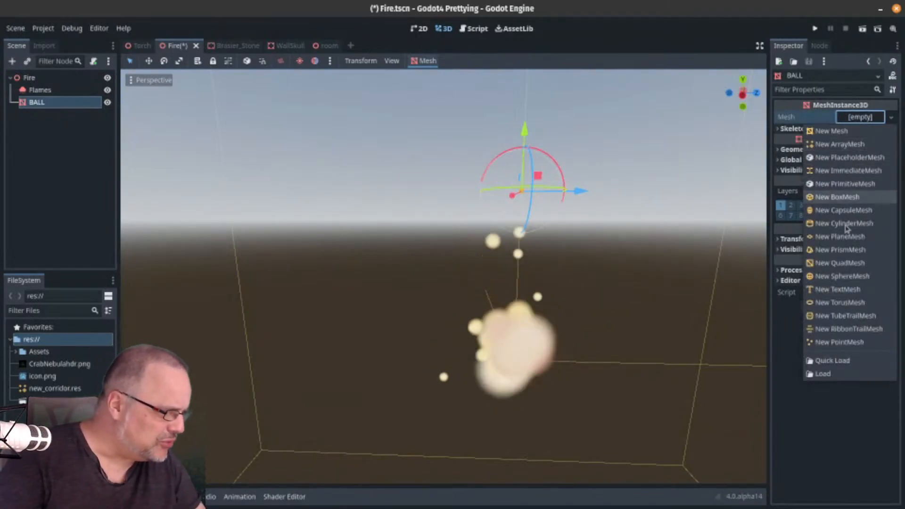
left_click(842, 276)
left_click(861, 117)
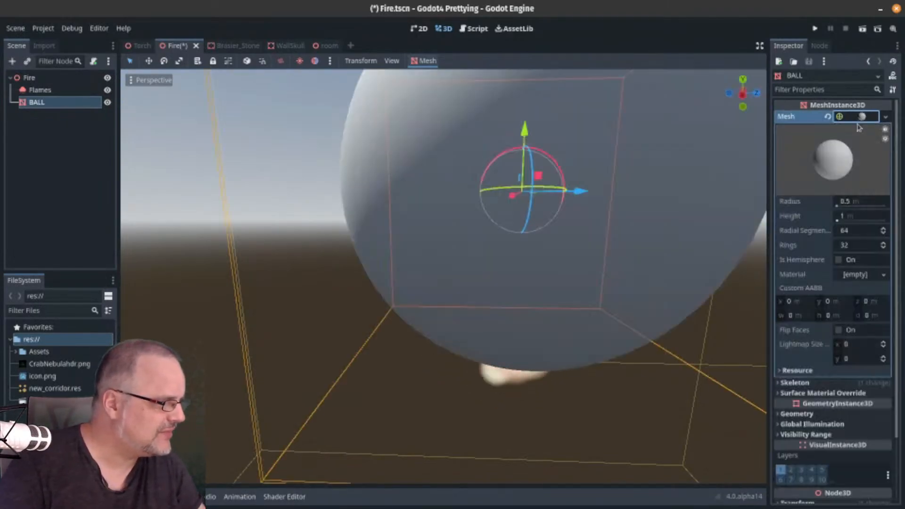
left_click(862, 206)
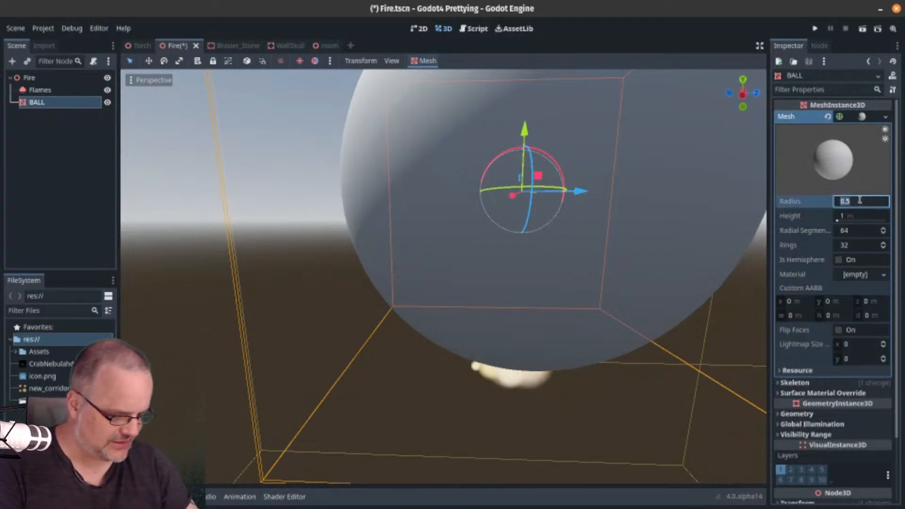
key("Tab")
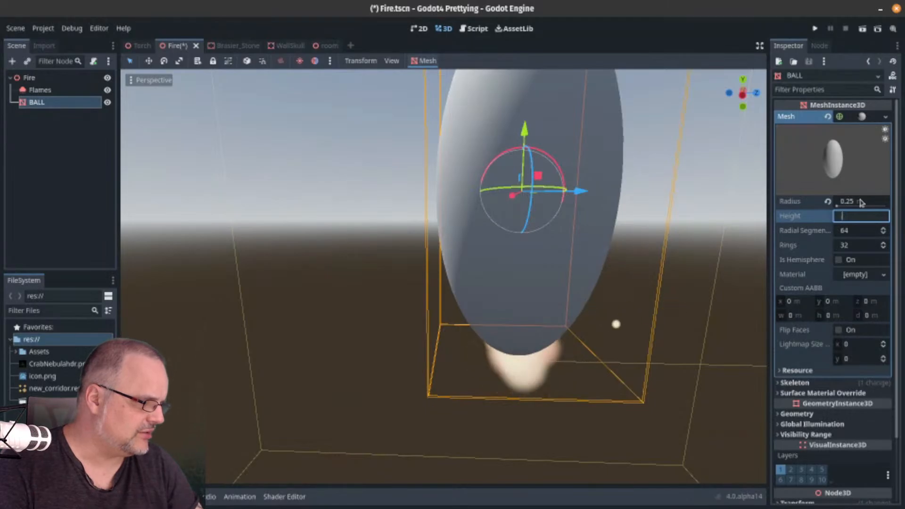
type(".5")
key("Return")
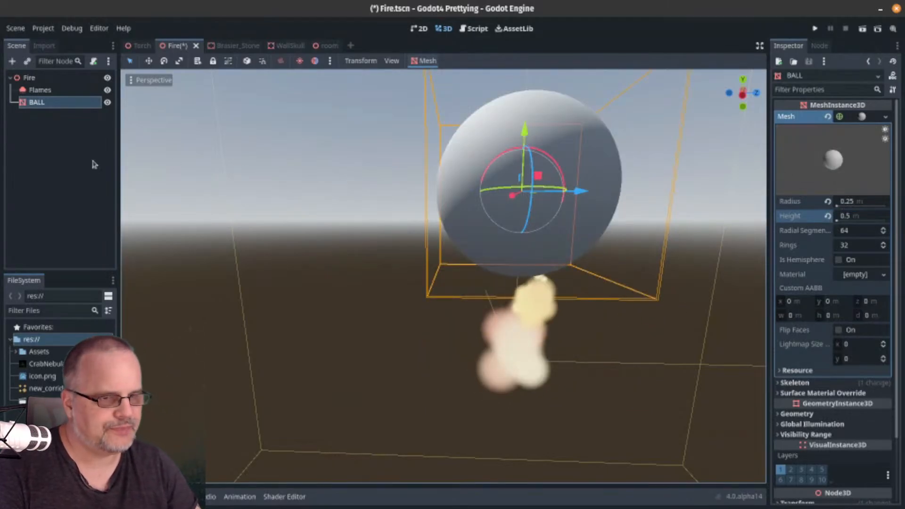
Step: Add a GPUParticlesCollisionSphere3D as a child of the BALL node
left_click(71, 90)
left_click(69, 106)
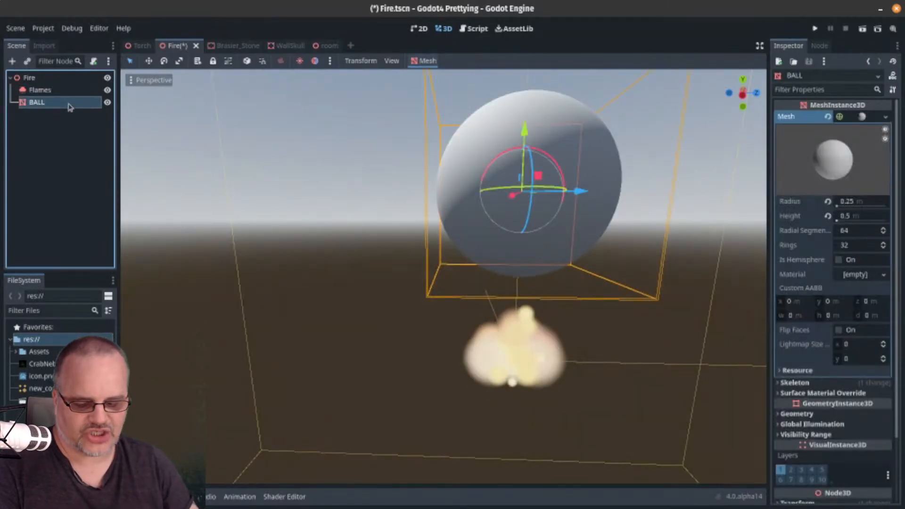
key("ctrl+a")
type("part")
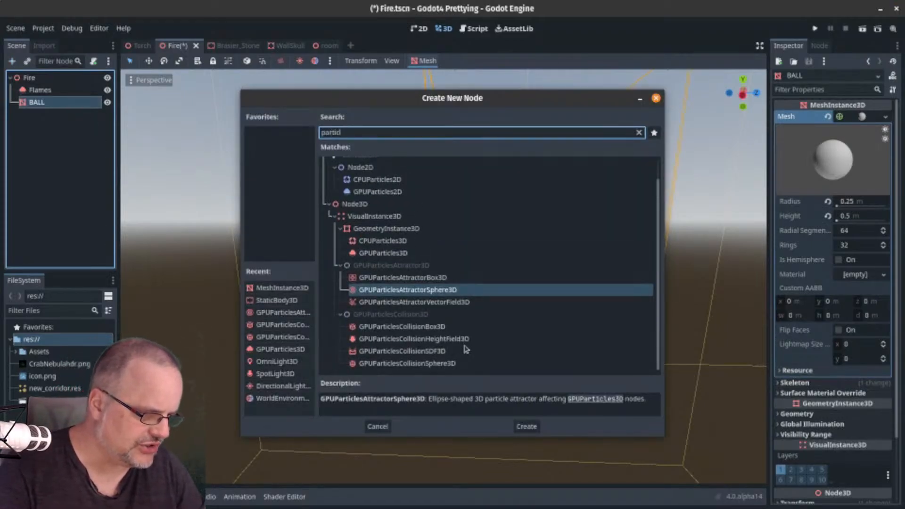
double_click(465, 364)
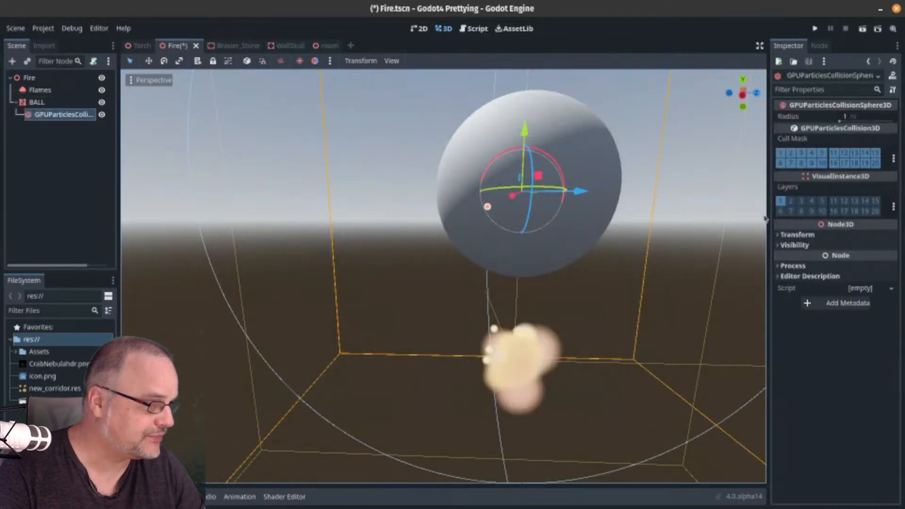
Step: Set the particle collision sphere's radius to 0.25 m to match the ball
left_click(854, 118)
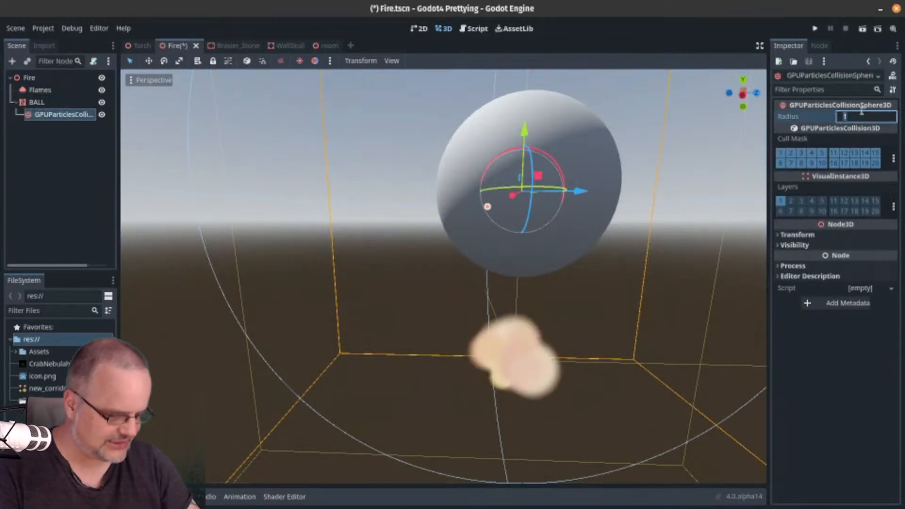
type("0.5")
key("Return")
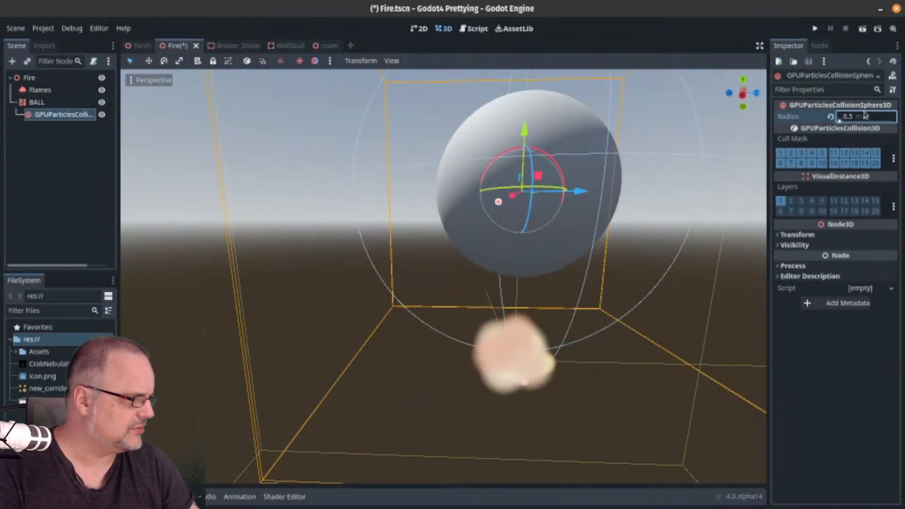
left_click(865, 117)
type(".2")
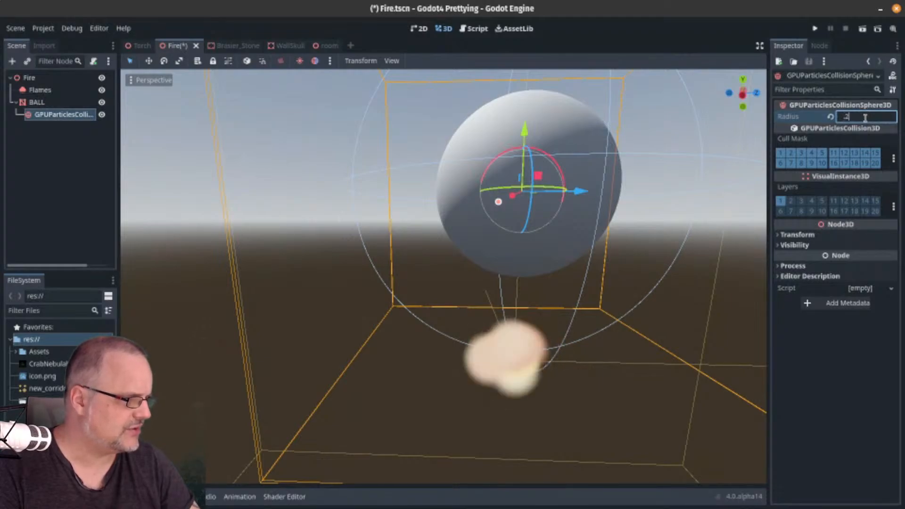
type("5")
key("Return")
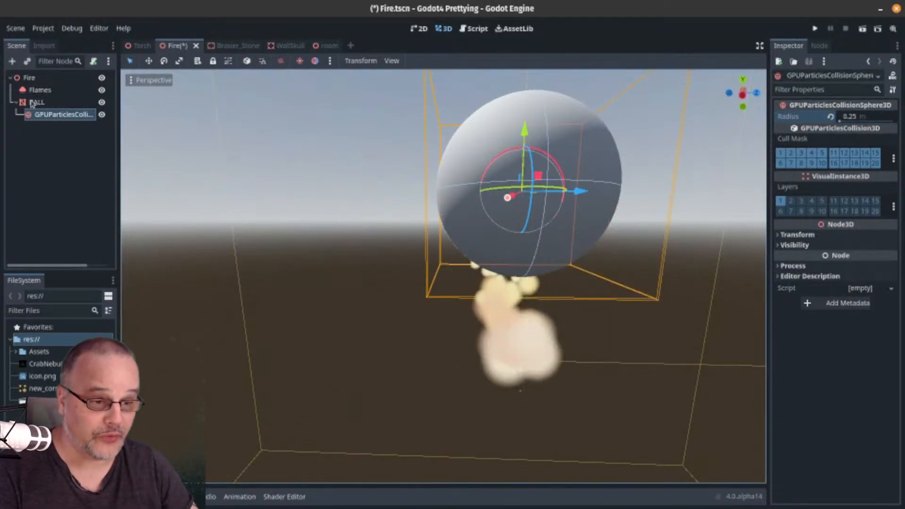
Step: Move BALL sideways along the Z axis and down so it sits right beside the flames
left_click(36, 101)
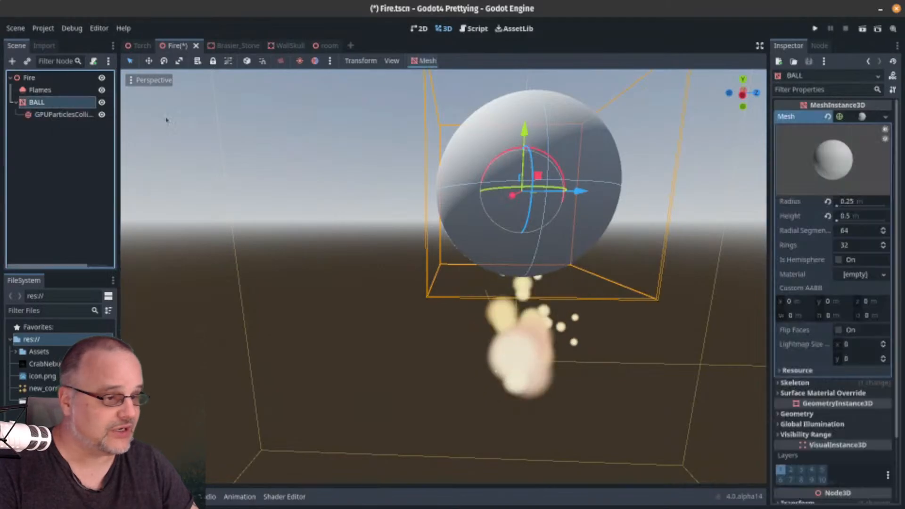
left_click_drag(595, 193, 662, 170)
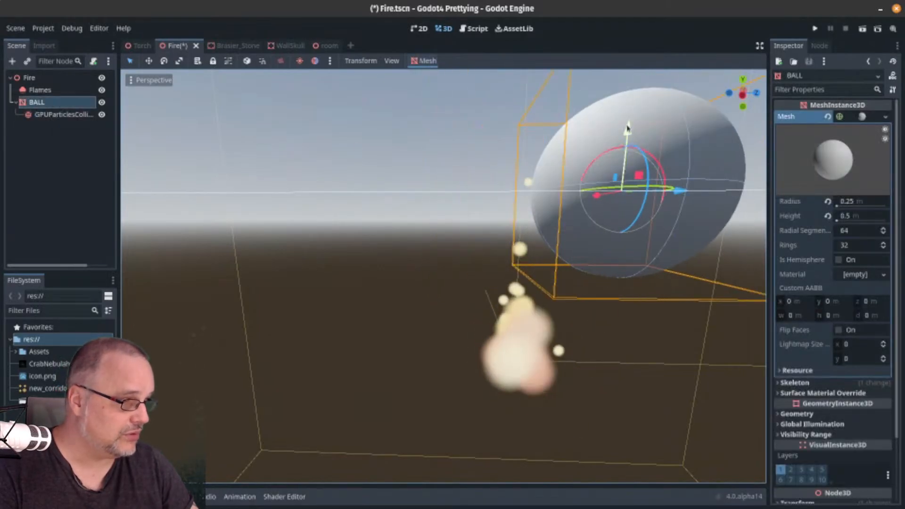
left_click_drag(628, 127, 633, 266)
left_click_drag(667, 300, 692, 299)
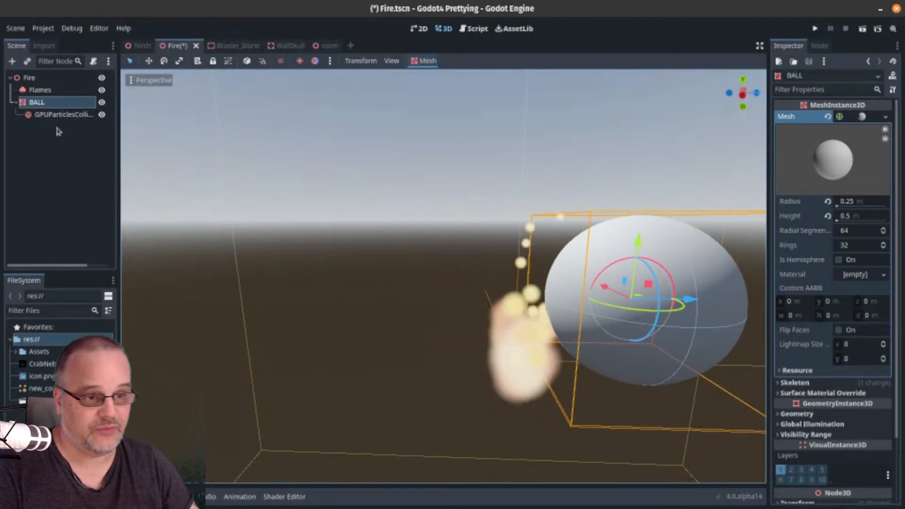
Step: Review the Collision settings in the Flames process material, switching collision off and back on to compare
left_click(55, 91)
left_click(811, 296)
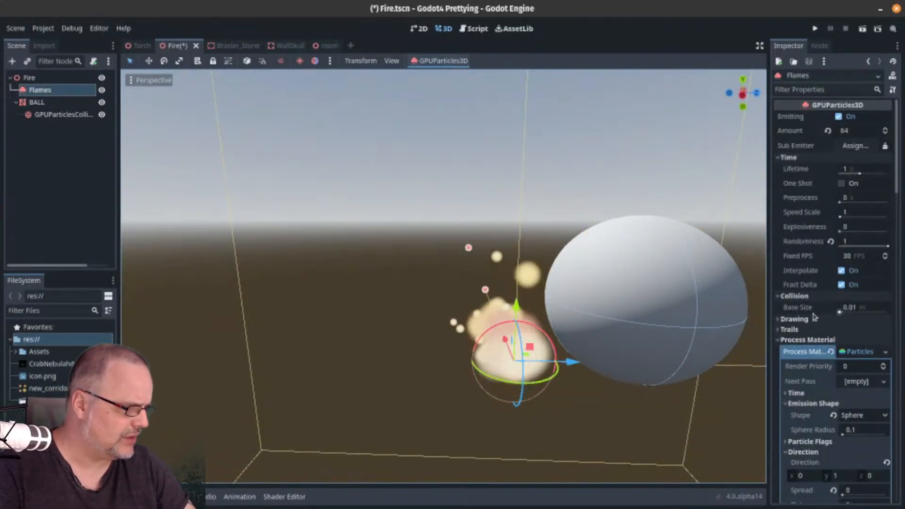
left_click(801, 296)
left_click(810, 327)
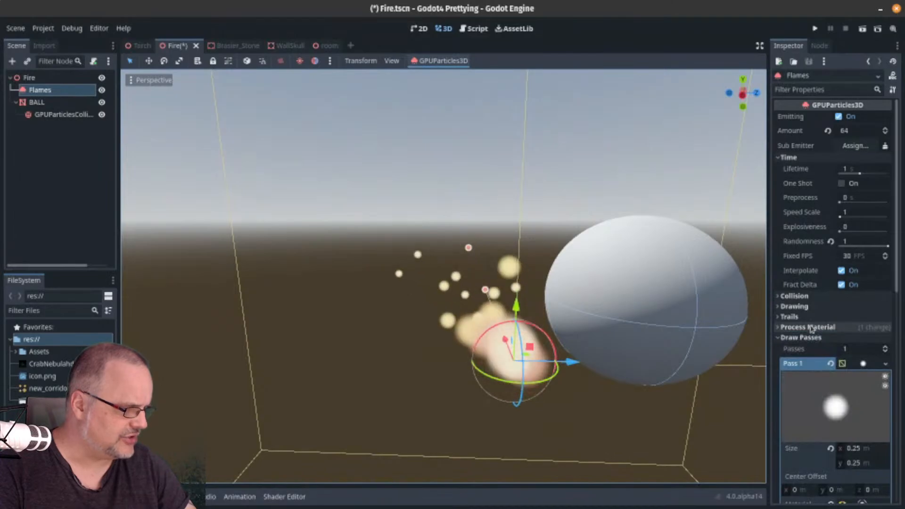
left_click(812, 328)
left_click(859, 341)
left_click(859, 341)
scroll(859, 341, "down", 5)
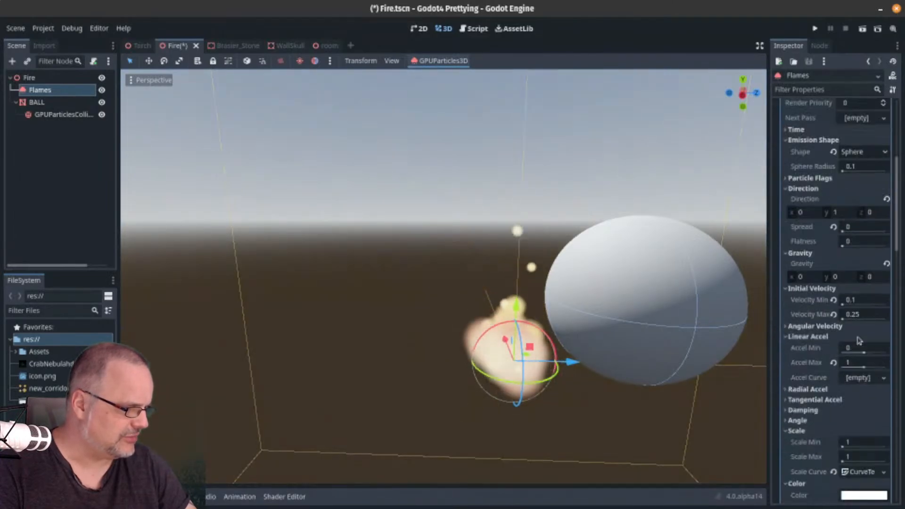
left_click(797, 431)
scroll(819, 296, "down", 4)
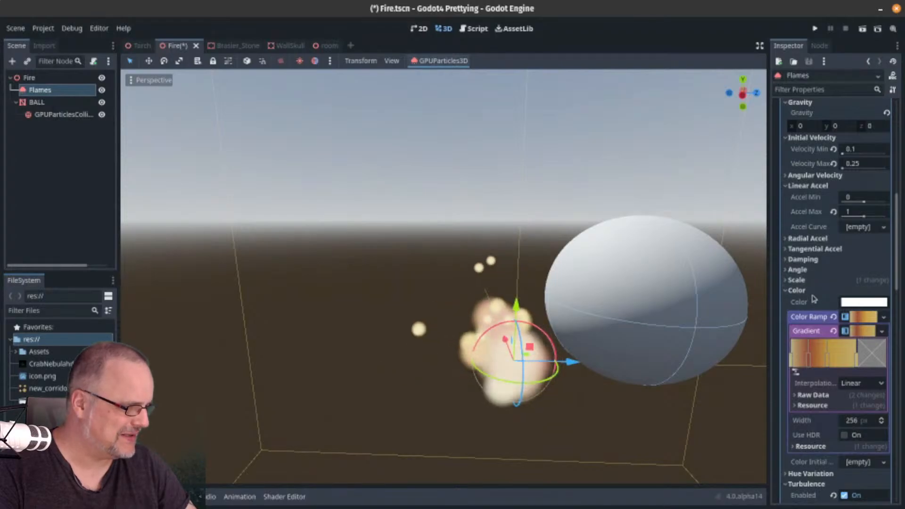
left_click(810, 291)
scroll(819, 396, "down", 4)
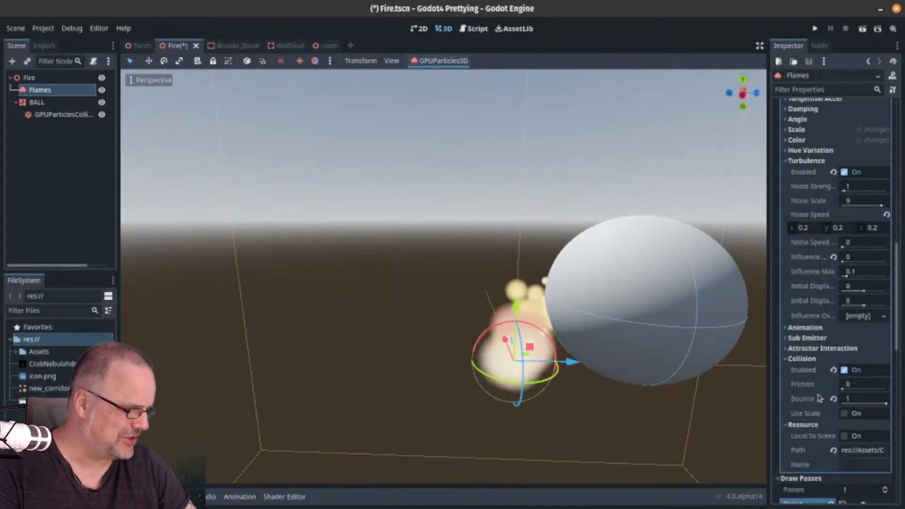
left_click(844, 370)
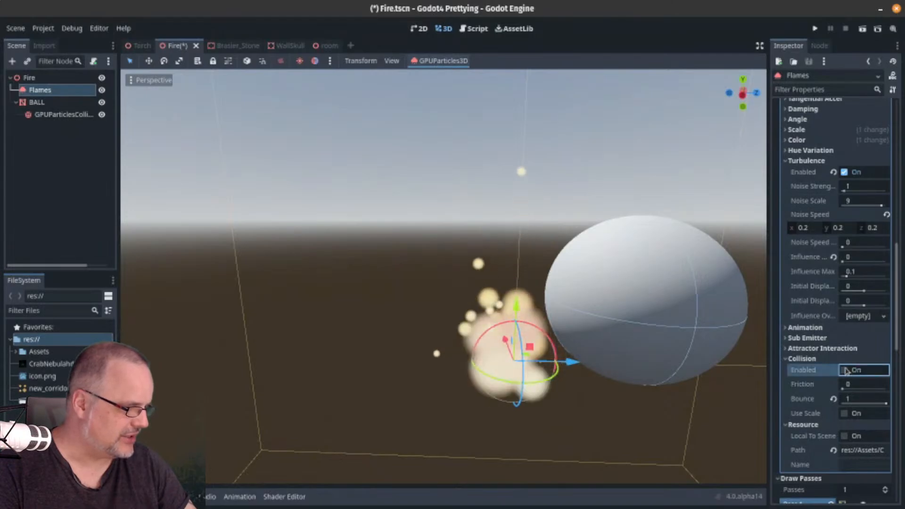
Step: Move BALL closer to the flames along the Z axis and assign a new StandardMaterial3D to its mesh
left_click(37, 102)
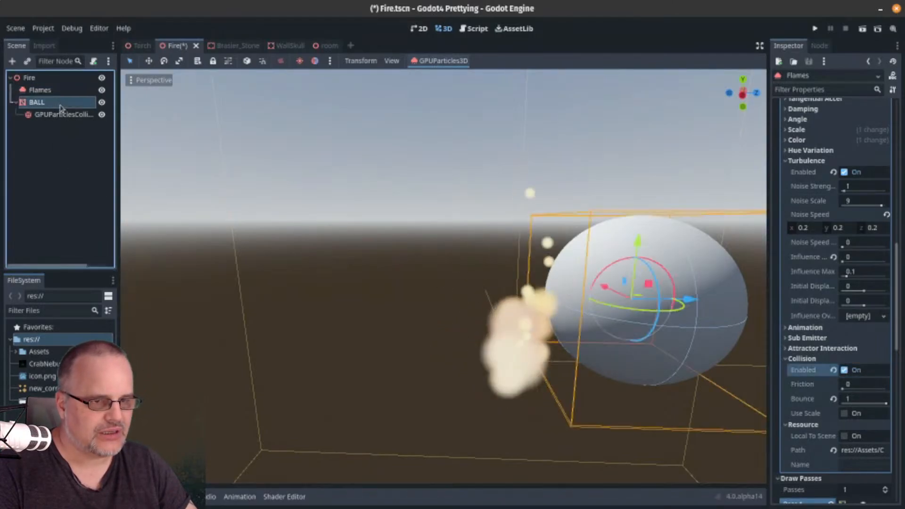
left_click_drag(697, 297, 646, 302)
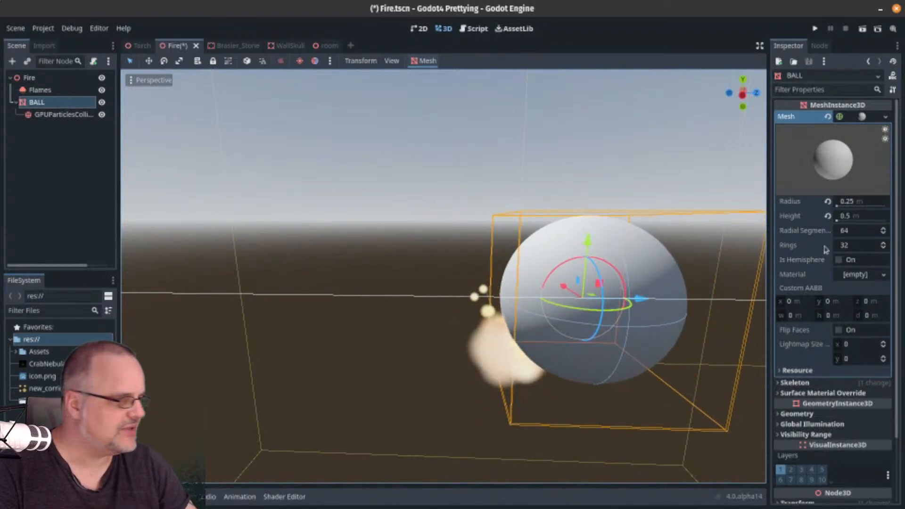
left_click(854, 275)
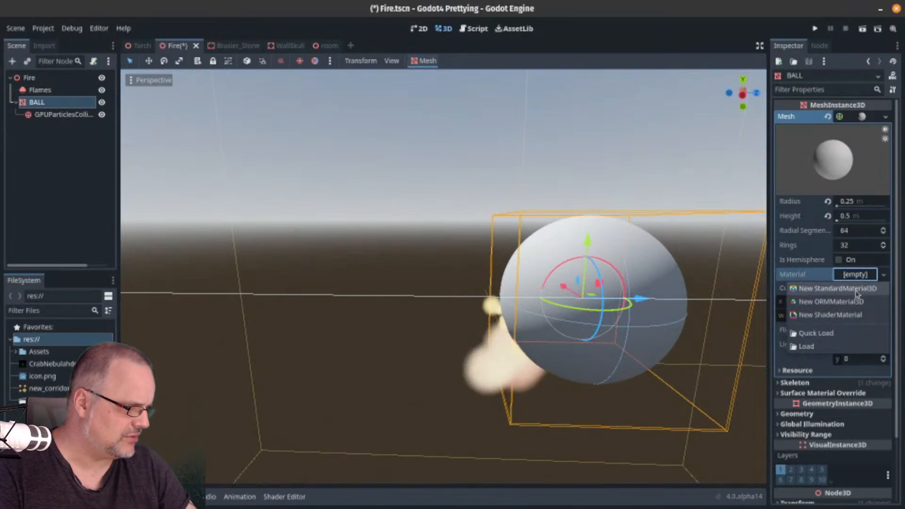
left_click(837, 289)
left_click(862, 275)
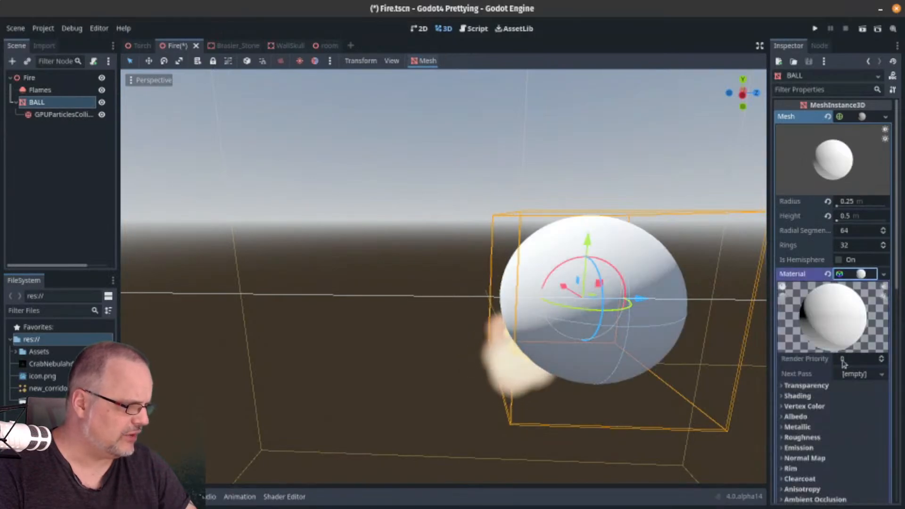
Step: Make the ball's material see-through with Alpha transparency and an albedo alpha of 14
left_click(845, 387)
left_click(847, 397)
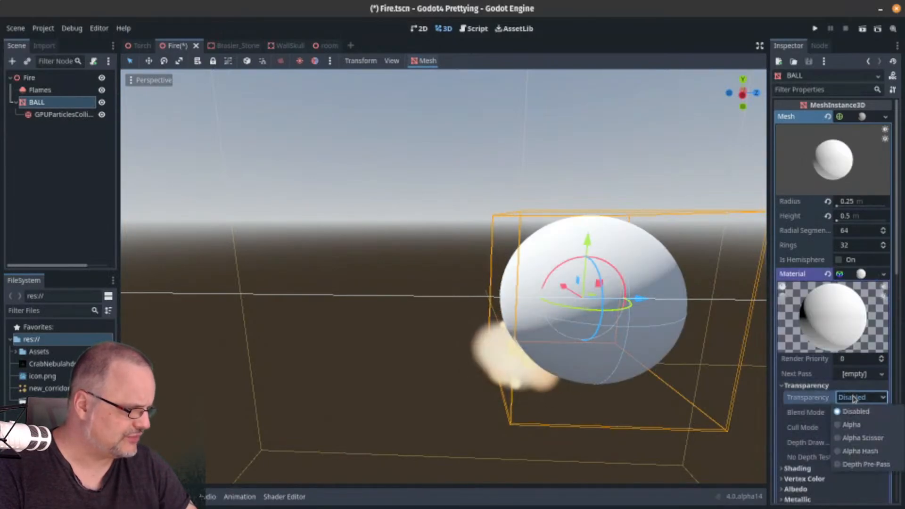
left_click(849, 422)
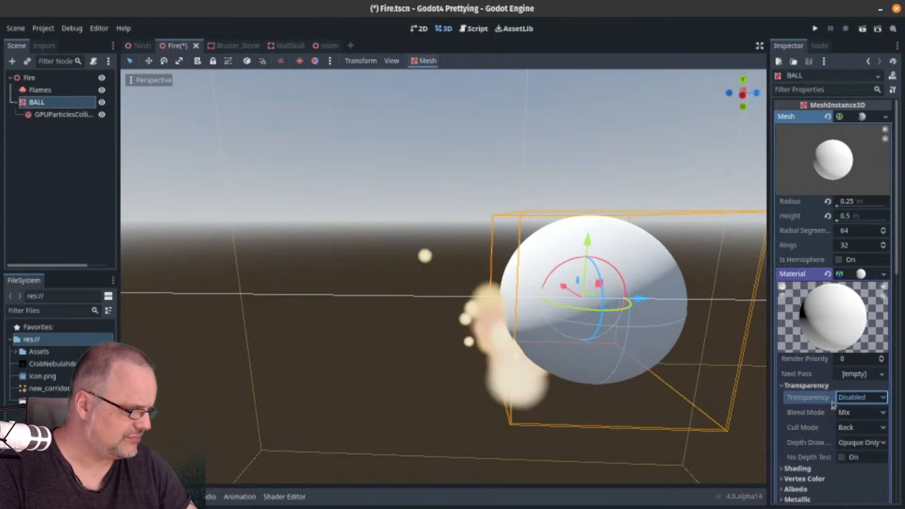
scroll(829, 403, "down", 5)
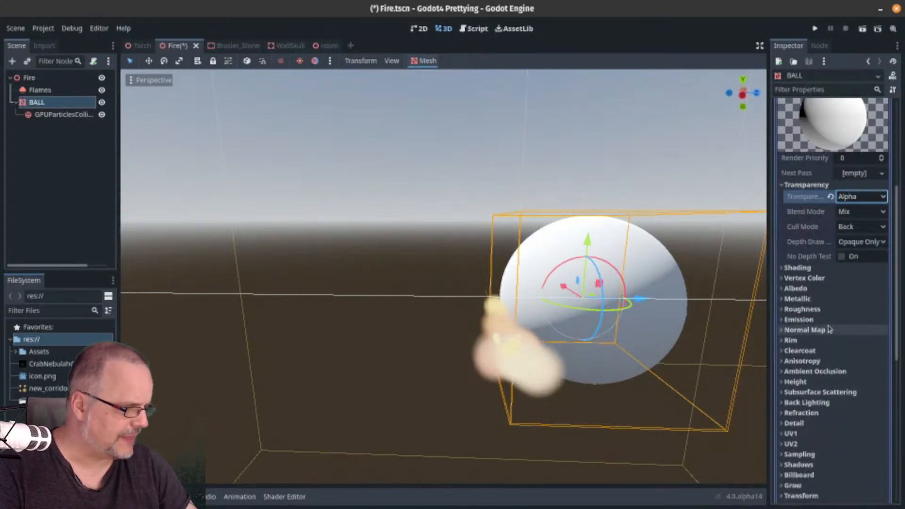
left_click(821, 288)
left_click(859, 302)
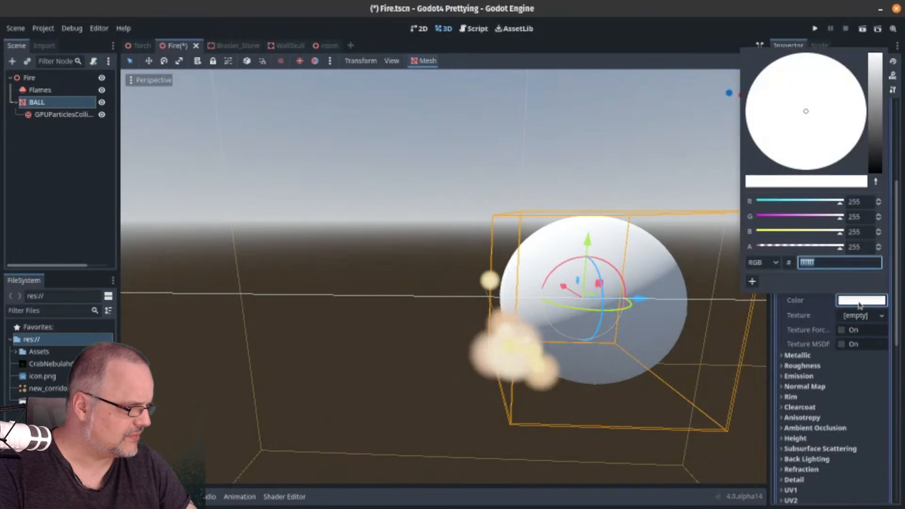
left_click_drag(841, 246, 764, 248)
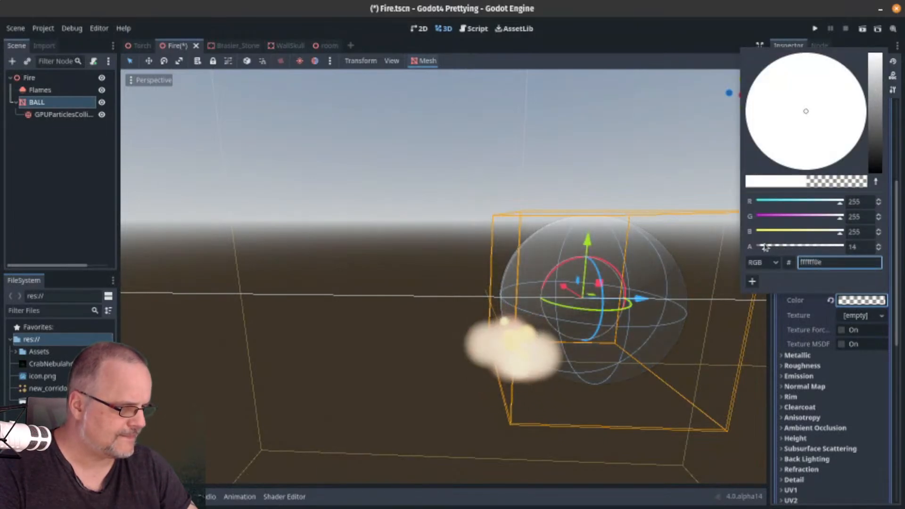
Step: Move BALL further towards the flames along the Z axis and adjust its height above them
left_click(406, 223)
middle_click_drag(401, 222, 370, 224)
key("w")
mouse_move(370, 224)
right_mouse_down()
mouse_move(419, 226)
mouse_move(377, 225)
right_mouse_up()
scroll(444, 276, "down", 2)
key("s")
key("w")
key("d")
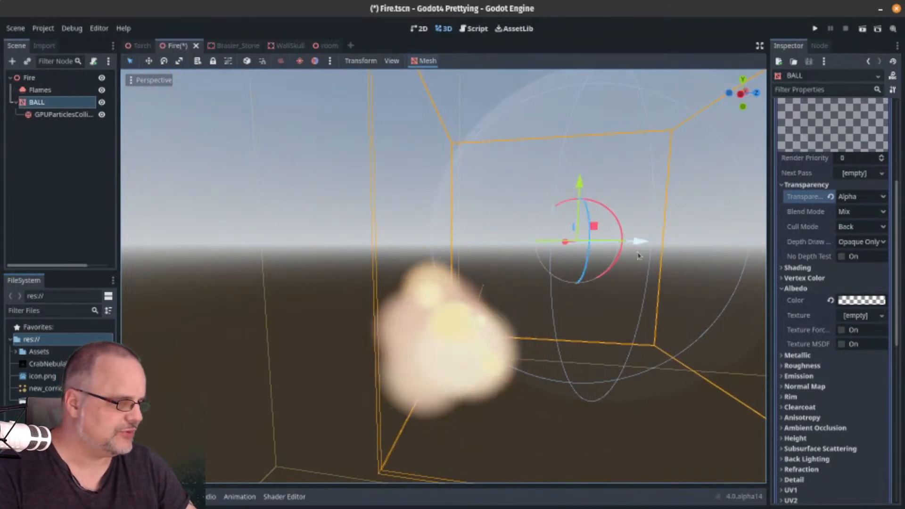
left_click_drag(637, 247, 609, 245)
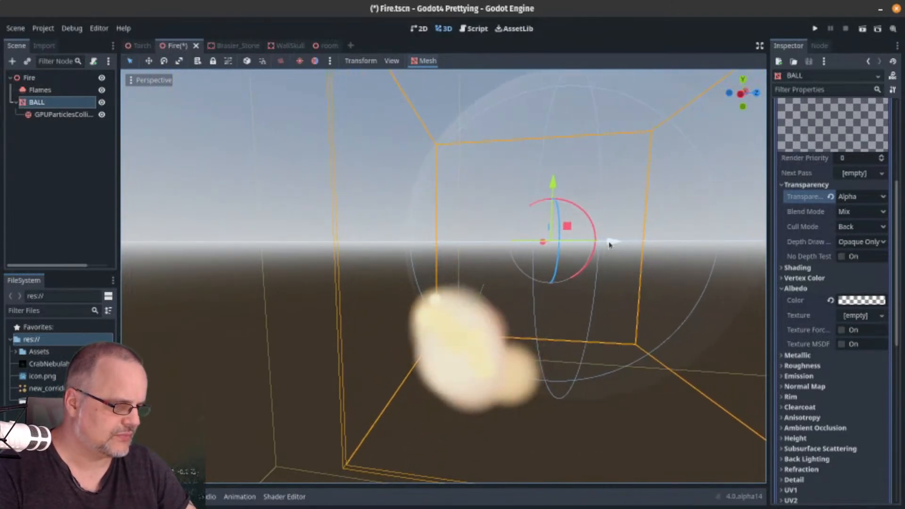
left_click_drag(553, 195, 592, 10)
middle_click_drag(561, 151, 523, 201)
scroll(444, 276, "down", 4)
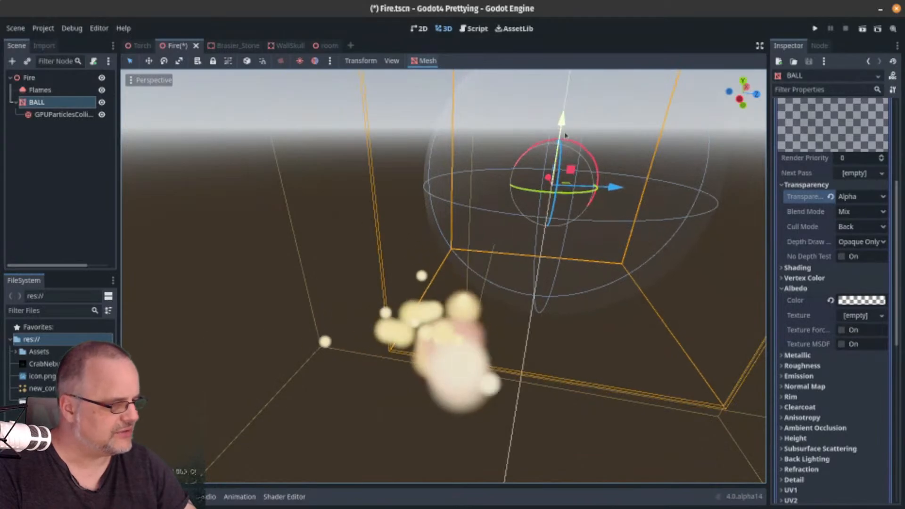
Step: Disable turbulence in the Flames process material
left_click(66, 92)
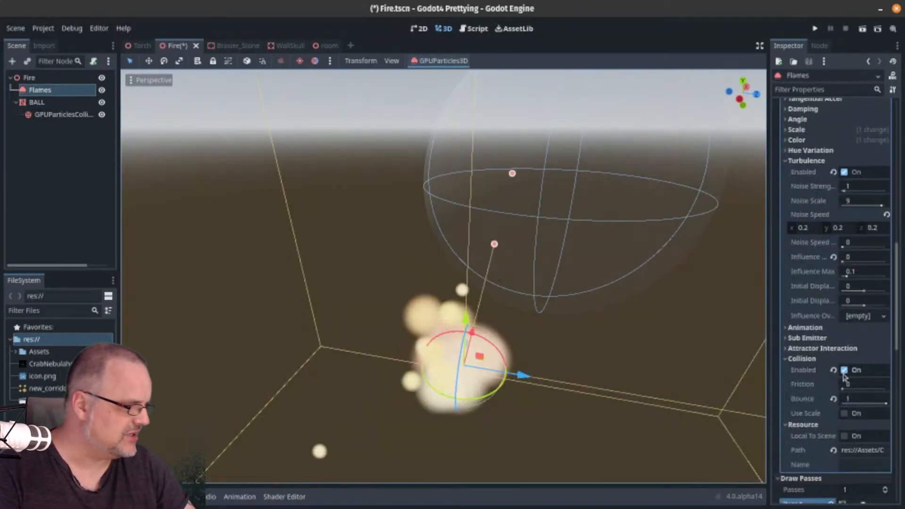
left_click(845, 172)
middle_click_drag(398, 290, 408, 256)
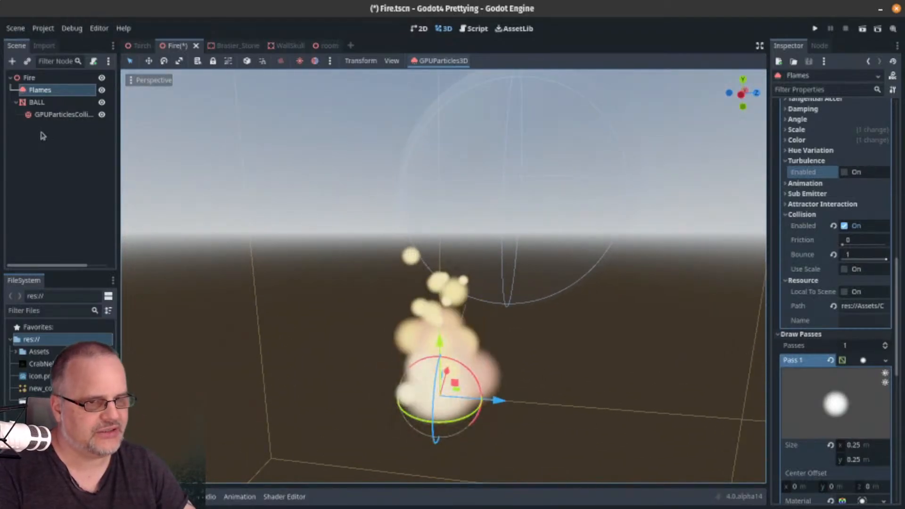
Step: Lower BALL and shift it sideways along the Z axis so its edge just touches the flames
left_click(37, 102)
left_click_drag(510, 142, 511, 220)
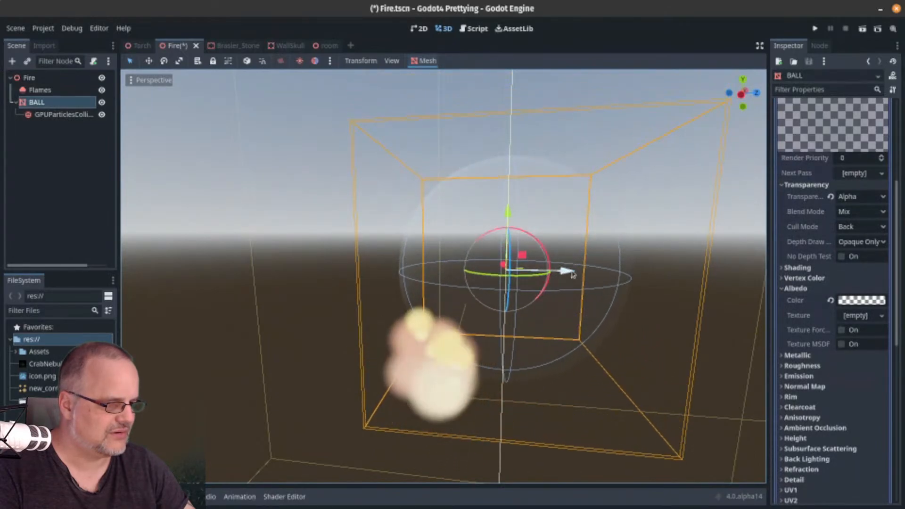
left_click_drag(572, 274, 645, 275)
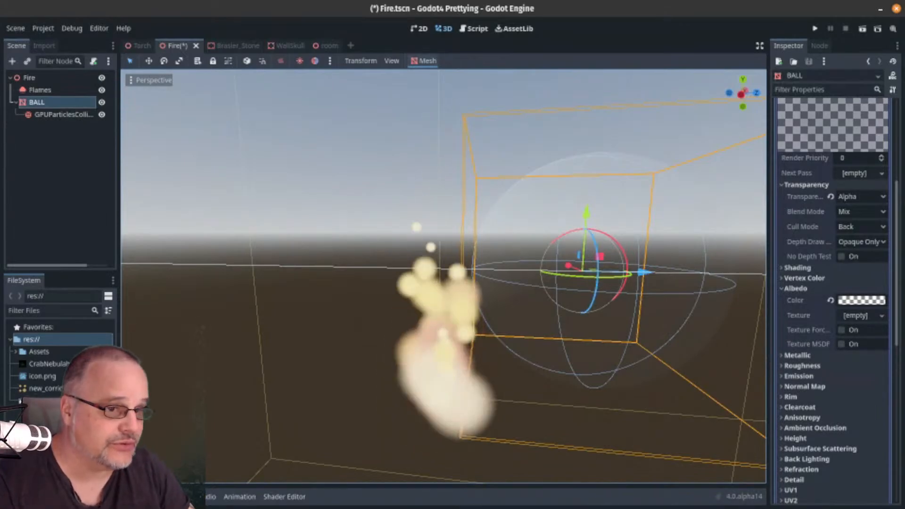
Step: Set the collision bounce in the Flames process material to 0
left_click(56, 93)
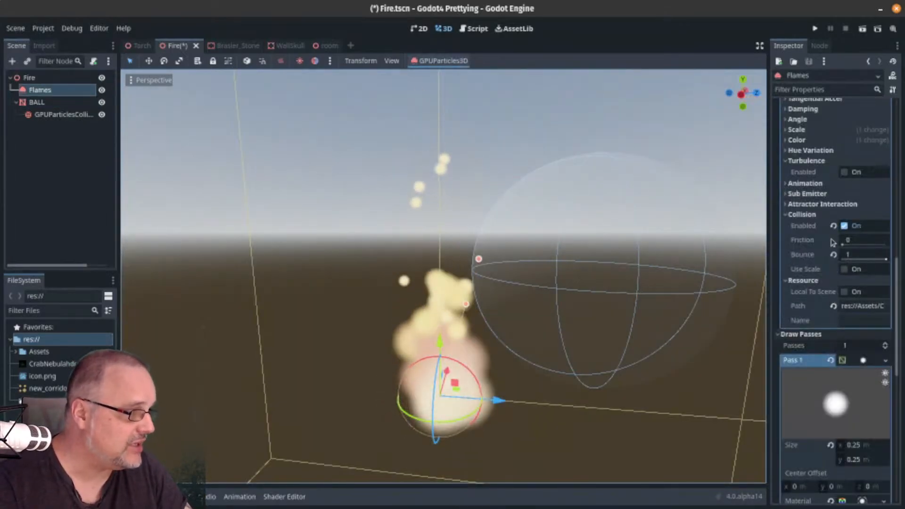
left_click(858, 255)
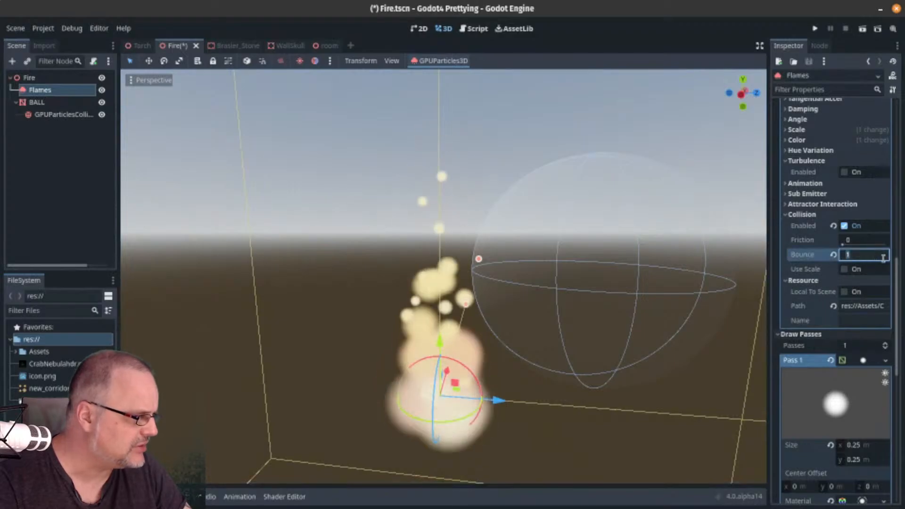
type("0")
key("Return")
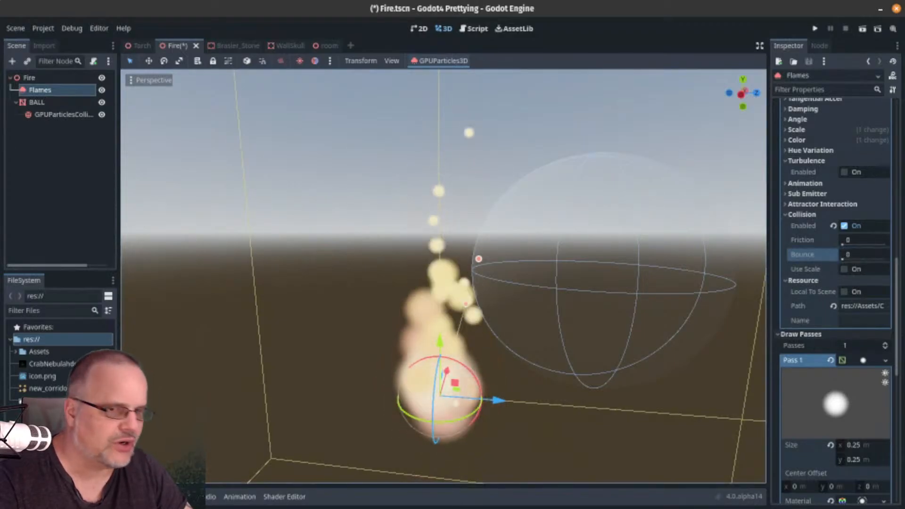
Step: Move BALL along the Z axis through the flames to their opposite side
left_click(60, 103)
left_click_drag(642, 275, 609, 277)
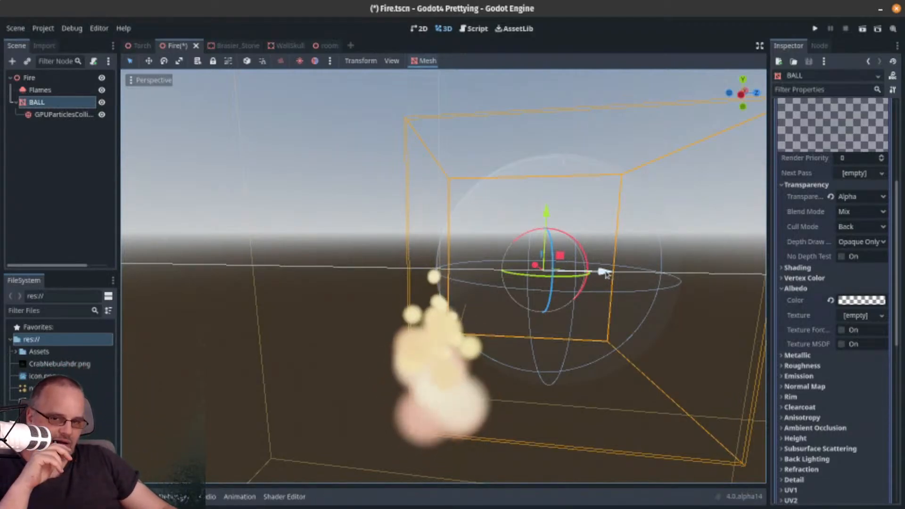
left_click_drag(601, 282, 336, 261)
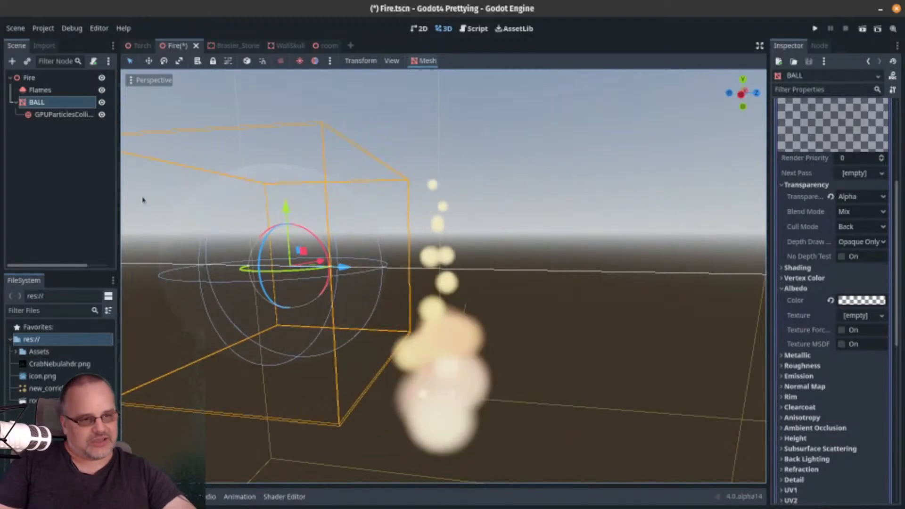
Step: Delete BALL together with its particle collision child from the Fire scene
left_click(66, 91)
left_click(70, 102)
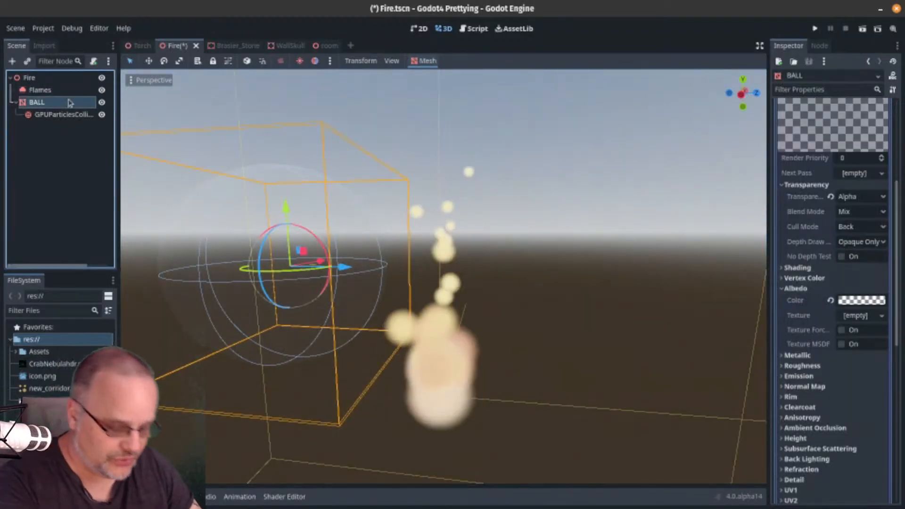
key("Delete")
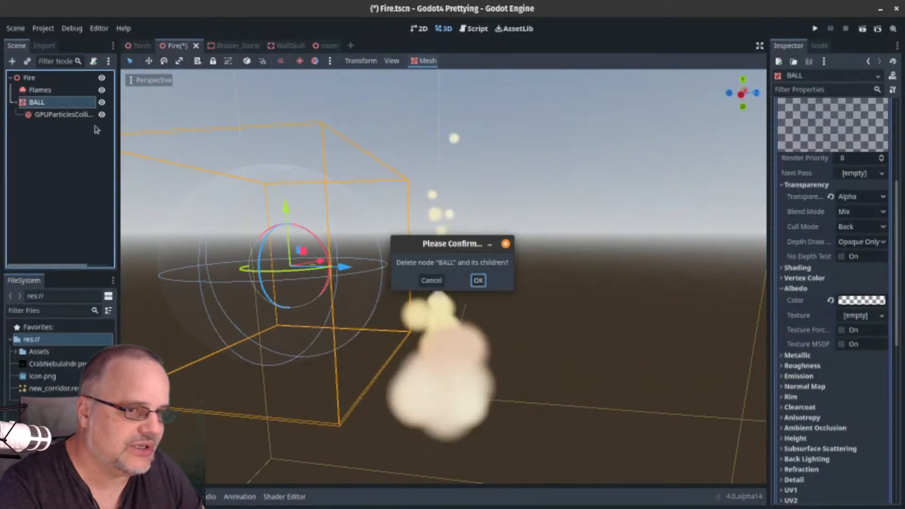
left_click(480, 281)
Step: Disable collision in the Flames process material and save the Fire scene
left_click(80, 91)
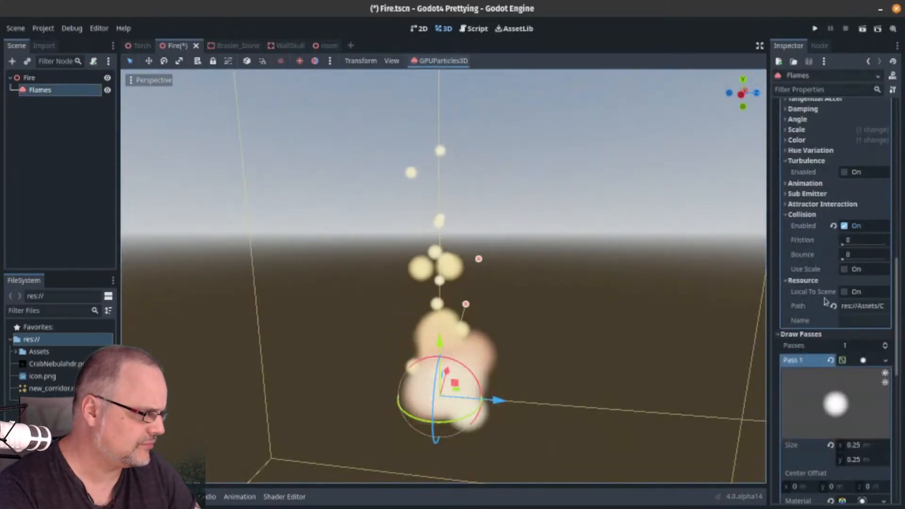
left_click(844, 226)
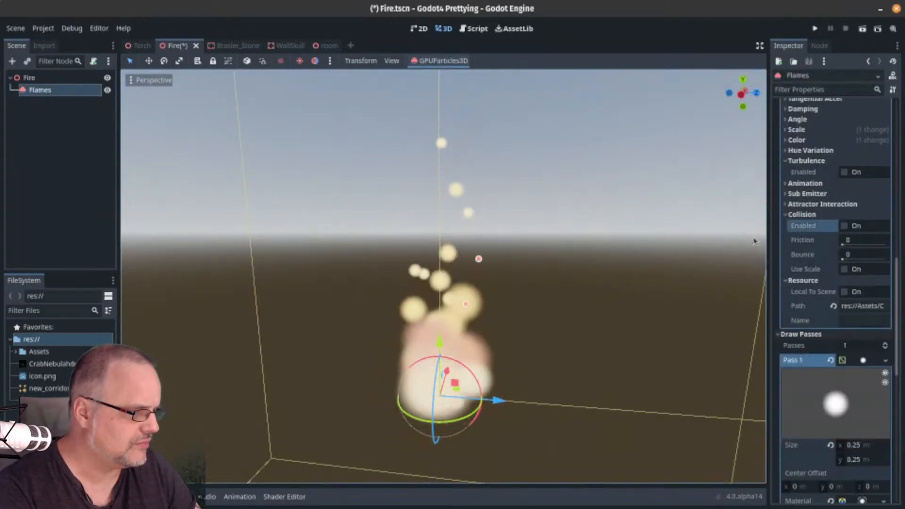
left_click(787, 215)
left_click(786, 215)
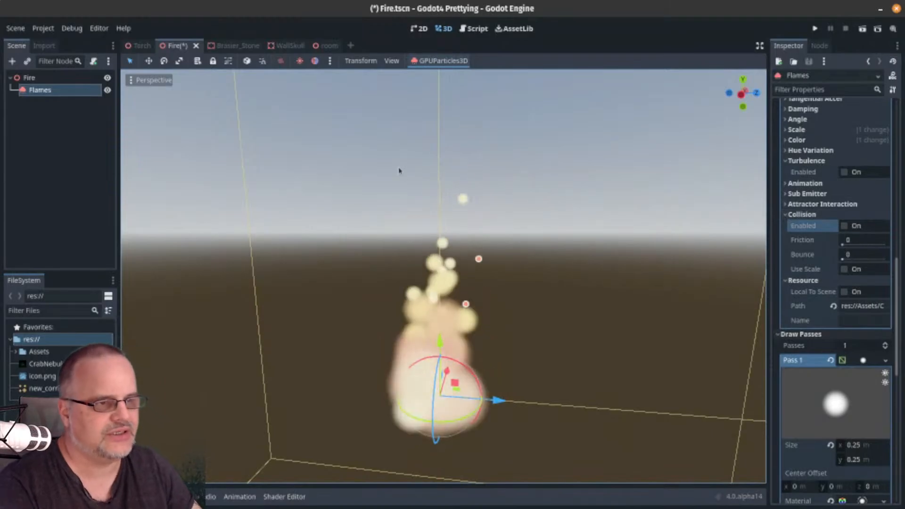
key("ctrl+s")
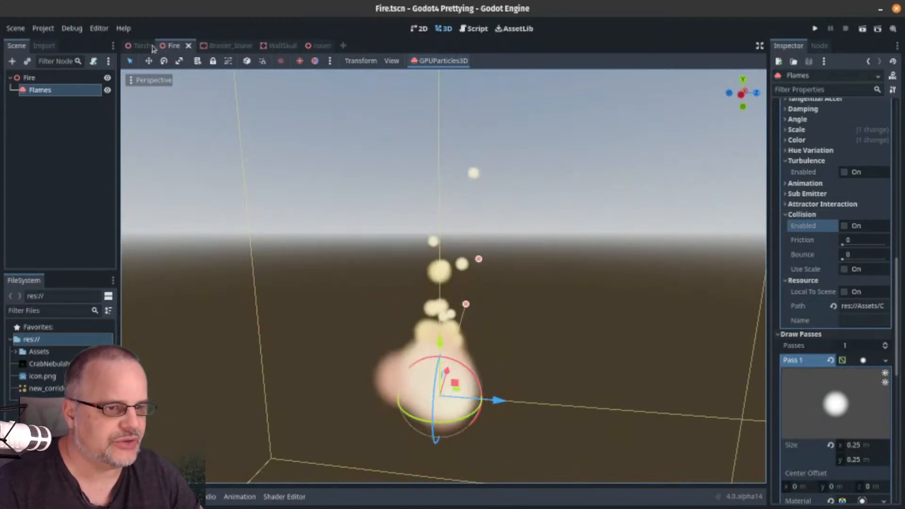
Step: Open the room scene and review the particle attractor and collision node types that can be added under Room
left_click(139, 46)
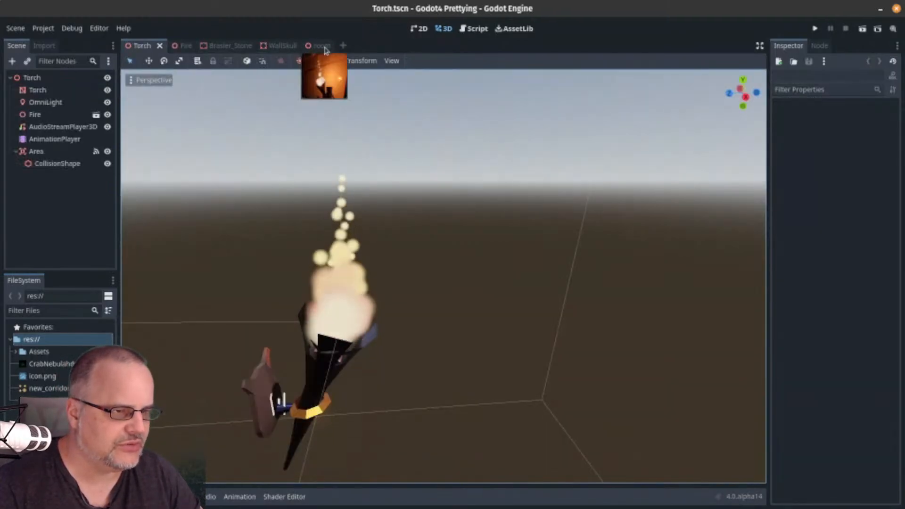
left_click(311, 45)
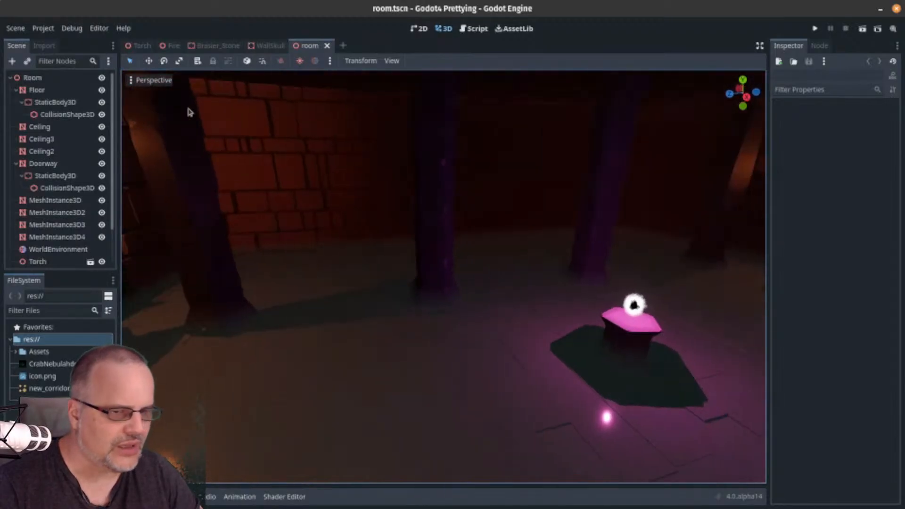
left_click(40, 77)
left_click(11, 61)
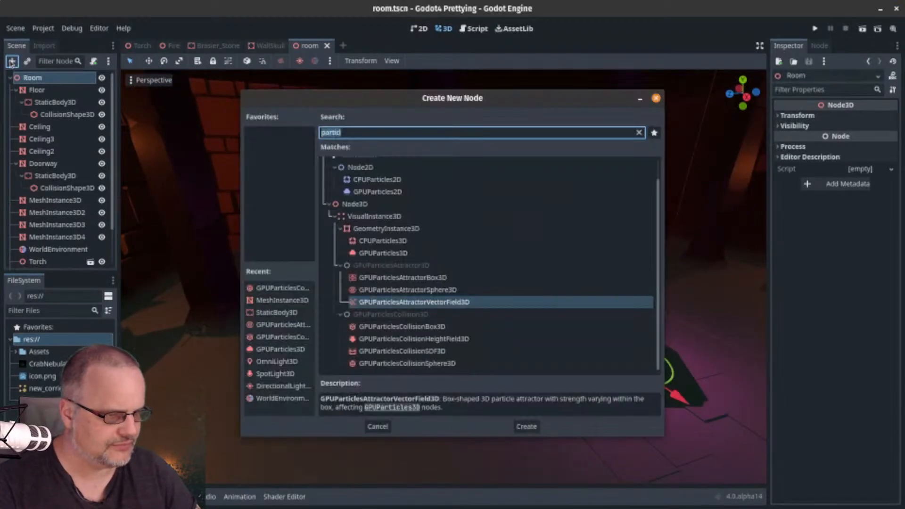
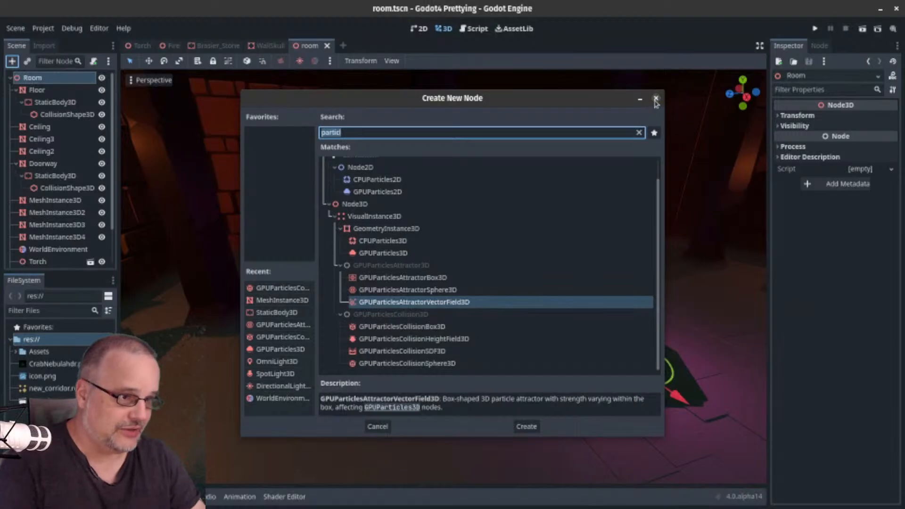
left_click(656, 100)
right_click_drag(648, 109, 229, 132)
key("w")
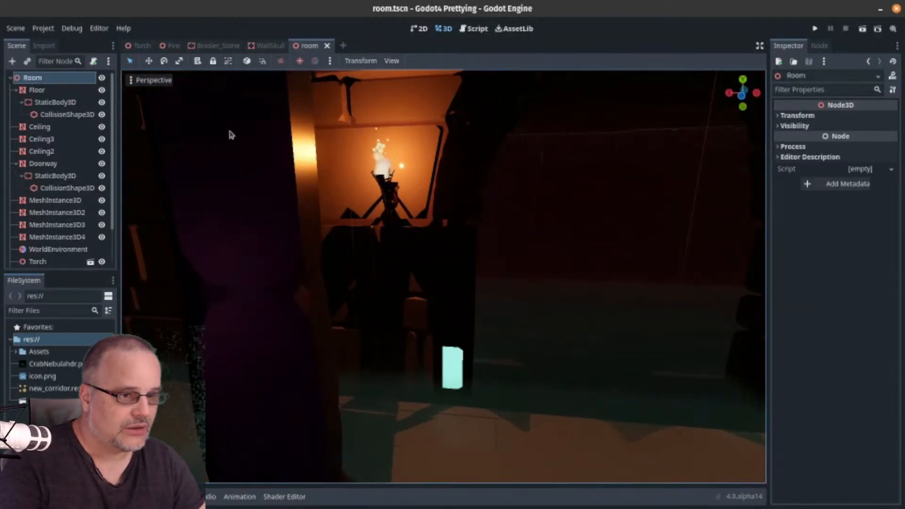
Step: Open the WallSkull scene from the room and check the attractor interaction setting in its Flames process material
left_click(173, 46)
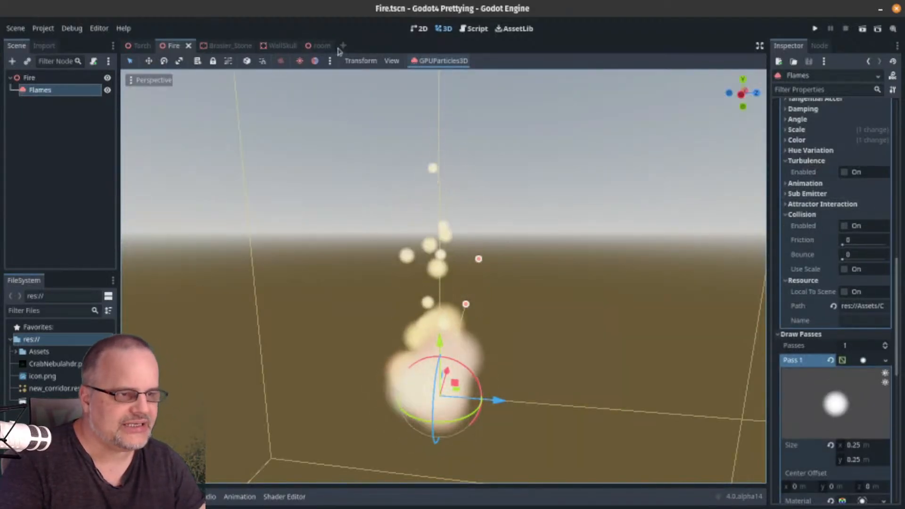
left_click(318, 46)
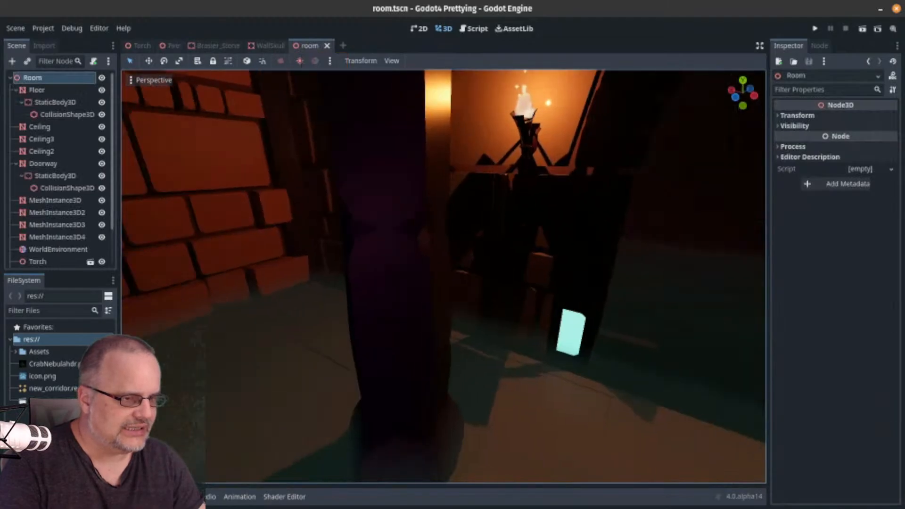
right_click_drag(444, 277, 394, 292)
key("w")
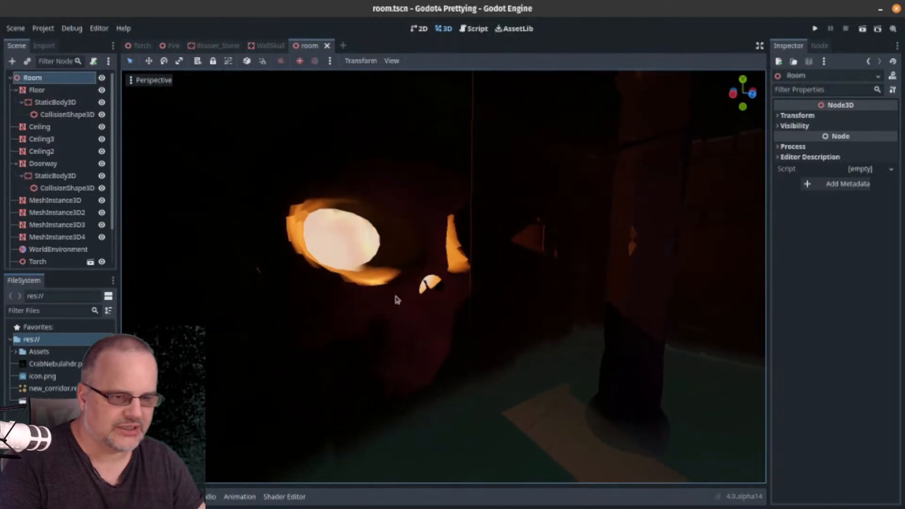
left_click(409, 265)
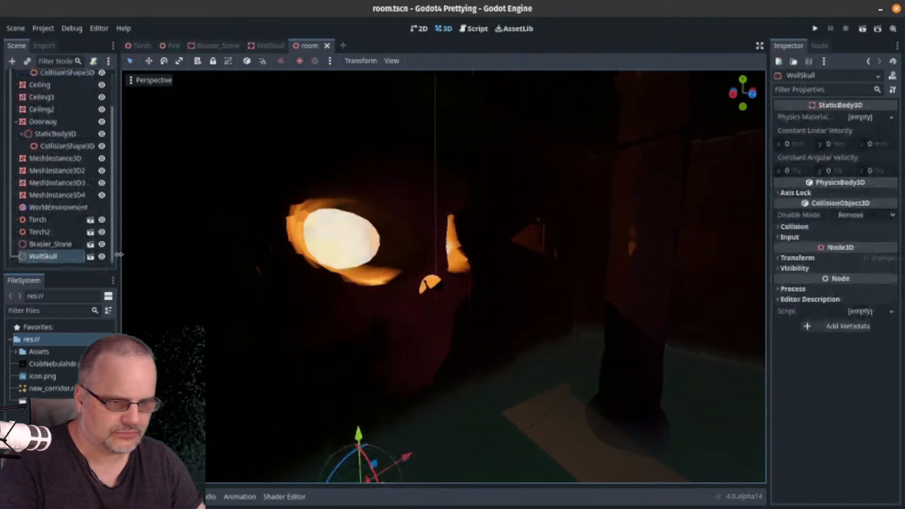
left_click(90, 257)
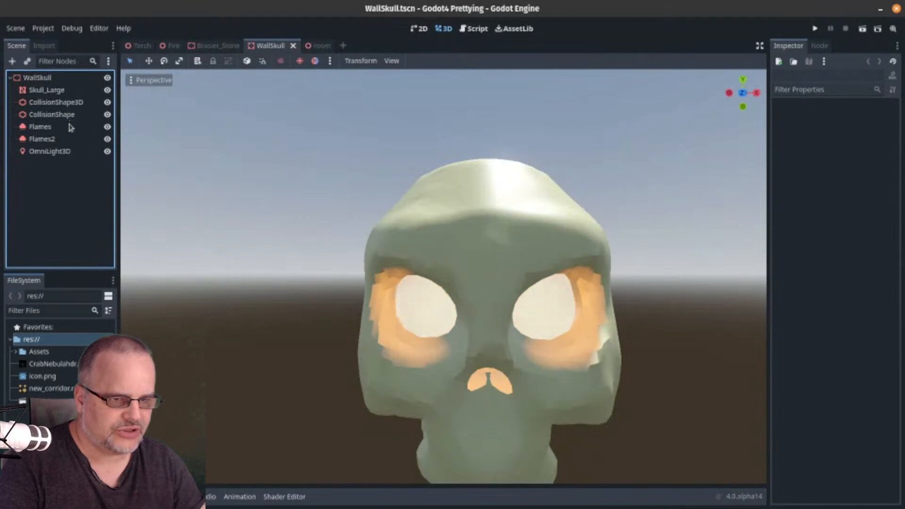
left_click(71, 128)
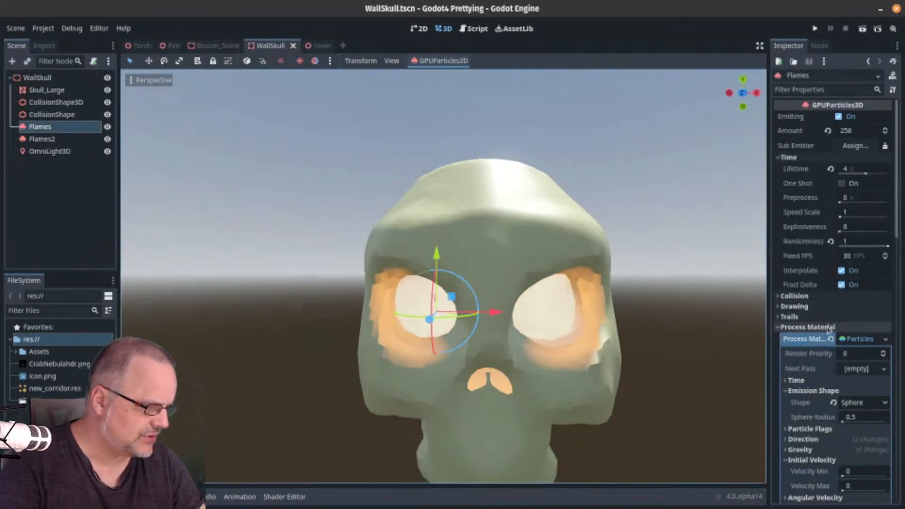
scroll(823, 282, "down", 5)
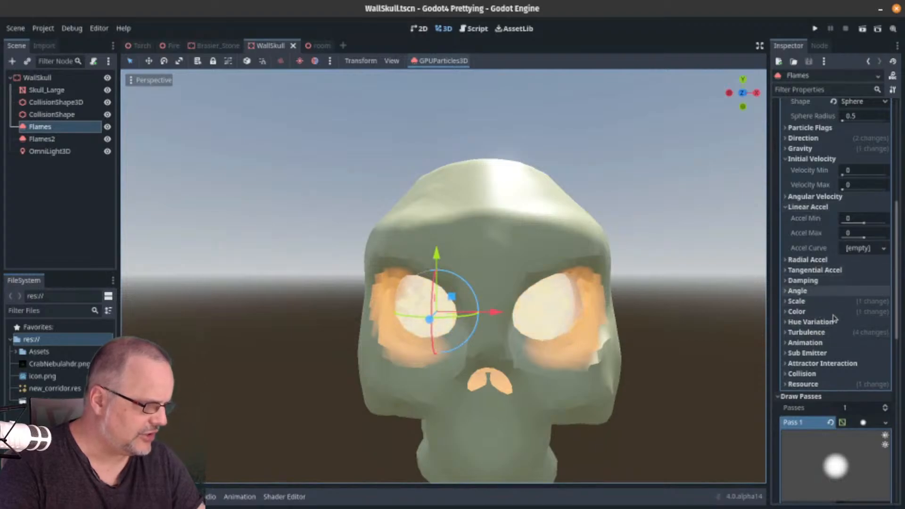
left_click(816, 364)
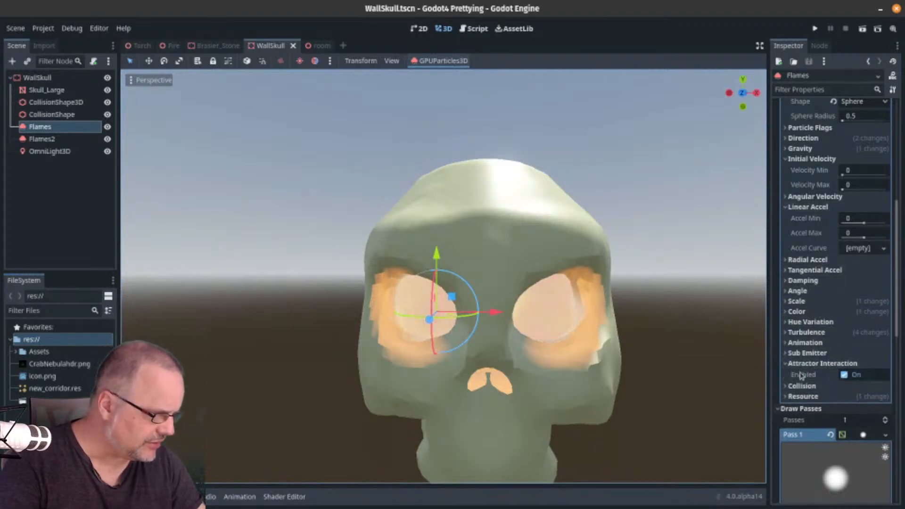
Step: Add a GPUParticlesAttractorSphere3D under Room in the room scene, move it along Z away from the pedestal and raise it above the floor
left_click(322, 47)
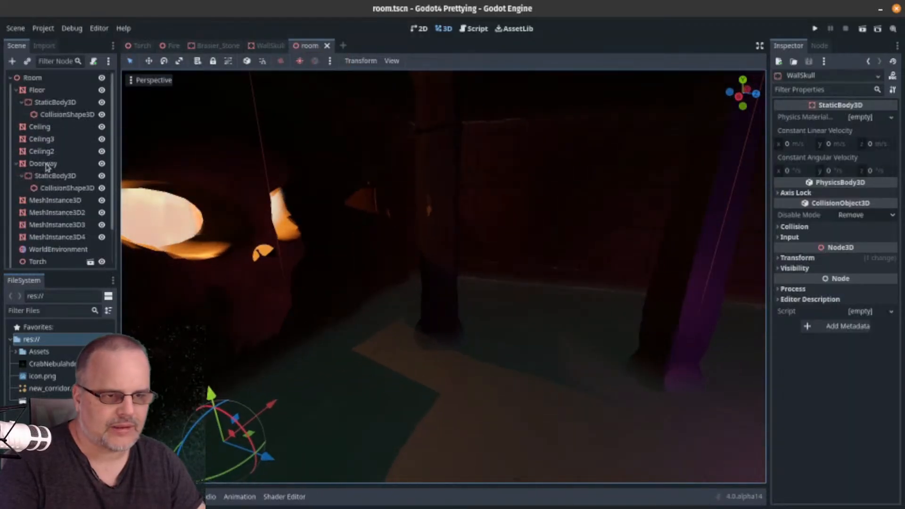
left_click(32, 77)
key("f")
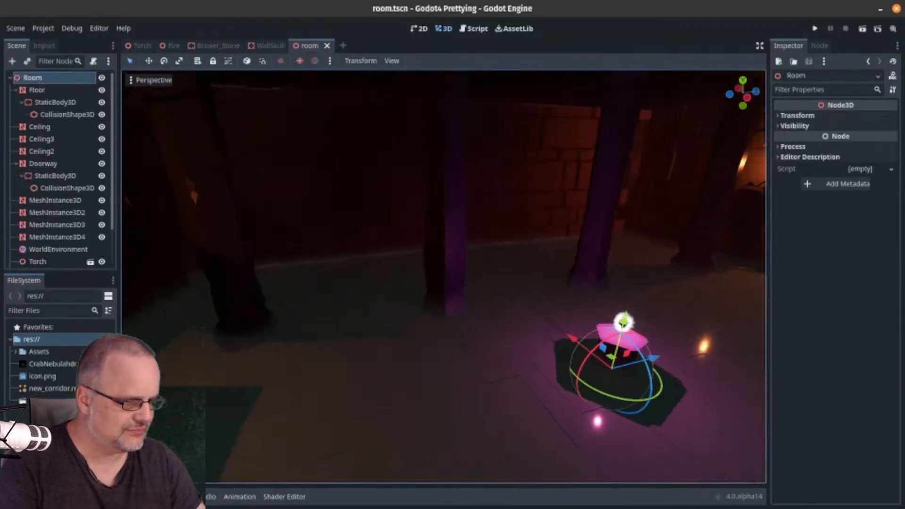
left_click(12, 62)
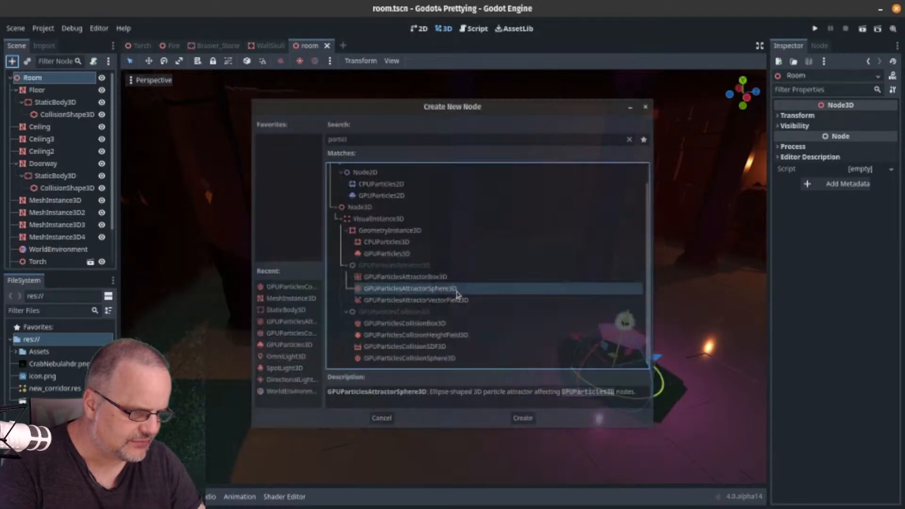
double_click(456, 290)
left_click_drag(657, 363, 416, 376)
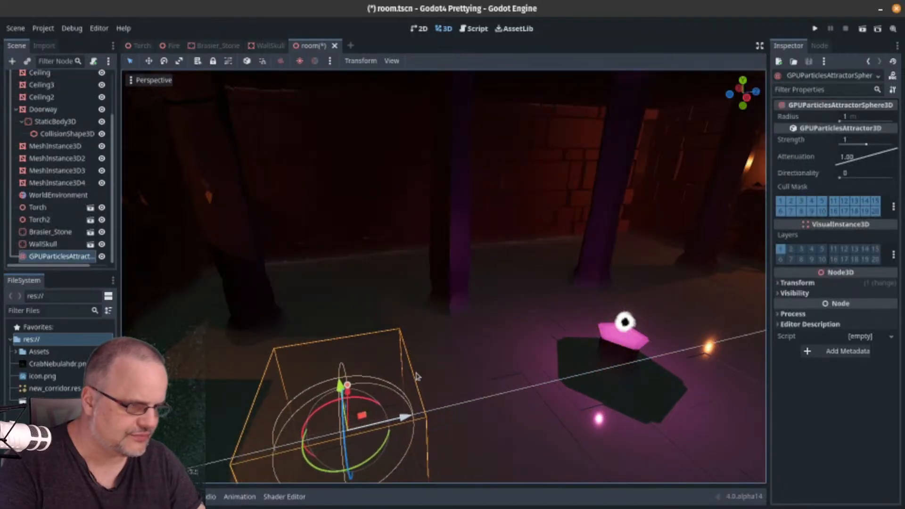
left_click_drag(340, 384, 306, 182)
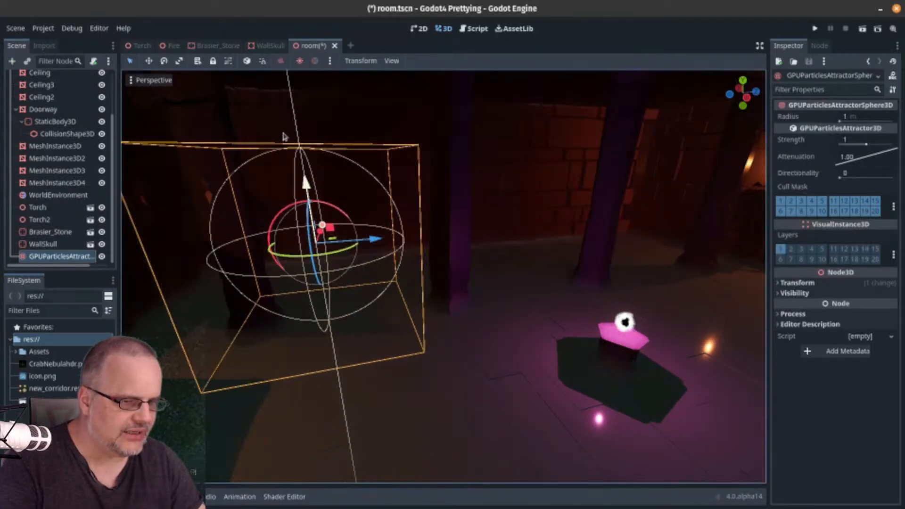
Step: Set the attractor sphere's radius to 2 m and its strength to 3
scroll(444, 276, "up", 3)
right_click_drag(665, 175, 618, 173)
key("w")
left_click(859, 116)
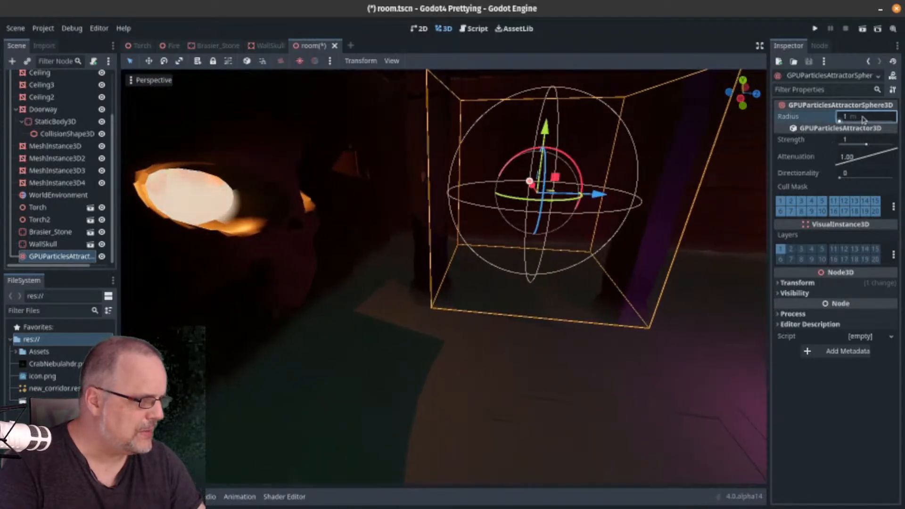
type("2")
key("Return")
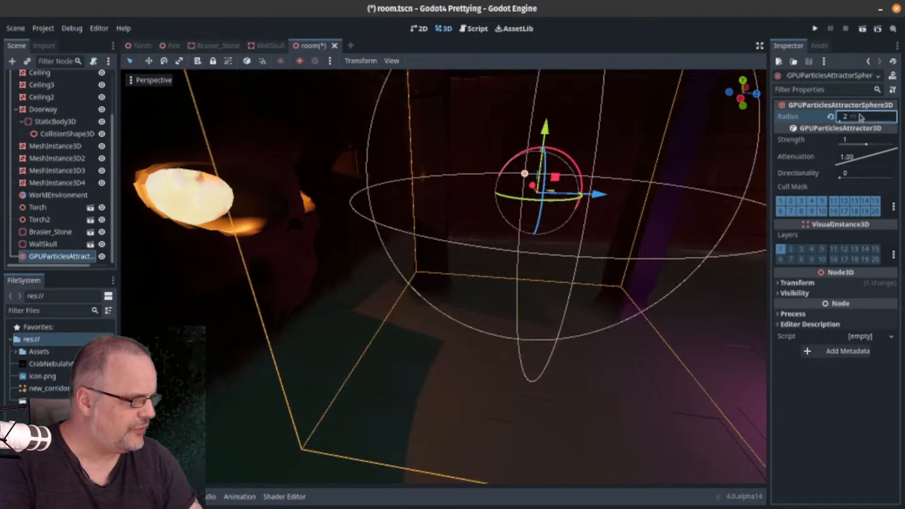
left_click(886, 142)
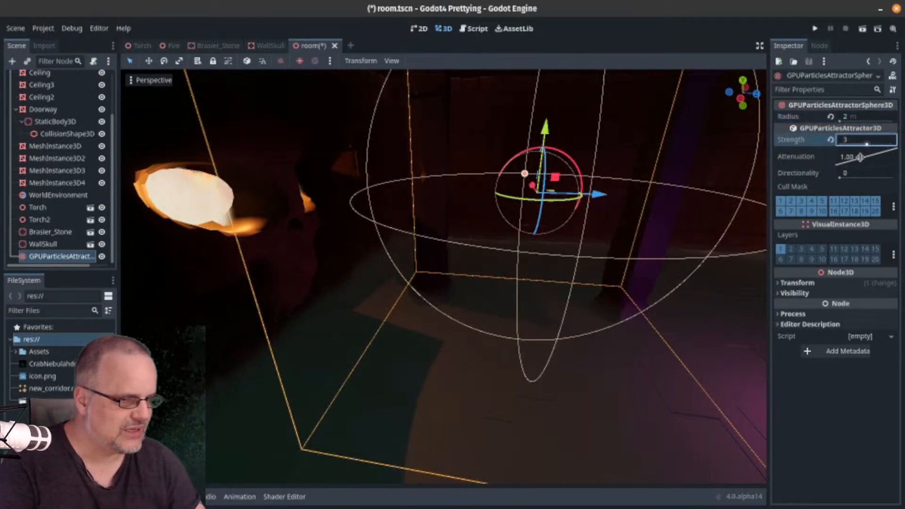
type("3")
key("Return")
Step: Move the attractor sphere across the room and centre it in mid-air between the two torches flanking the doorway
mouse_move(603, 197)
left_mouse_down()
mouse_move(443, 179)
mouse_move(360, 184)
mouse_move(486, 196)
mouse_move(492, 207)
mouse_move(398, 193)
mouse_move(405, 186)
mouse_move(784, 269)
left_mouse_up()
left_click_drag(653, 265, 431, 246)
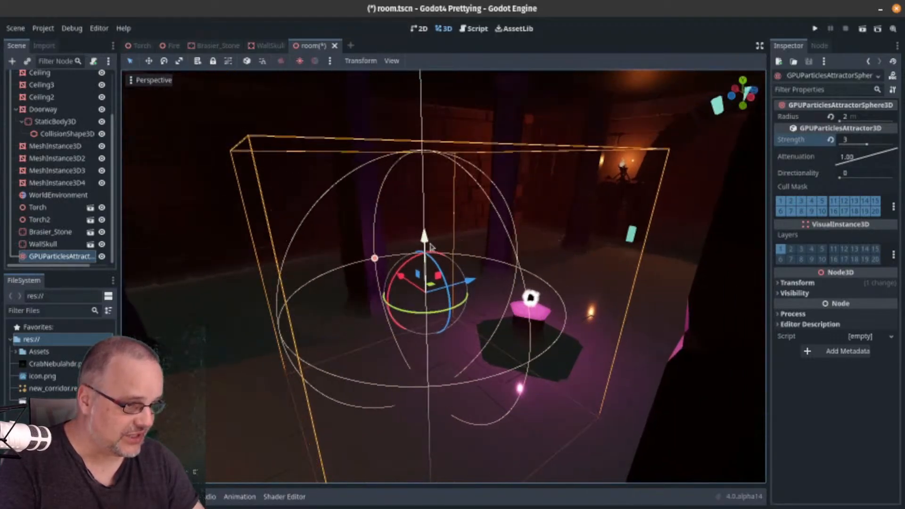
left_click_drag(471, 282, 667, 244)
key("w")
right_click_drag(668, 244, 714, 207)
key("w")
right_click_drag(453, 264, 489, 303)
left_click_drag(462, 281, 447, 214)
left_click_drag(433, 162, 433, 148)
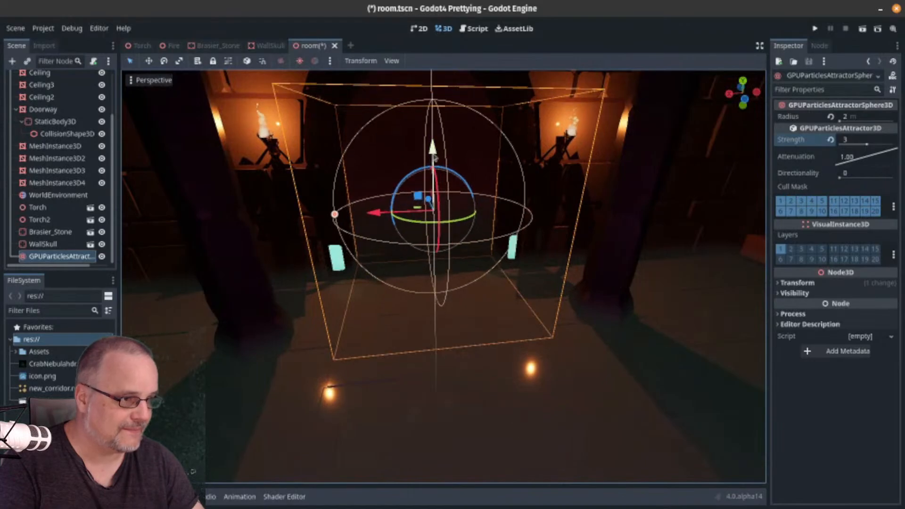
Step: Enlarge the attractor sphere's radius to about 5.84 m so it reaches both torches
left_click_drag(335, 216, 225, 219)
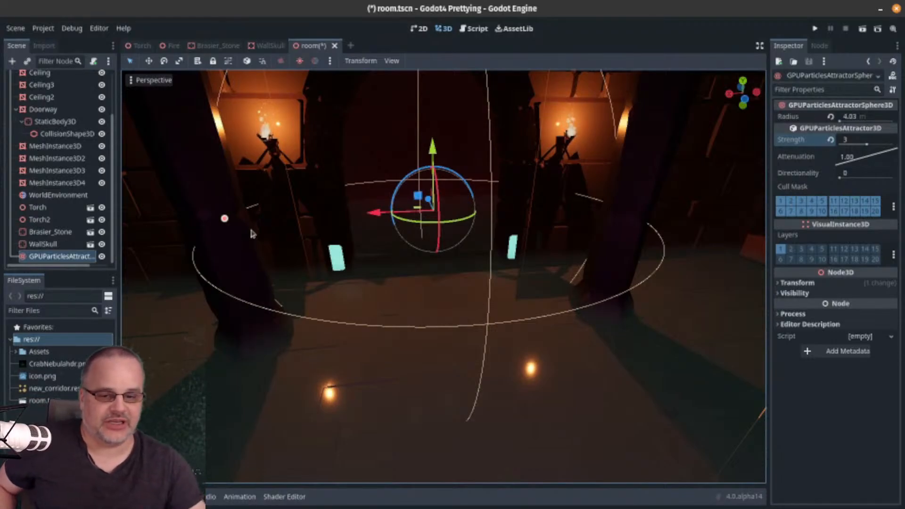
left_click_drag(225, 220, 120, 228)
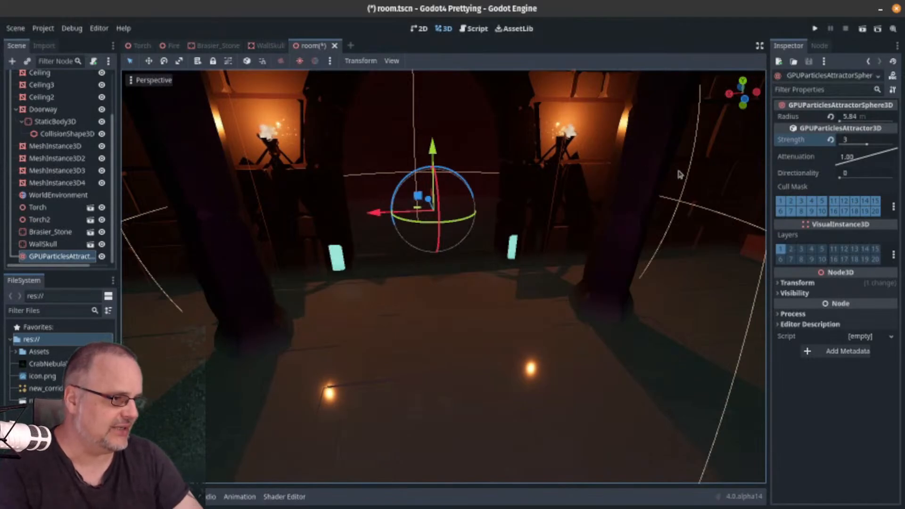
Step: Try a negative strength on the attractor sphere and return the strength to 3
right_click_drag(679, 175, 758, 165)
key("w")
left_click(845, 142)
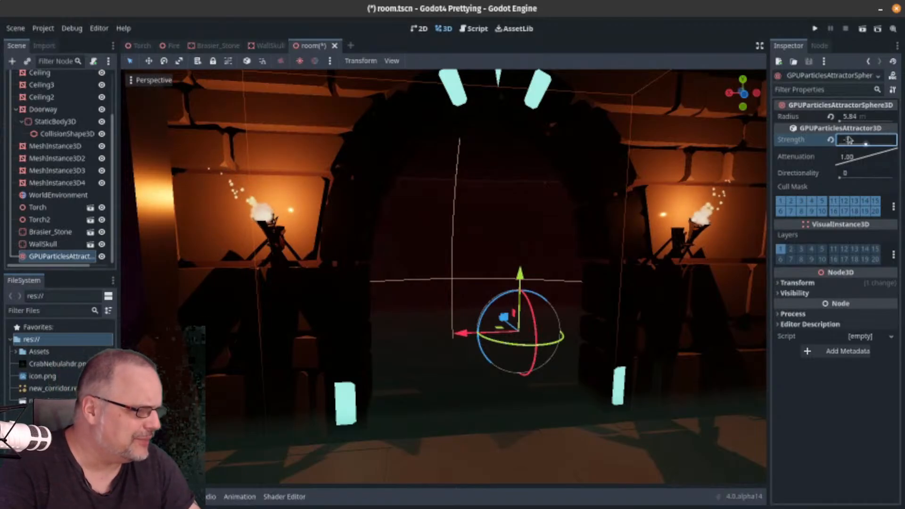
left_click(849, 137)
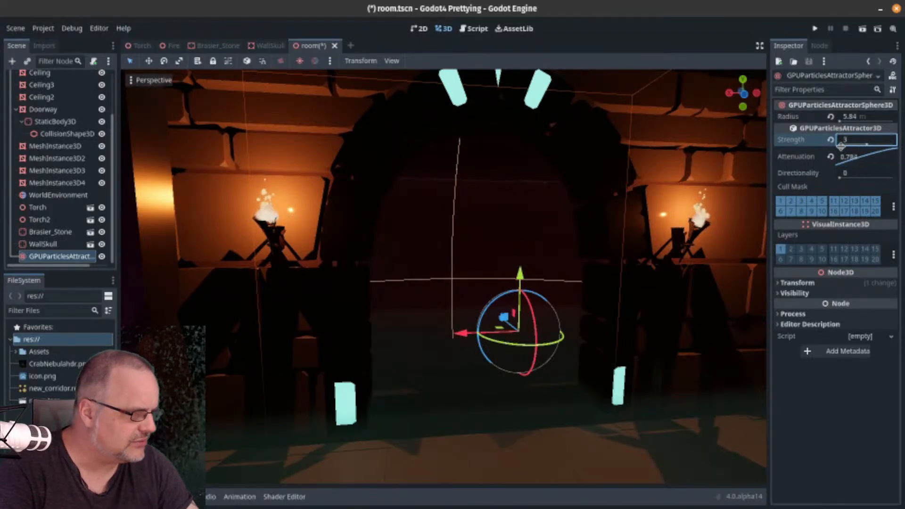
Step: Try other attenuation and directionality values on the attractor sphere, checking the torch flames, and return attenuation to 1.00 and directionality to 0
left_click_drag(834, 144, 835, 156)
left_click(832, 154)
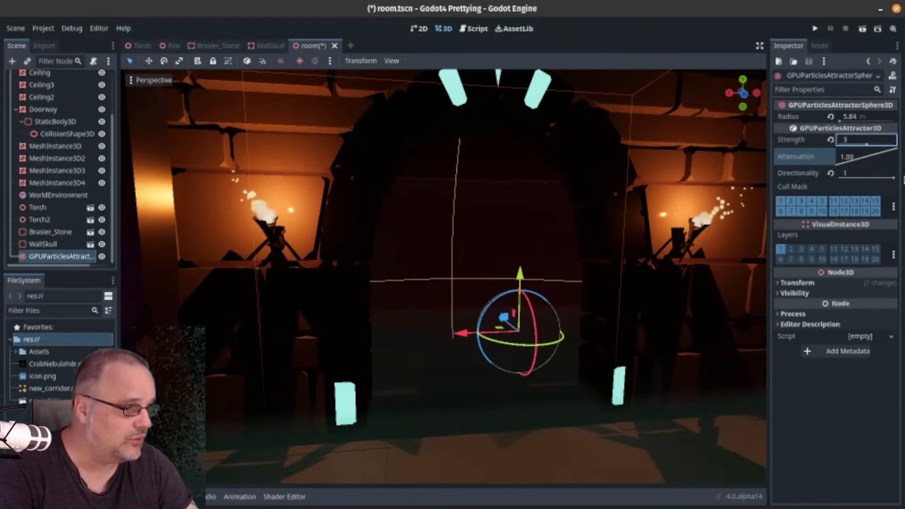
right_click_drag(511, 323, 796, 293)
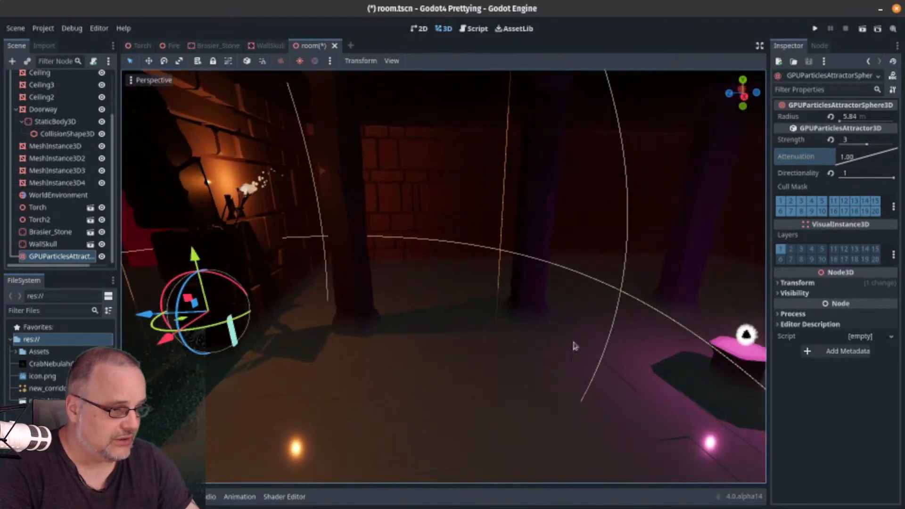
left_click_drag(143, 318, 128, 303)
right_click_drag(137, 304, 544, 318)
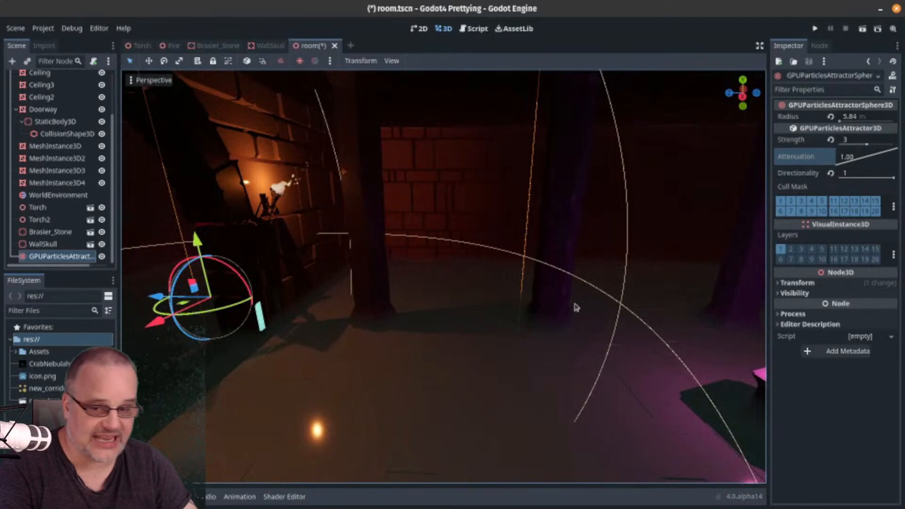
right_click_drag(574, 303, 714, 286)
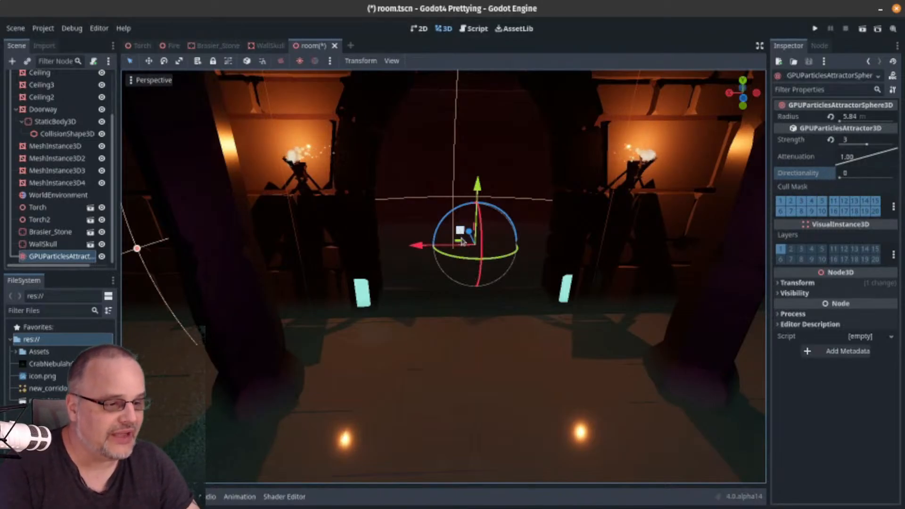
middle_click_drag(462, 242, 613, 283)
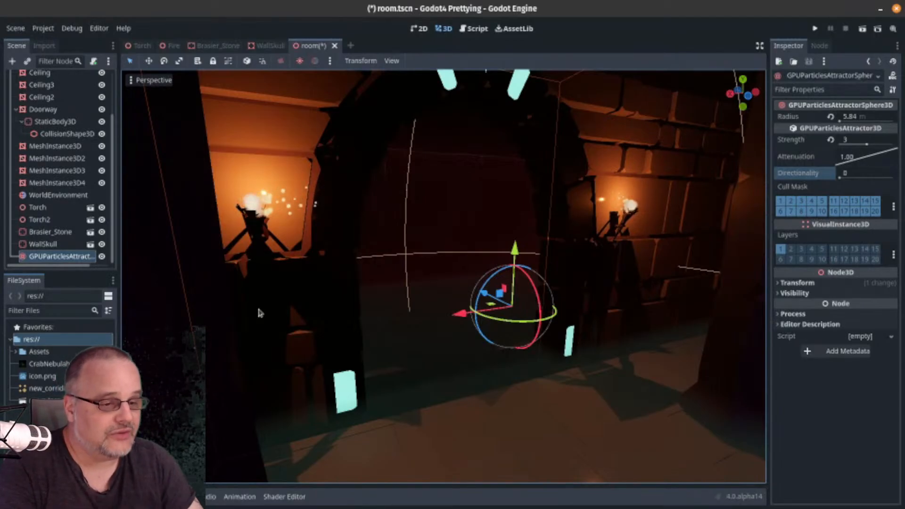
Step: Delete the particle attractor sphere node from the room scene
left_click(62, 245)
left_click(60, 256)
key("Delete")
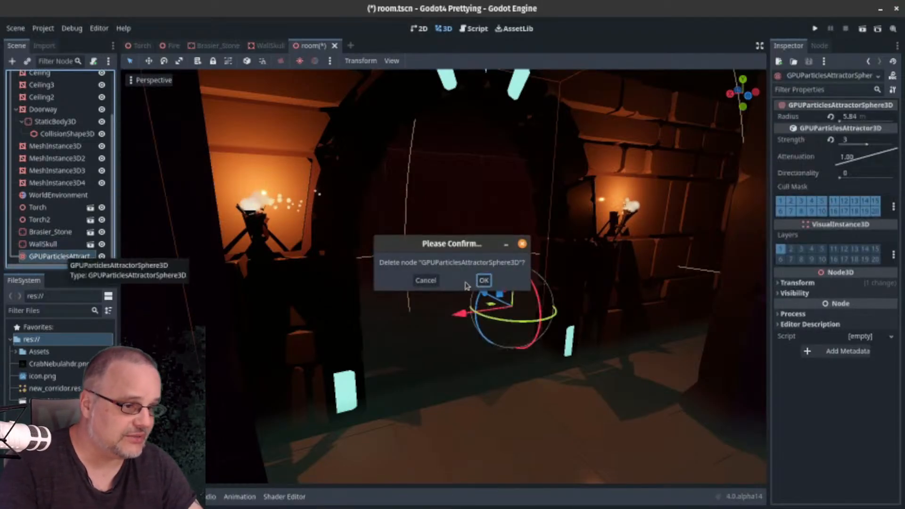
left_click(483, 280)
Step: In the Fire scene, add a GPUParticles3D node as a child of the Fire root
left_click(171, 47)
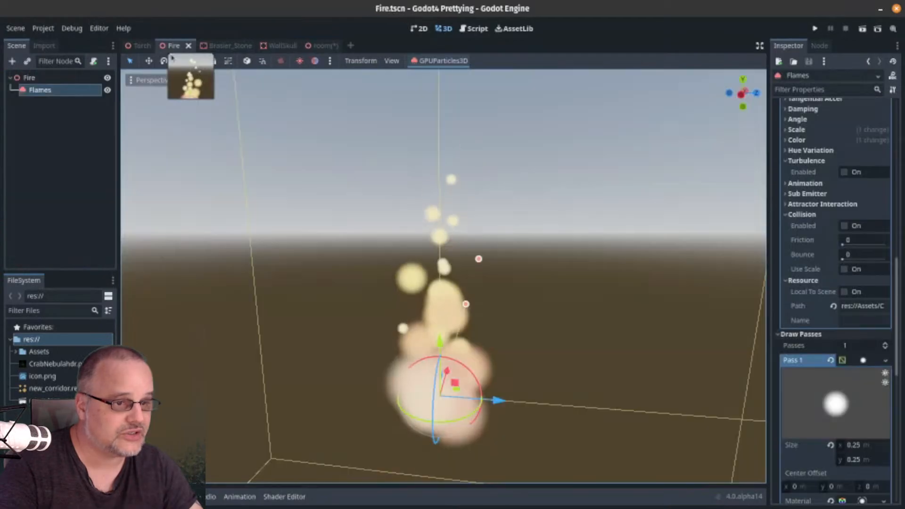
left_click(29, 77)
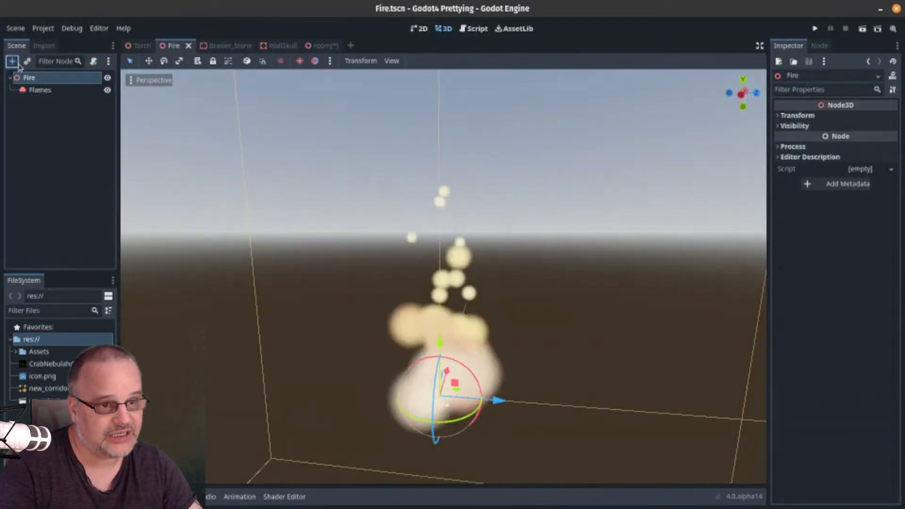
left_click(17, 64)
key("Up")
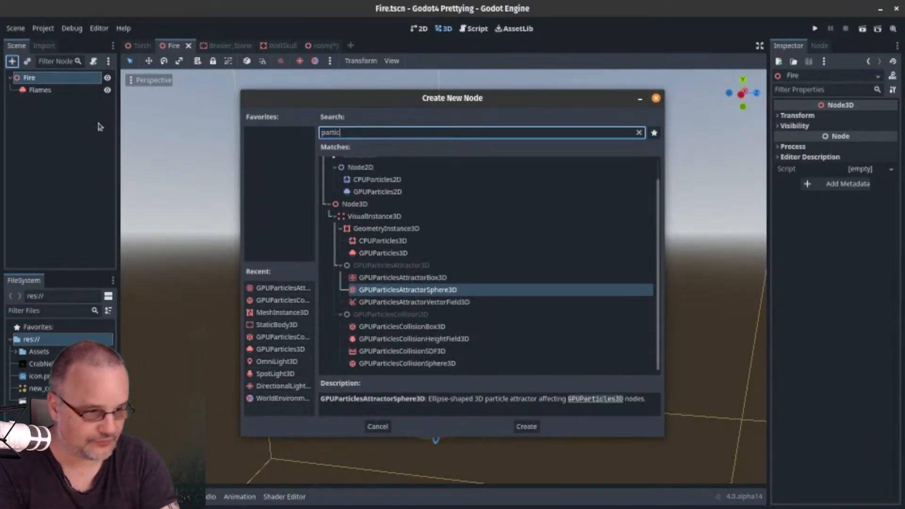
double_click(394, 253)
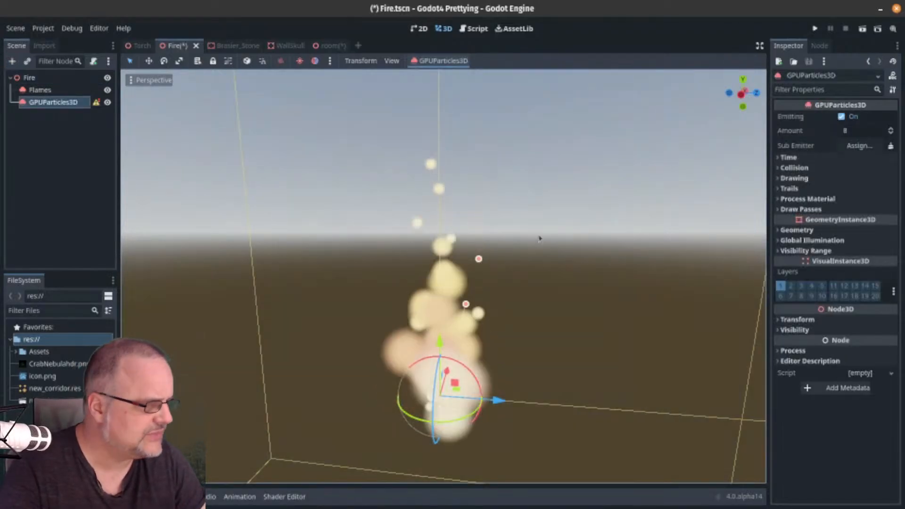
Step: Assign a new ParticlesMaterial as the process material of the added GPUParticles3D node
left_click(806, 198)
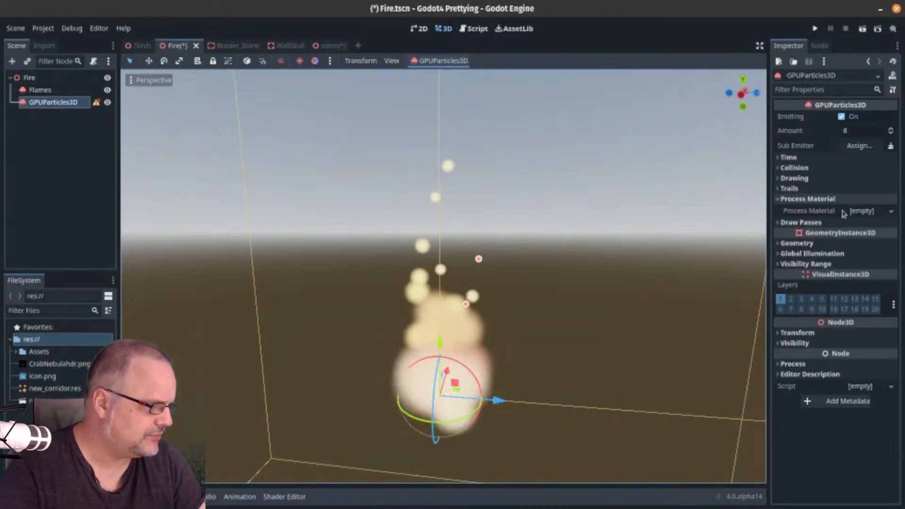
left_click(862, 211)
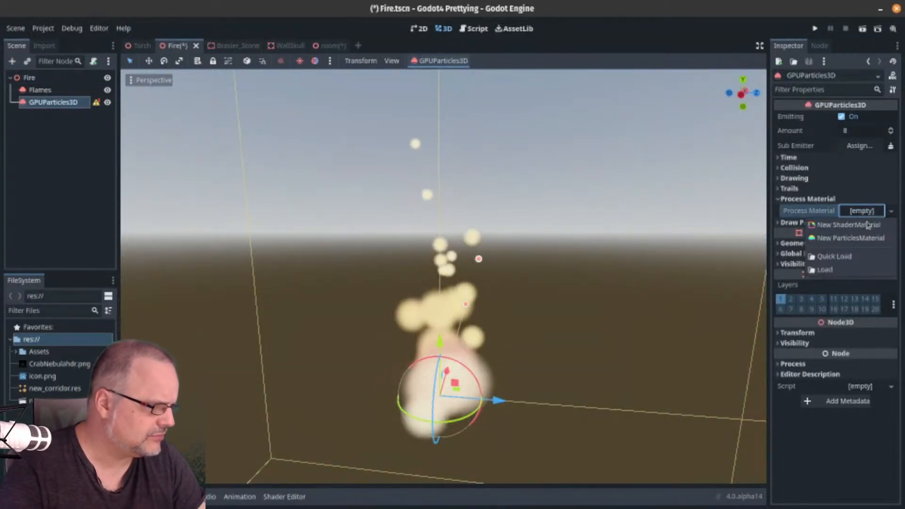
left_click(847, 237)
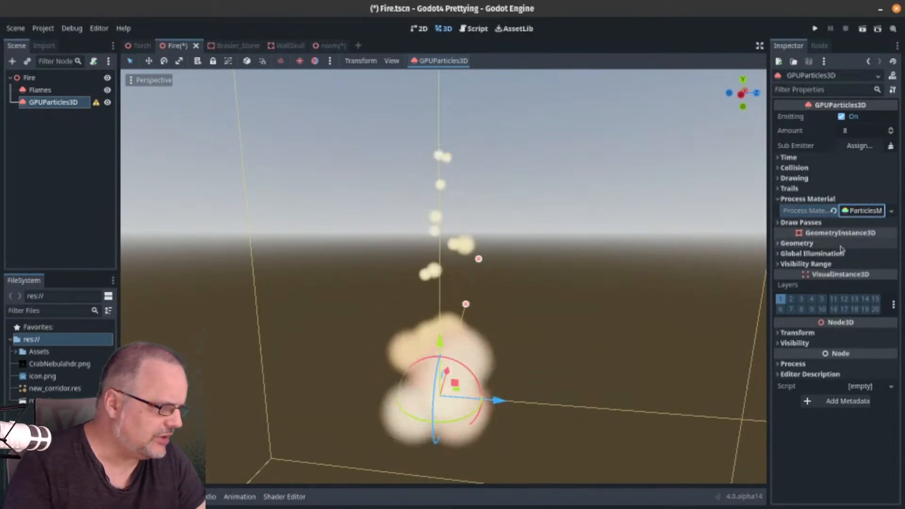
Step: Set draw pass 1 of the GPUParticles3D node to a new QuadMesh and save the Fire scene
left_click(856, 224)
left_click(865, 250)
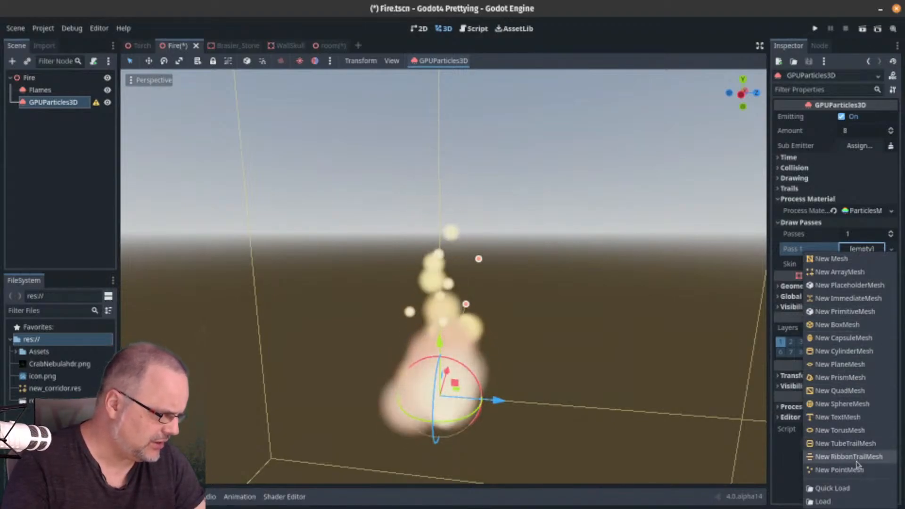
left_click(854, 390)
key("ctrl+s")
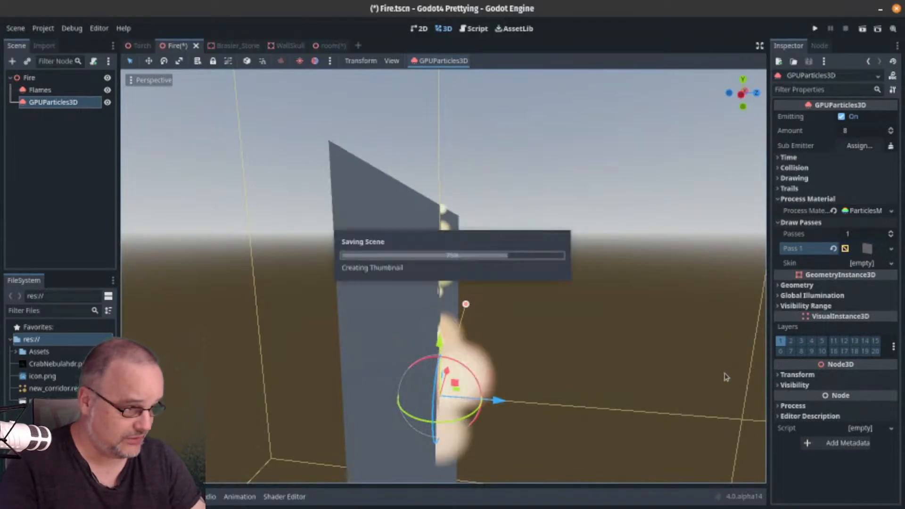
Step: Give the draw pass quad a new StandardMaterial3D and set its transparency to Alpha
left_click(848, 248)
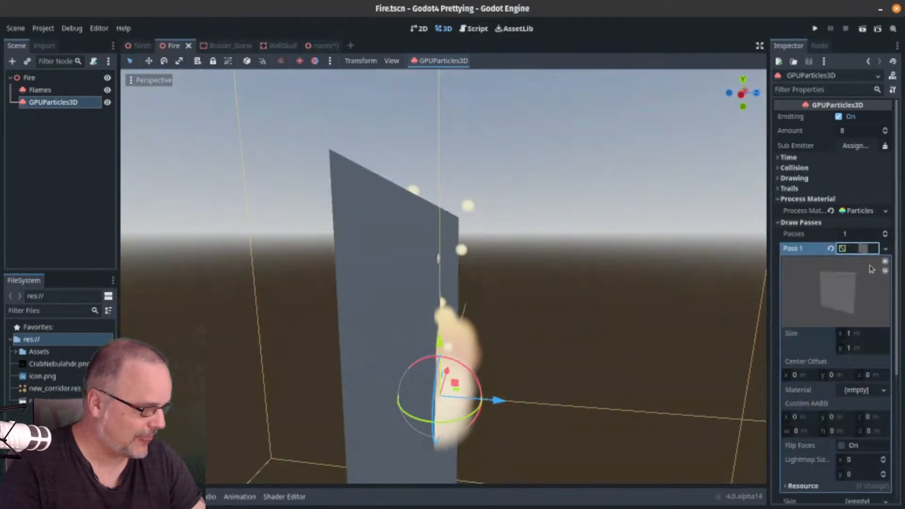
left_click(864, 391)
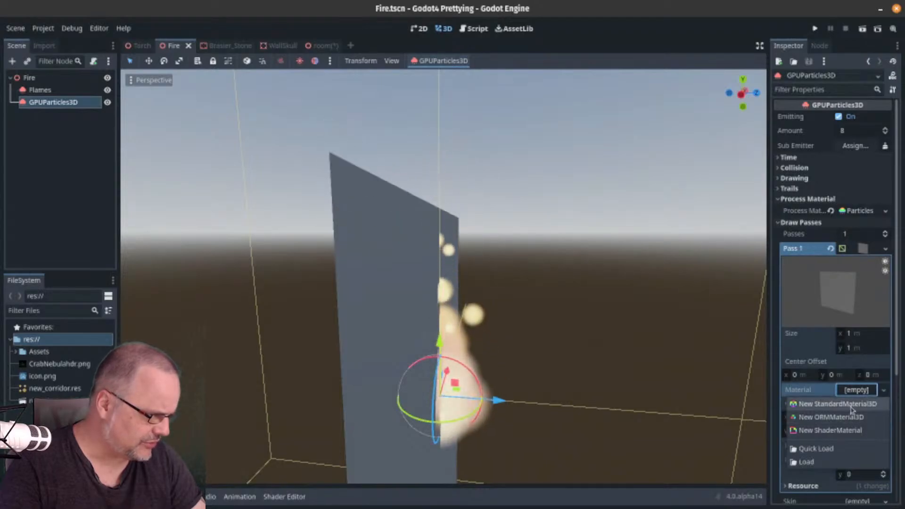
left_click(851, 405)
scroll(828, 354, "down", 5)
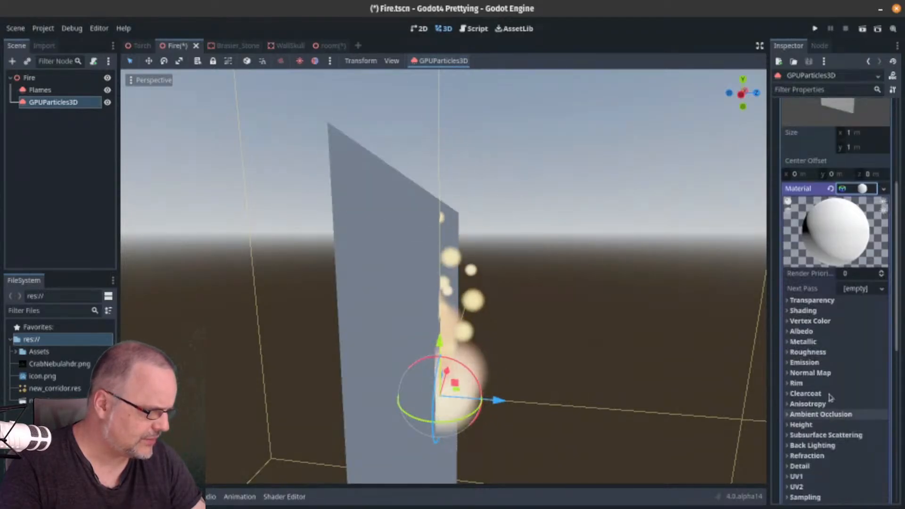
left_click(824, 302)
left_click(856, 312)
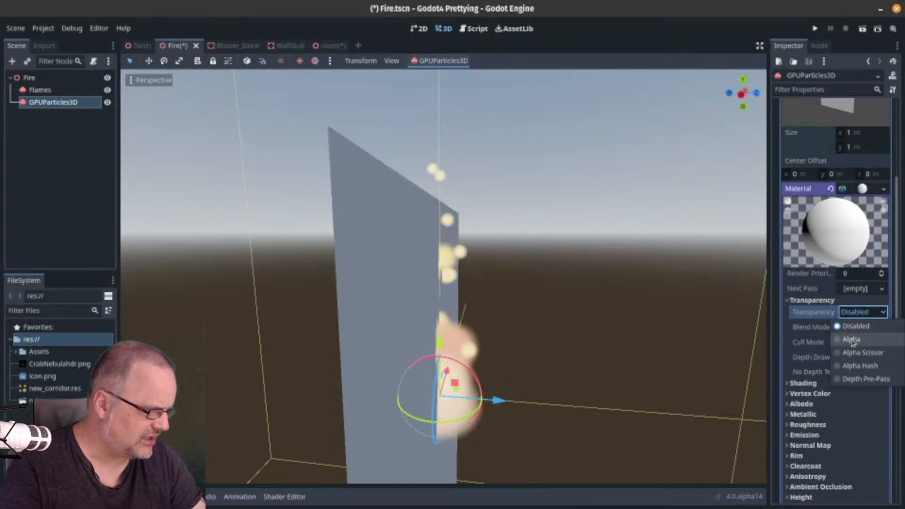
left_click(852, 340)
left_click(851, 383)
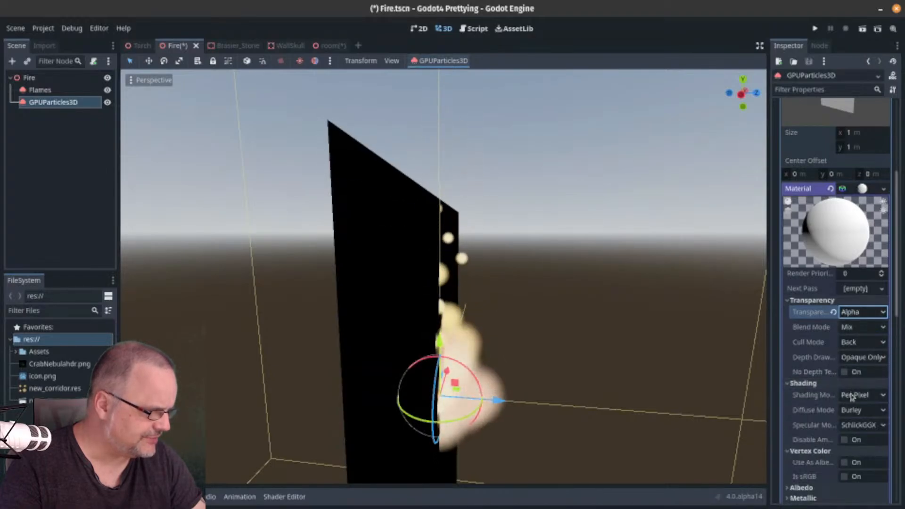
left_click(853, 396)
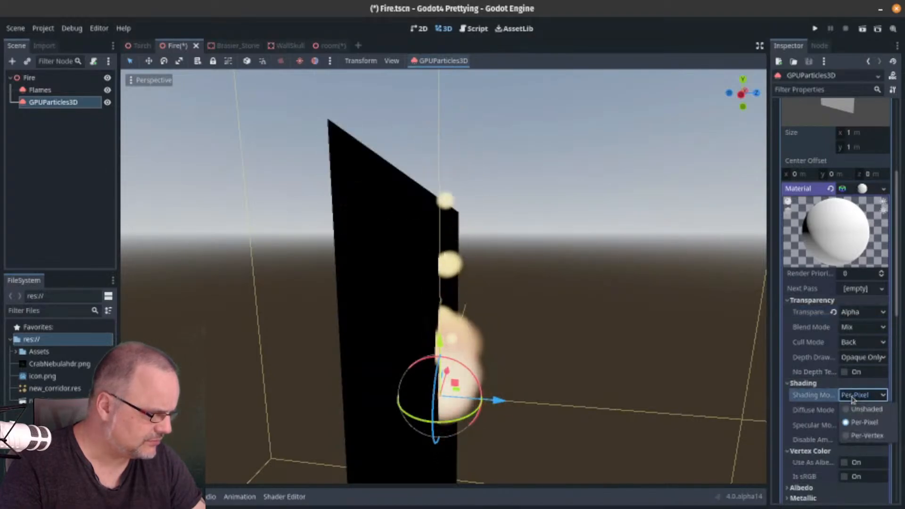
left_click(853, 400)
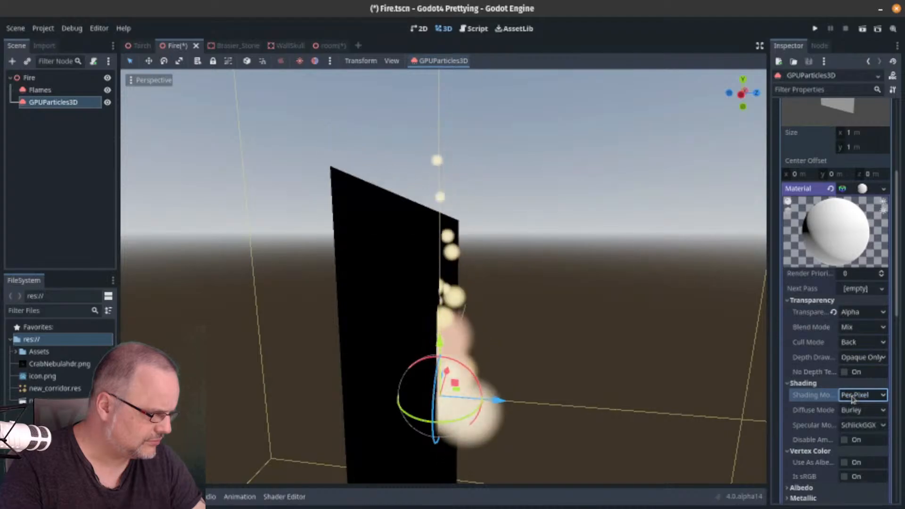
Step: Set the quad material's billboard mode to Particle Billboard and reload the Fire scene view to refresh it
scroll(838, 421, "down", 10)
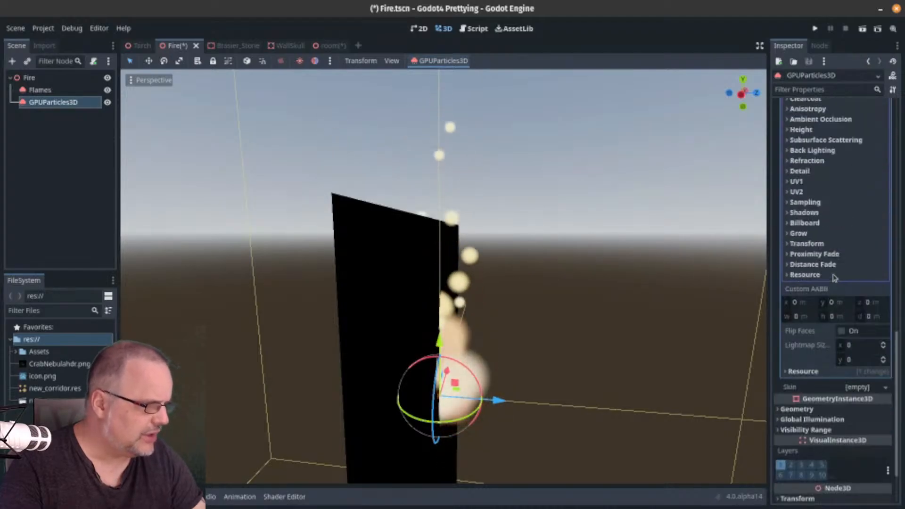
left_click(805, 223)
left_click(860, 235)
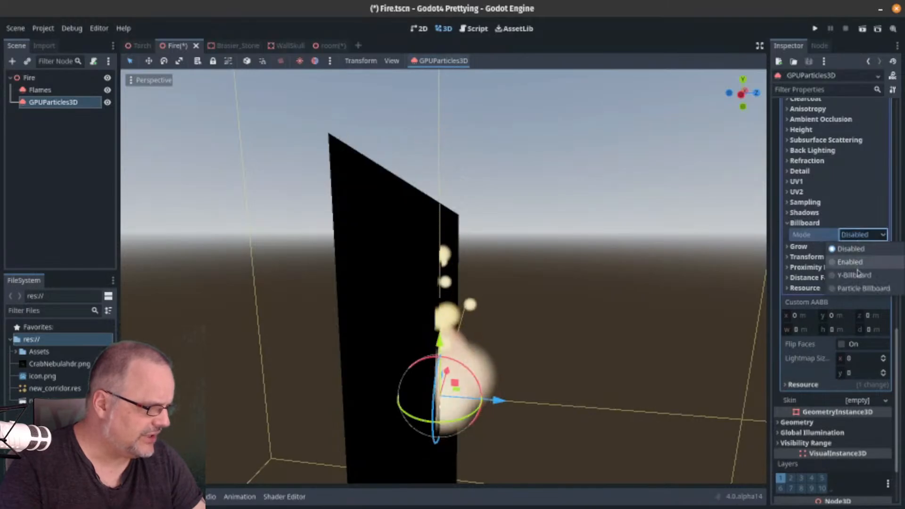
left_click(858, 288)
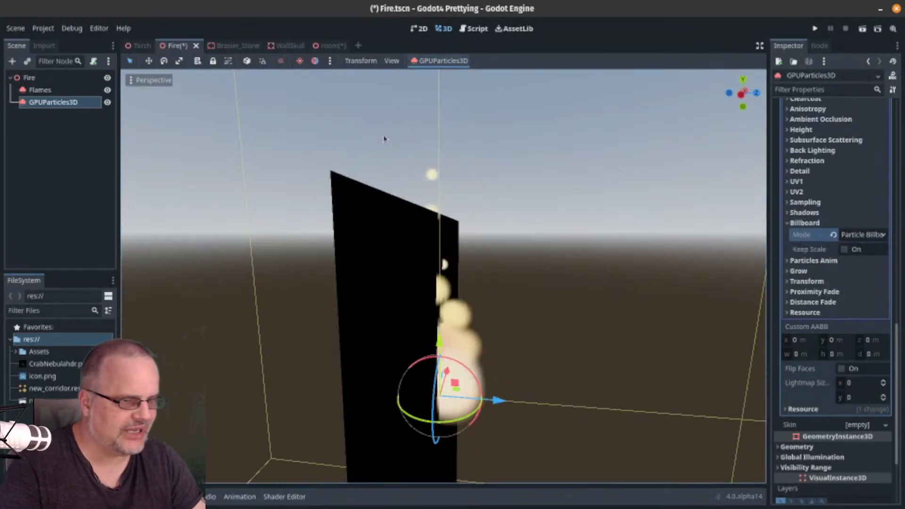
left_click(235, 46)
left_click(175, 45)
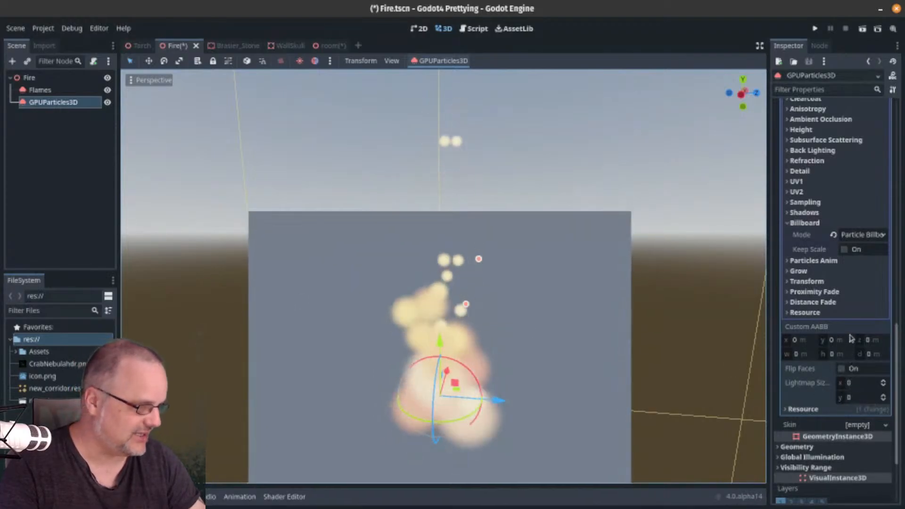
Step: Set the size of the draw pass 1 quad to 0.25 m by 0.25 m
scroll(858, 343, "up", 5)
scroll(858, 343, "up", 3)
scroll(860, 339, "down", 10)
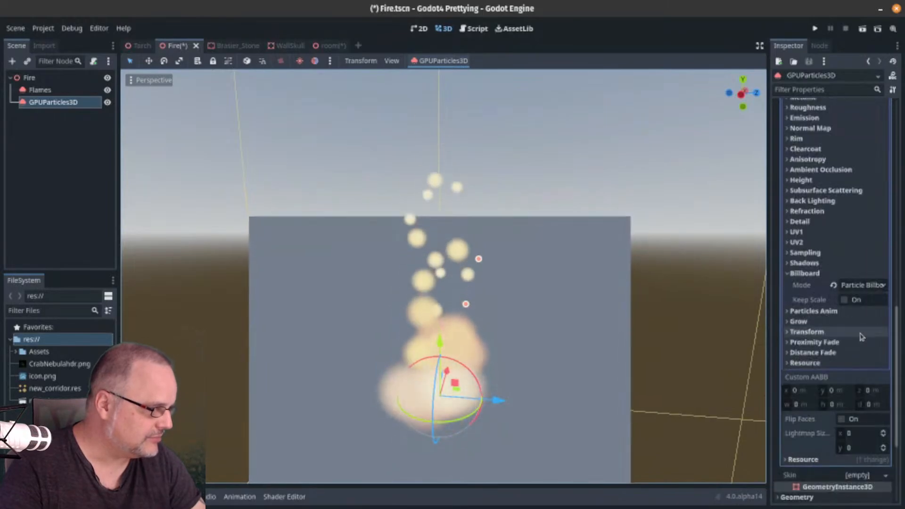
scroll(859, 325, "up", 14)
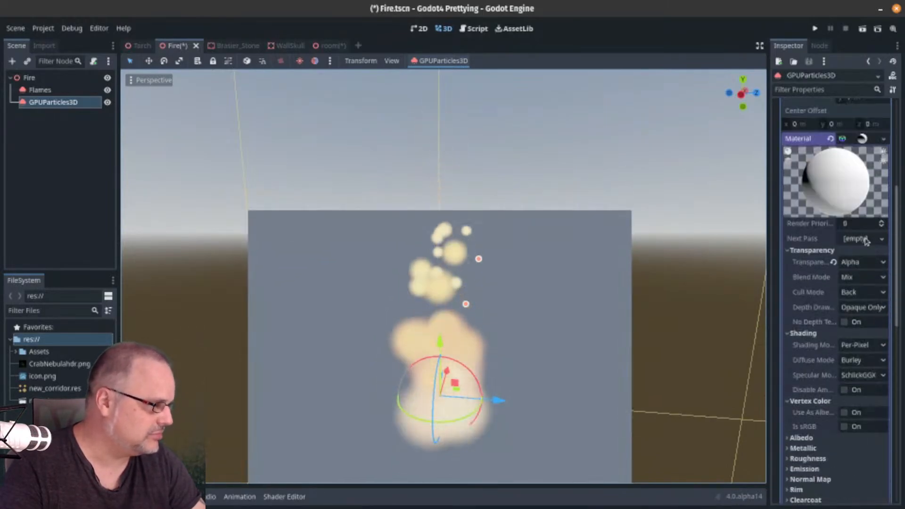
scroll(853, 303, "down", 15)
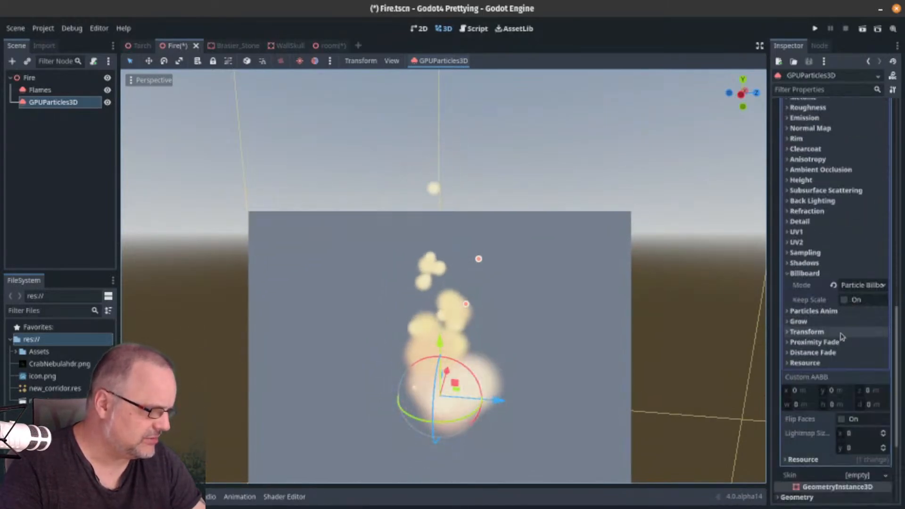
scroll(837, 262, "up", 5)
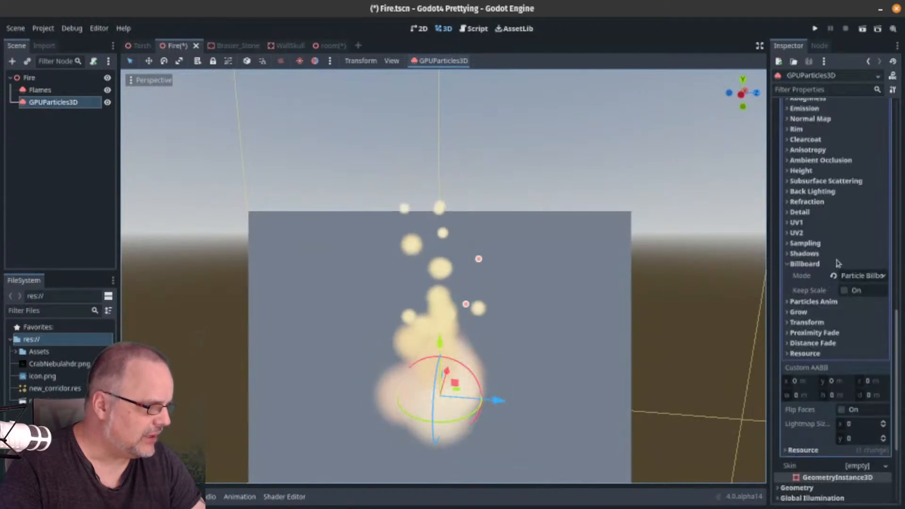
scroll(839, 262, "up", 3)
scroll(837, 263, "up", 13)
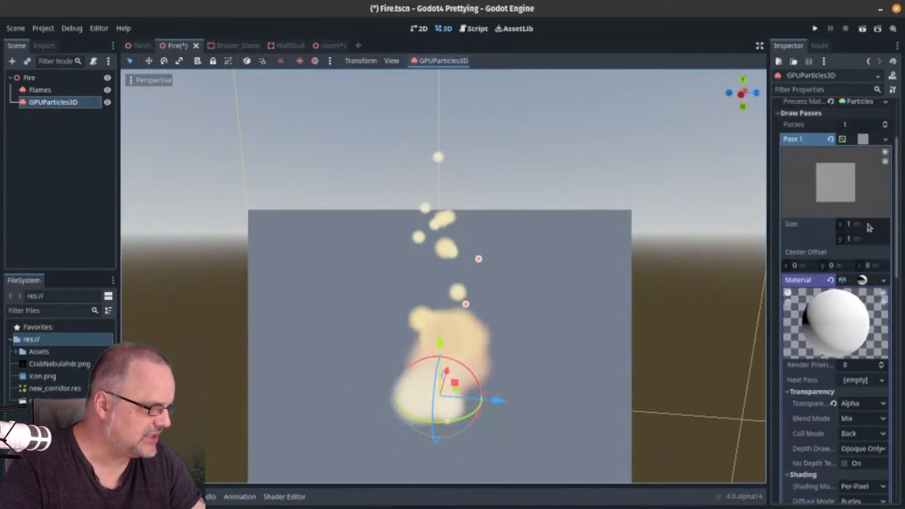
left_click(873, 225)
type("0.25")
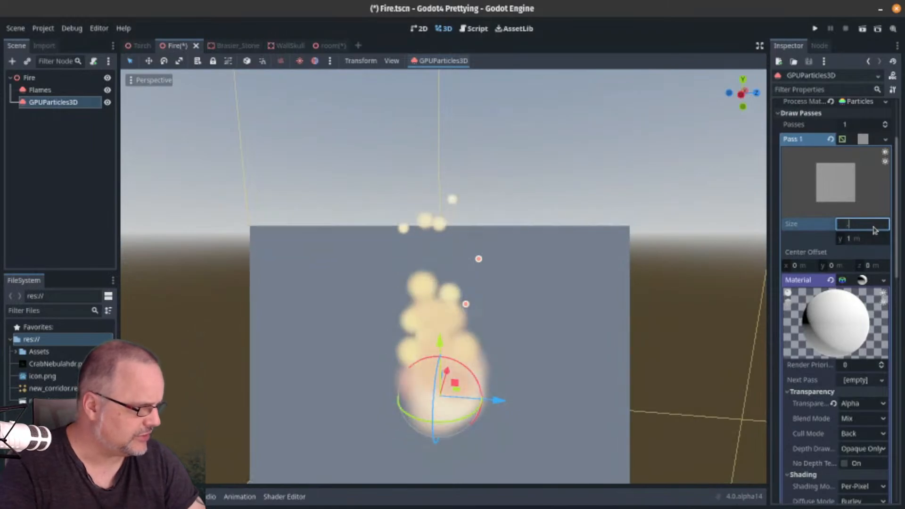
key("Return")
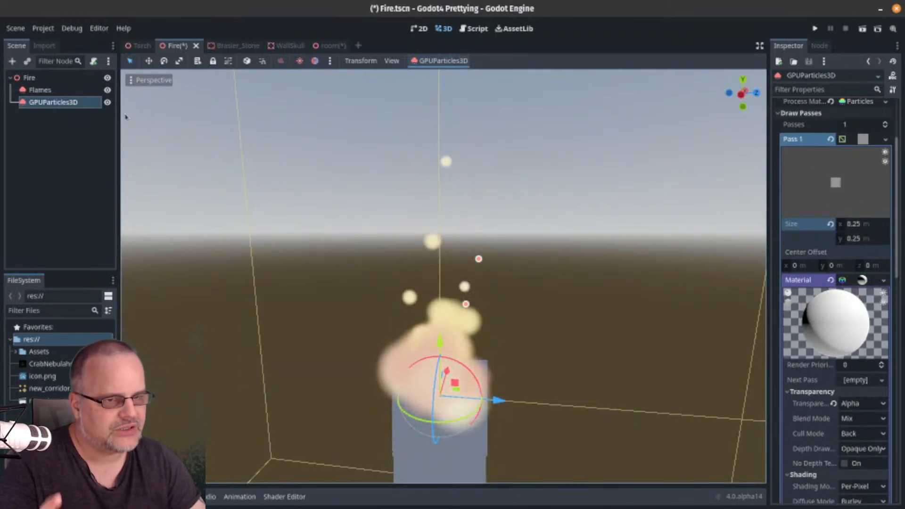
Step: Enable turbulence in the process material of the Flames particle node
left_click(71, 90)
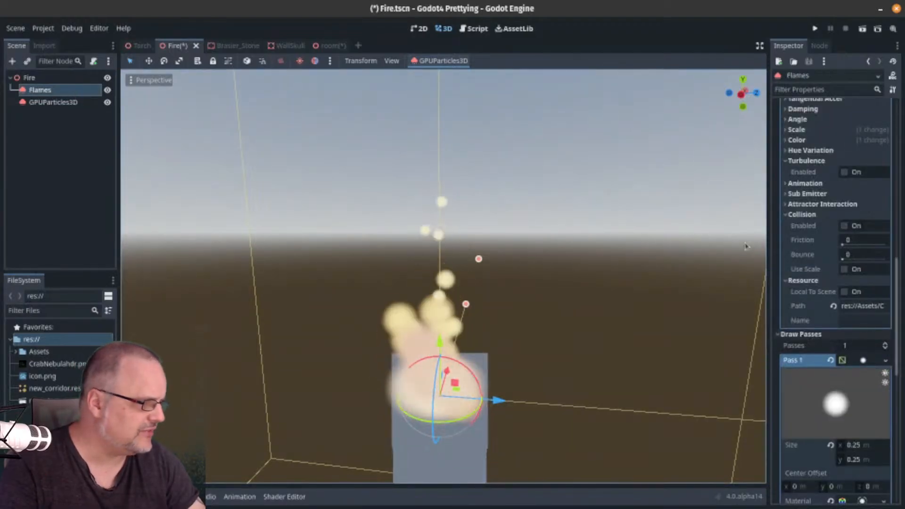
scroll(841, 190, "up", 4)
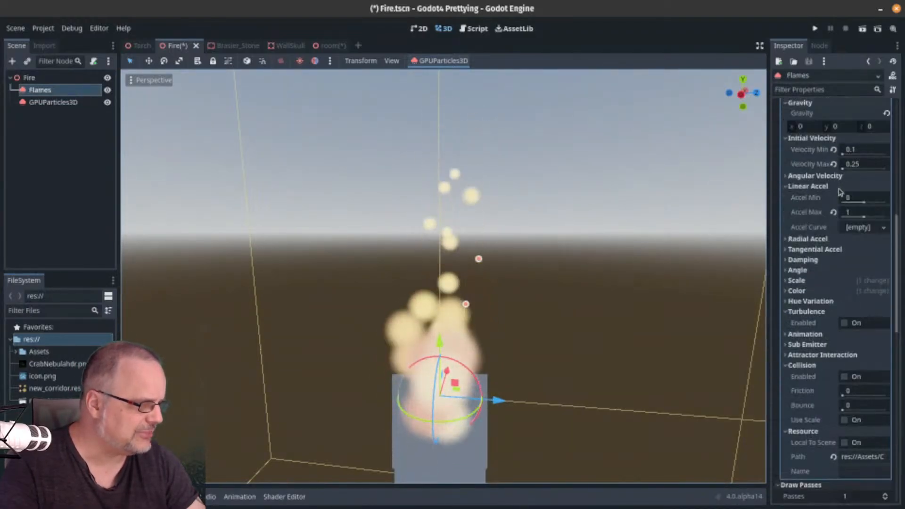
left_click(851, 325)
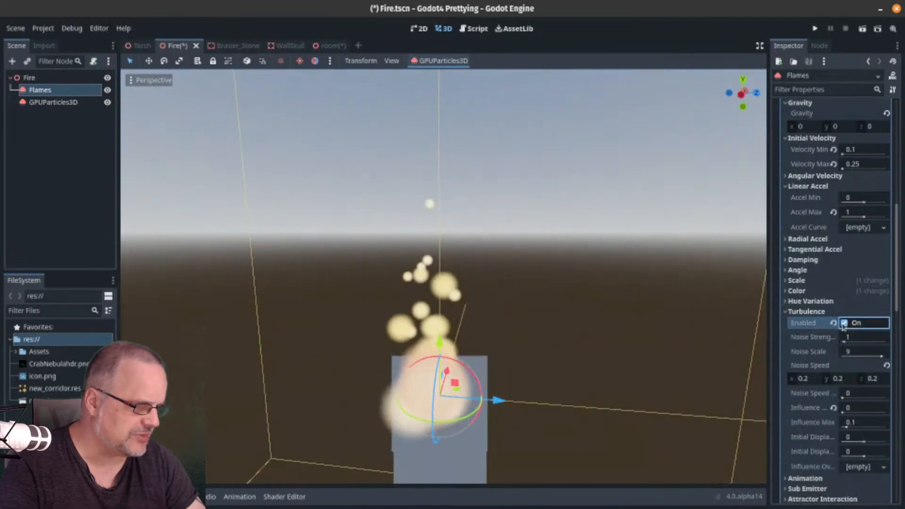
Step: Set the sub emitter mode in the Flames process material to At End
scroll(836, 292, "up", 4)
scroll(827, 220, "up", 3)
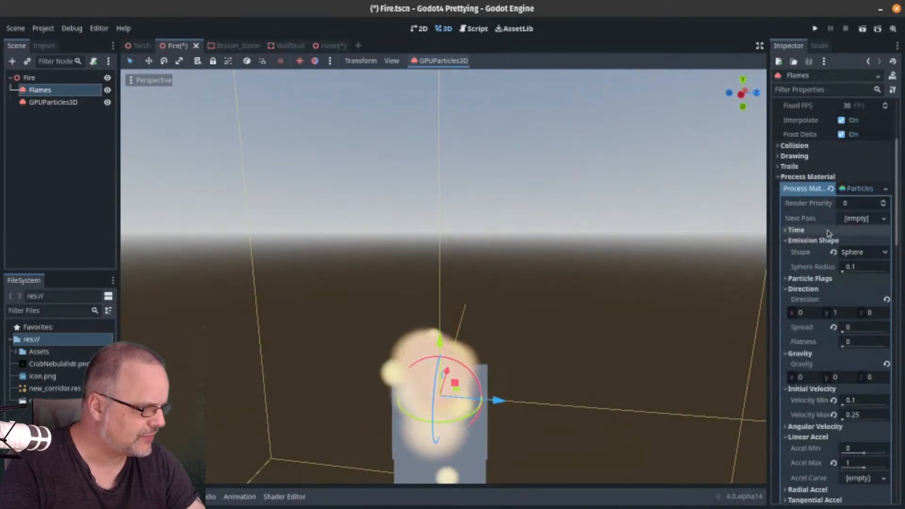
scroll(830, 179, "up", 3)
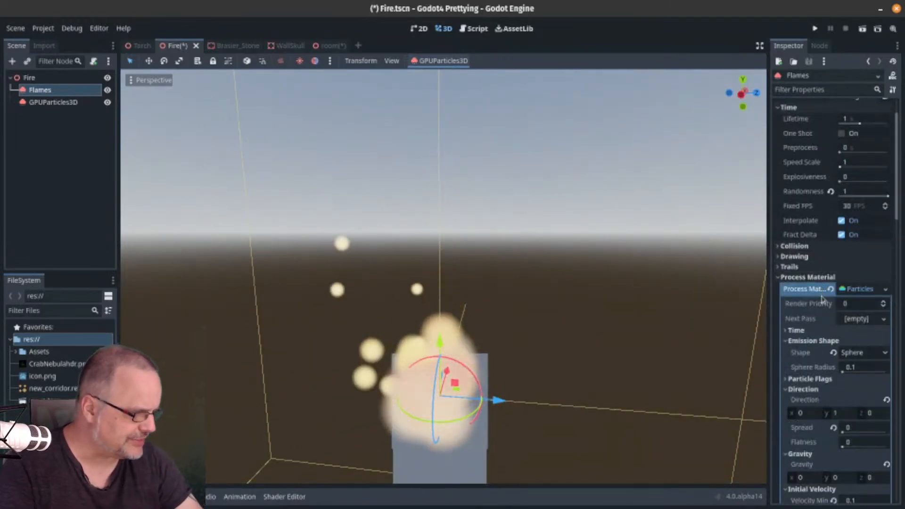
scroll(826, 294, "down", 3)
scroll(832, 384, "down", 3)
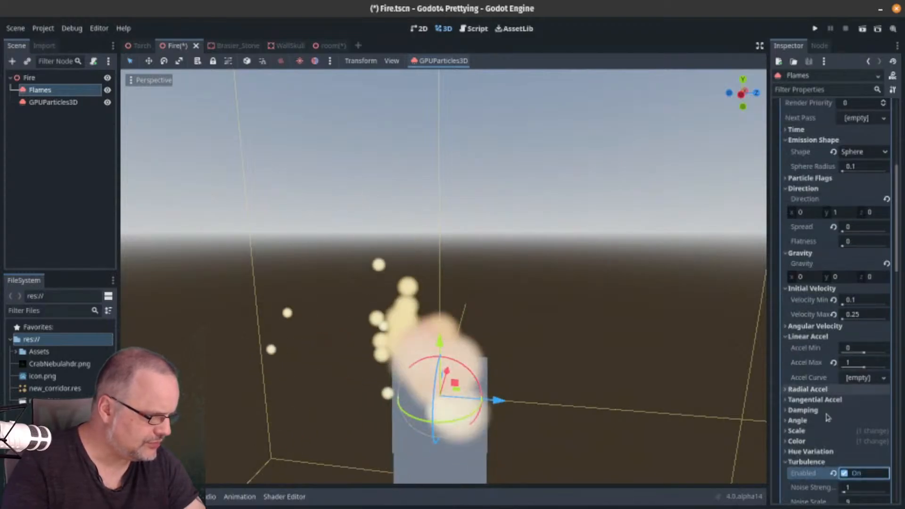
left_click(824, 461)
scroll(820, 454, "down", 3)
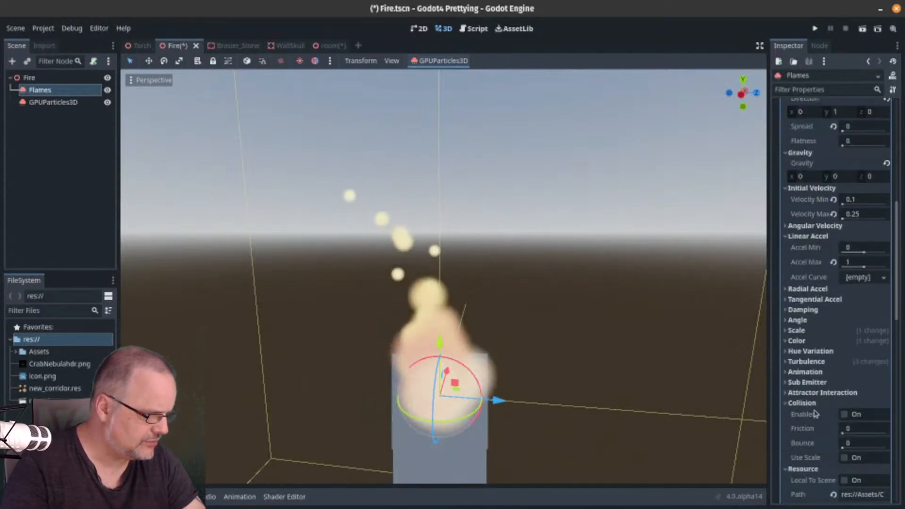
left_click(843, 383)
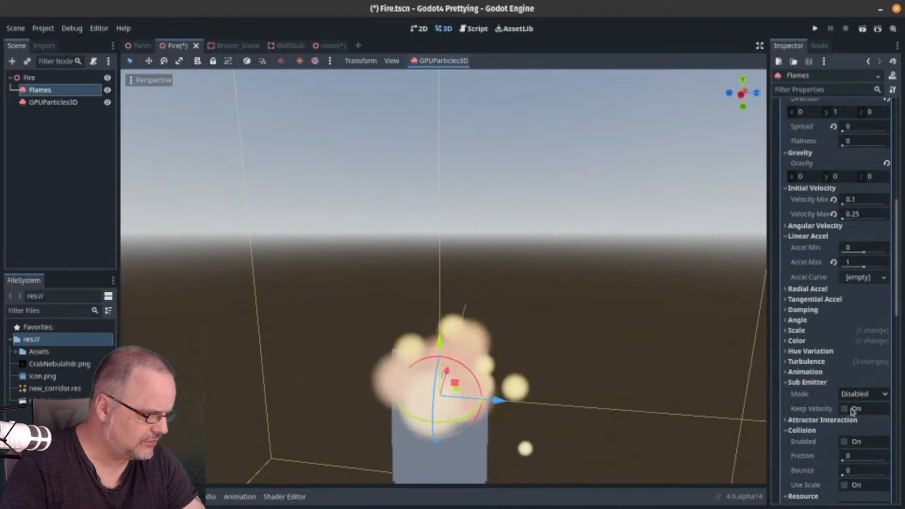
left_click(857, 396)
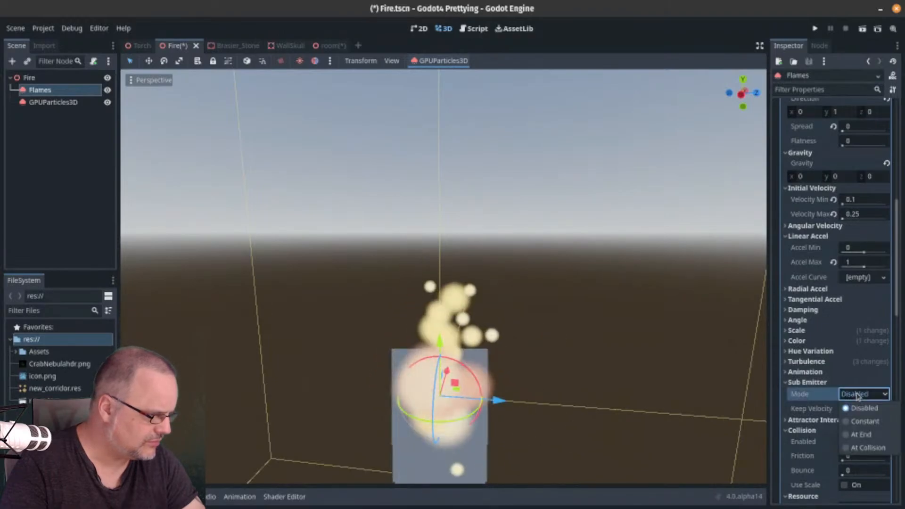
left_click(861, 434)
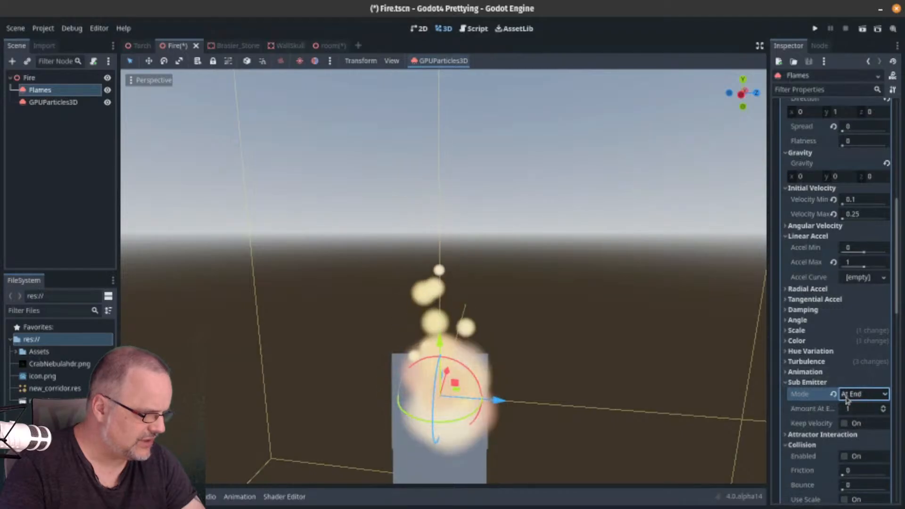
Step: Make the GPUParticles3D node a child of Flames and enable Keep Velocity for the Flames sub emitter
left_click_drag(45, 107, 55, 92)
left_click(57, 104)
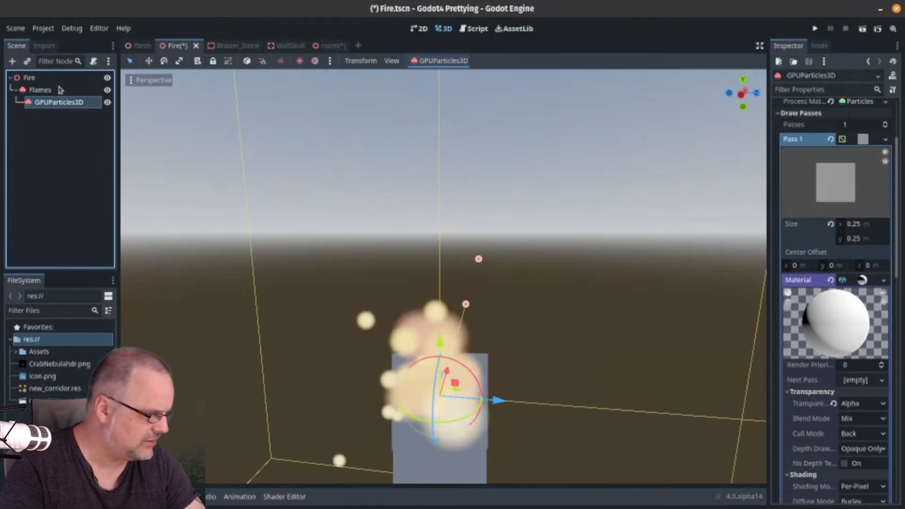
left_click(60, 89)
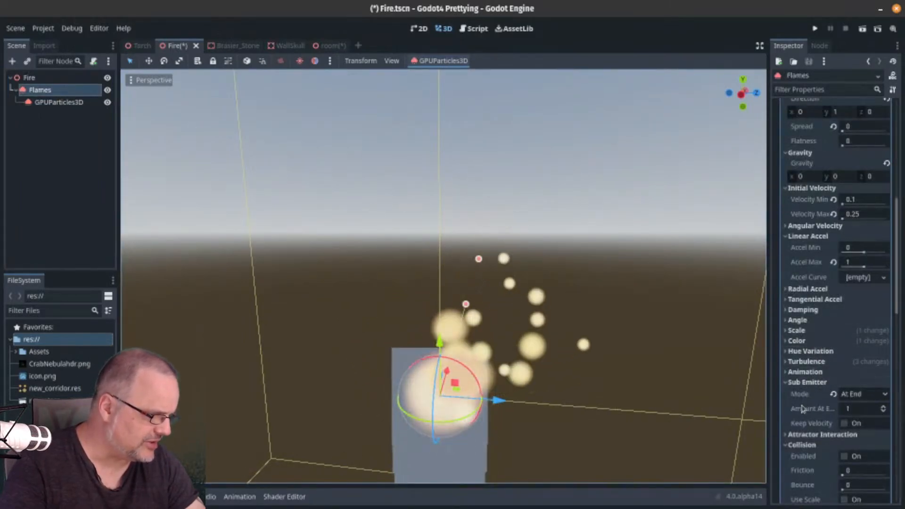
left_click(845, 423)
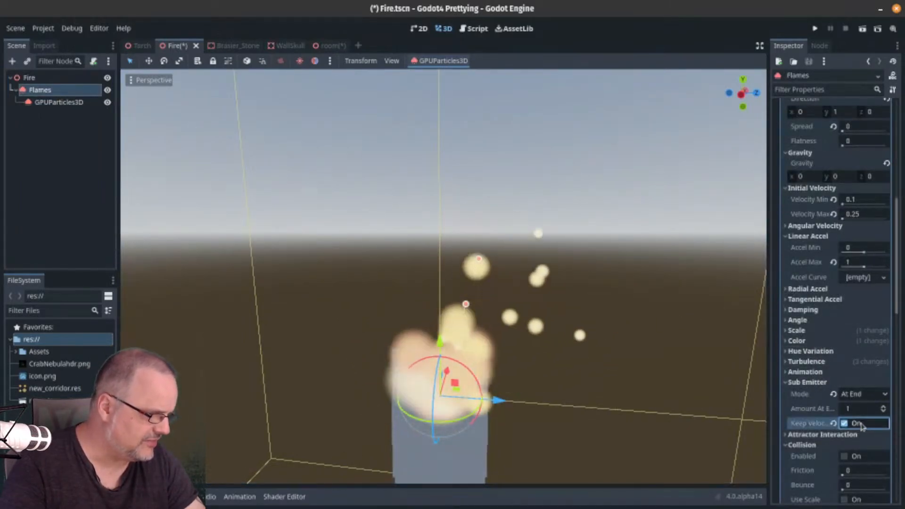
Step: Assign the child GPUParticles3D node as the sub emitter of Flames
left_click(63, 101)
scroll(854, 354, "down", 5)
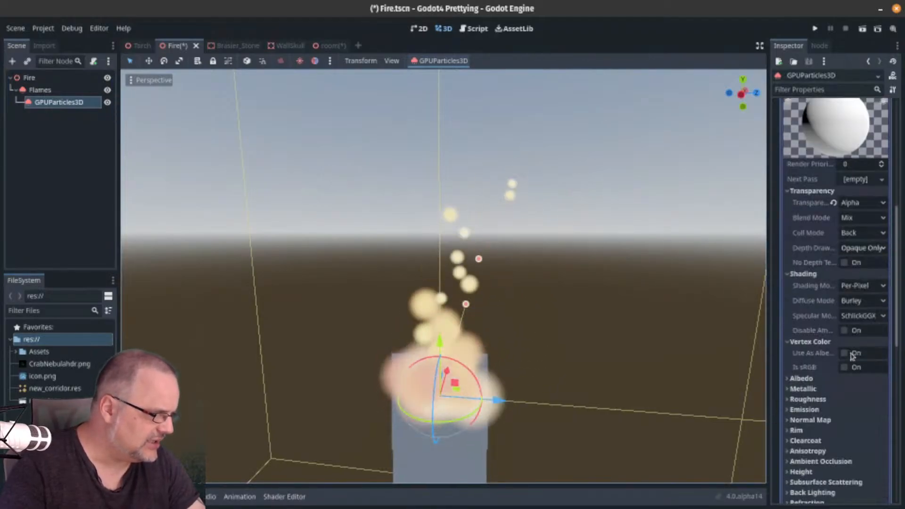
scroll(853, 357, "up", 8)
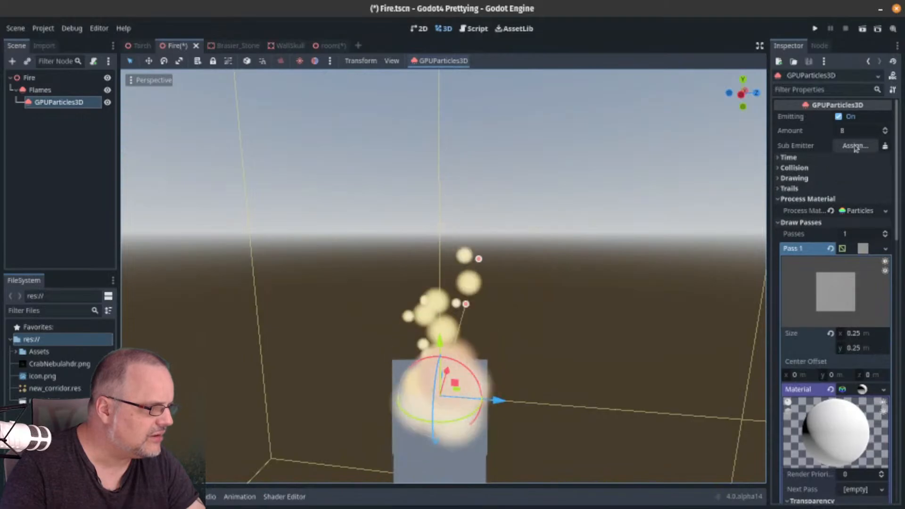
left_click(58, 90)
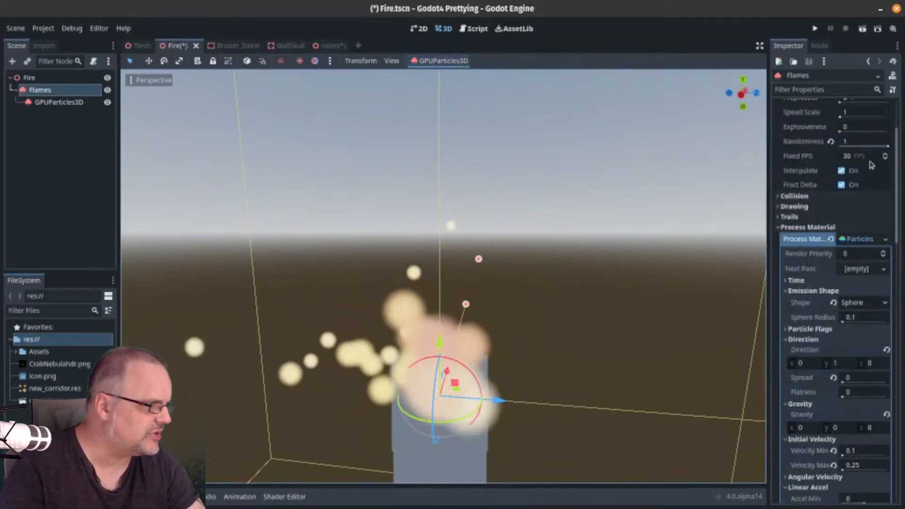
left_click(868, 146)
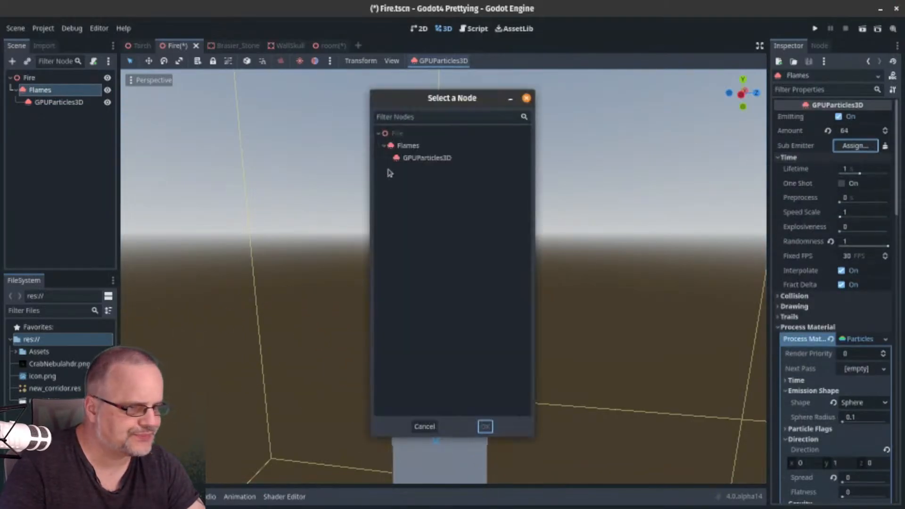
double_click(424, 159)
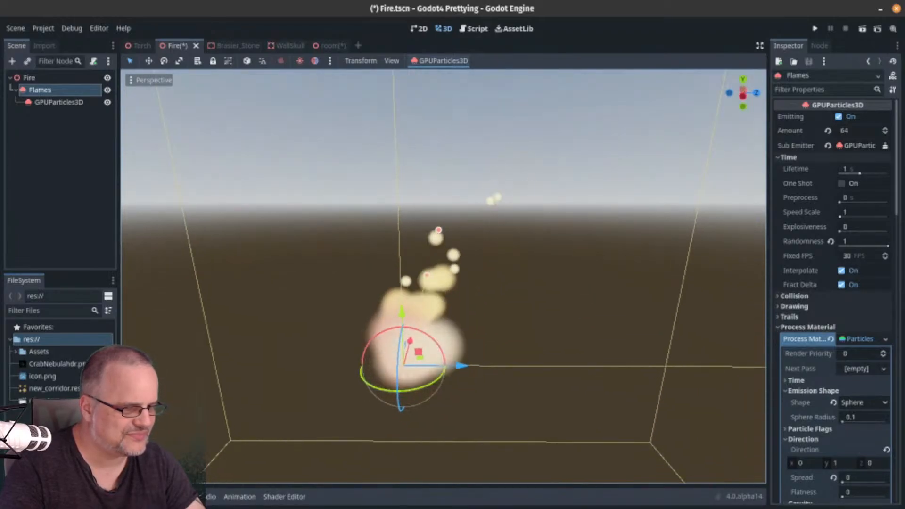
Step: Set the particle amount of the child GPUParticles3D node to 64
scroll(250, 220, "down", 4)
left_click(59, 102)
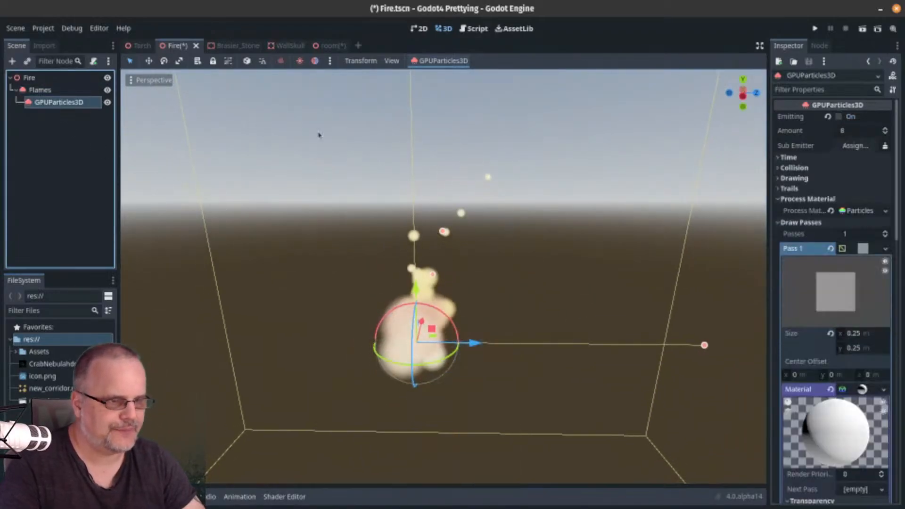
scroll(863, 340, "down", 5)
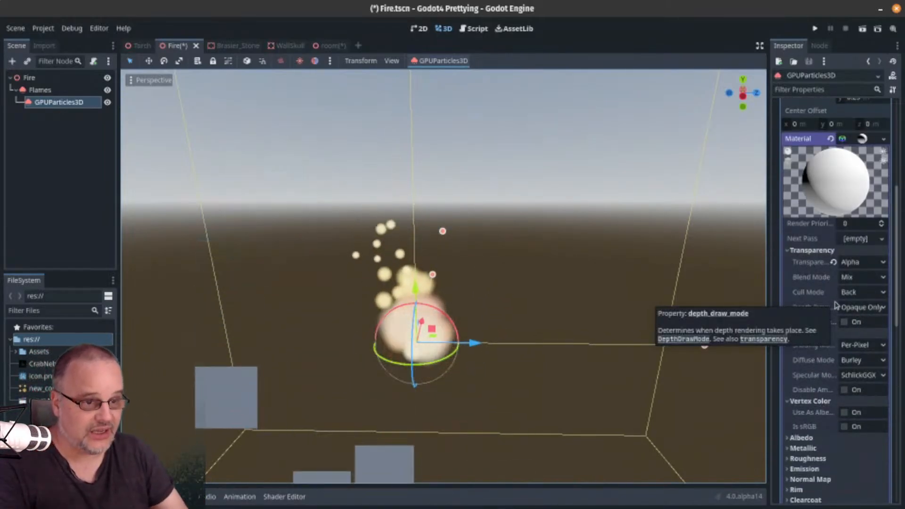
left_click(40, 90)
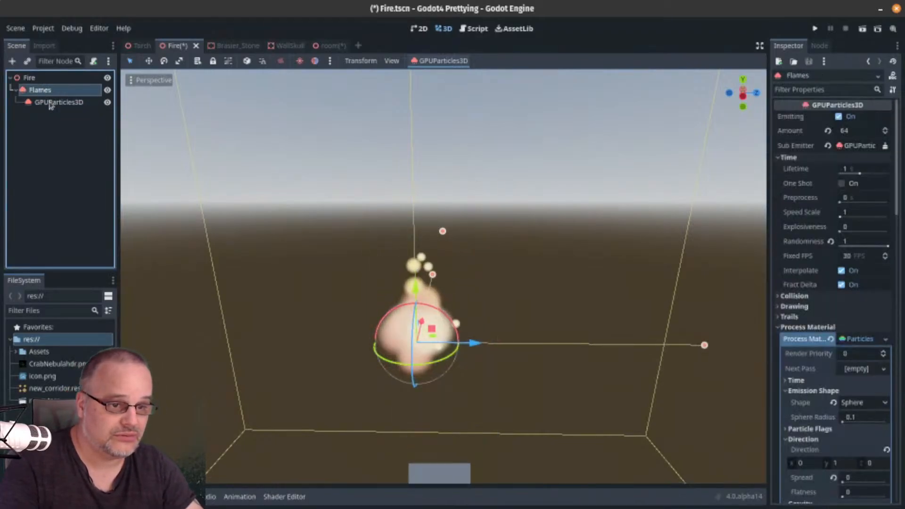
left_click(58, 101)
scroll(827, 194, "up", 5)
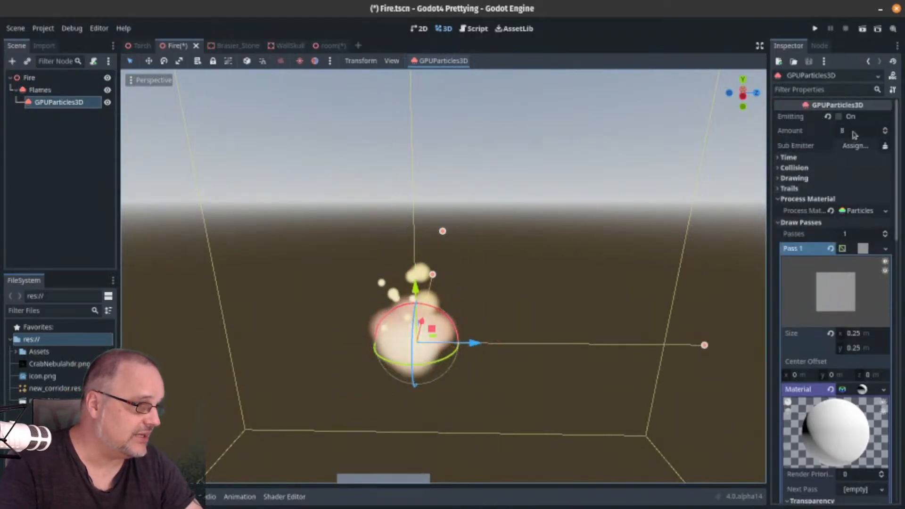
left_click(852, 131)
key("Return")
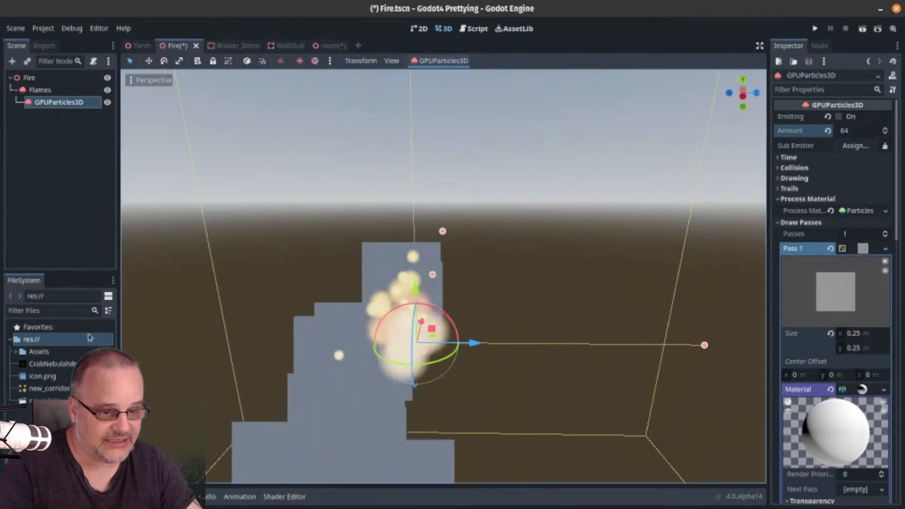
Step: Assign a smoke-like particle texture from the project's Particles assets as the albedo texture of the sub-emitter quad's material
double_click(19, 352)
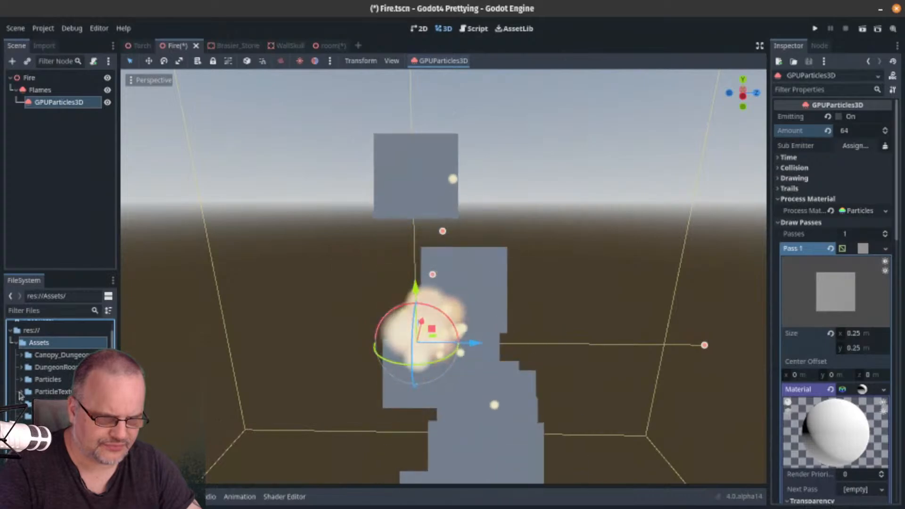
left_click(21, 380)
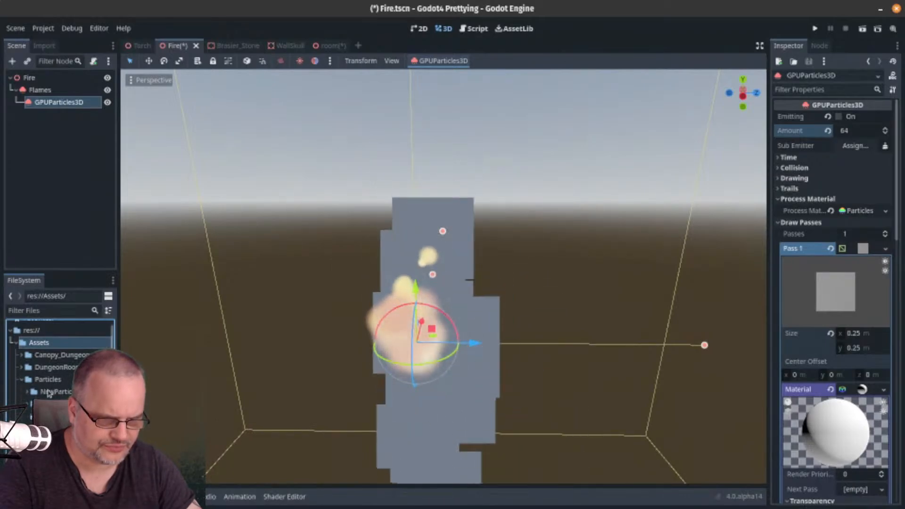
left_click(27, 405)
scroll(28, 408, "down", 5)
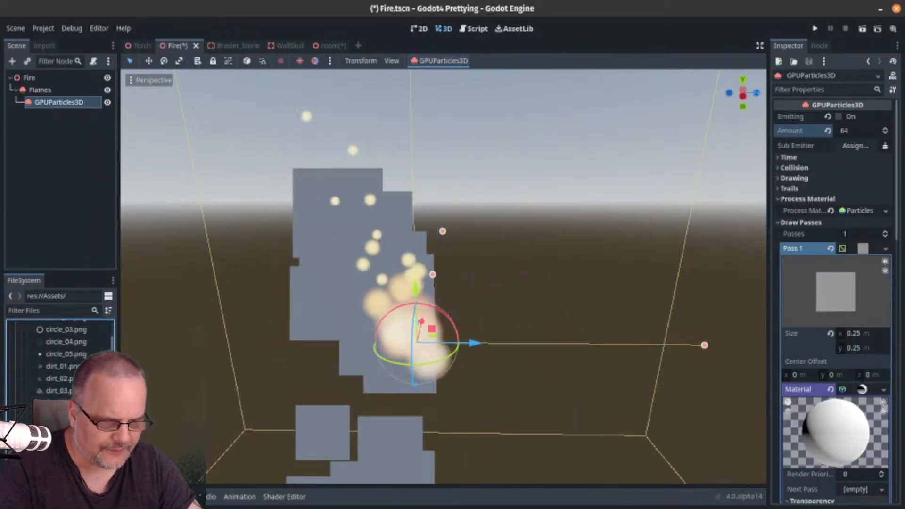
scroll(59, 358, "down", 3)
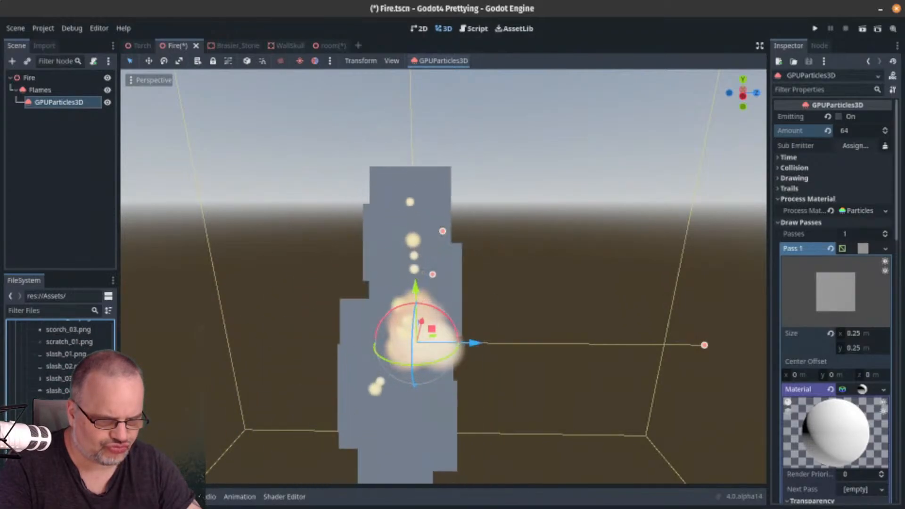
left_click(66, 427)
scroll(865, 226, "down", 10)
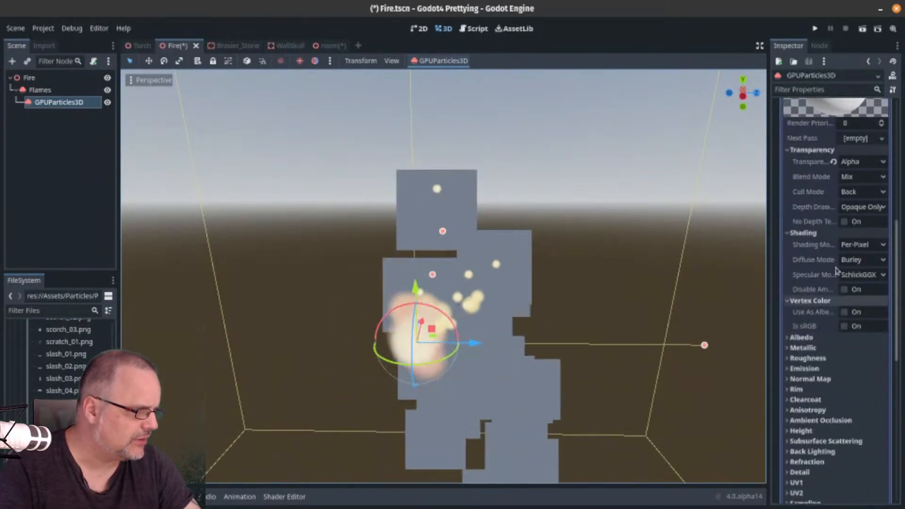
left_click(801, 338)
left_click(803, 404)
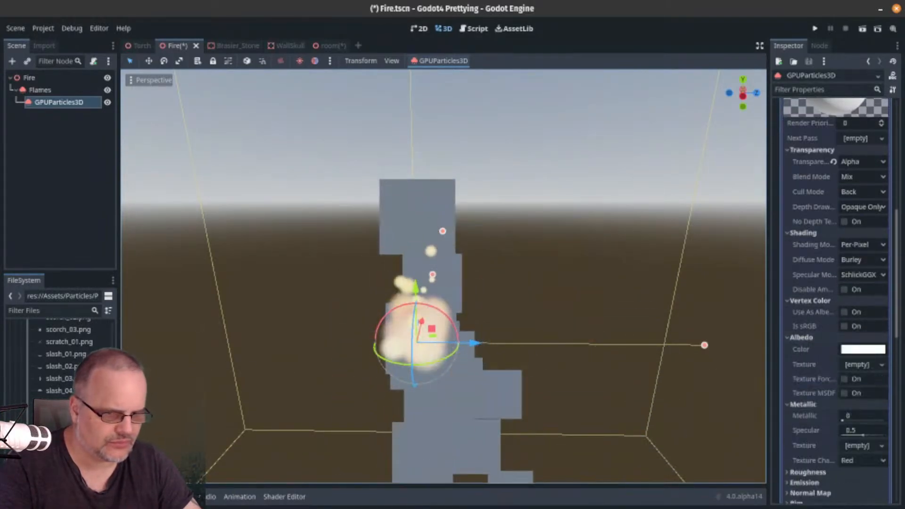
left_click_drag(66, 428, 862, 365)
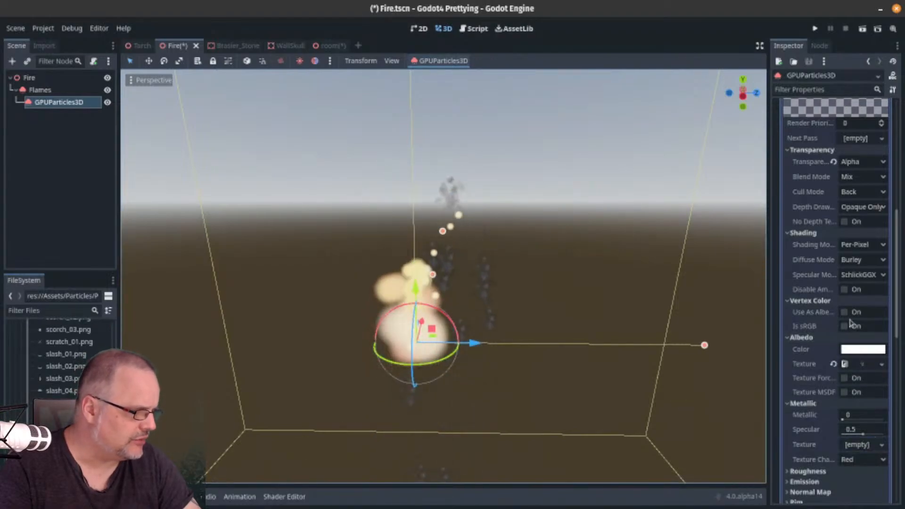
Step: Use the vertex color as albedo in the quad material and replace its albedo texture with magic_03.png
left_click(844, 313)
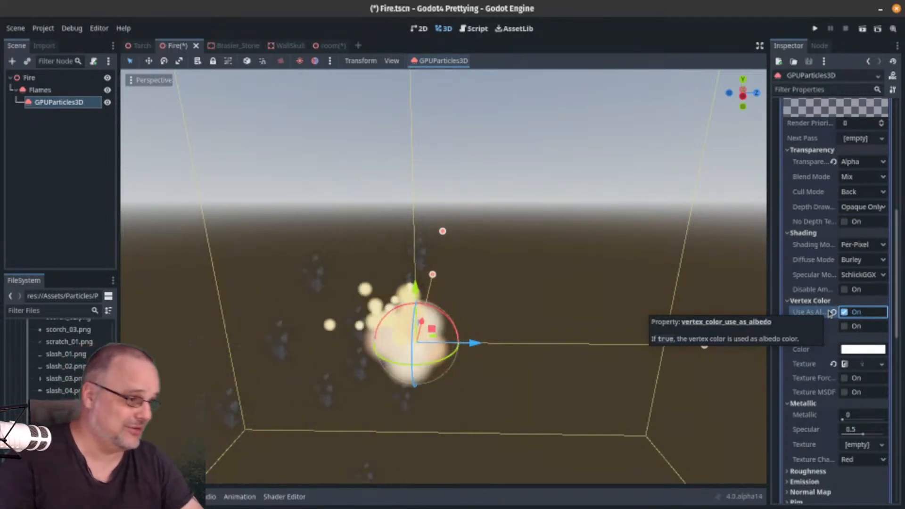
scroll(830, 314, "up", 3)
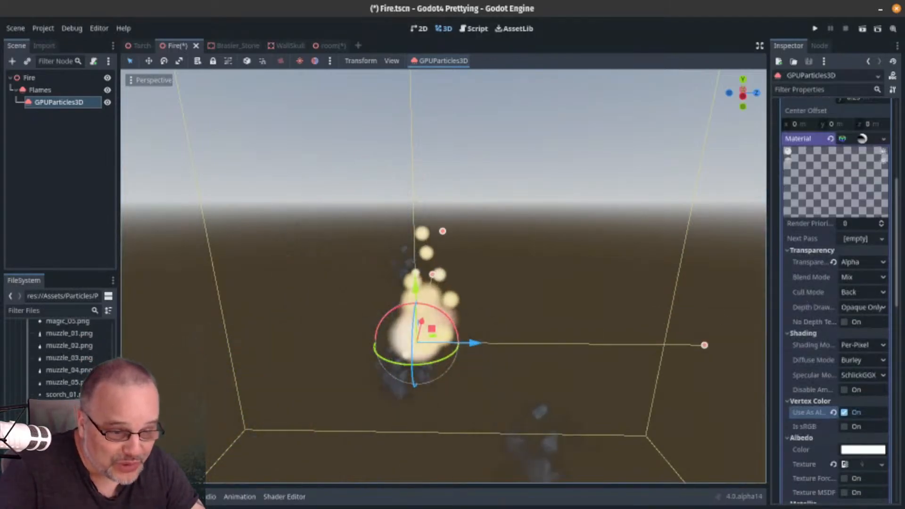
left_click_drag(66, 341, 859, 463)
scroll(864, 377, "up", 5)
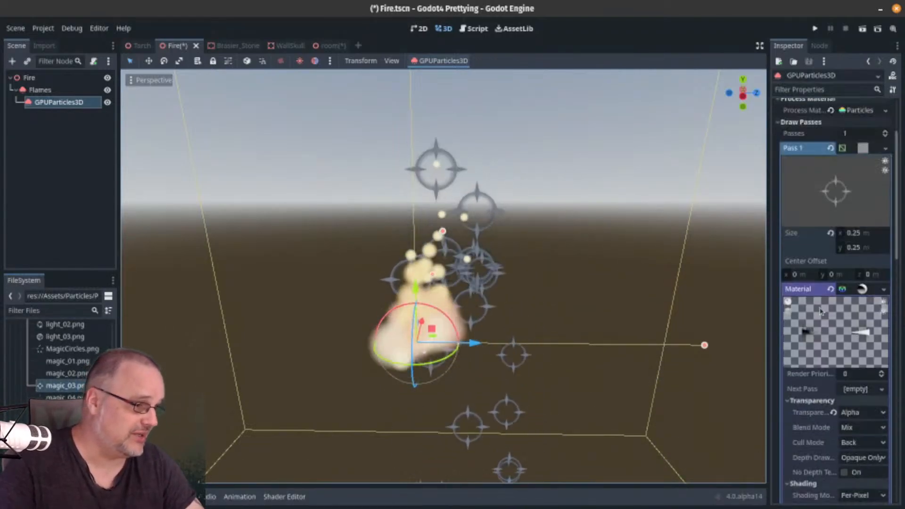
scroll(833, 302, "up", 3)
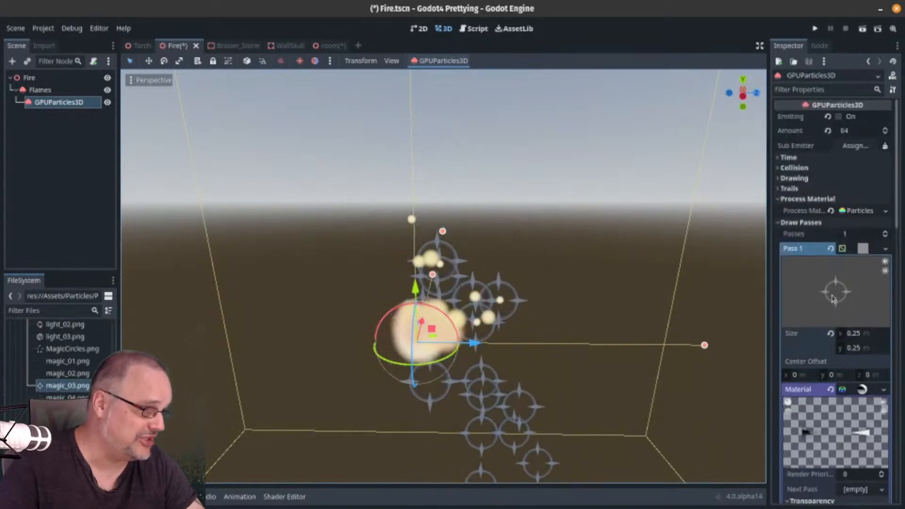
scroll(835, 306, "down", 6)
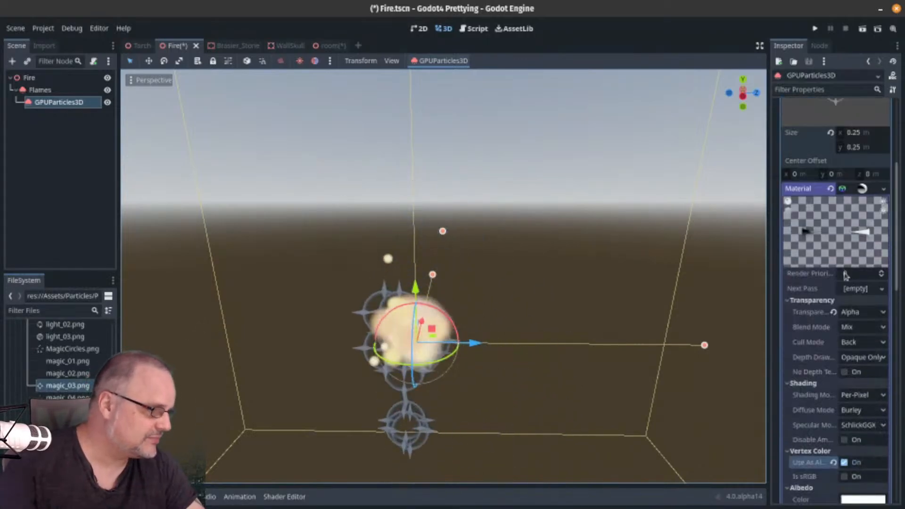
Step: Change the blend mode of the sub-emitter quad's material and set the Y gravity of its process material to 0
left_click(861, 327)
left_click(862, 354)
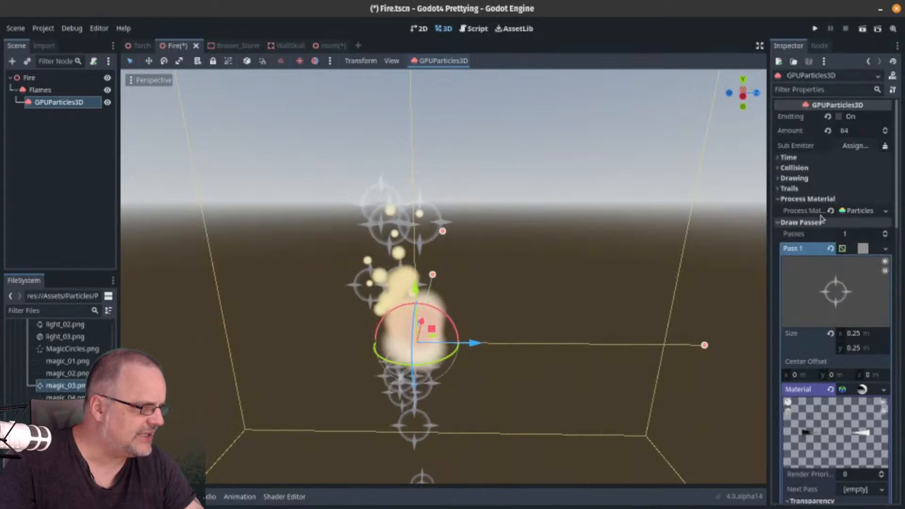
left_click(859, 210)
left_click(829, 295)
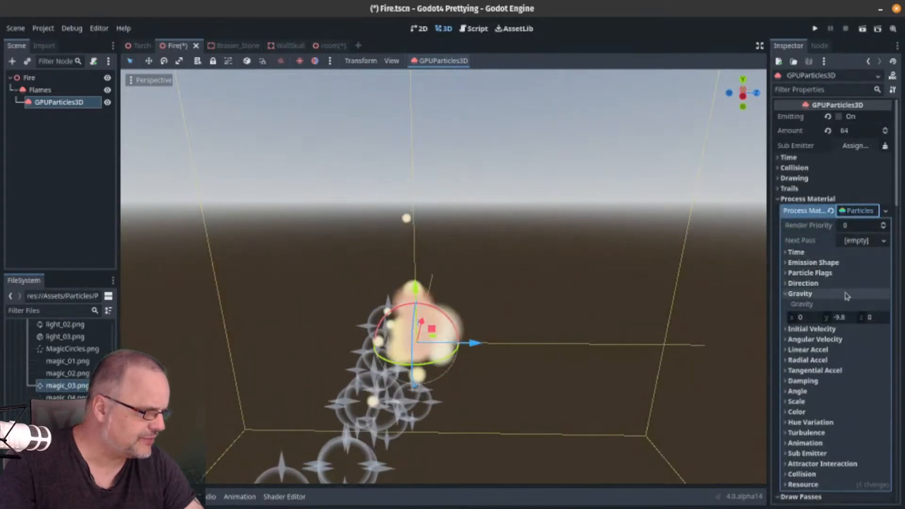
left_click(847, 317)
type("0")
key("Return")
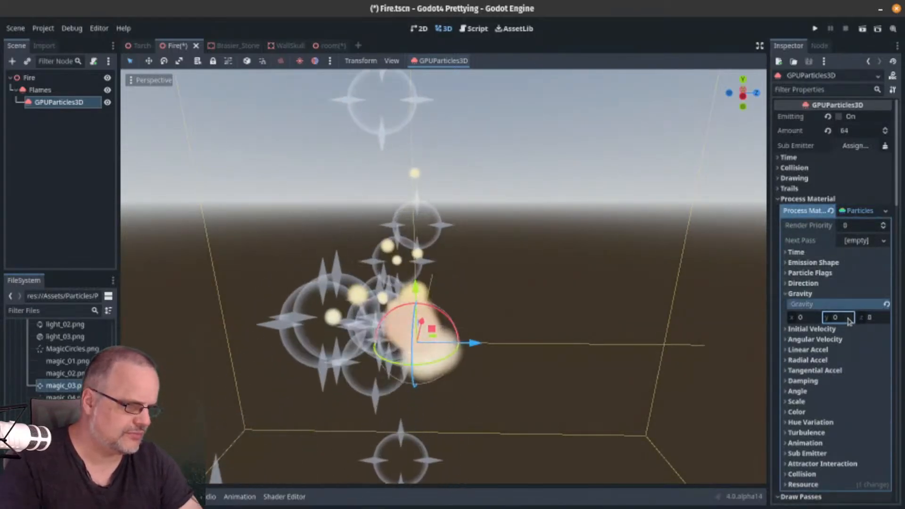
Step: Set the particle color in the sub emitter's process material to the muted orange b88976
mouse_move(542, 293)
right_mouse_down()
mouse_move(544, 275)
mouse_move(537, 280)
right_mouse_up()
key("s")
key("w")
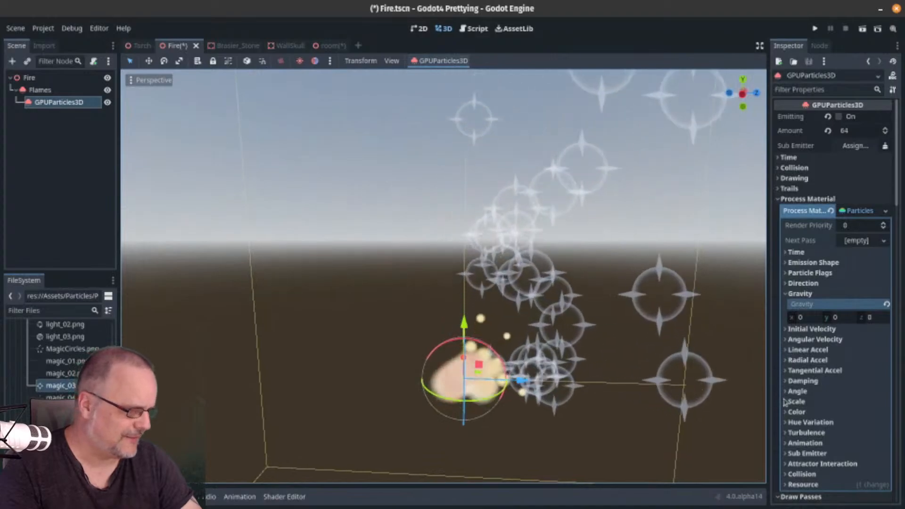
left_click(796, 411)
left_click(857, 422)
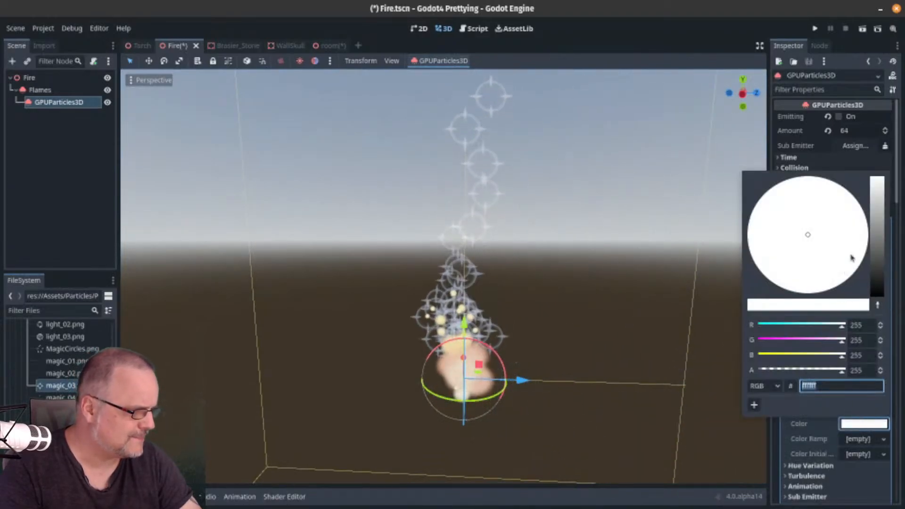
mouse_move(876, 206)
left_mouse_down()
mouse_move(875, 222)
mouse_move(823, 251)
left_mouse_up()
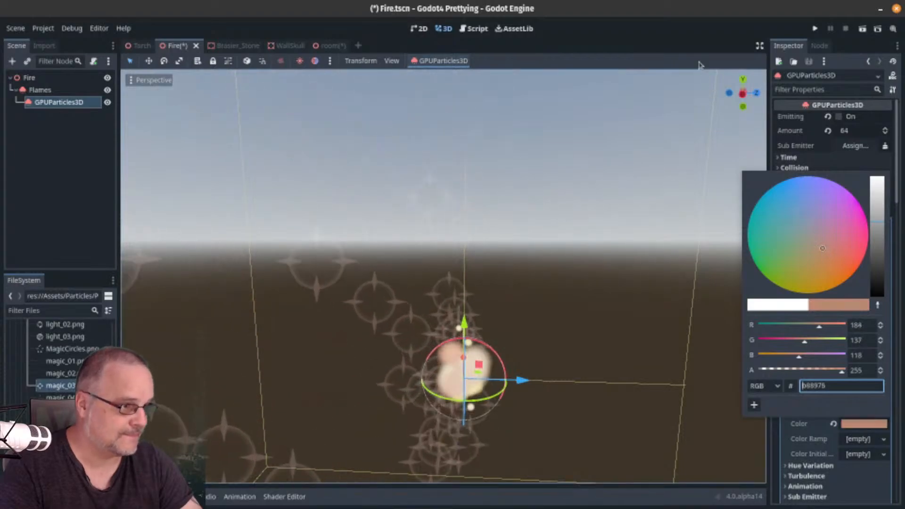
left_click(693, 38)
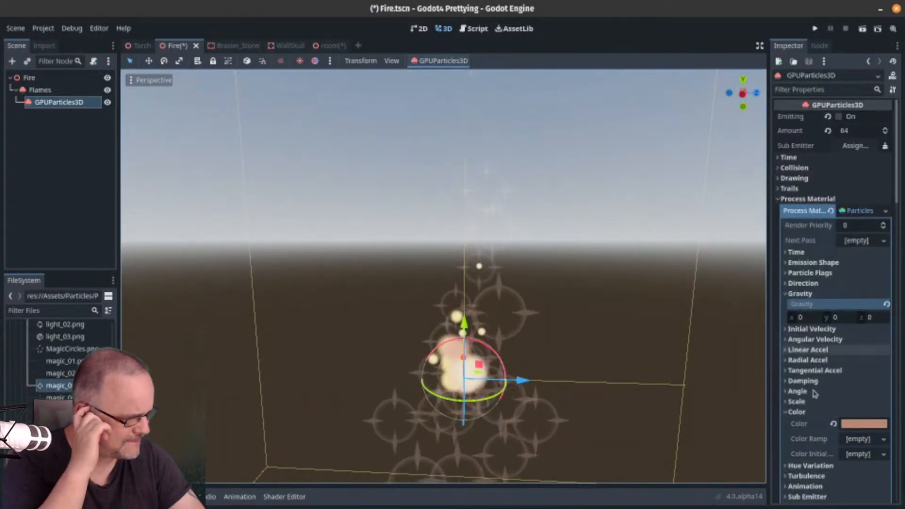
Step: Create a new CurveTexture for the scale curve of the sub emitter's process material and open its curve for editing
left_click(797, 402)
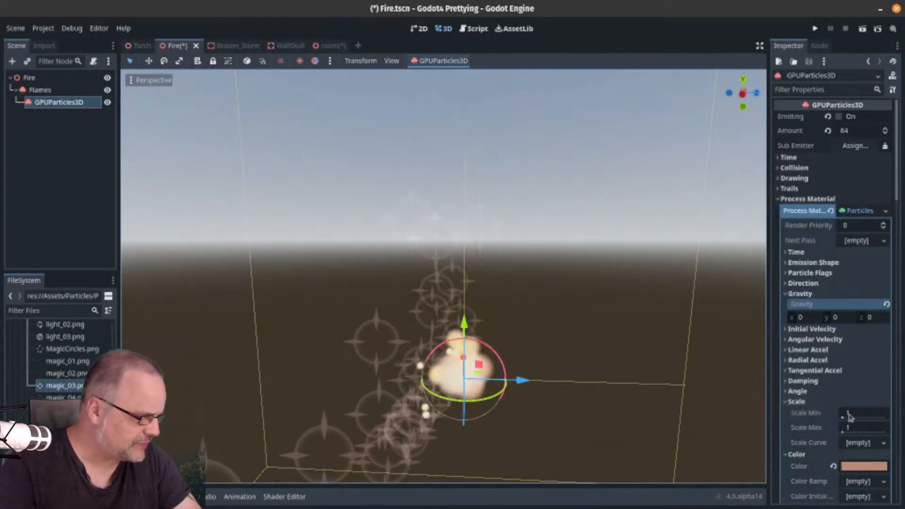
left_click(858, 443)
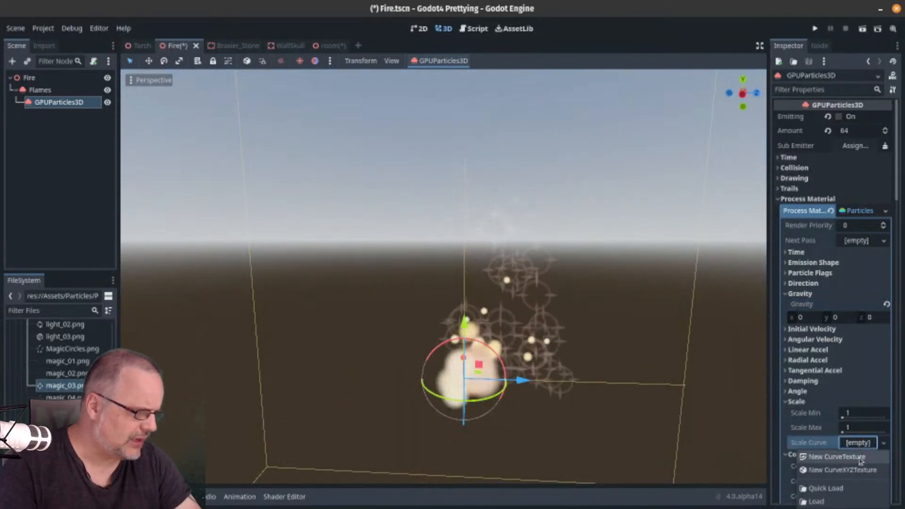
left_click(860, 458)
left_click(859, 443)
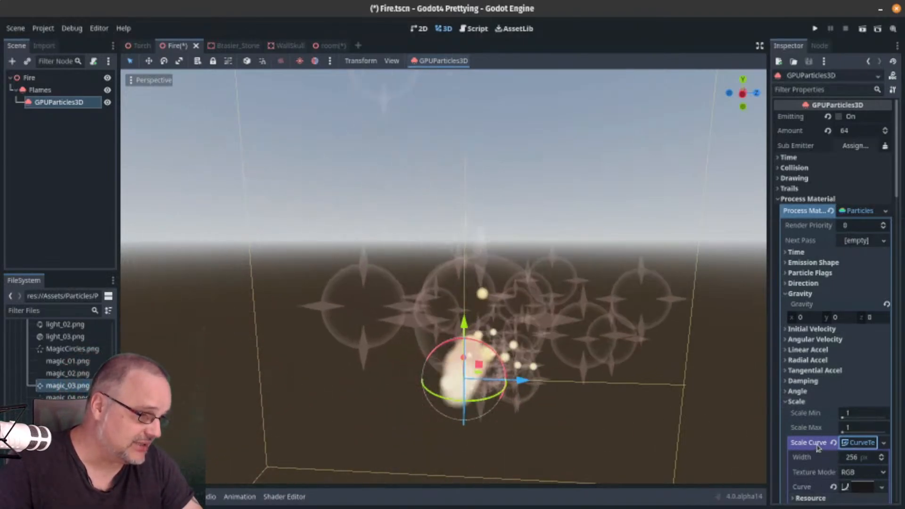
left_click(846, 486)
scroll(824, 461, "down", 1)
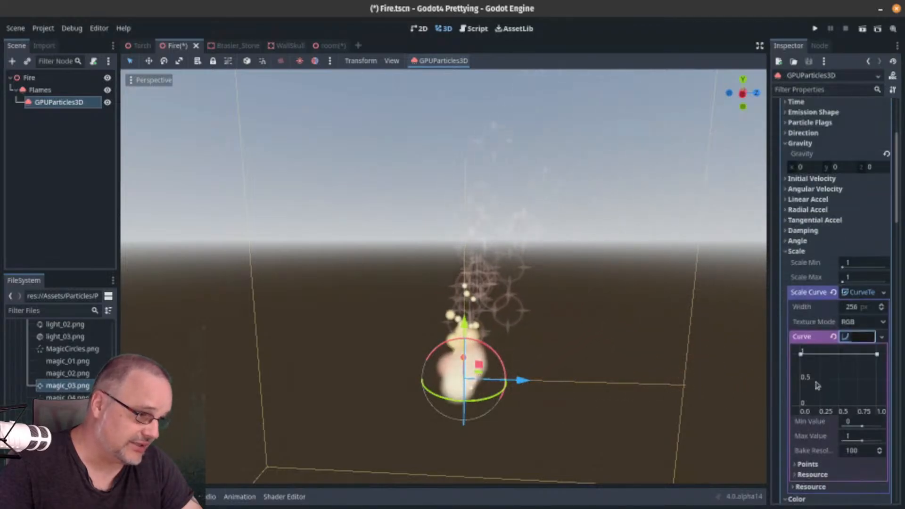
Step: Add a middle point to the scale curve and shape it to fall from about 0.6 through about 0.25 to 0
right_click(821, 356)
left_click(833, 361)
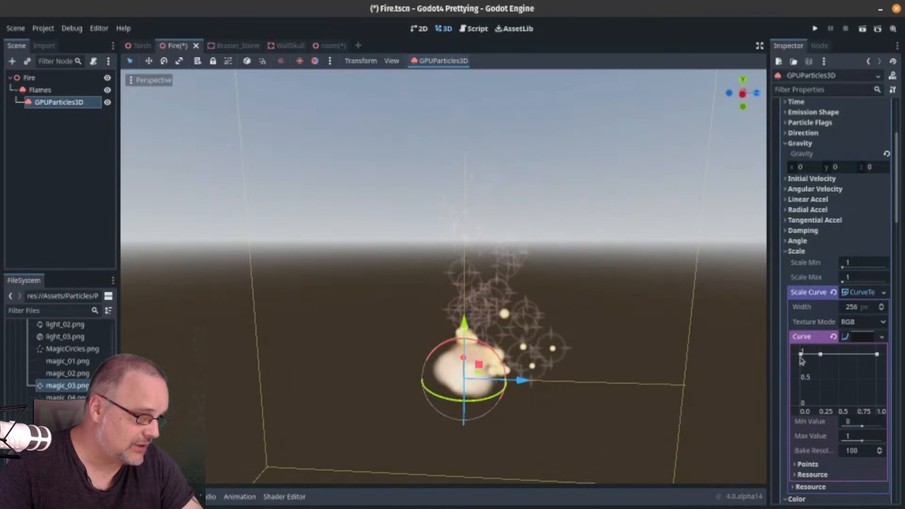
left_click_drag(800, 354, 801, 375)
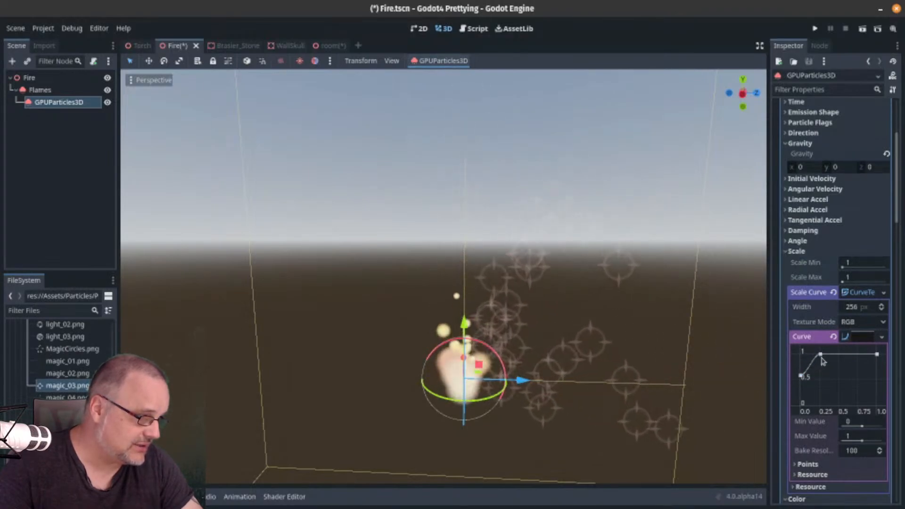
left_click_drag(821, 354, 831, 395)
left_click_drag(877, 355, 879, 395)
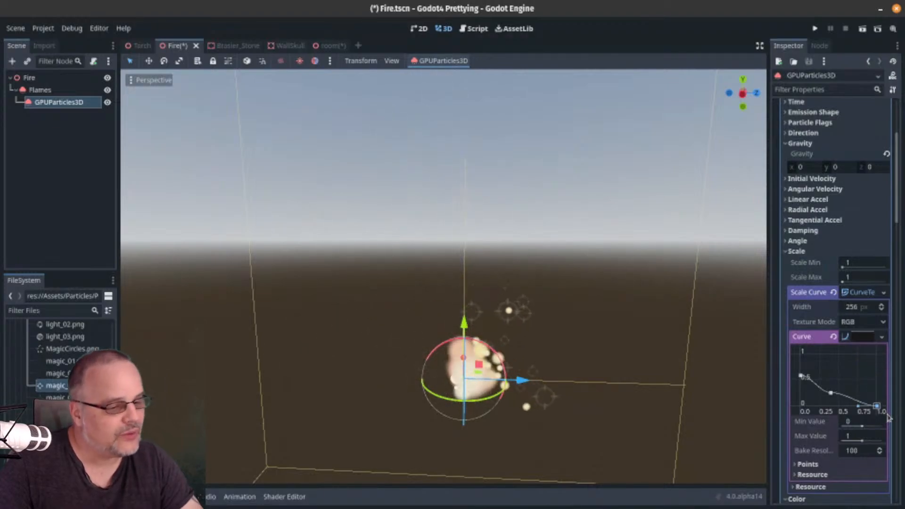
right_click(831, 393)
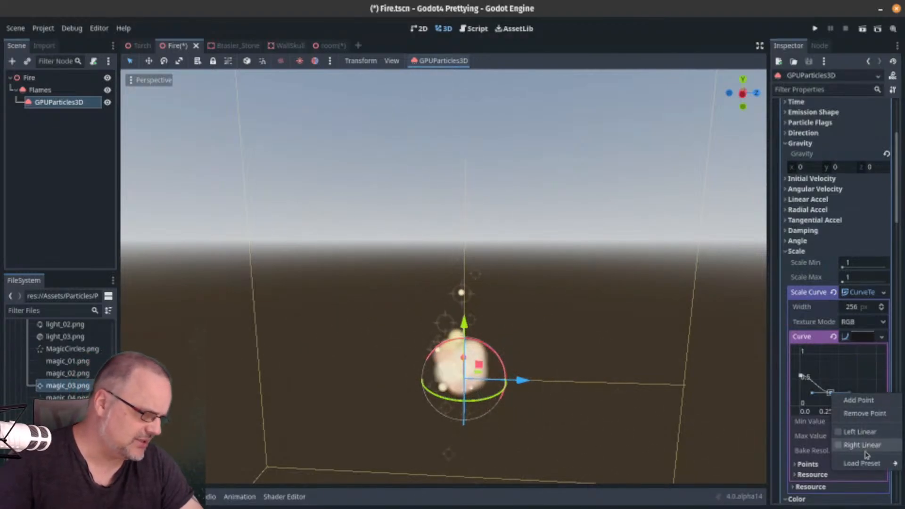
key("Escape")
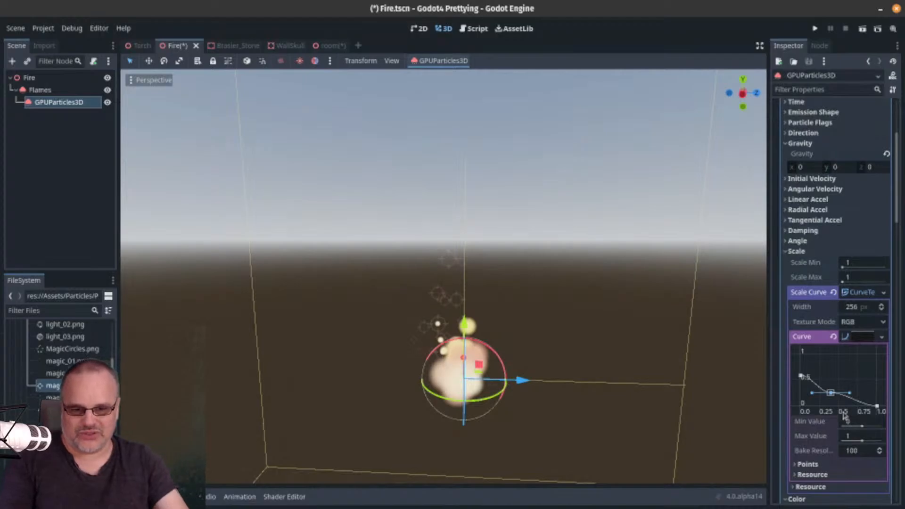
Step: Find System Monitor with the desktop's app launcher and switch to it
key("super")
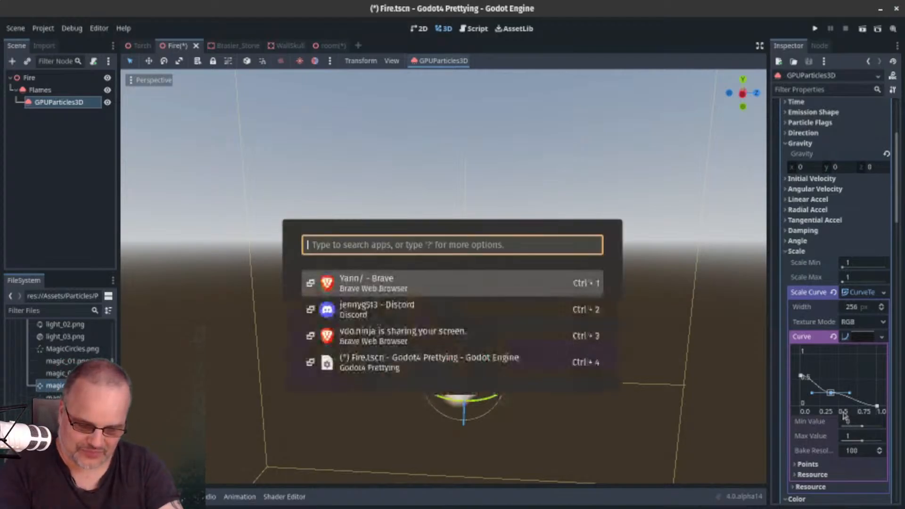
type("pro")
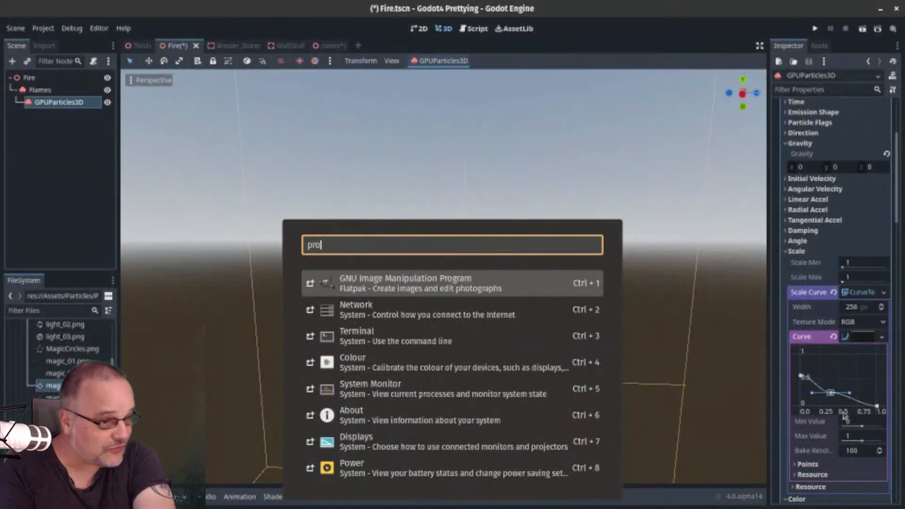
type("e")
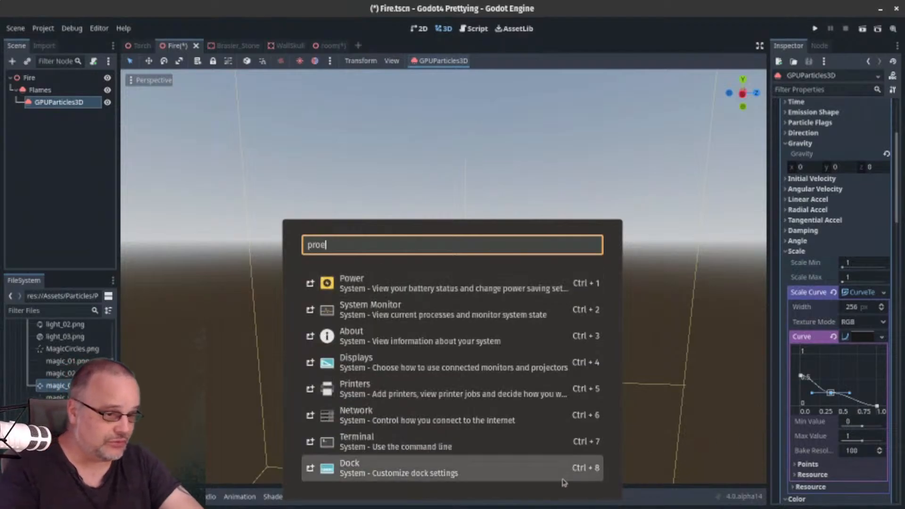
type("cess")
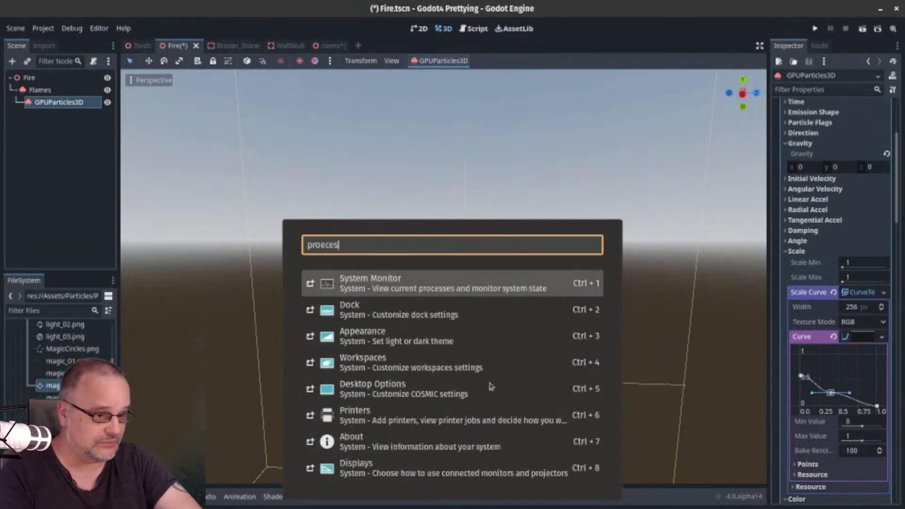
left_click(453, 289)
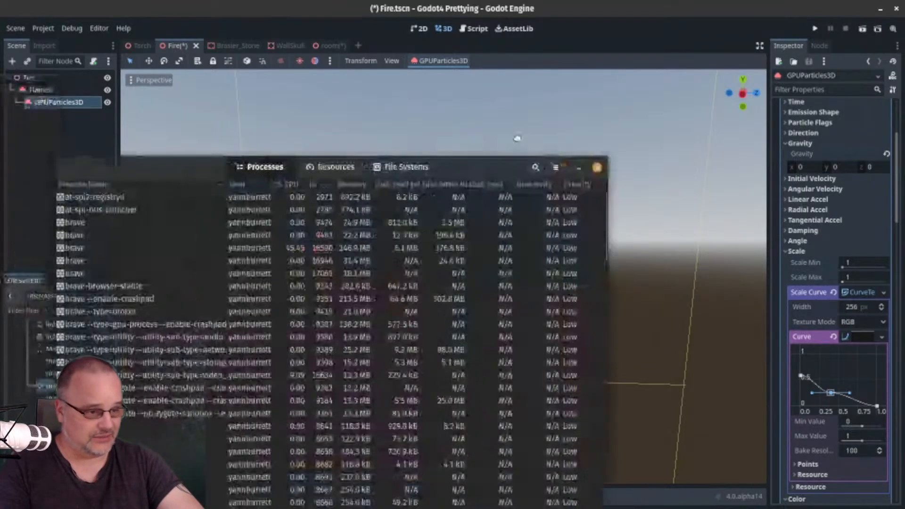
Step: Find and end the Godot_v4.0-alpha14_linux.64 process, and close System Monitor
scroll(314, 371, "down", 6)
scroll(315, 371, "down", 5)
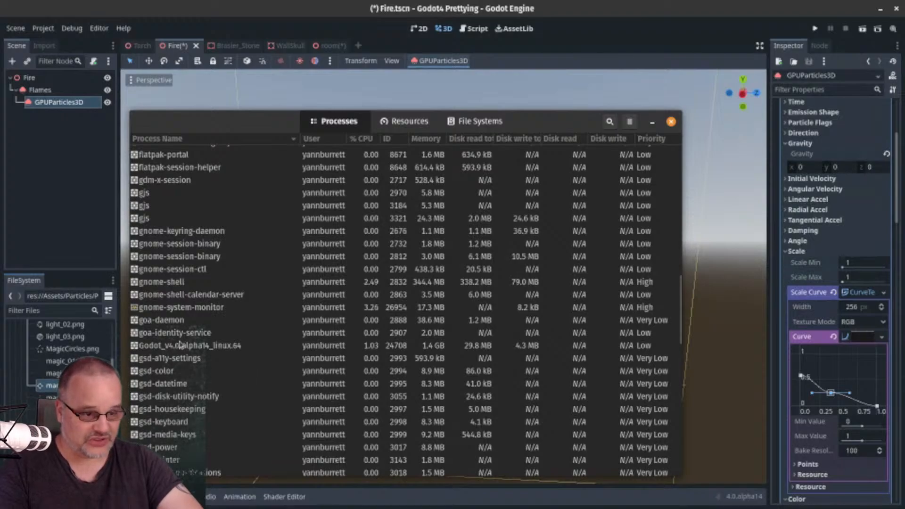
scroll(180, 344, "down", 3)
scroll(183, 348, "down", 3)
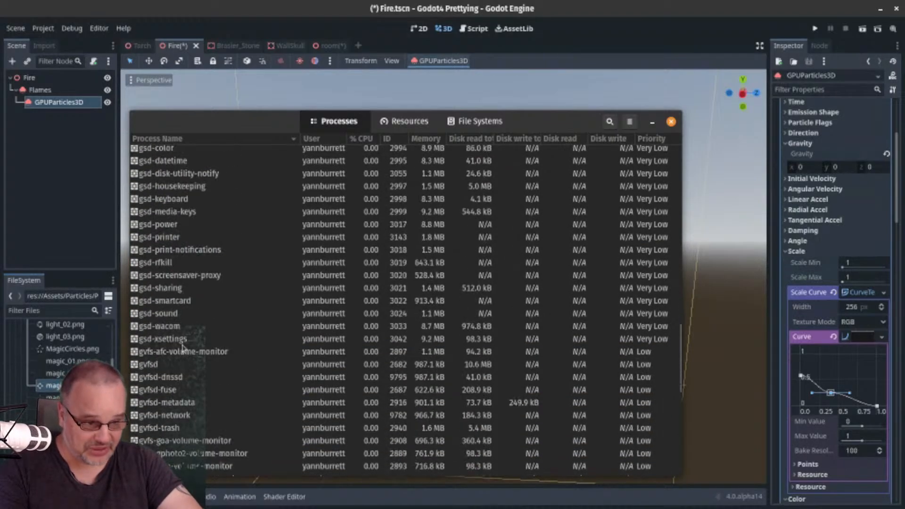
scroll(183, 348, "down", 4)
scroll(184, 355, "up", 7)
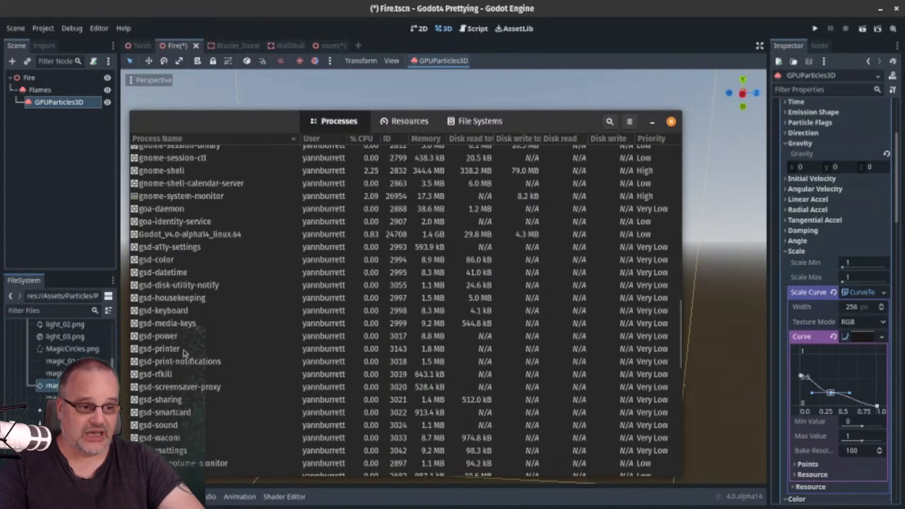
right_click(199, 239)
left_click(234, 342)
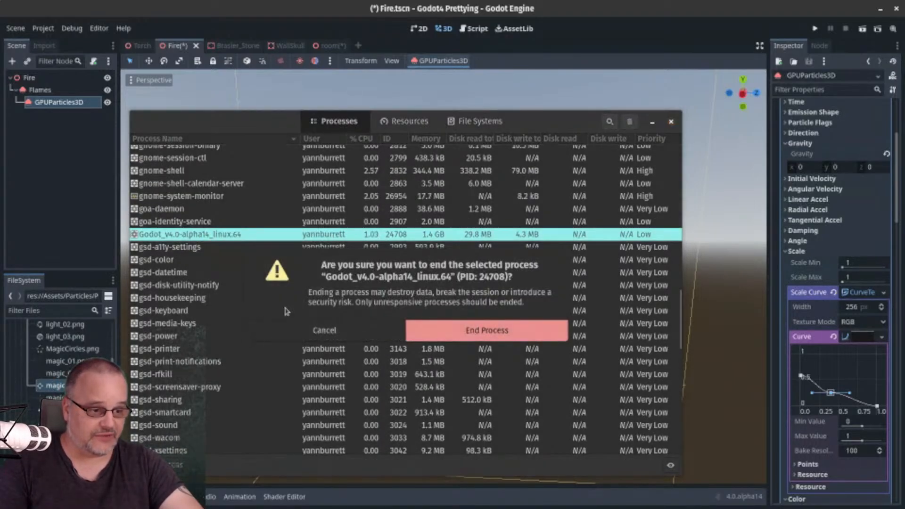
left_click(472, 333)
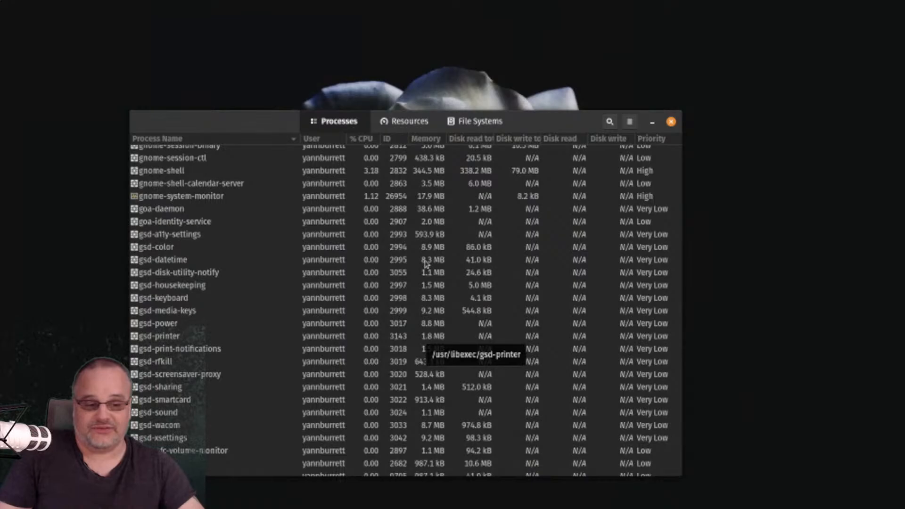
left_click(672, 122)
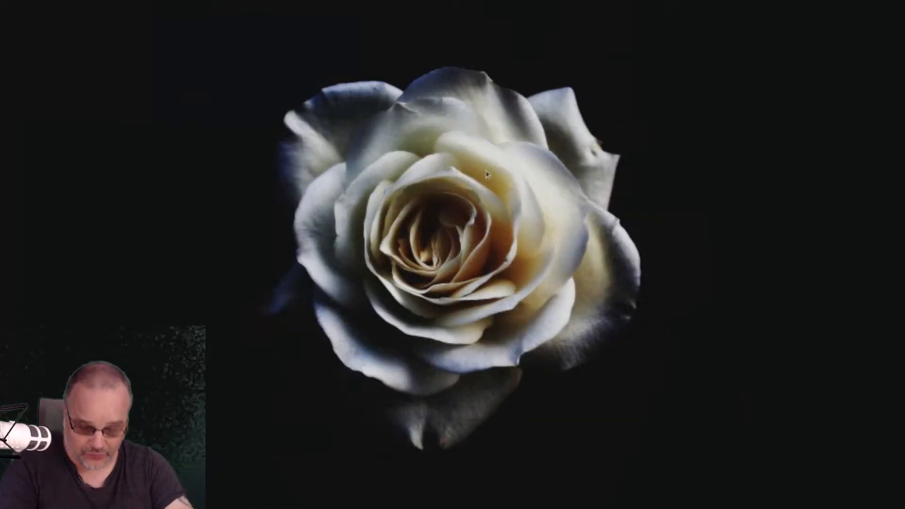
Step: Open the Files application from the desktop's app launcher and move its window off this screen
key("super")
type("file")
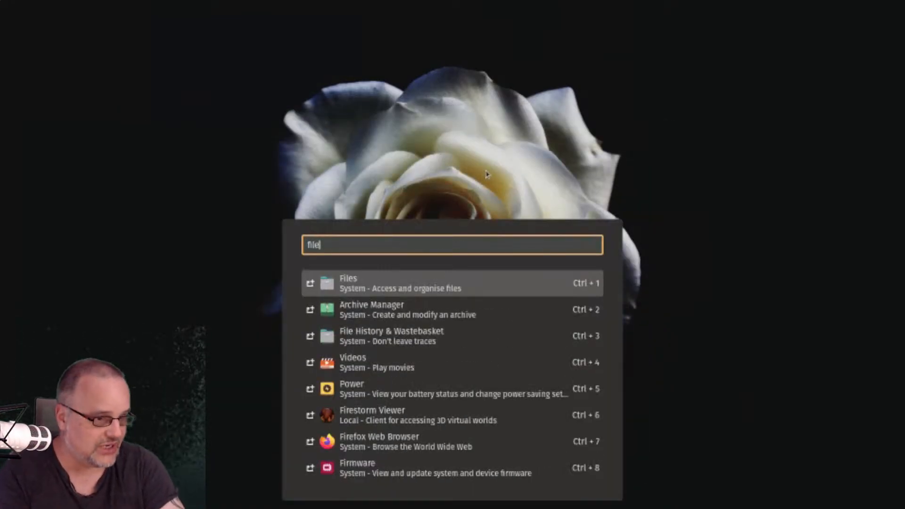
key("Return")
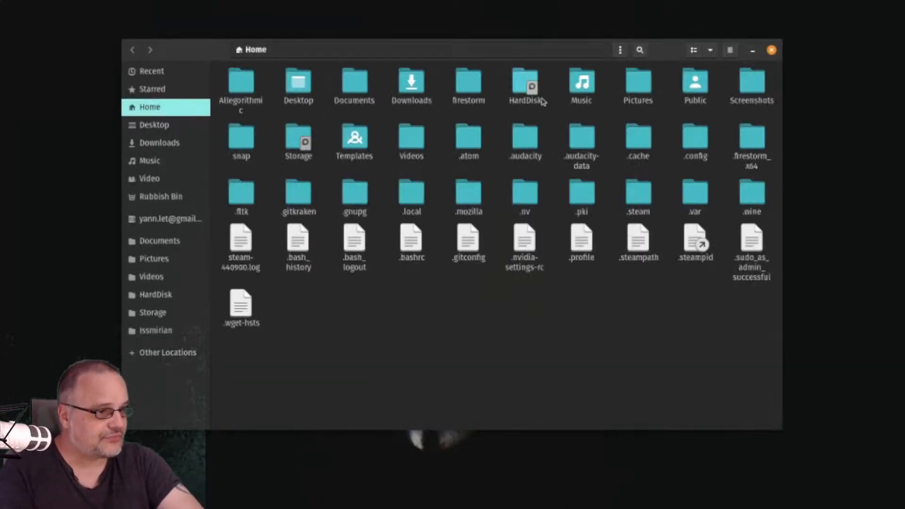
left_click_drag(531, 52, 0, 128)
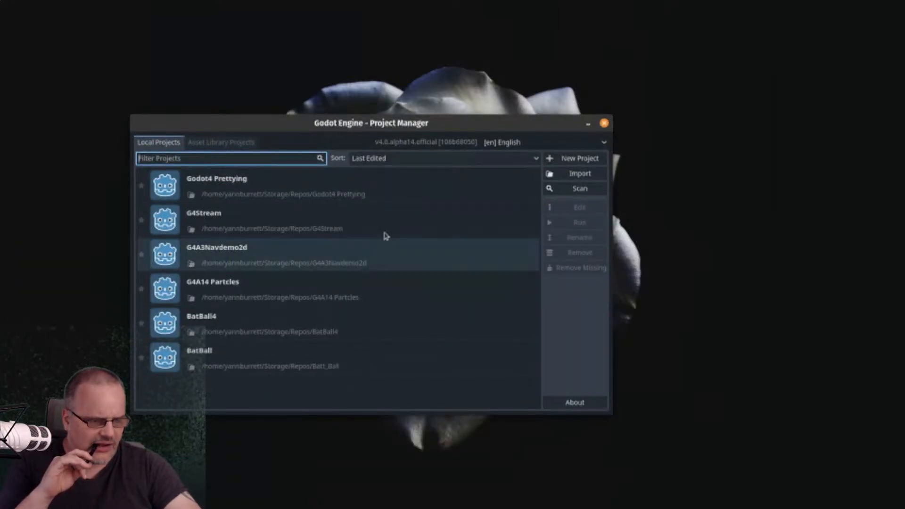
Step: Reopen the Godot4 Prettying project from Godot's Project Manager and switch to the Fire scene
double_click(386, 182)
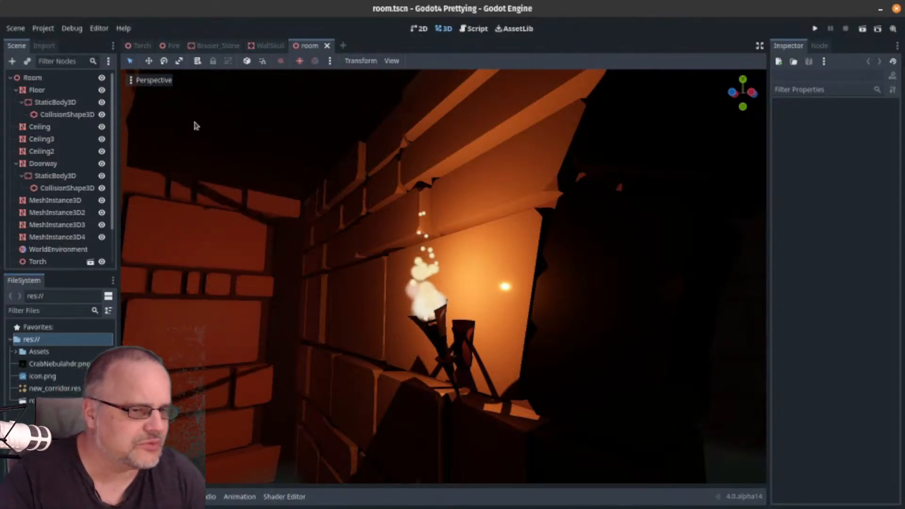
left_click(170, 45)
scroll(430, 176, "down", 10)
middle_click_drag(430, 175, 400, 200)
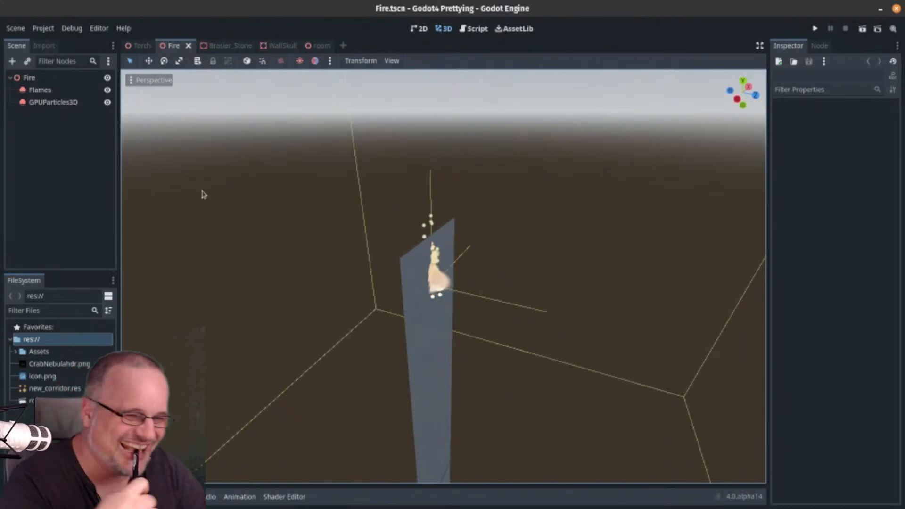
Step: Assign the GPUParticles3D node as the sub emitter of Flames
left_click(70, 94)
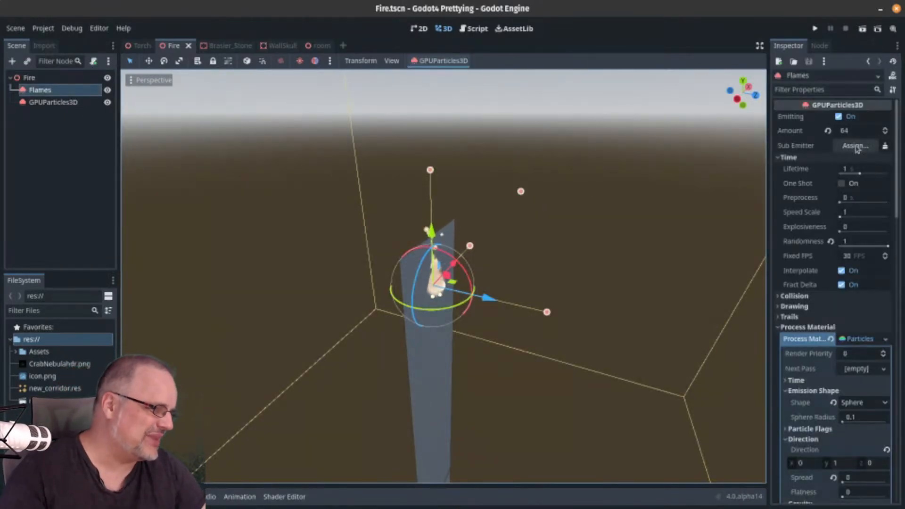
left_click(856, 145)
double_click(397, 158)
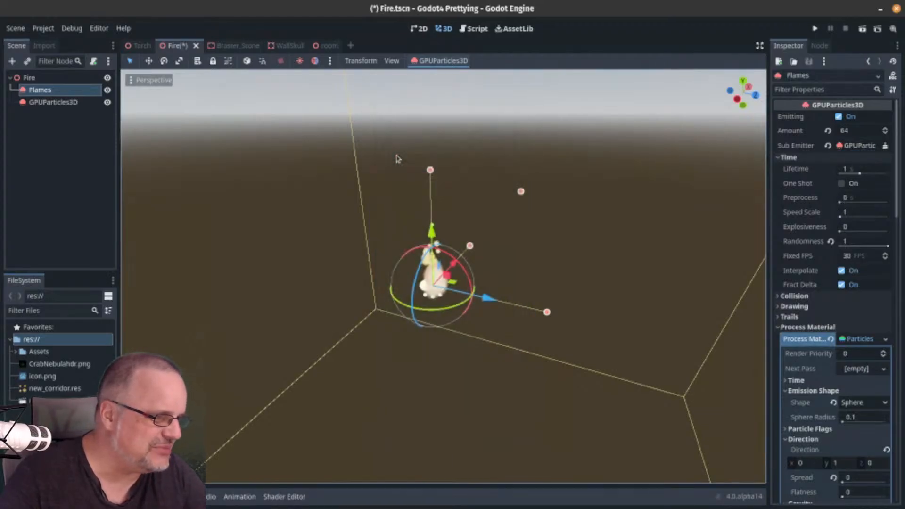
scroll(876, 278, "down", 10)
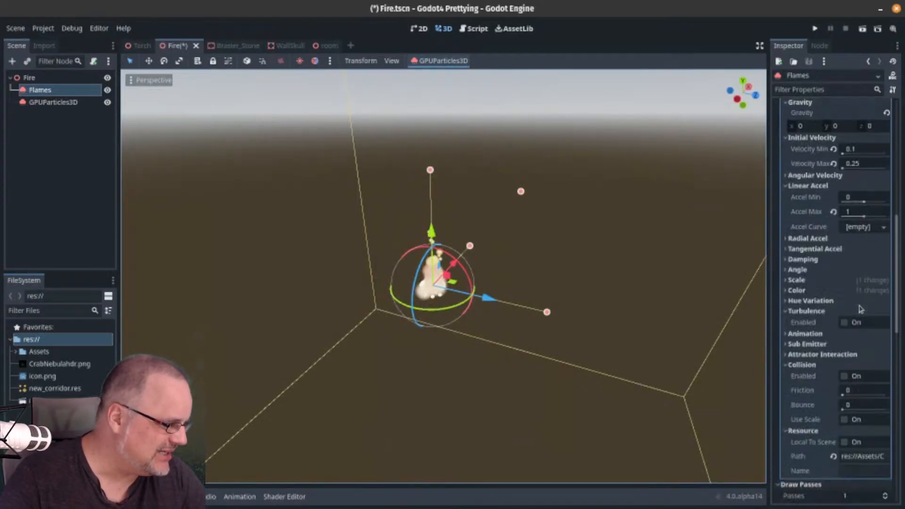
Step: Set the sub emitter mode in the process material of Flames to At End
left_click(832, 243)
left_click(863, 255)
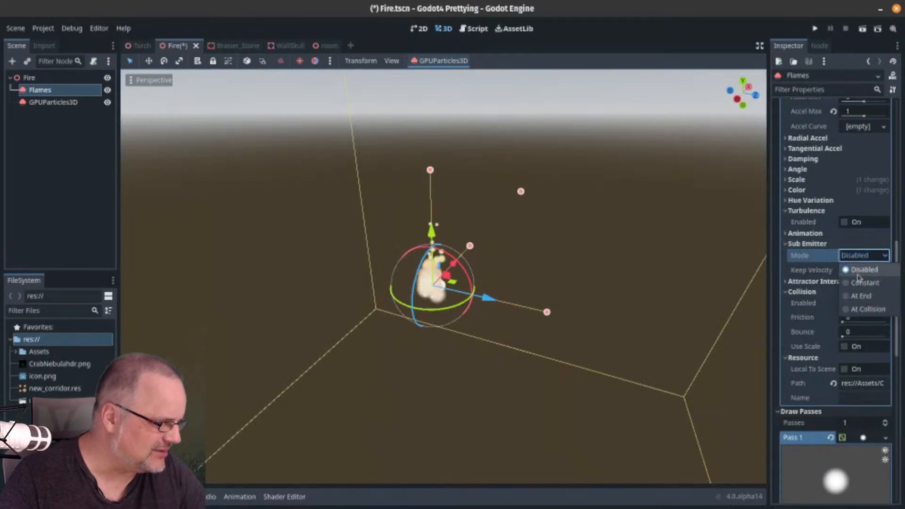
left_click(861, 296)
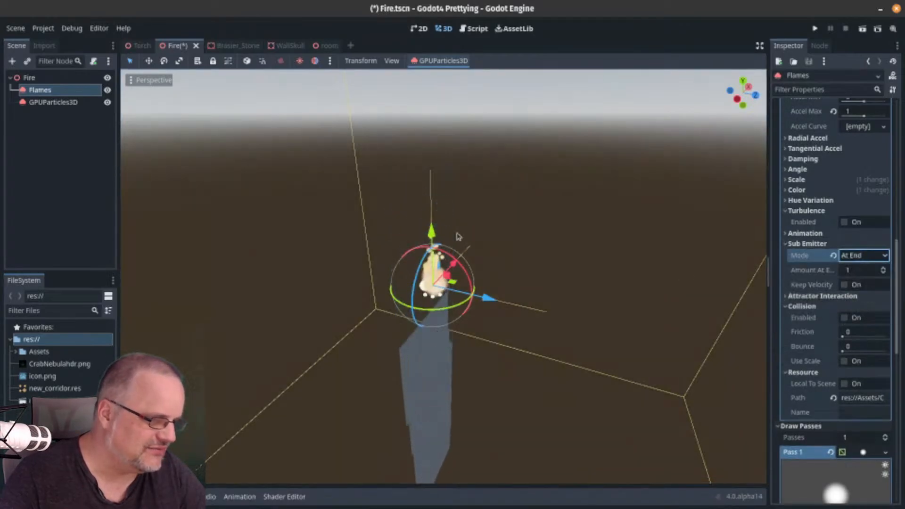
Step: Set the amount of particles on the GPUParticles3D node to 64
left_click(51, 100)
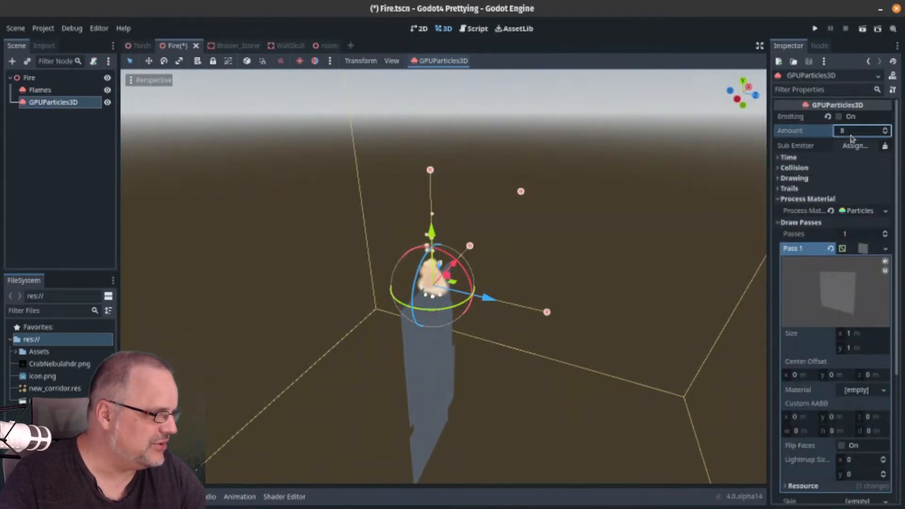
left_click(849, 132)
type("64")
key("Return")
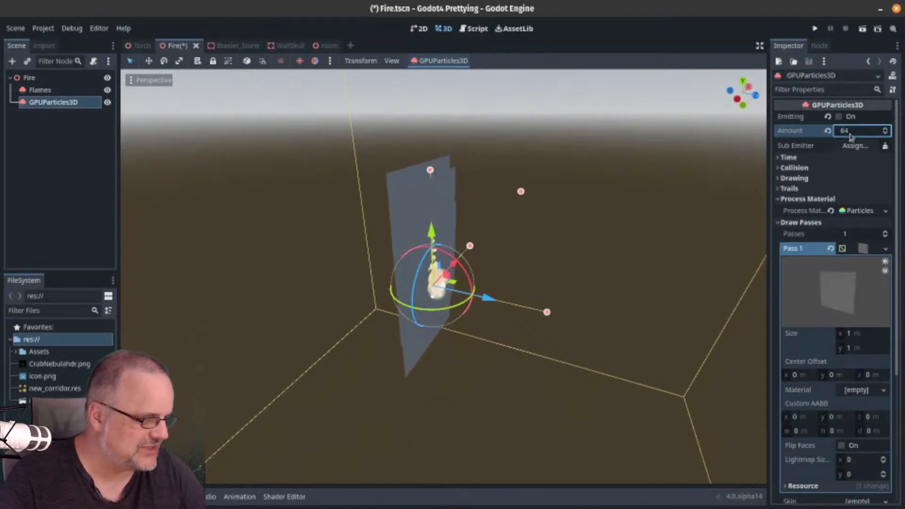
Step: Resize the GPUParticles3D node's Pass 1 mesh to 0.25 by 0.25 m and save the Fire scene
left_click(875, 333)
type(".2")
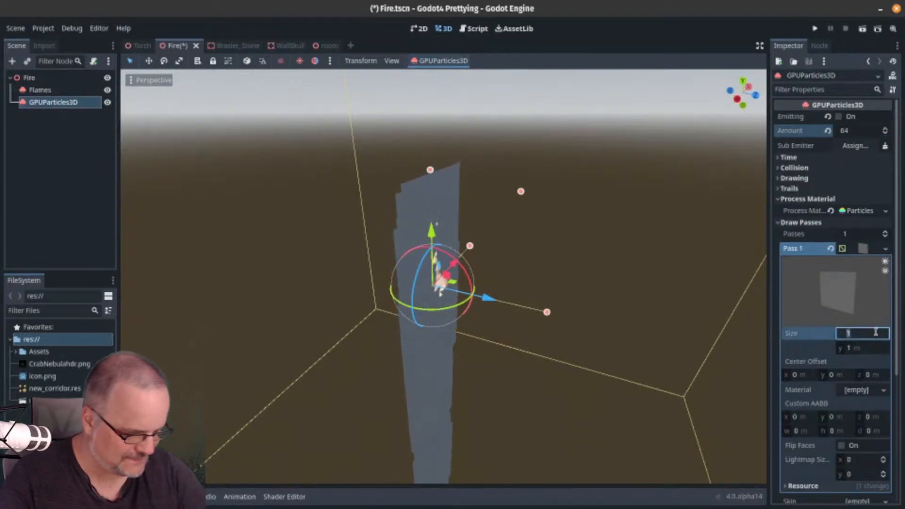
type("5")
key("Tab")
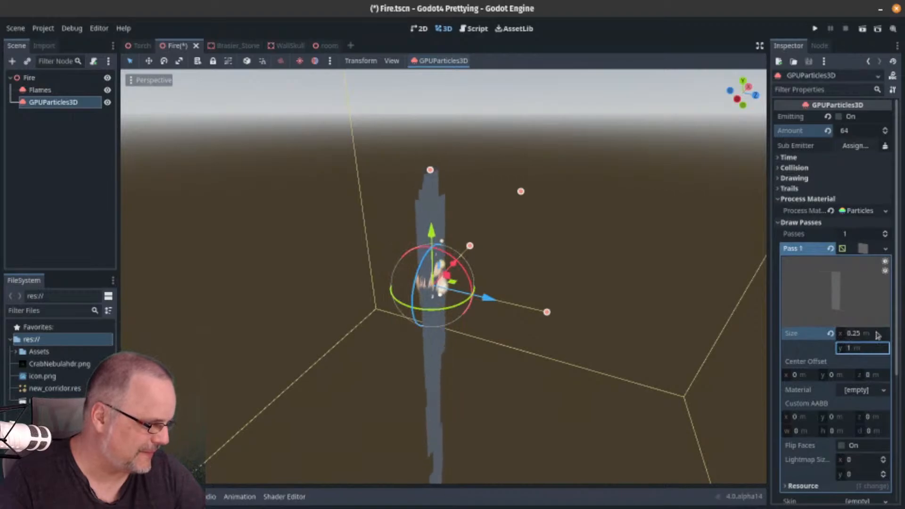
type(".25")
key("Return")
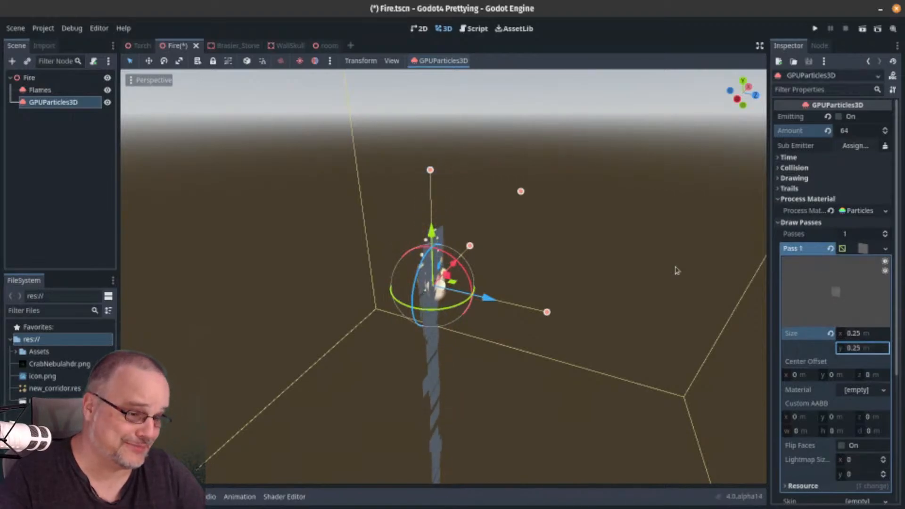
key("ctrl+s")
Step: Create a new material on the GPUParticles3D node's Pass 1 mesh and open its properties
scroll(865, 390, "down", 4)
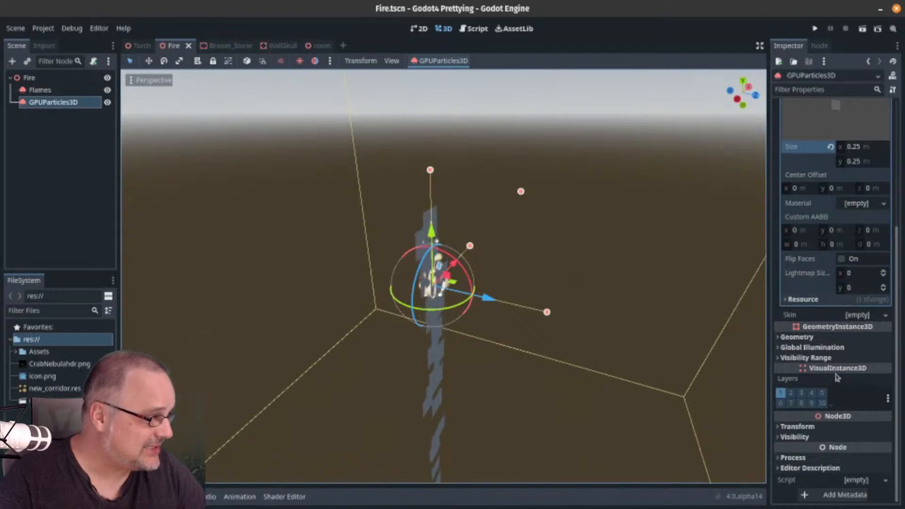
left_click(866, 209)
left_click(864, 213)
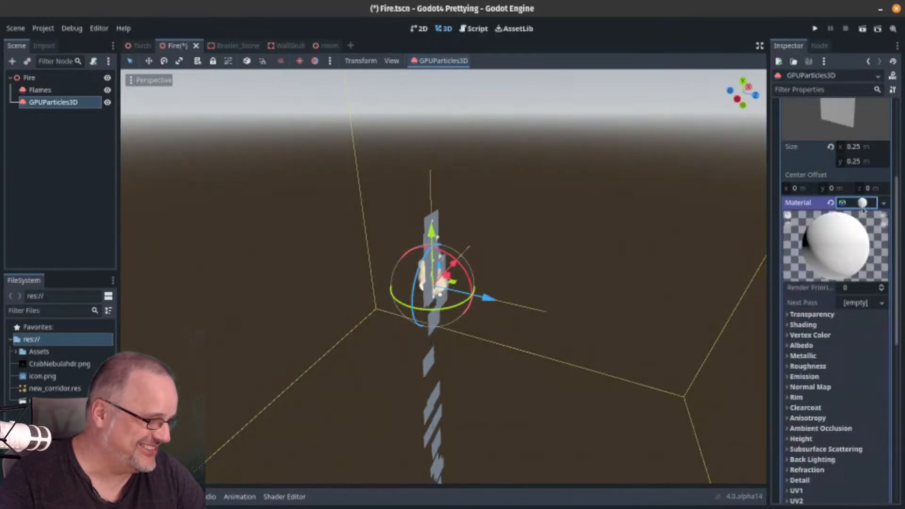
Step: Set the new material's transparency to Alpha and blend mode to Add, save, and check the Torch scene before returning to Fire
left_click(830, 314)
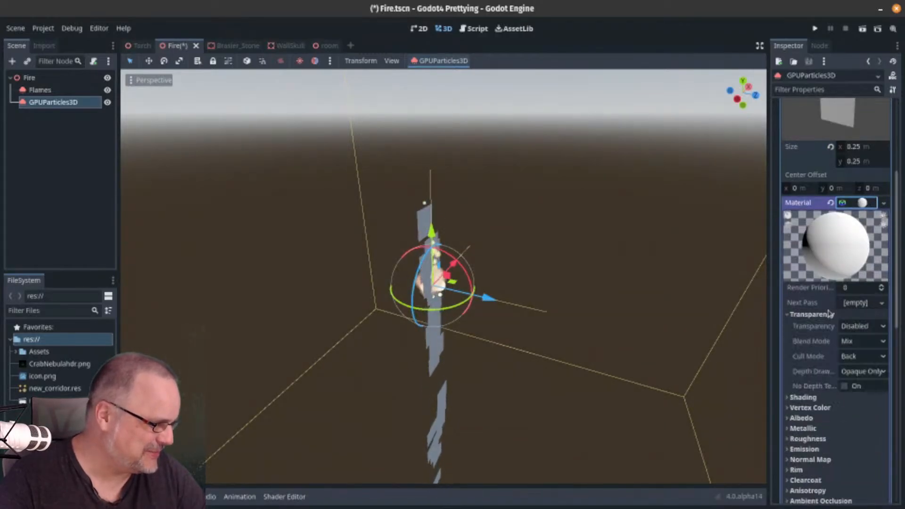
left_click(847, 325)
left_click(854, 353)
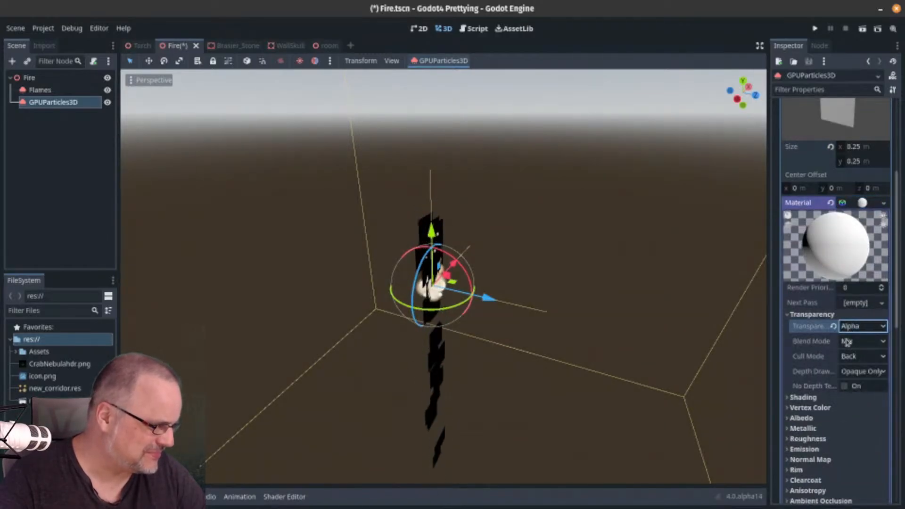
left_click(847, 341)
left_click(854, 369)
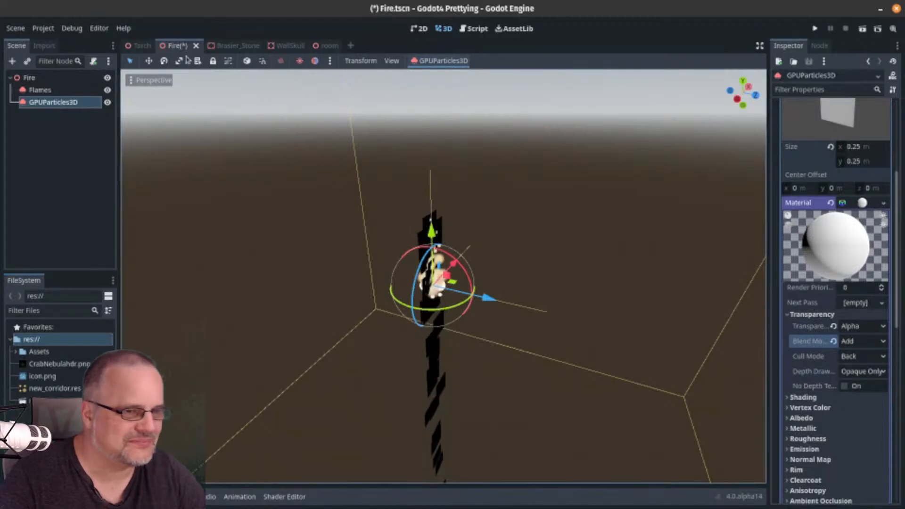
key("ctrl+s")
left_click(139, 45)
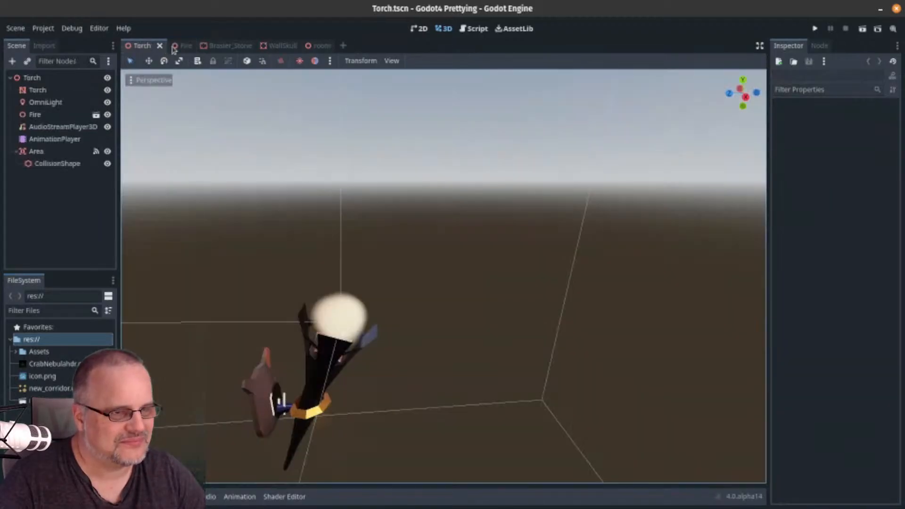
left_click(180, 48)
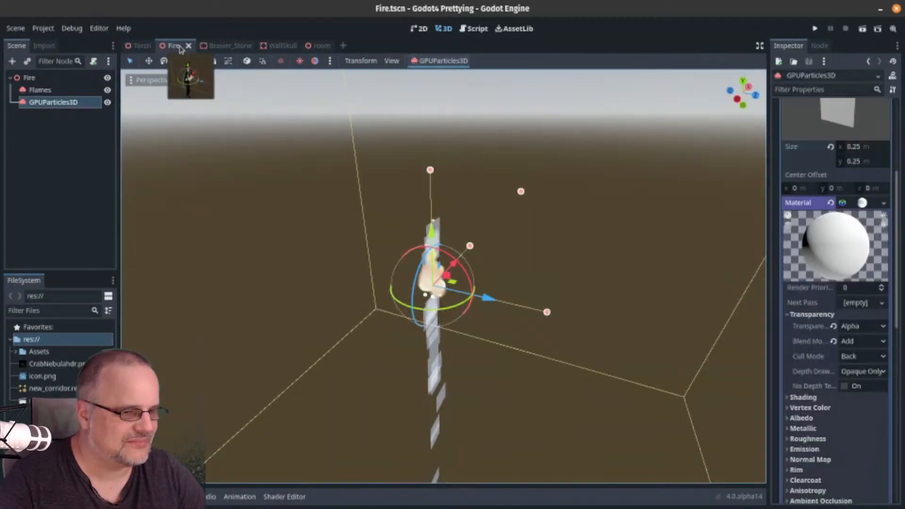
Step: Enable using the vertex color as albedo on the Pass 1 mesh material
left_click(828, 398)
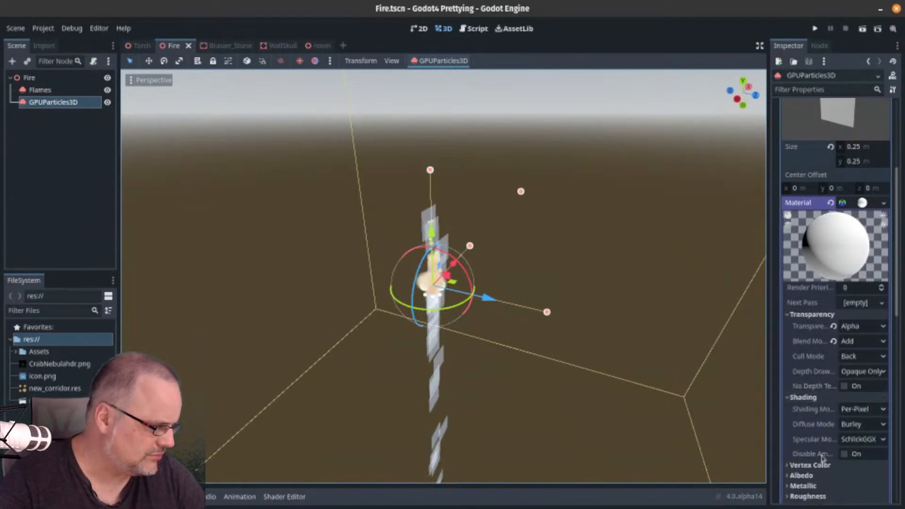
left_click(809, 465)
left_click(844, 476)
Step: Assign a round particle texture from the Assets/Particles folder as the material's albedo texture
scroll(825, 424, "down", 5)
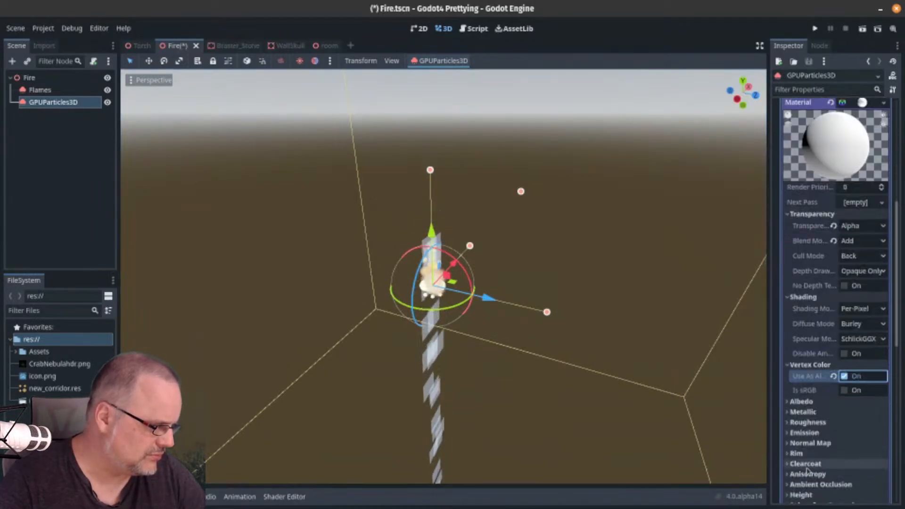
left_click(821, 353)
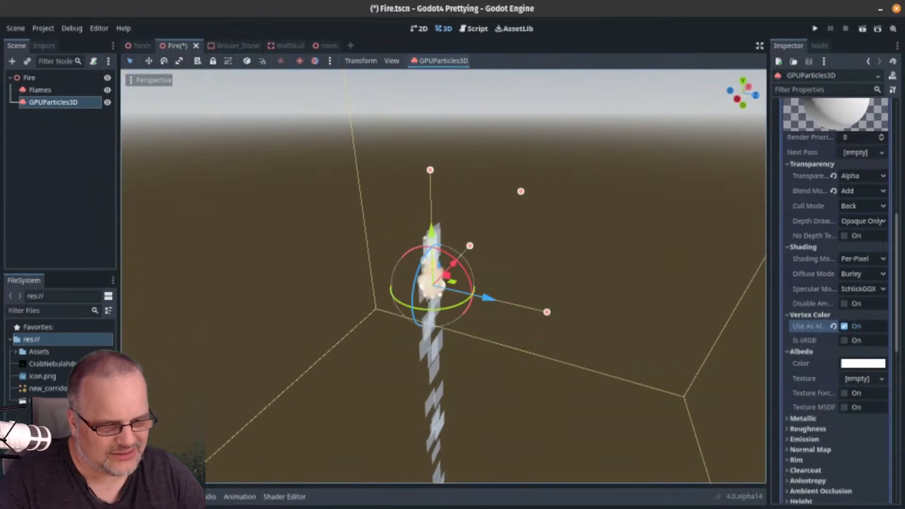
left_click(14, 352)
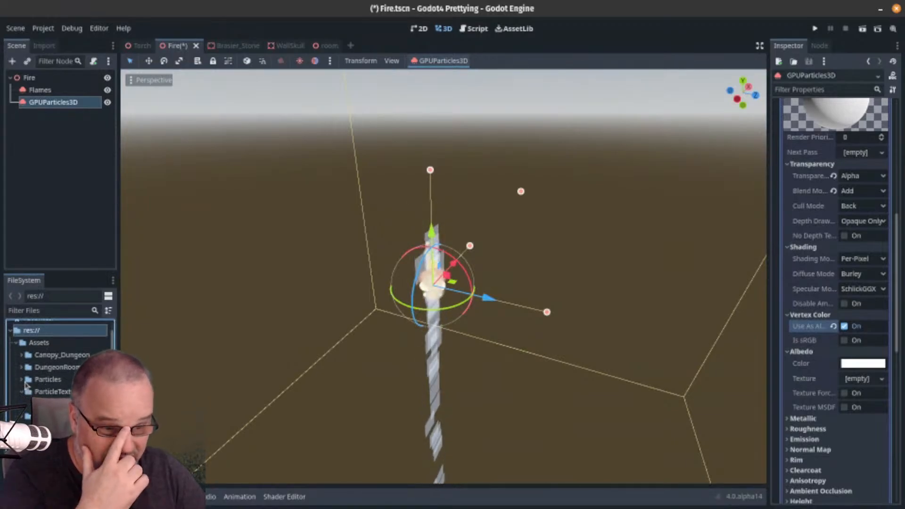
left_click(22, 380)
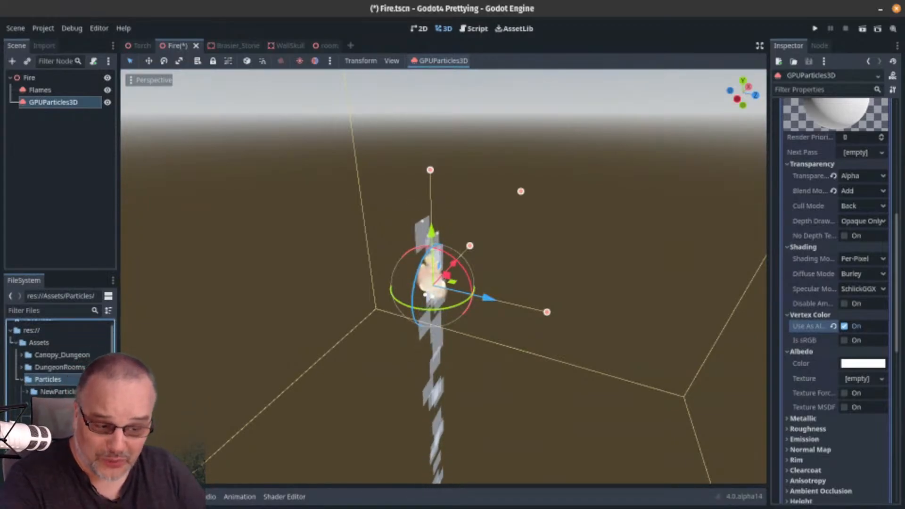
scroll(59, 358, "down", 5)
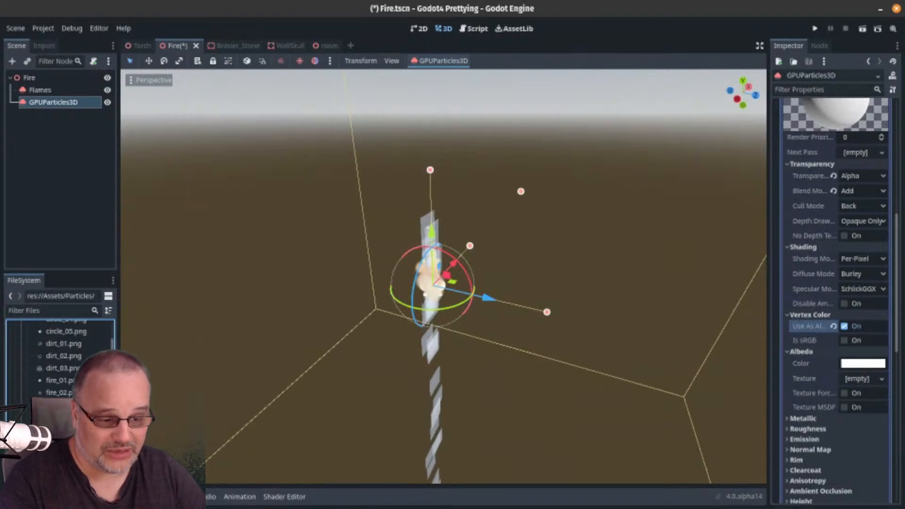
left_click_drag(62, 448, 861, 382)
left_click_drag(860, 381, 858, 380)
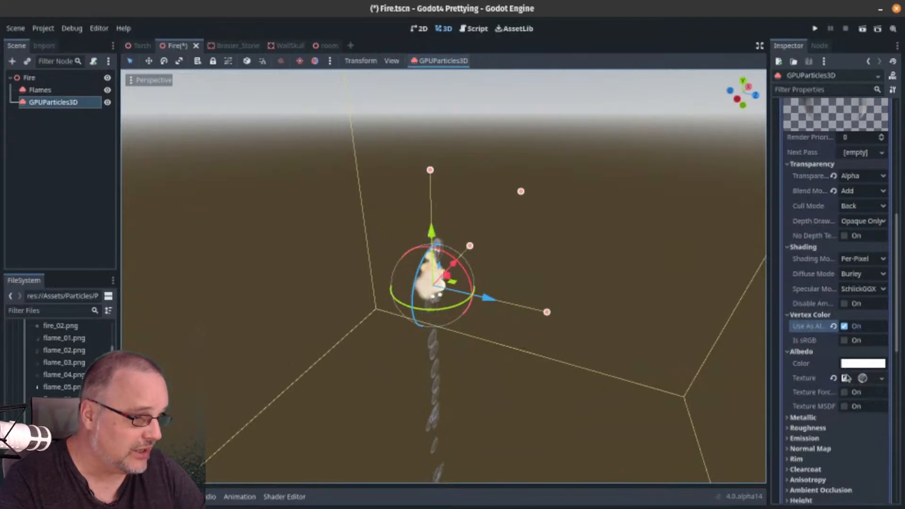
Step: Set the material's billboard mode to Particle Billboard
scroll(837, 403, "down", 4)
scroll(837, 404, "up", 6)
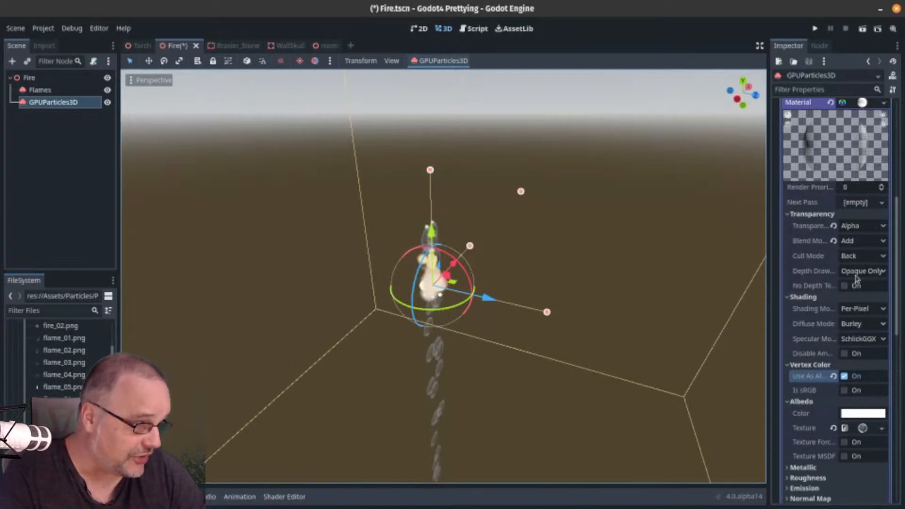
scroll(853, 364, "down", 10)
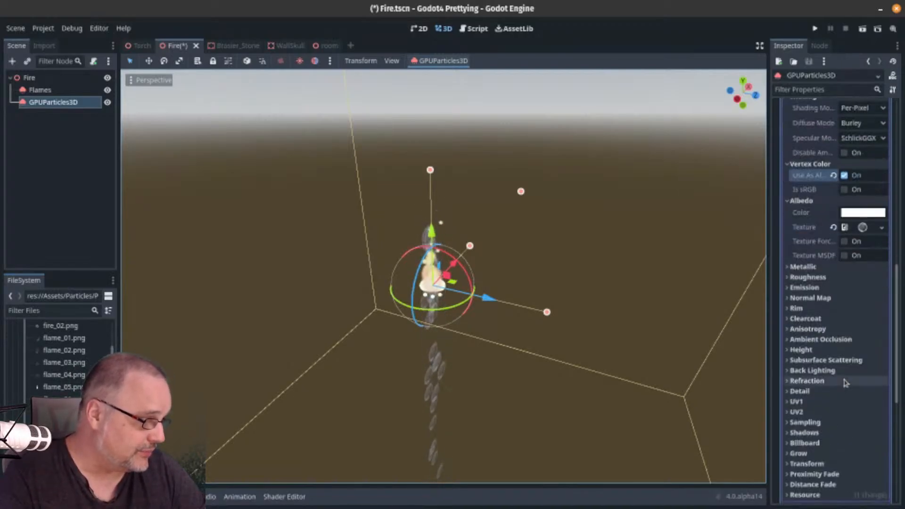
left_click(804, 193)
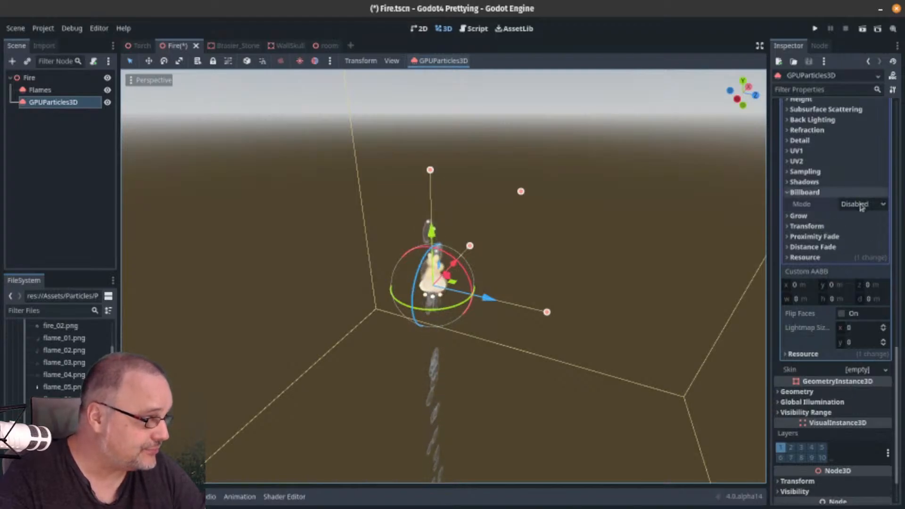
left_click(863, 204)
left_click(858, 258)
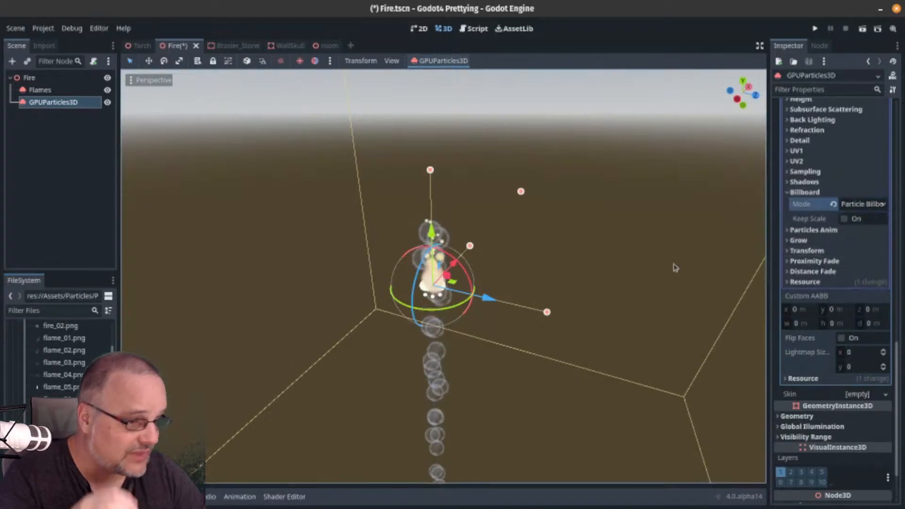
Step: Try the Unshaded shading mode on the Pass 1 mesh material
scroll(852, 249, "up", 10)
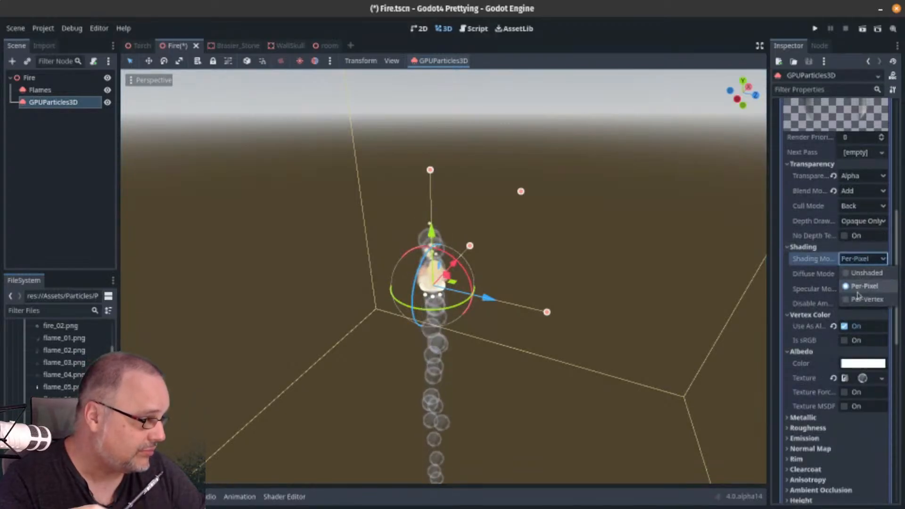
left_click(856, 258)
left_click(866, 273)
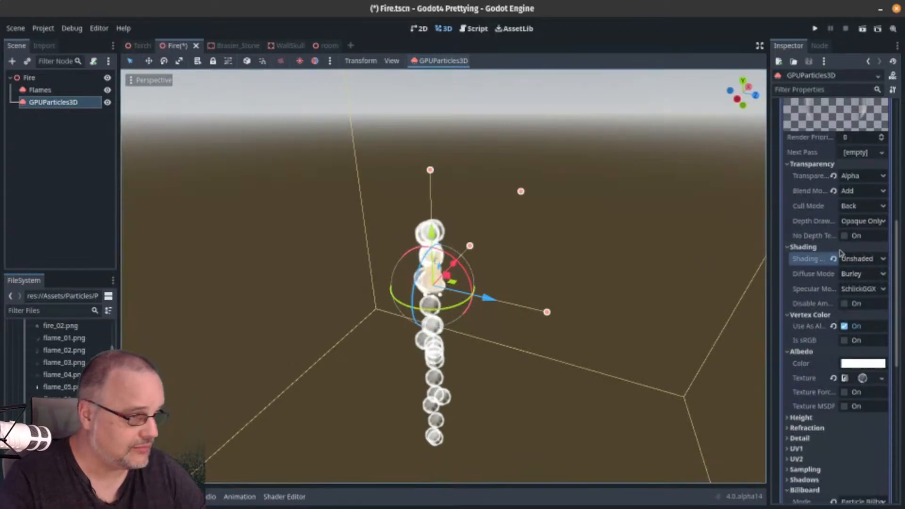
Step: Reset the material's shading mode to Per-Pixel and save the Fire scene
left_click(861, 259)
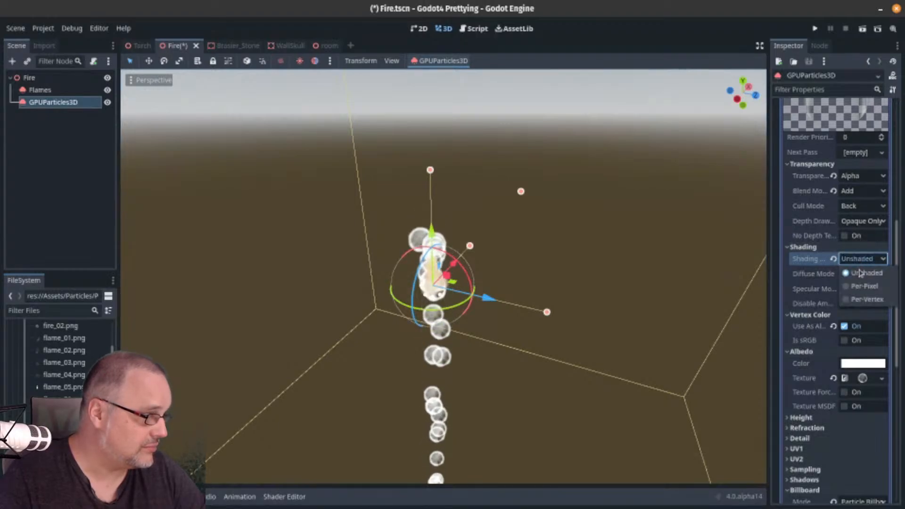
left_click(836, 263)
left_click(834, 260)
key("ctrl+s")
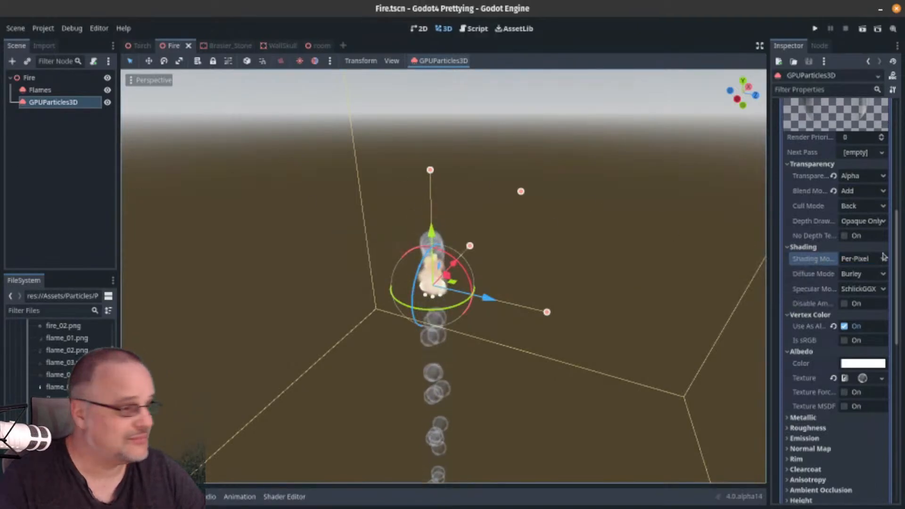
Step: Tint the GPUParticles3D node's process material with the crimson color bb3165
scroll(884, 257, "up", 10)
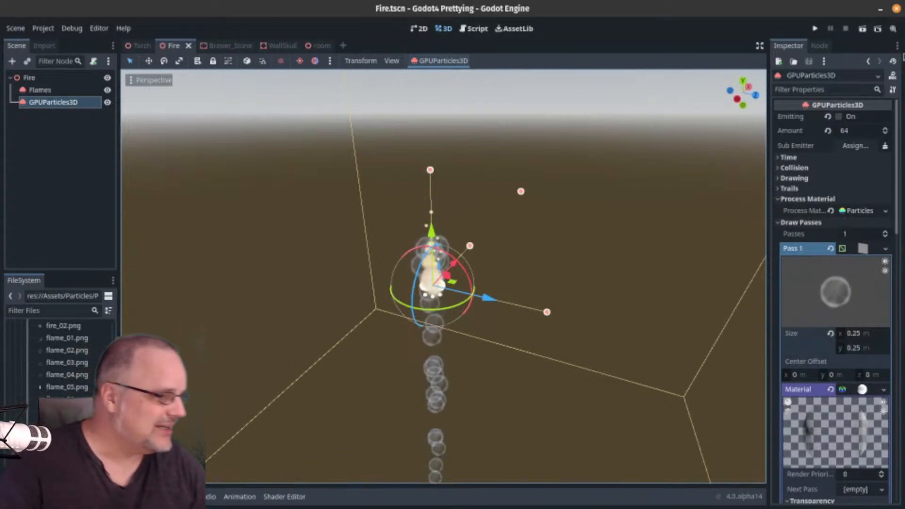
left_click(810, 190)
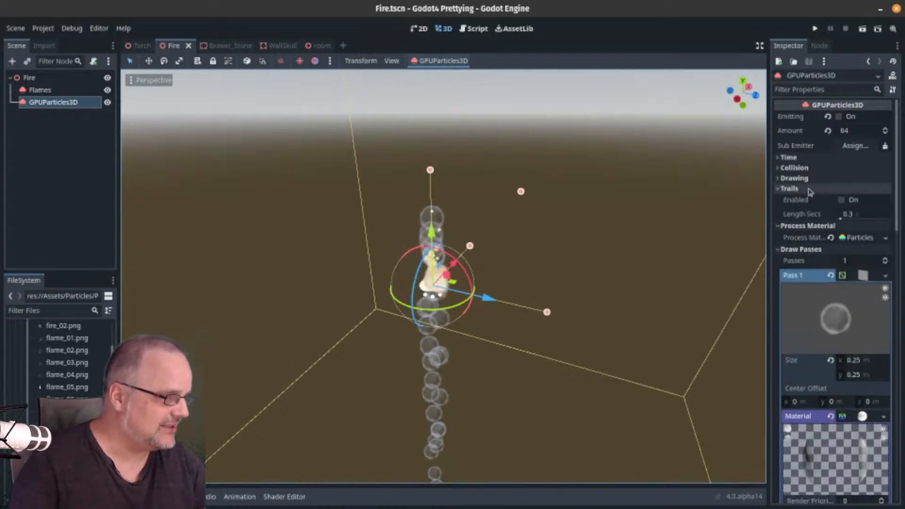
left_click(810, 189)
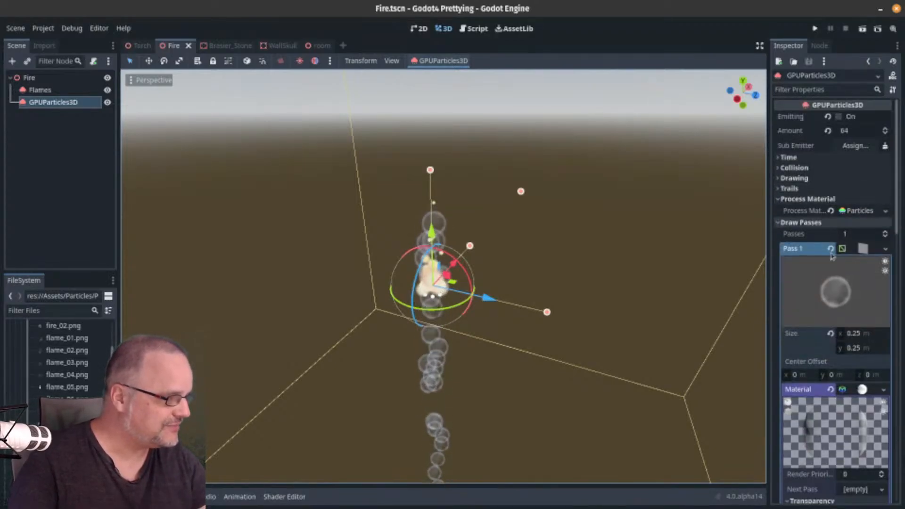
left_click(864, 211)
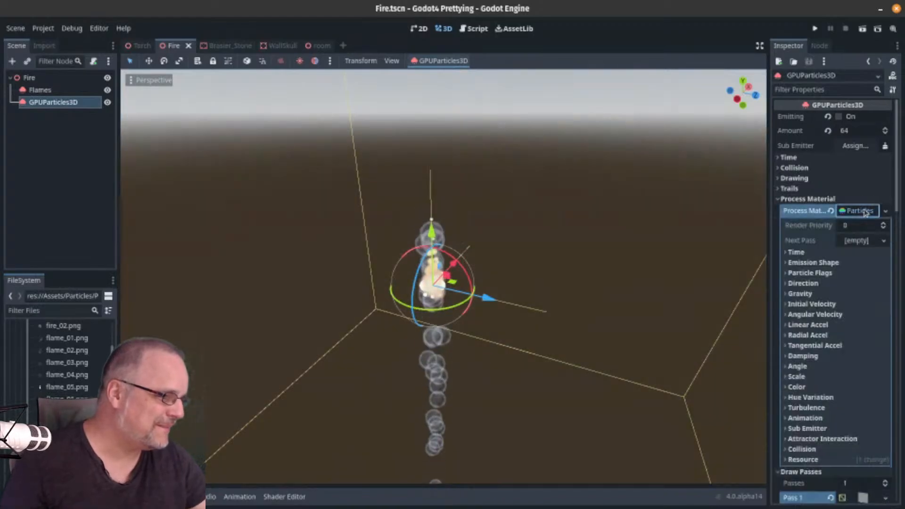
left_click(814, 388)
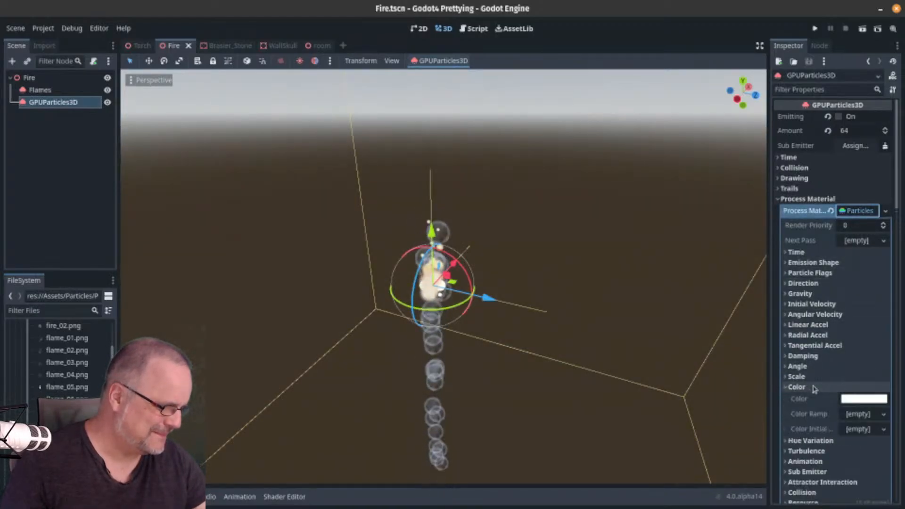
left_click(864, 399)
left_click(879, 209)
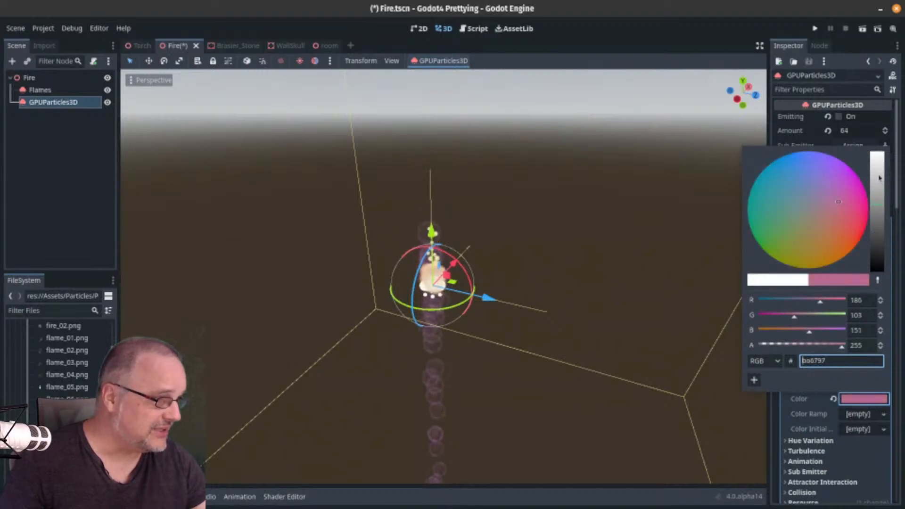
left_click_drag(879, 178, 877, 218)
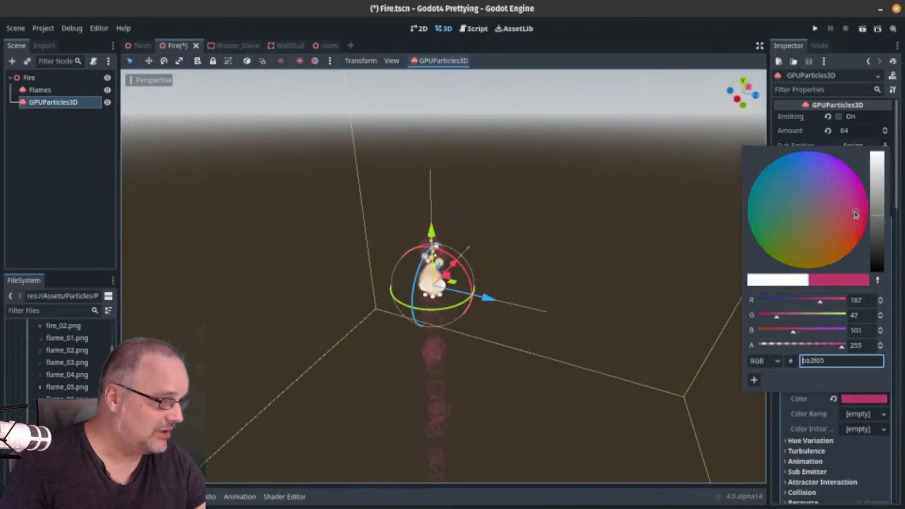
left_click(707, 32)
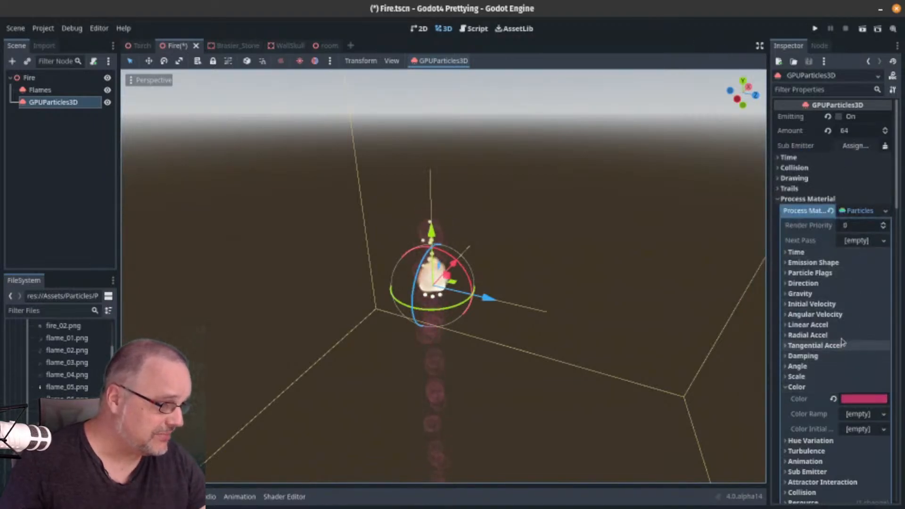
Step: Try Unshaded shading on the Pass 1 mesh material, then revert the shading mode to Per-Pixel
scroll(837, 339, "down", 5)
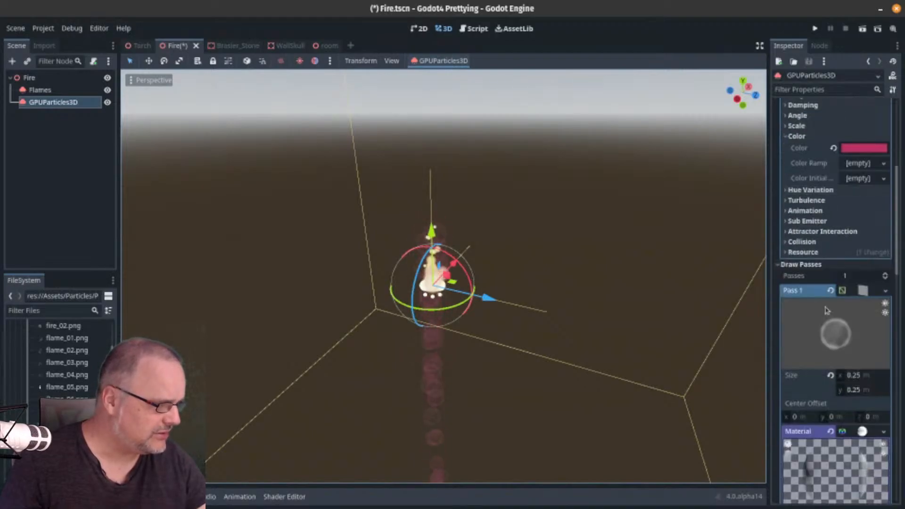
scroll(825, 311, "down", 6)
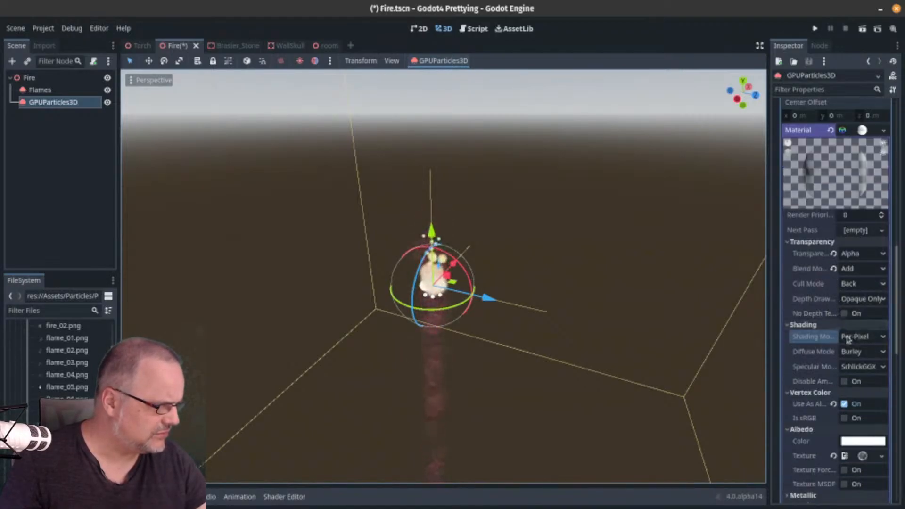
left_click(847, 338)
left_click(855, 351)
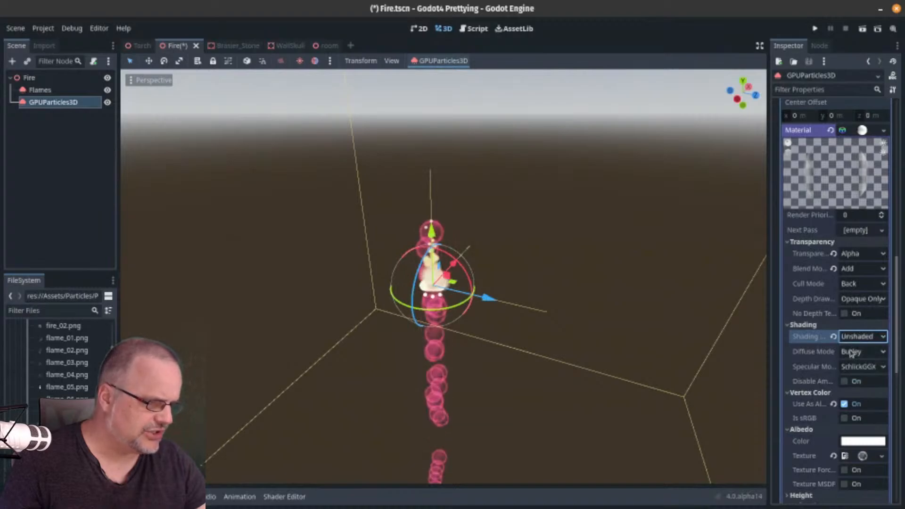
left_click(833, 338)
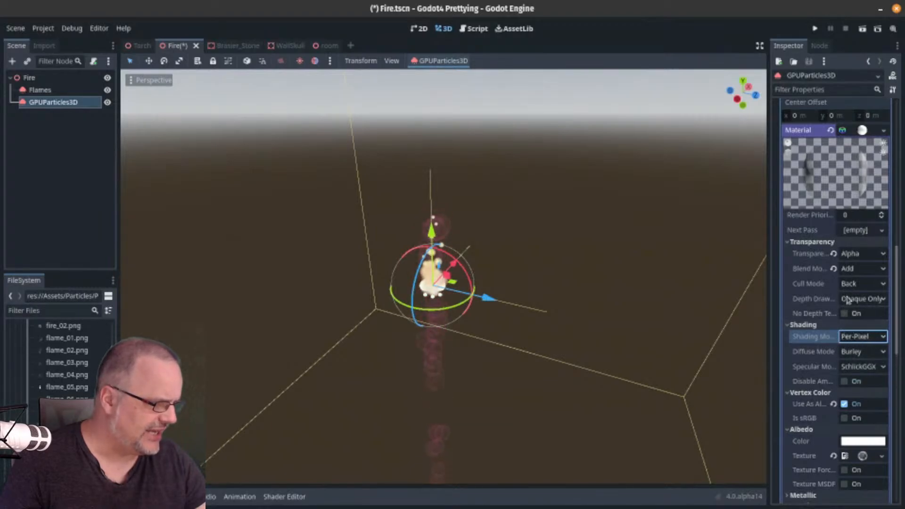
Step: Set the Pass 1 mesh material's blend mode to Mix and its shading mode to Unshaded
left_click(852, 269)
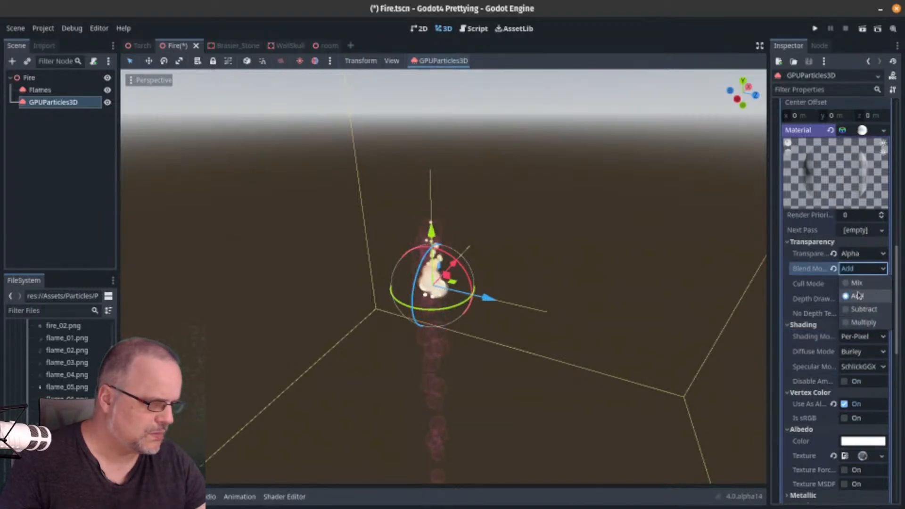
left_click(858, 284)
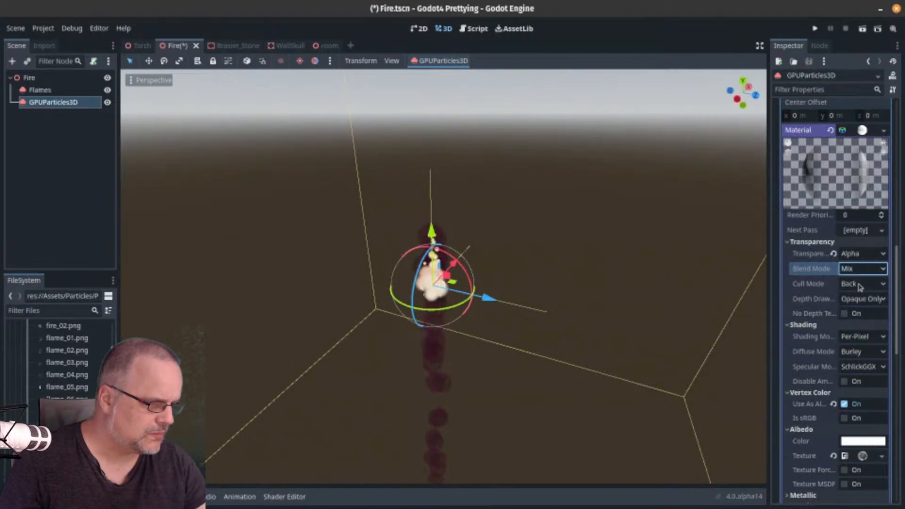
left_click(858, 336)
left_click(865, 350)
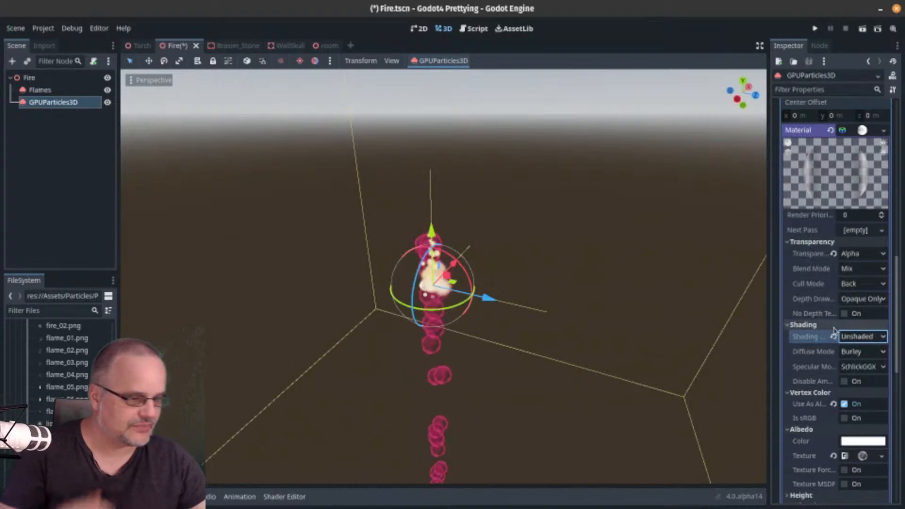
Step: Save the Fire scene
right_click_drag(613, 292, 685, 244)
key("w")
key("q")
scroll(801, 221, "up", 7)
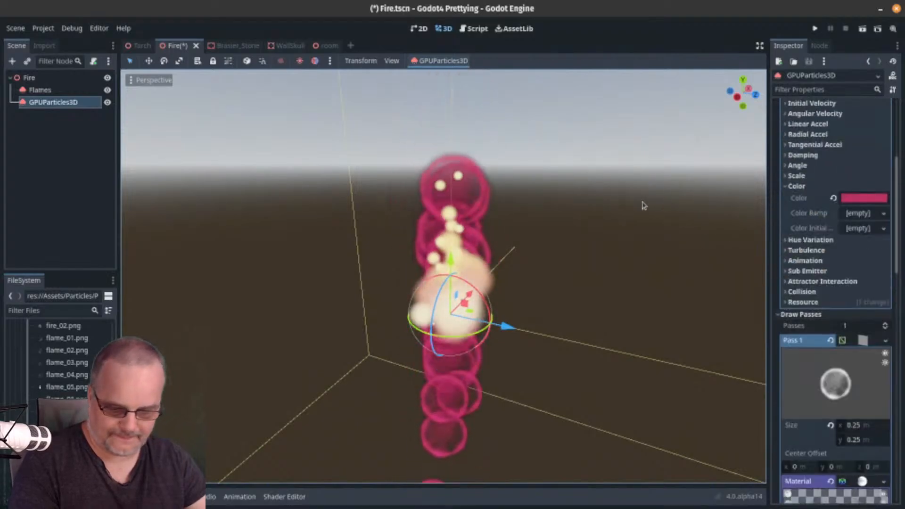
key("ctrl+s")
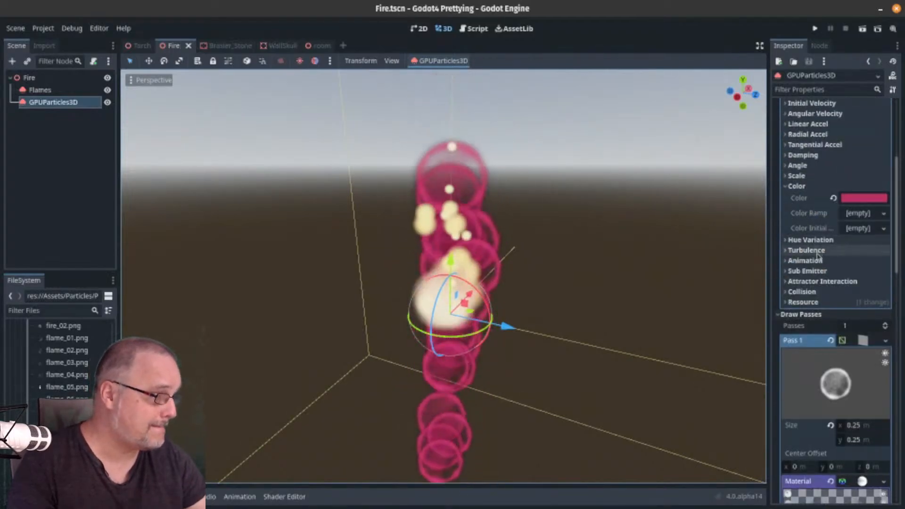
left_click(822, 272)
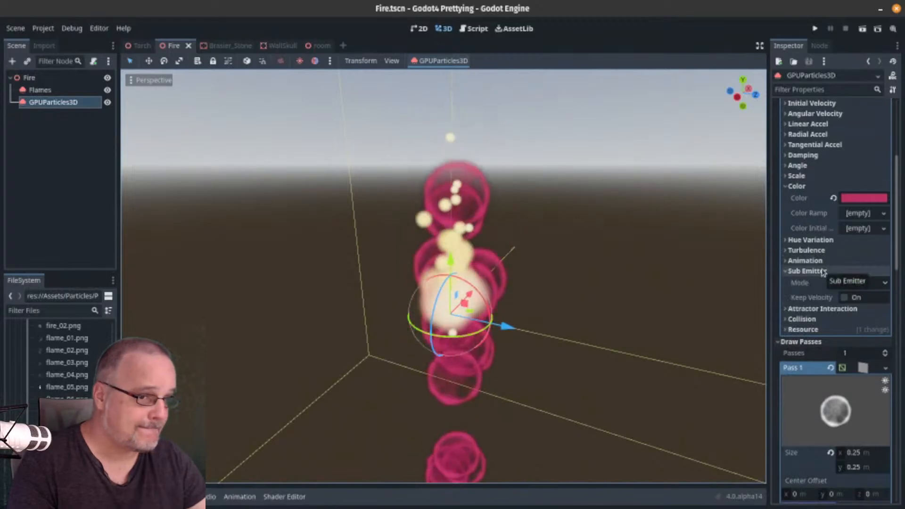
left_click(822, 272)
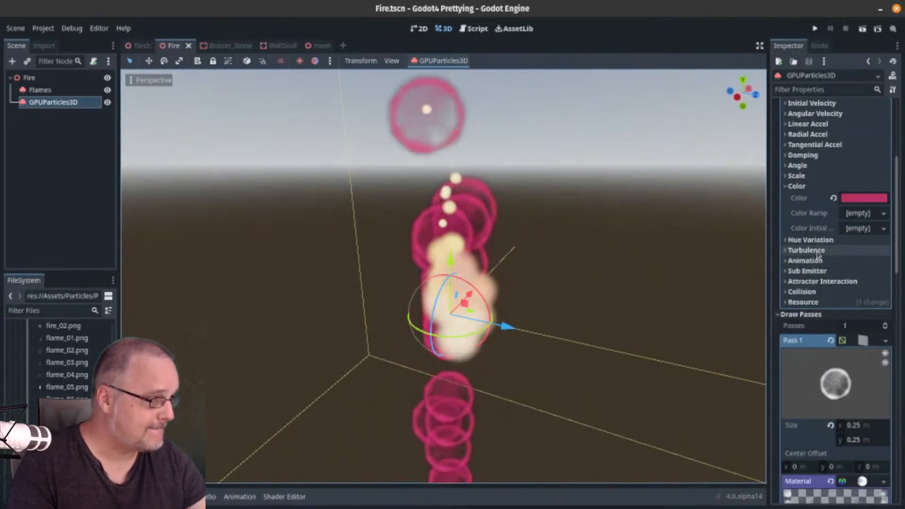
left_click(47, 90)
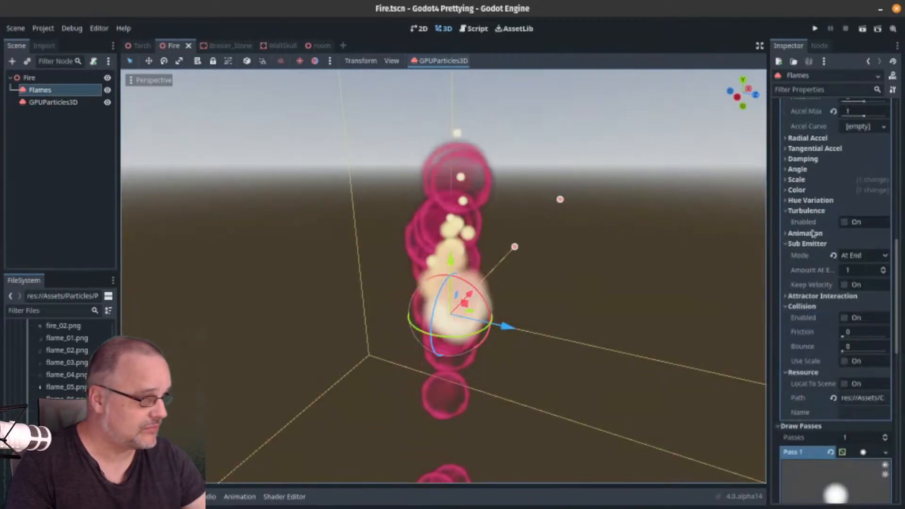
Step: Set the Y gravity of the GPUParticles3D node's process material to 0
left_click(52, 101)
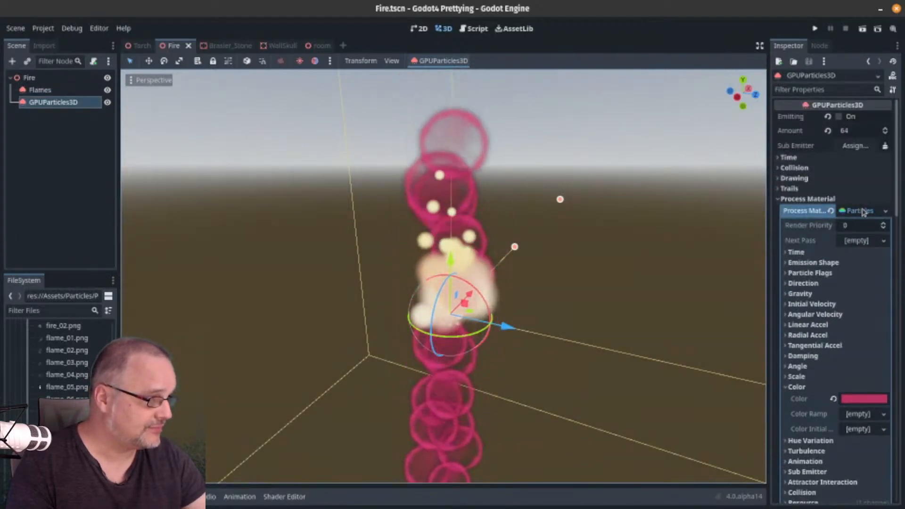
left_click(829, 294)
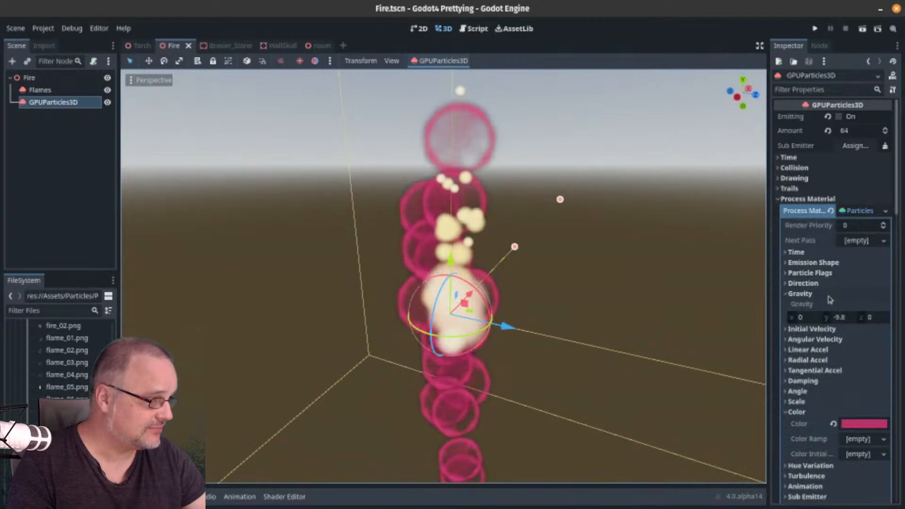
left_click(848, 320)
type("0")
key("Return")
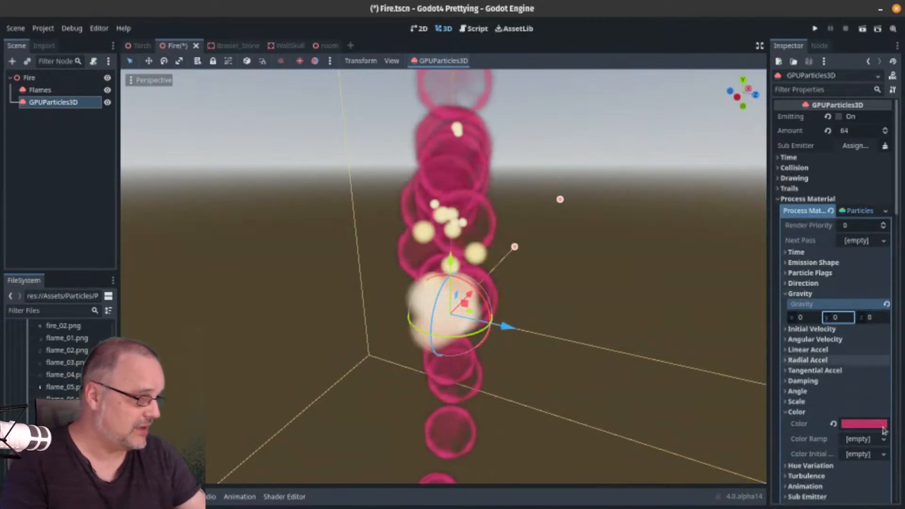
Step: Change the process material's base color back to white
left_click(881, 424)
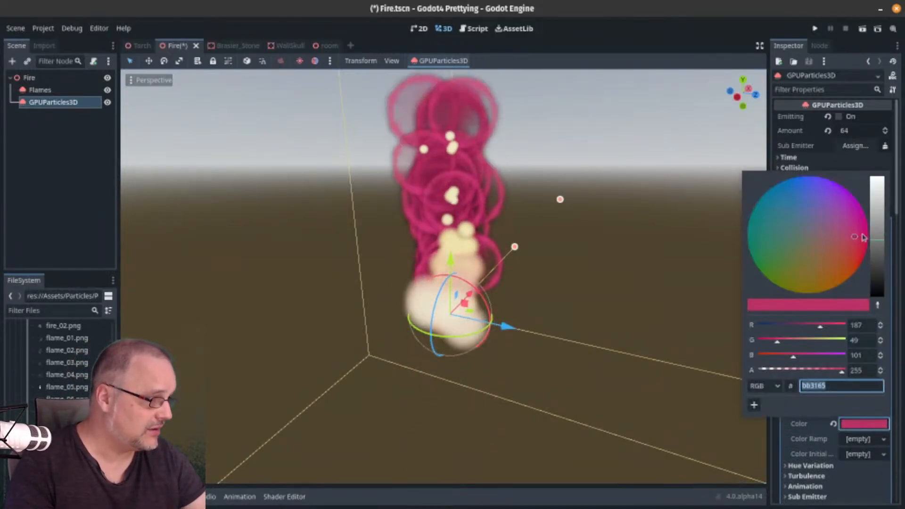
left_click(873, 230)
left_click_drag(873, 238, 878, 165)
left_click(868, 154)
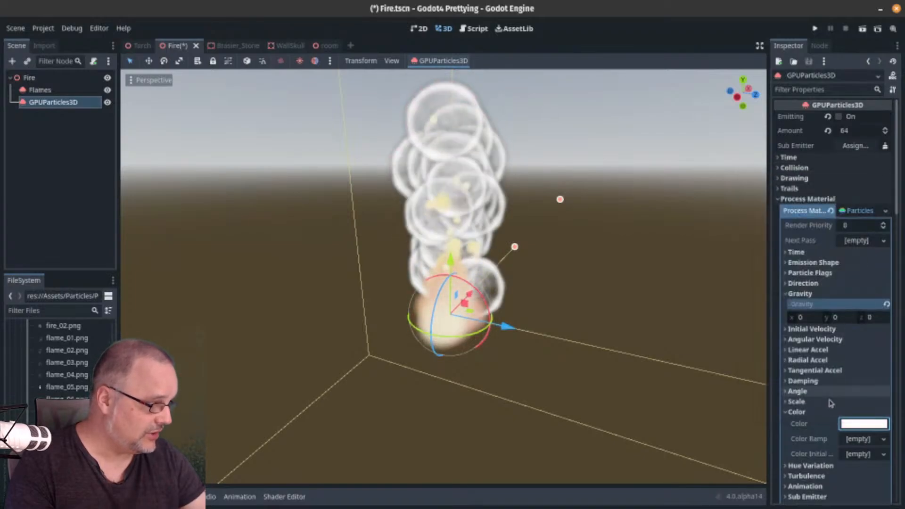
Step: Give the process material's color ramp a new GradientTexture1D and open its gradient for editing
left_click(858, 441)
left_click(869, 426)
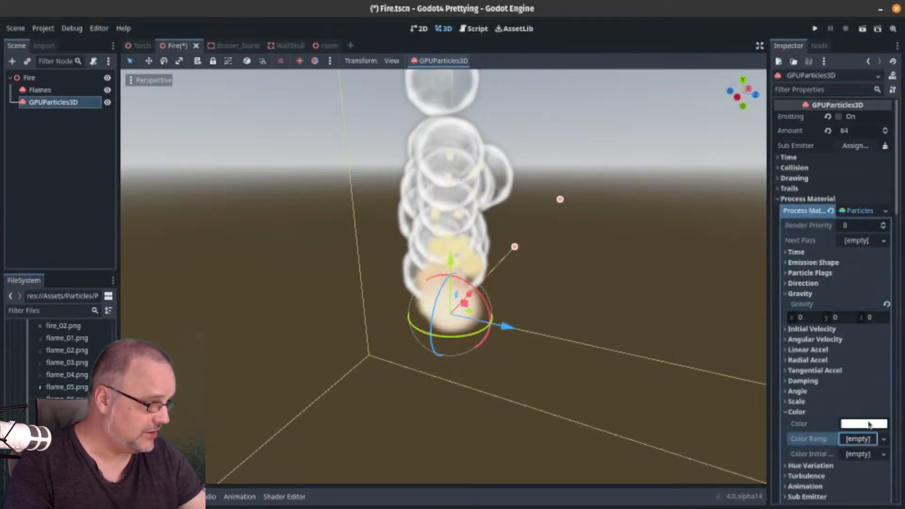
left_click(856, 444)
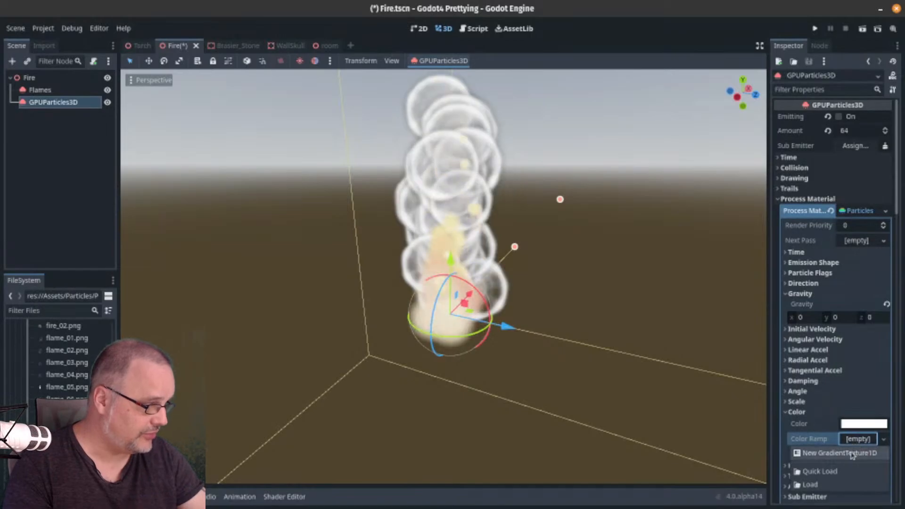
left_click(853, 454)
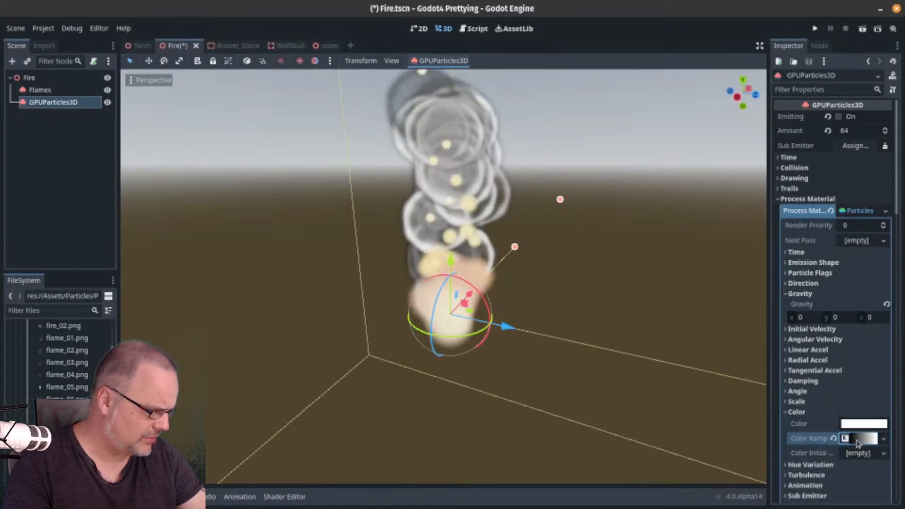
left_click(857, 441)
left_click(860, 453)
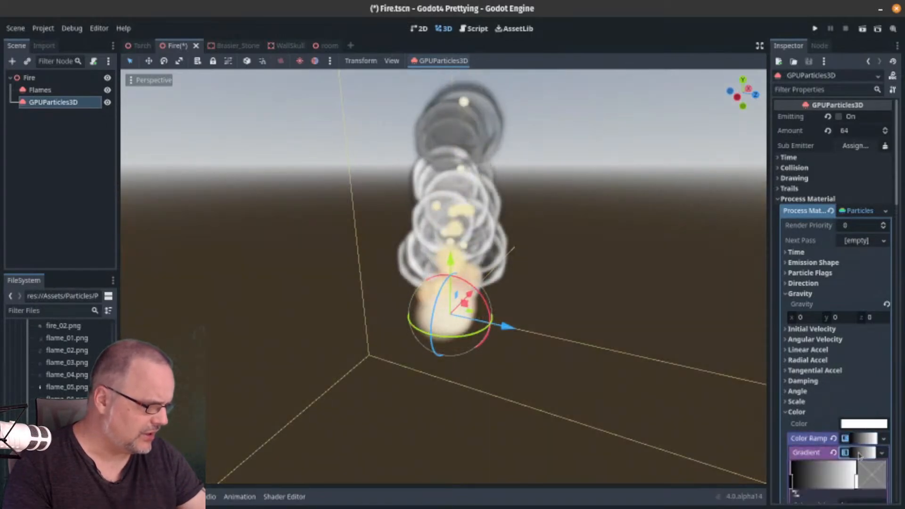
Step: Recolor the start stop of the color ramp gradient from black to a light blue
left_click(795, 481)
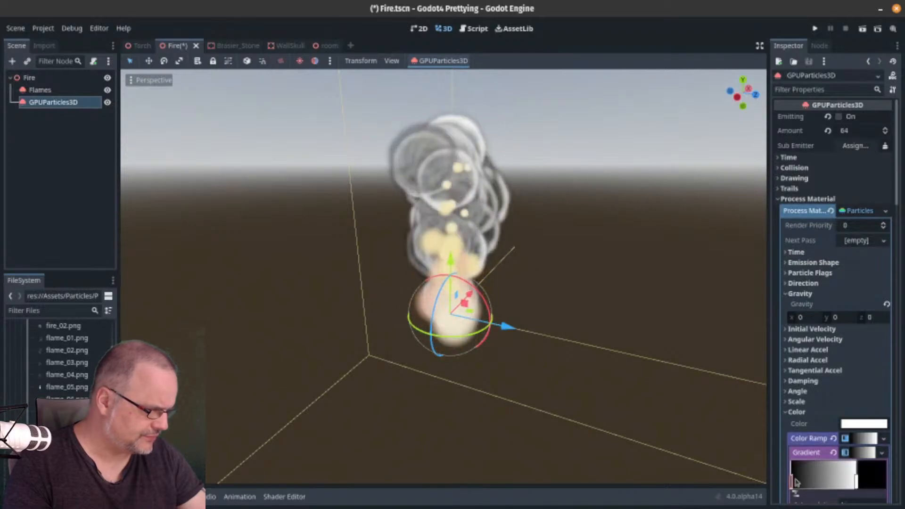
left_click(868, 474)
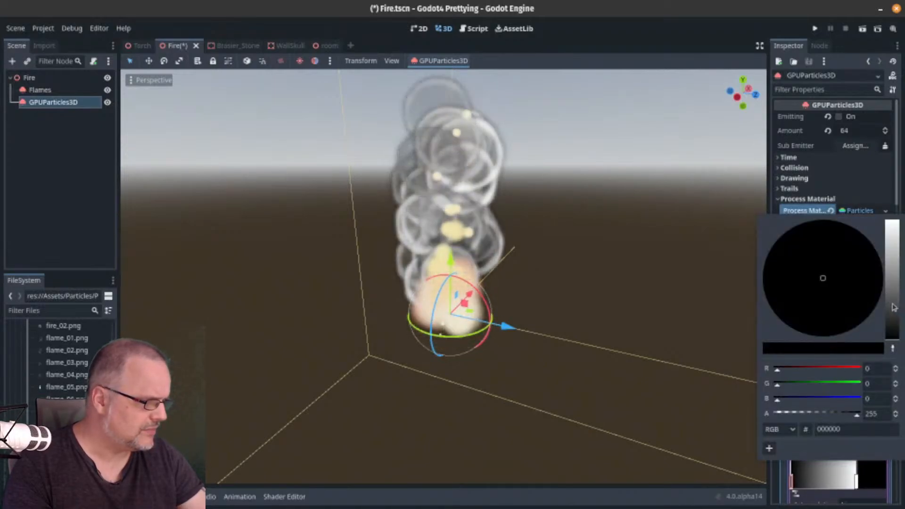
left_click(894, 307)
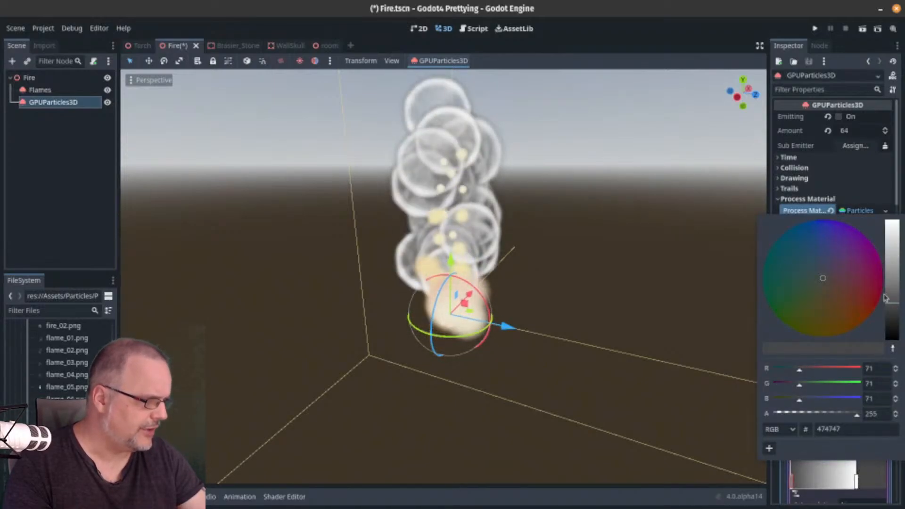
left_click(861, 484)
left_click(870, 467)
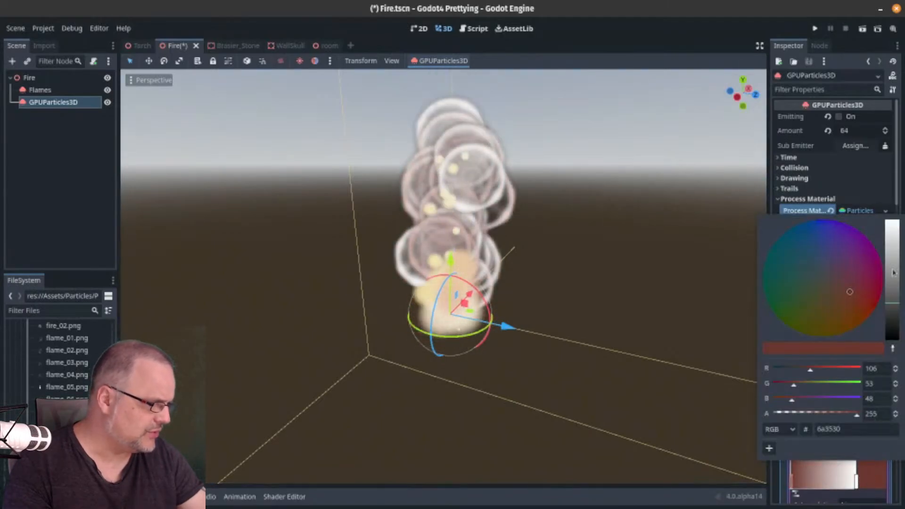
left_click_drag(890, 291, 892, 269)
left_click(686, 53)
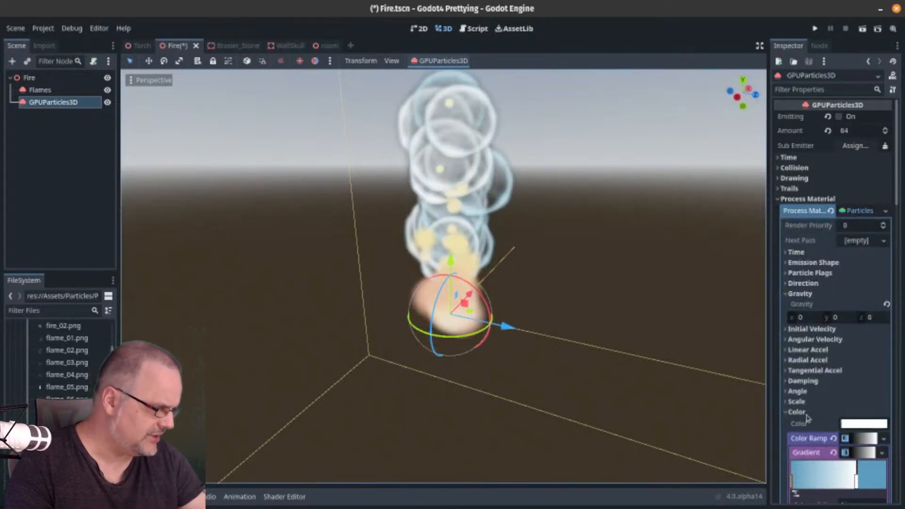
Step: Recolor the end stop of the color ramp gradient from white to a soft light green and save the scene
left_click(857, 482)
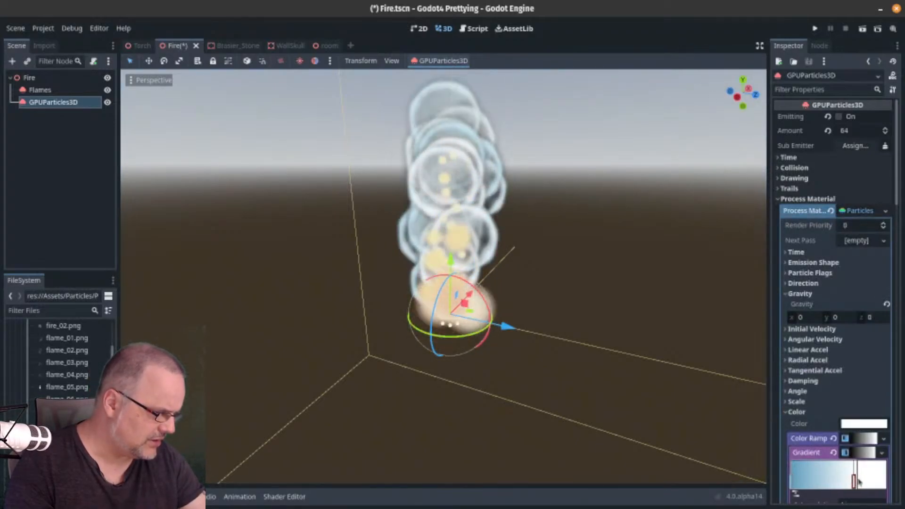
left_click(868, 481)
left_click(893, 253)
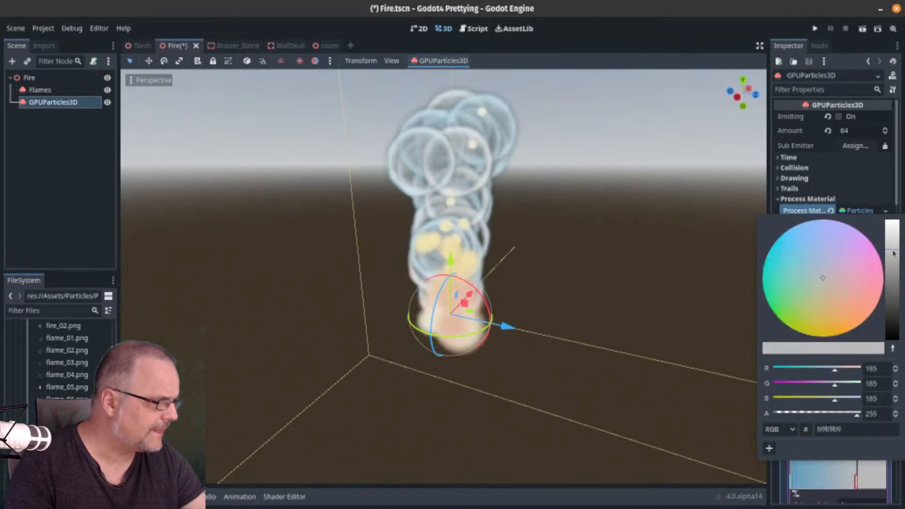
left_click_drag(796, 283, 796, 282)
left_click(671, 89)
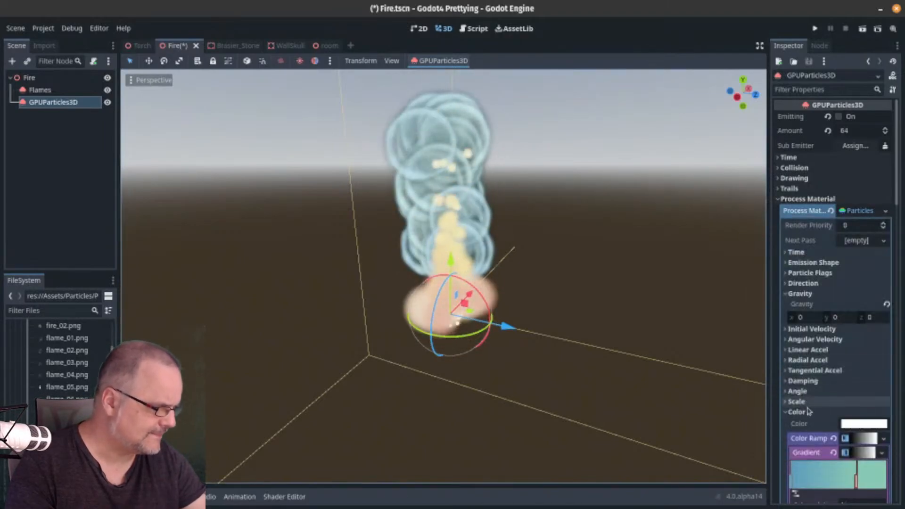
key("ctrl+s")
Step: Give the process material's scale a new CurveTexture with a curve falling from about 0.5 to 0, and save the scene
left_click(797, 401)
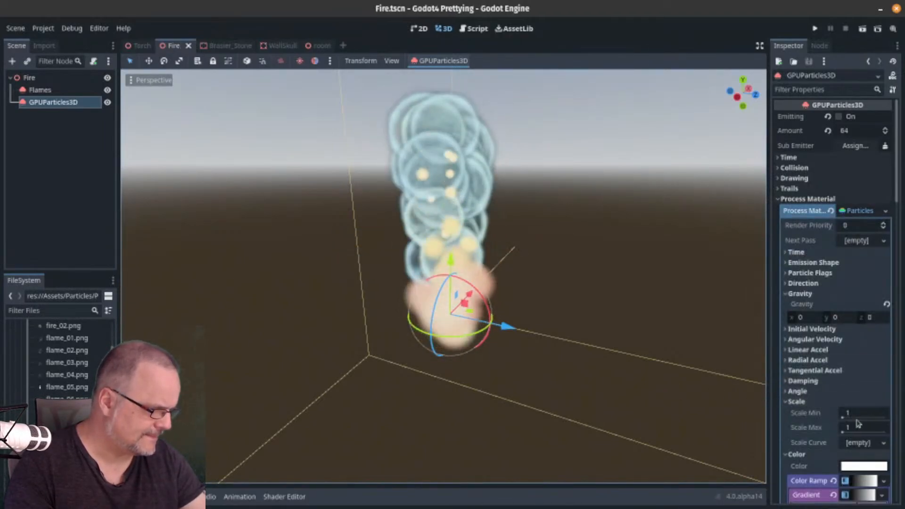
left_click(872, 442)
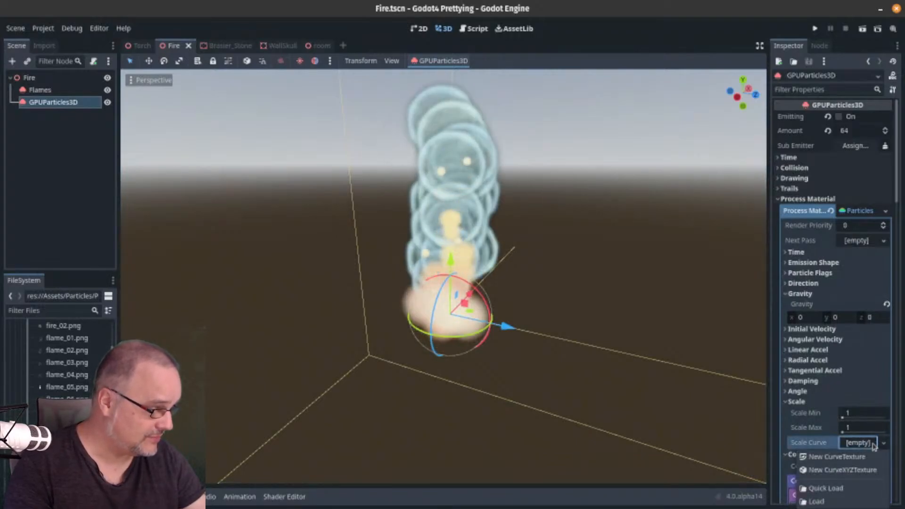
left_click(871, 457)
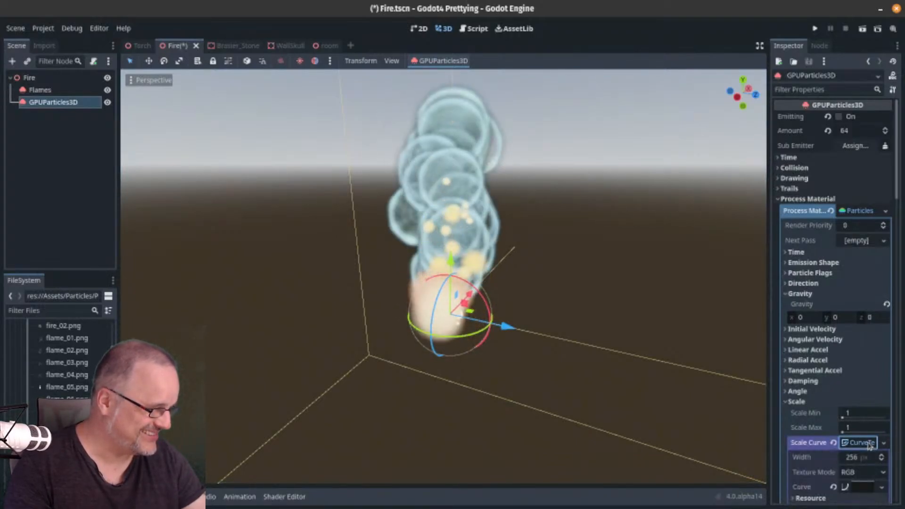
left_click(856, 487)
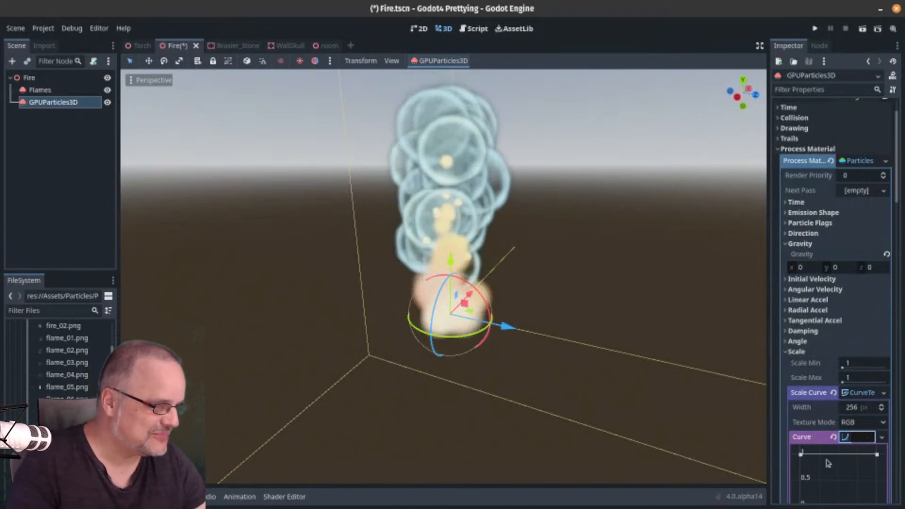
left_click_drag(803, 454, 801, 476)
left_click_drag(877, 455, 878, 507)
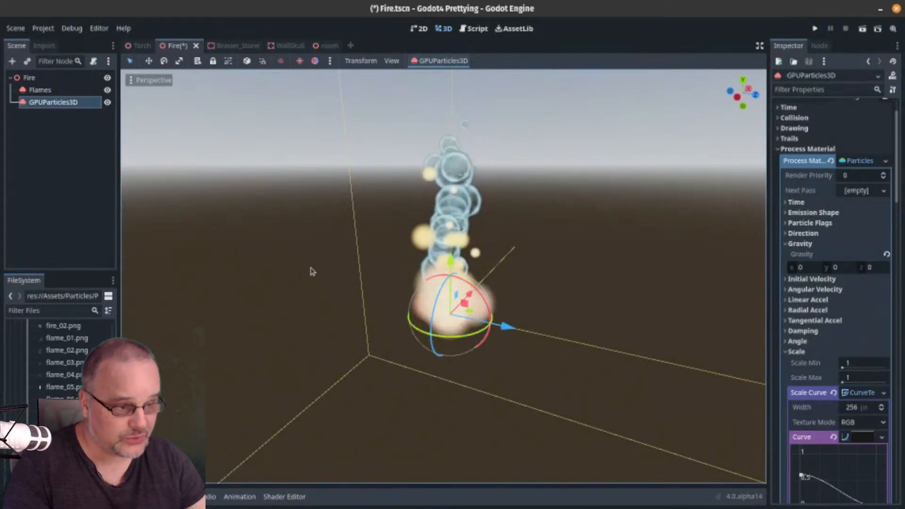
key("ctrl+s")
Step: Enable Keep Velocity in the Sub Emitter settings of the Flames node's process material and save the scene
left_click(64, 89)
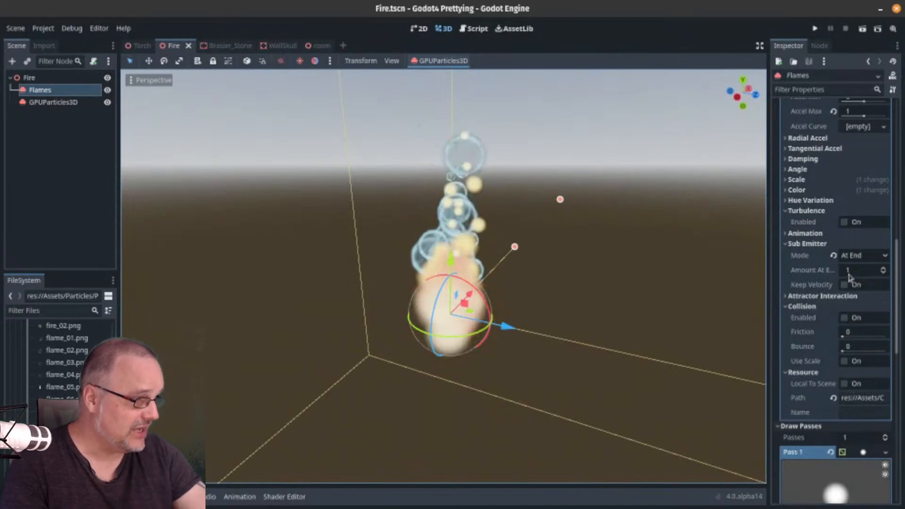
left_click(859, 286)
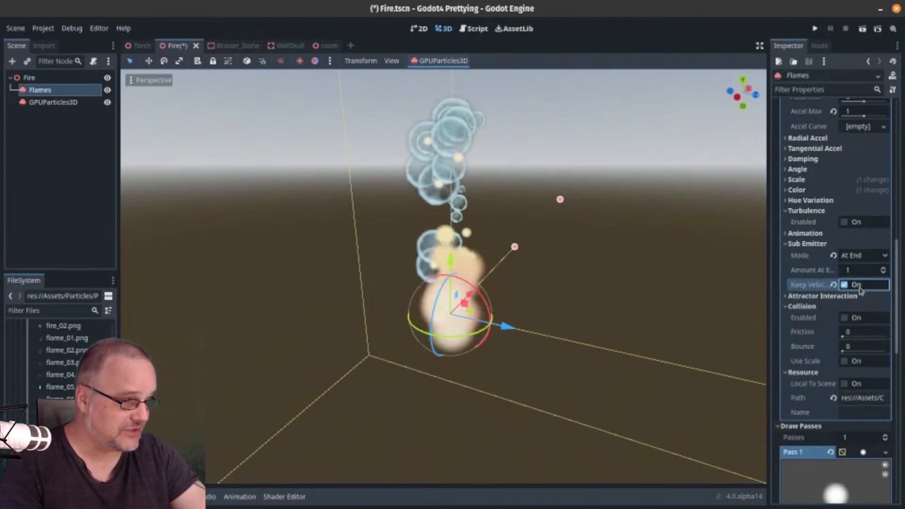
right_click_drag(627, 295, 668, 302)
key("d")
key("a")
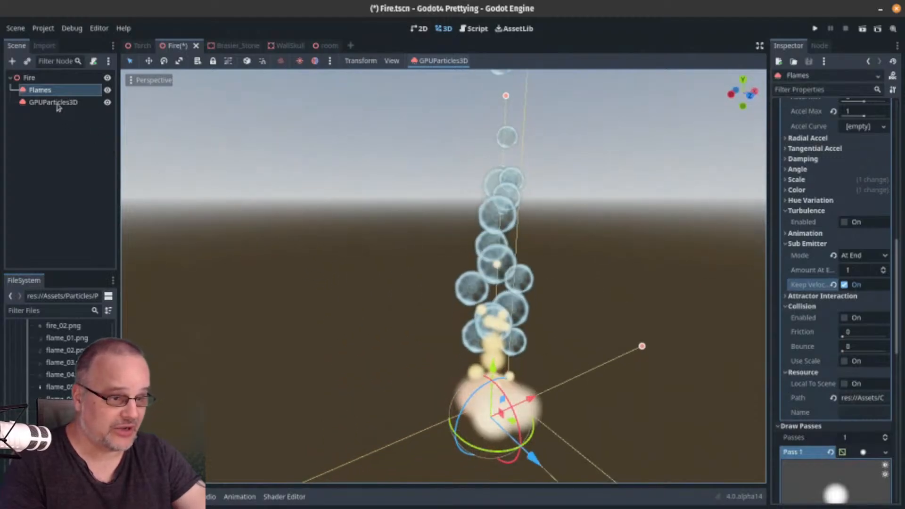
key("ctrl+s")
Step: Enable Turbulence on the Flames node's process material and save the Fire scene
scroll(838, 295, "up", 5)
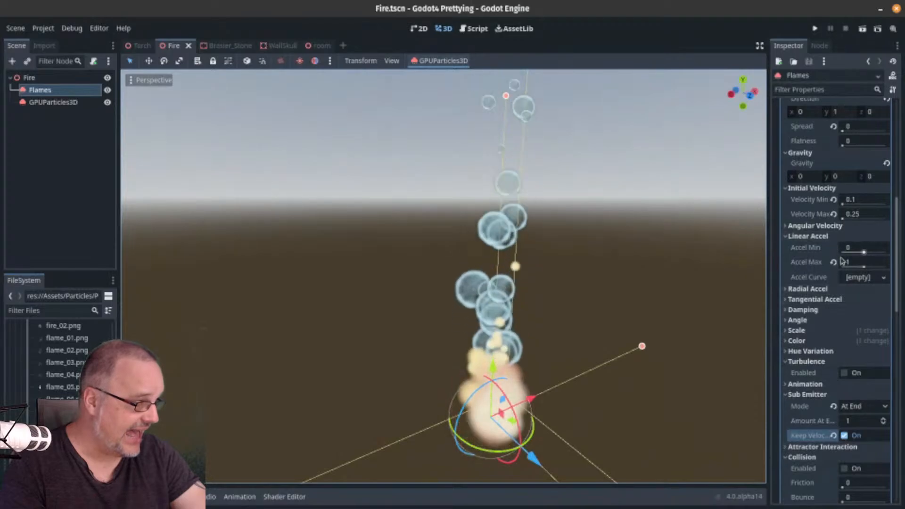
left_click(844, 373)
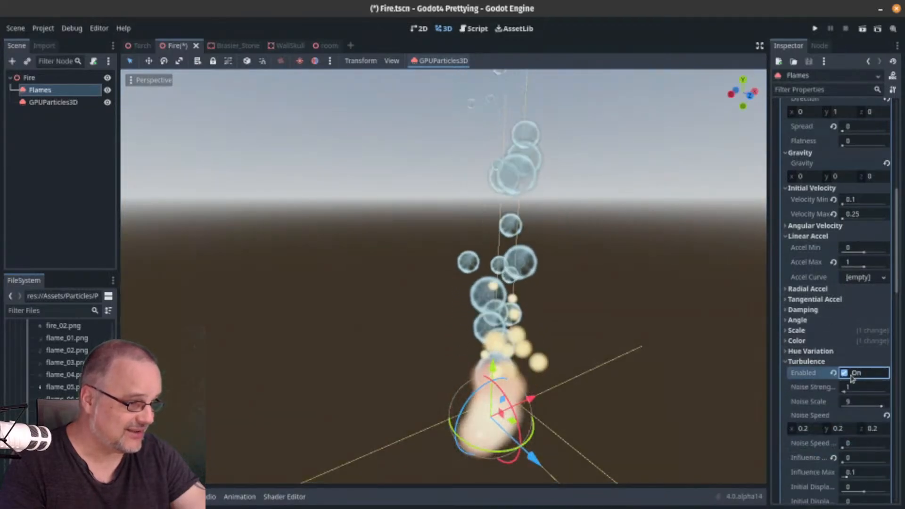
scroll(478, 345, "down", 10)
middle_click_drag(476, 345, 549, 342)
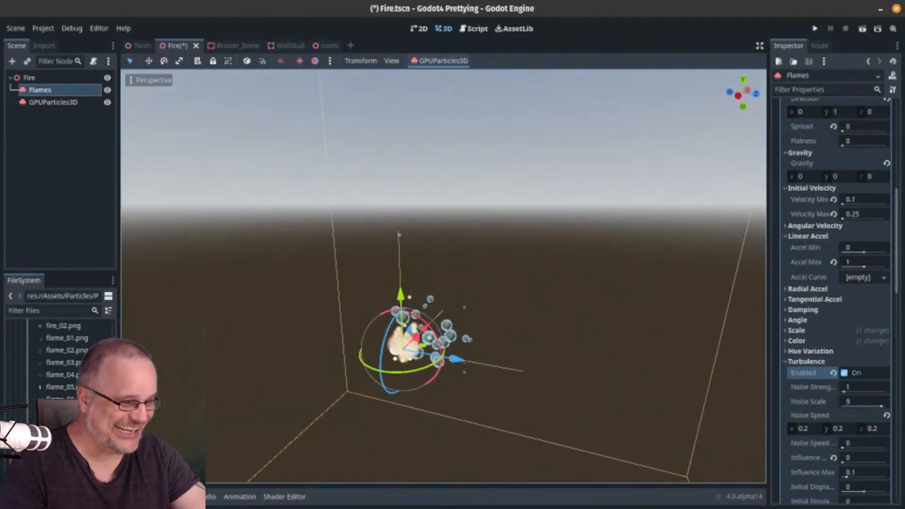
key("ctrl+s")
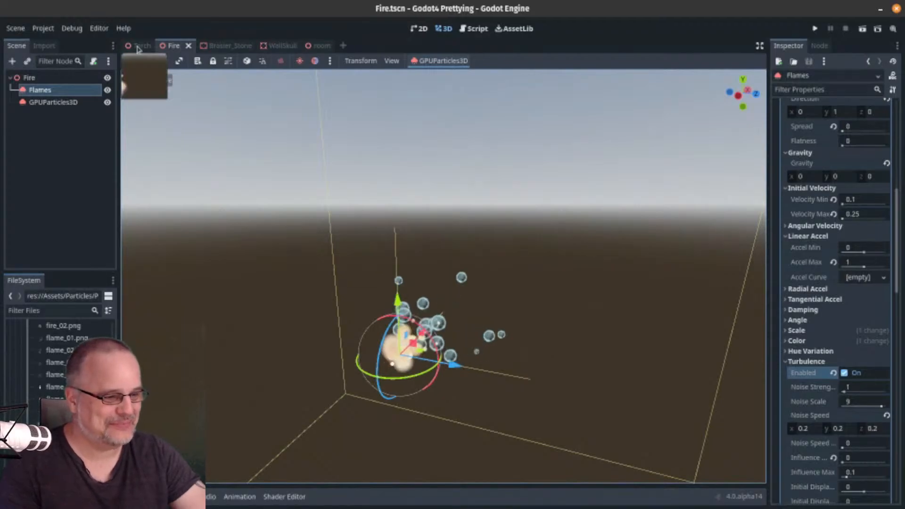
Step: Inspect the bubbling fire effect on the torch in the Torch scene and on the wall torches in the room scene
left_click(139, 45)
mouse_move(386, 51)
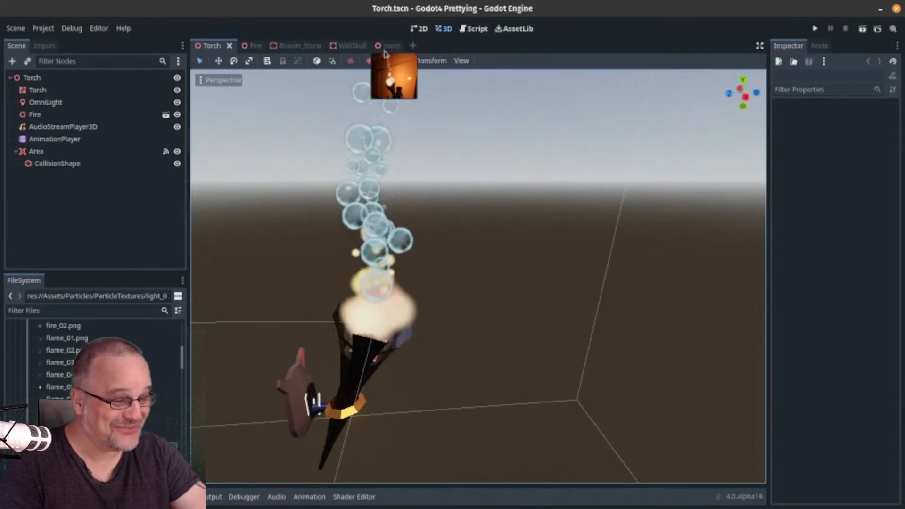
left_click(387, 48)
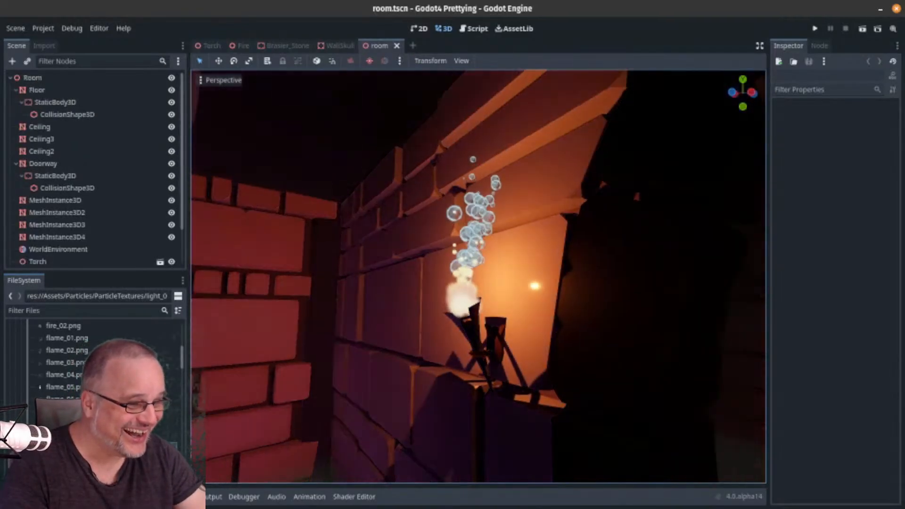
key("s")
right_click_drag(538, 319, 589, 318)
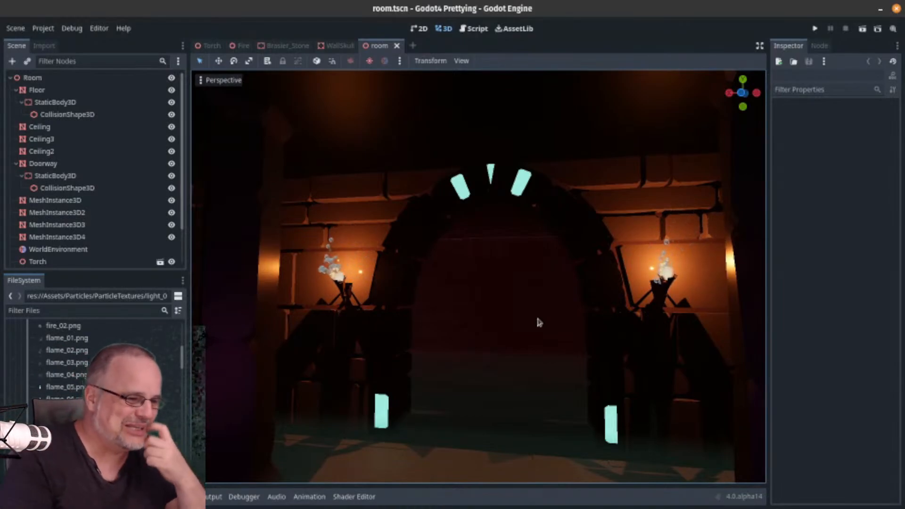
right_click_drag(399, 288, 334, 290)
key("w")
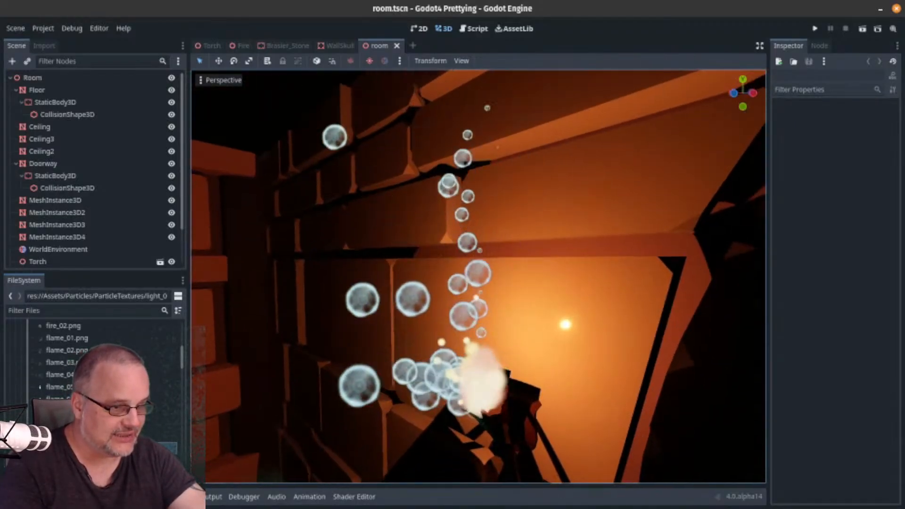
right_click_drag(477, 360, 472, 360)
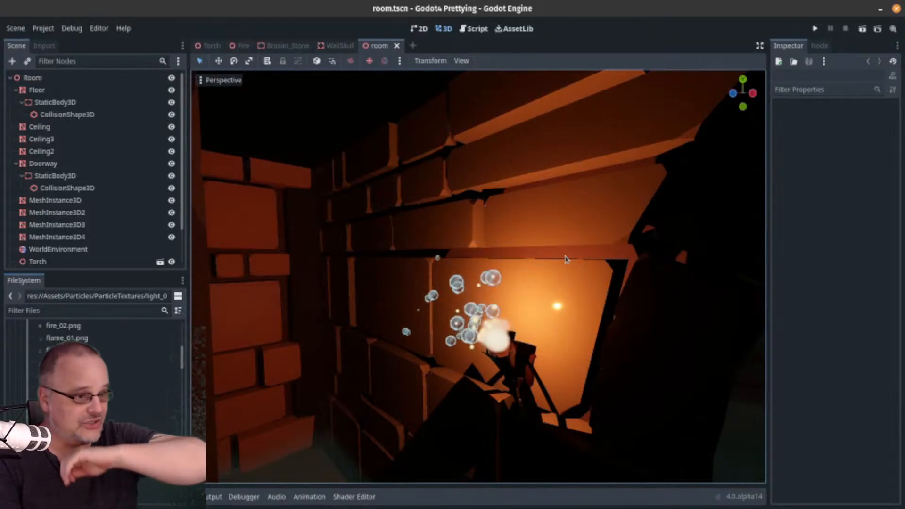
Step: In the Fire scene, set the angular velocity of the Flames process material to a minimum of -360 and a maximum of 360
left_click(240, 46)
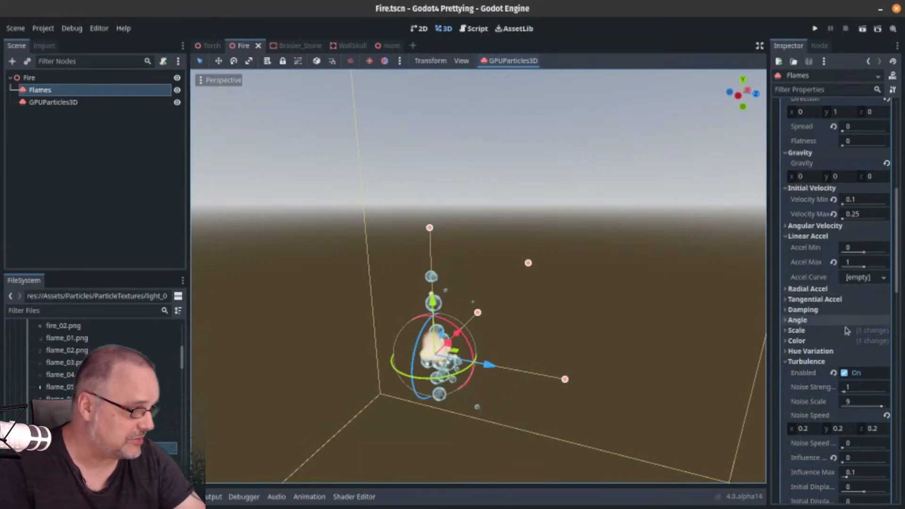
left_click(838, 226)
left_click(854, 237)
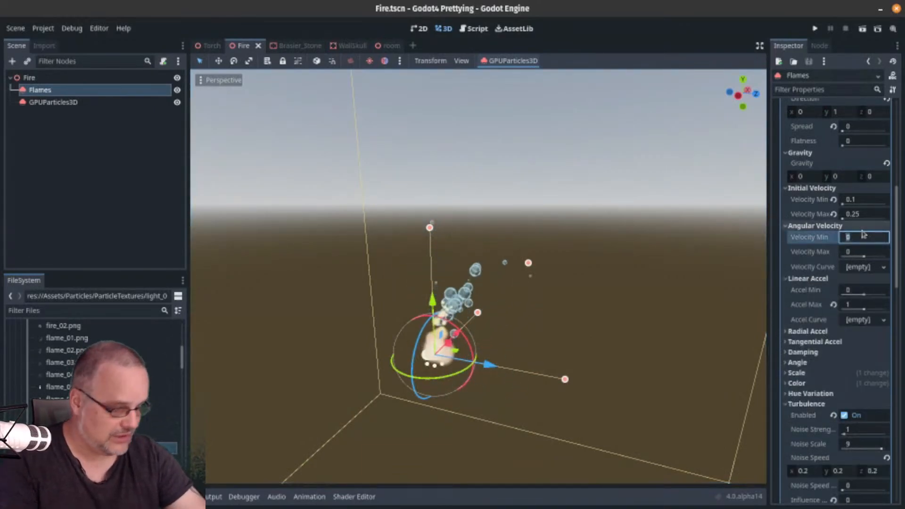
key("Tab")
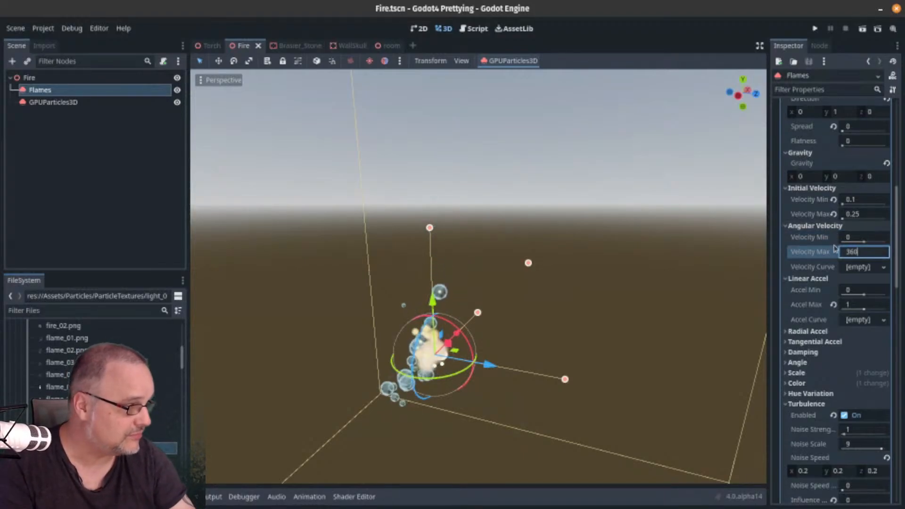
key("Return")
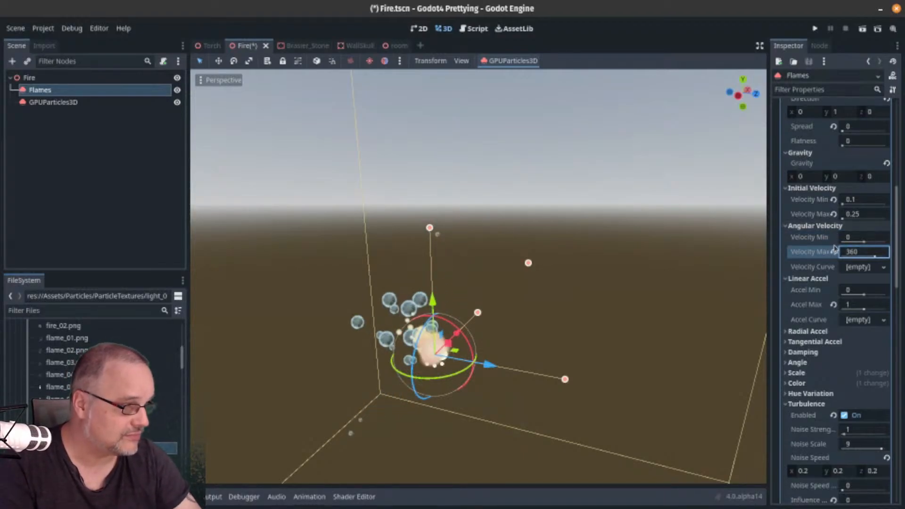
left_click(870, 238)
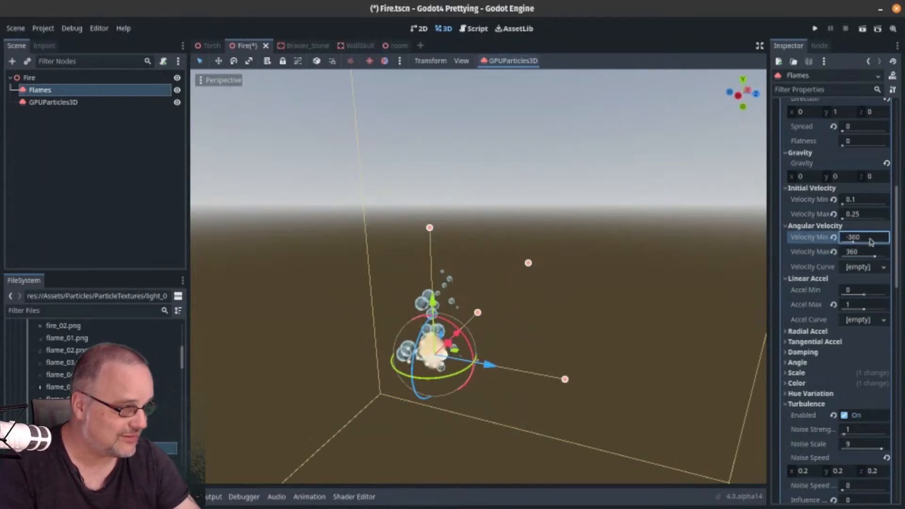
key("Return")
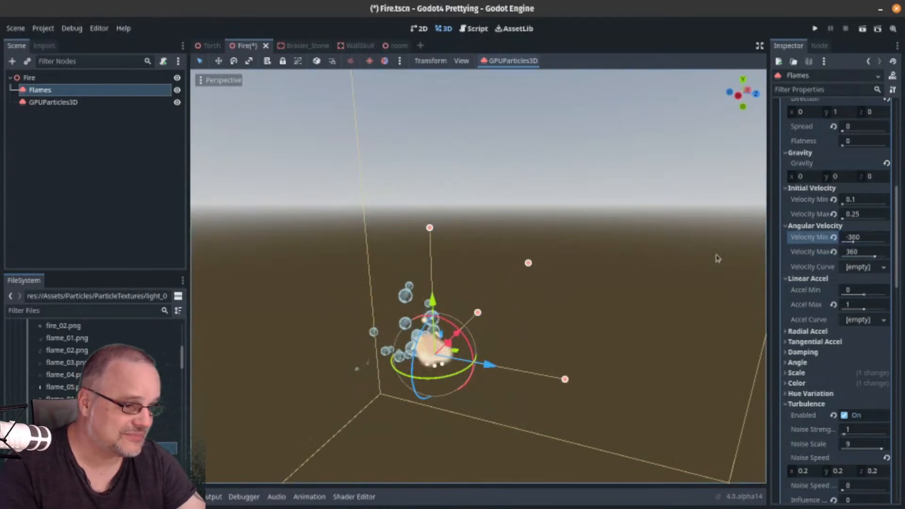
Step: Compare the torch fire in the room scene with the WallSkull and Fire scenes
left_click(380, 45)
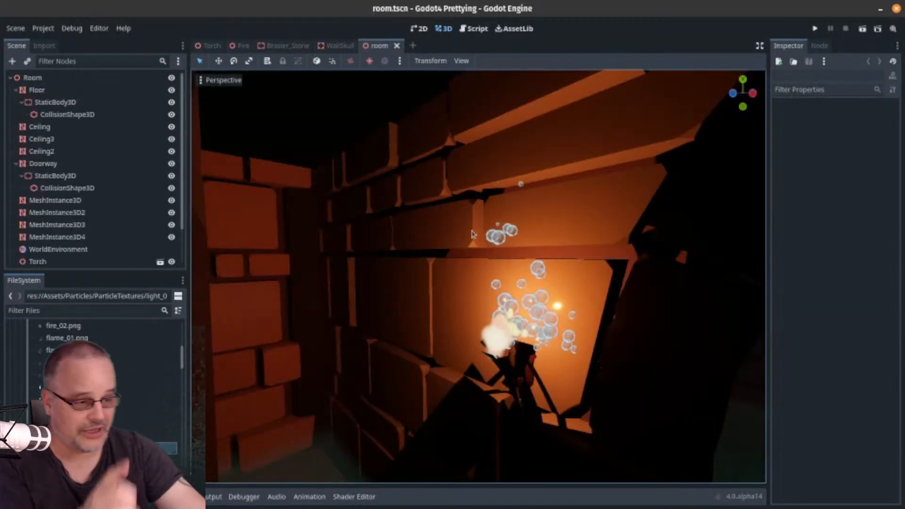
left_click(337, 46)
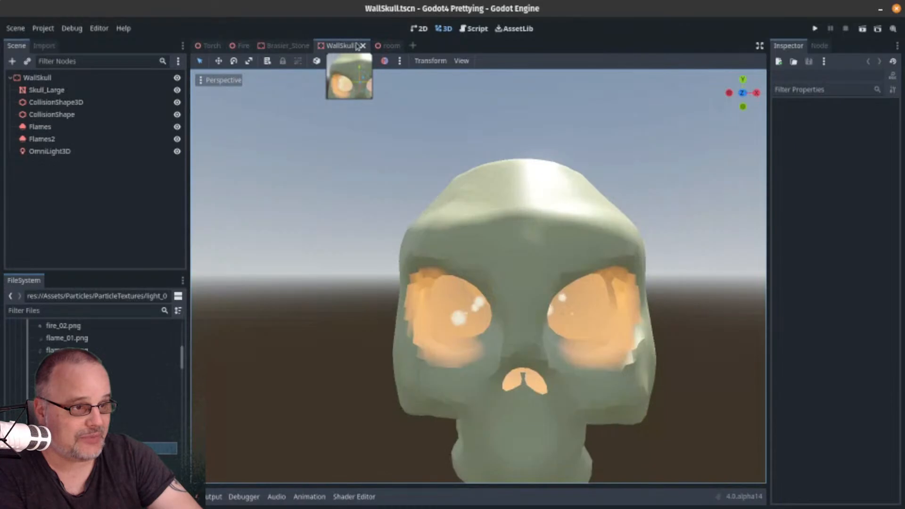
left_click(379, 46)
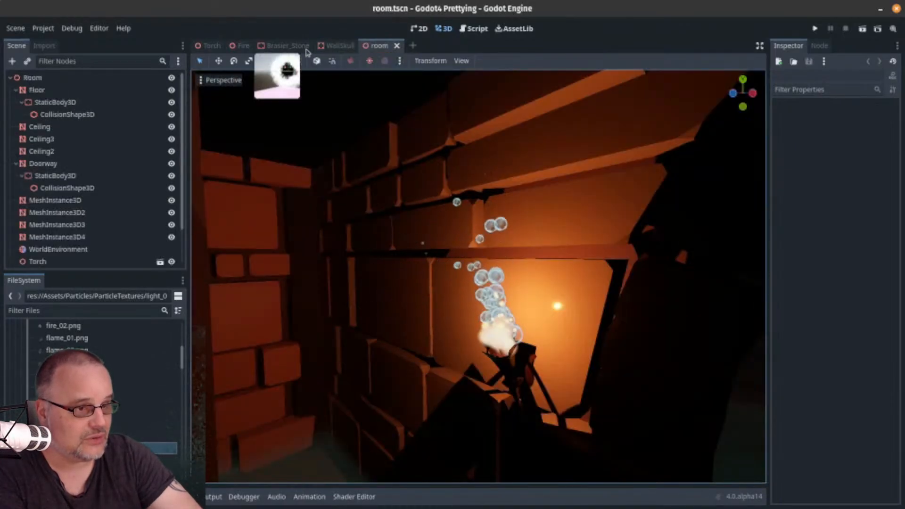
left_click(241, 46)
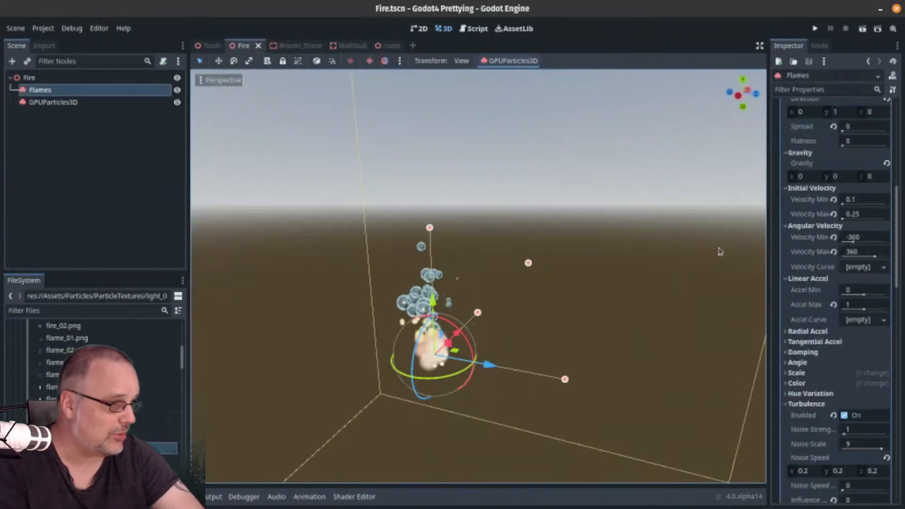
left_click(390, 45)
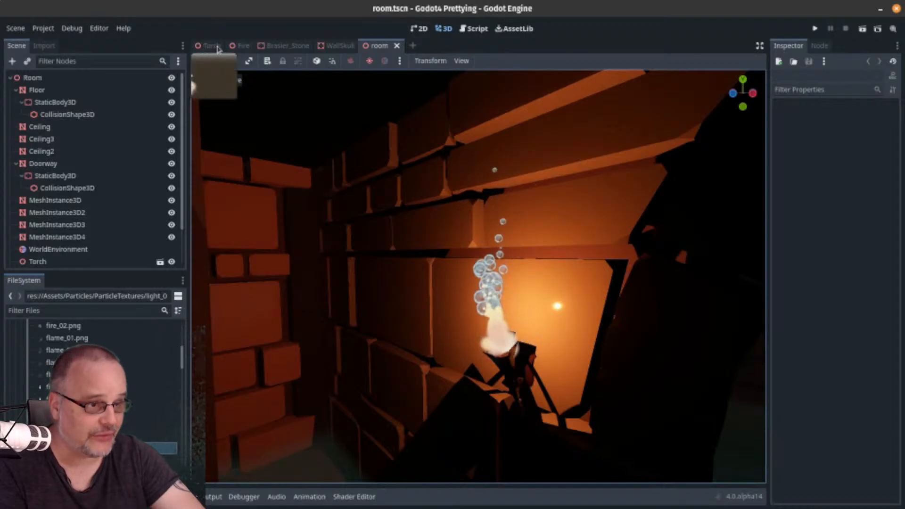
Step: In the Fire scene, set the Preprocess time of the Flames node to 2 seconds
left_click(241, 46)
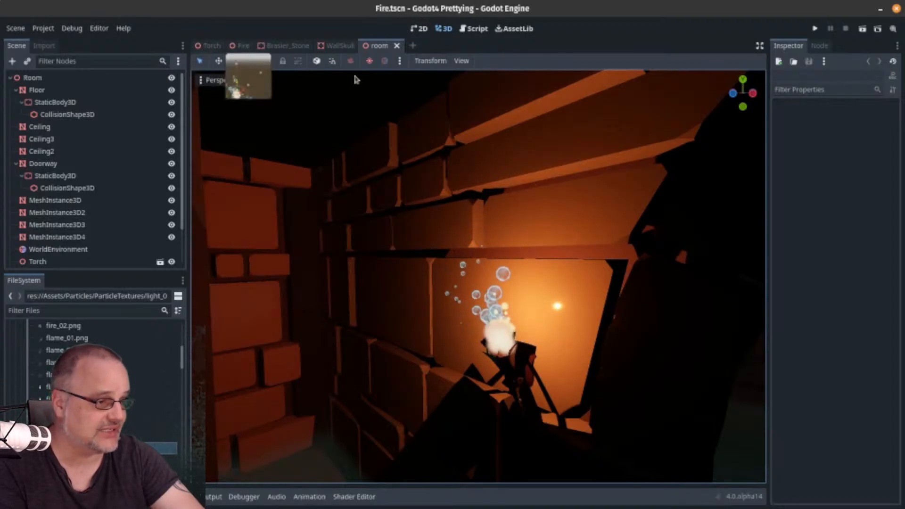
scroll(839, 315, "up", 8)
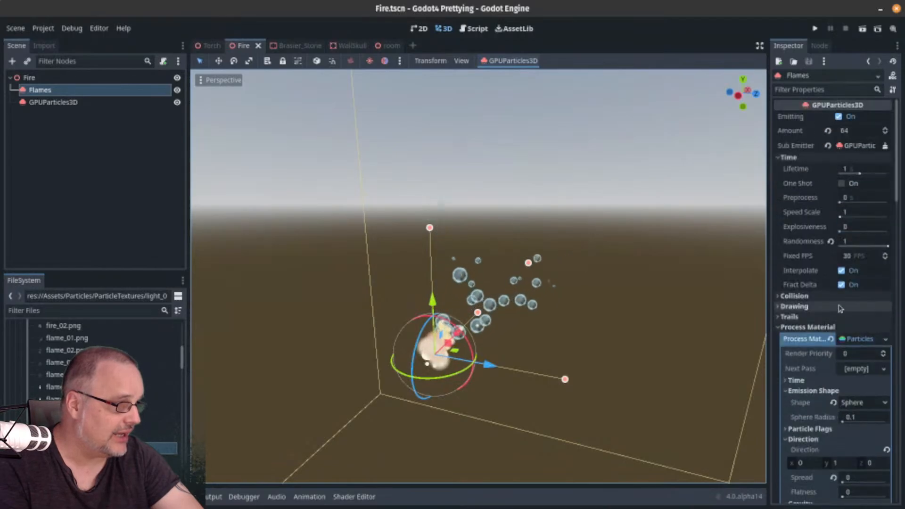
left_click(855, 195)
type("23")
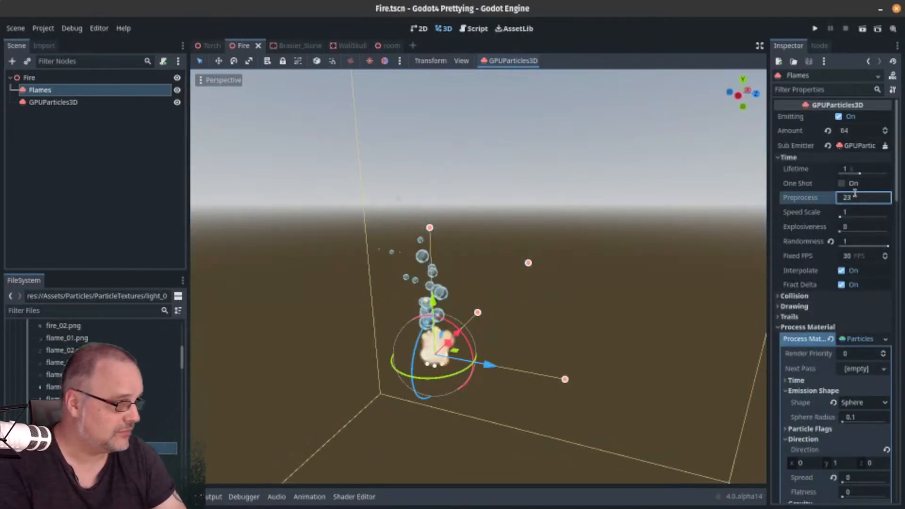
key("Return")
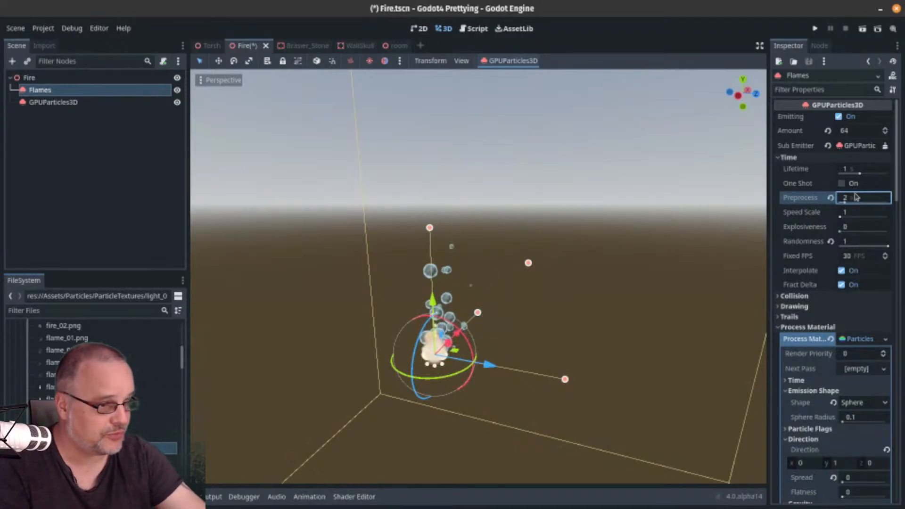
Step: Save the Fire scene and inspect the wall torch's fire and the doorway in the room scene
key("ctrl+s")
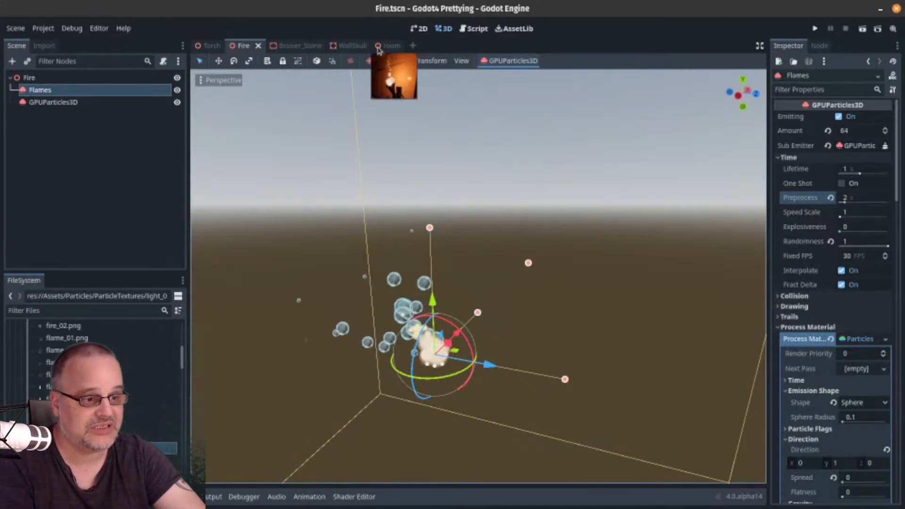
left_click(378, 47)
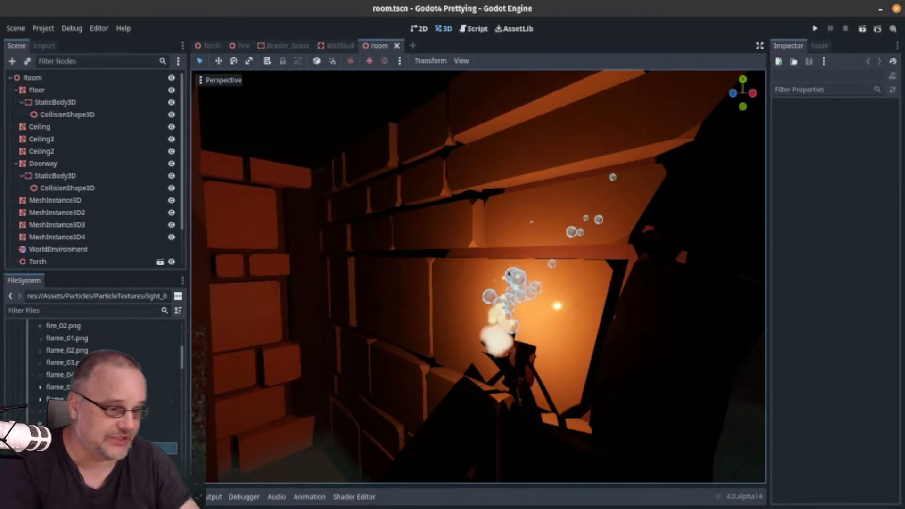
right_click_drag(571, 343, 439, 330)
key("w")
key("a")
key("w")
key("s")
key("w")
right_click_drag(438, 142, 458, 137)
key("s")
Step: Collapse the Doorway node in the scene tree and open the WorldEnvironment node's properties
left_click(461, 61)
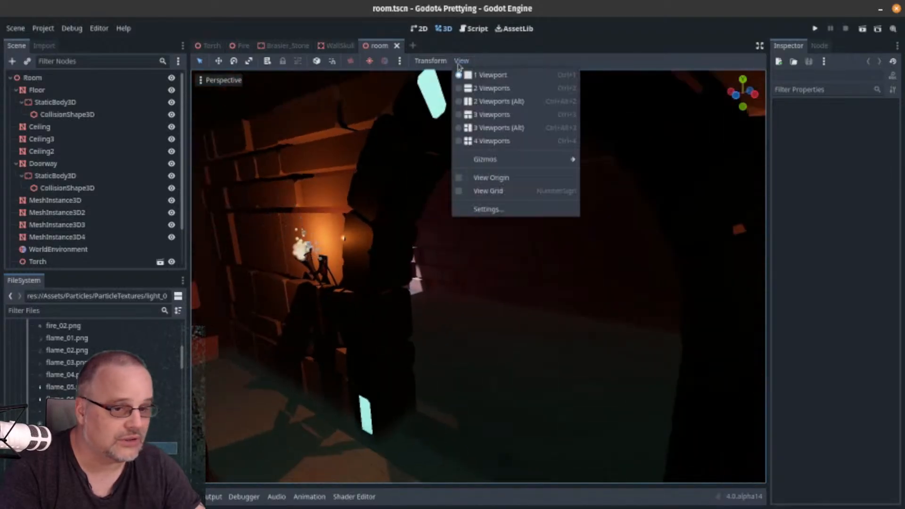
left_click(159, 155)
left_click(13, 165)
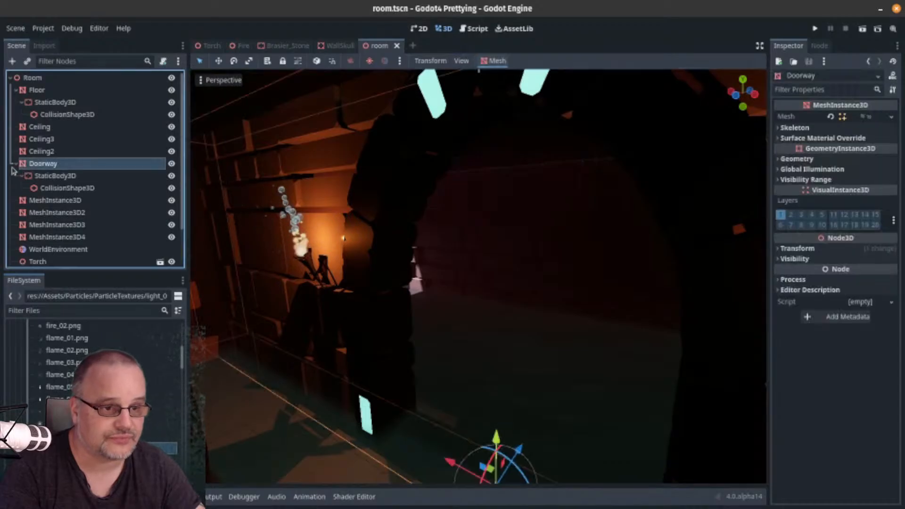
left_click(16, 164)
scroll(55, 220, "down", 1)
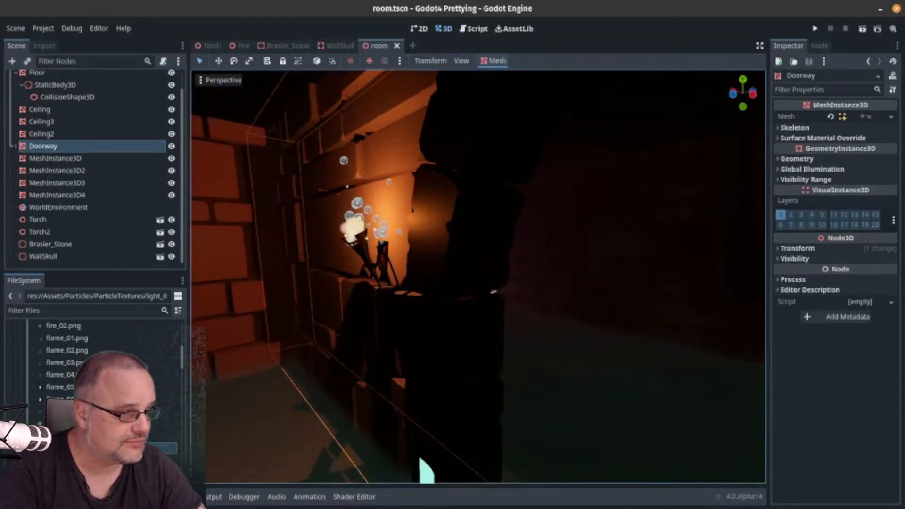
mouse_move(478, 277)
right_mouse_down()
mouse_move(492, 277)
mouse_move(465, 273)
mouse_move(477, 264)
mouse_move(462, 276)
mouse_move(476, 264)
right_mouse_up()
left_click(56, 208)
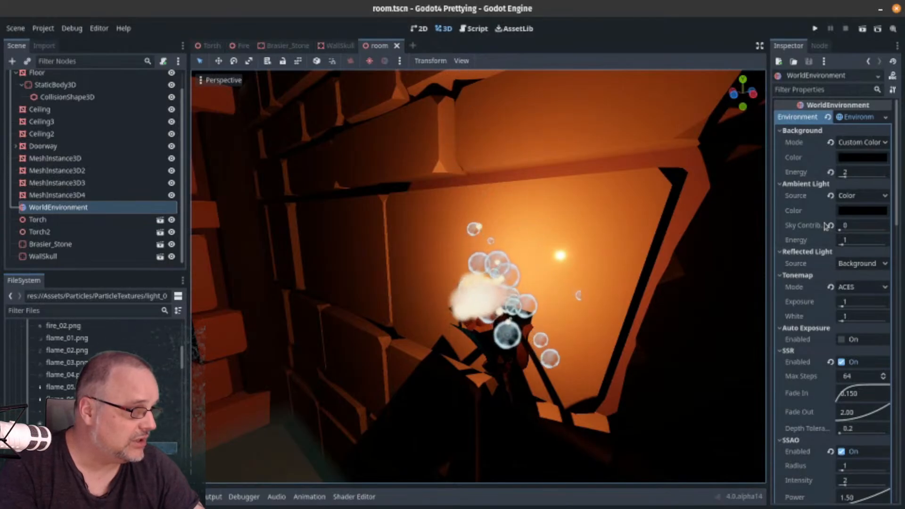
Step: Turn SSR and SDFGI of the room's environment off and back on in turn to compare the lighting
scroll(830, 236, "down", 4)
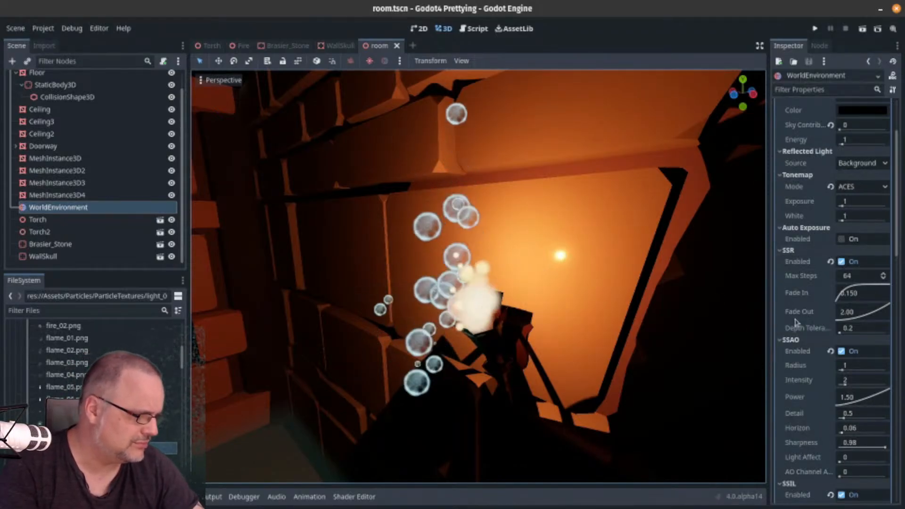
scroll(812, 381, "down", 4)
scroll(812, 381, "up", 2)
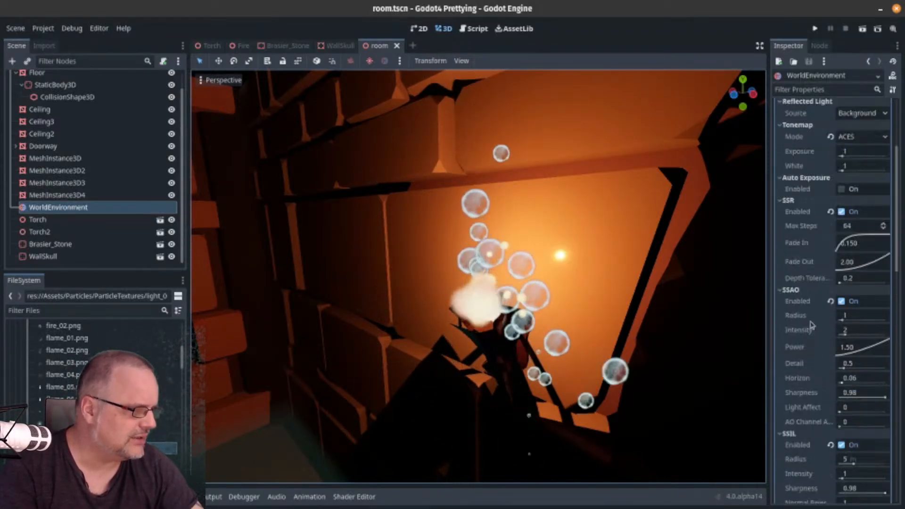
left_click(843, 214)
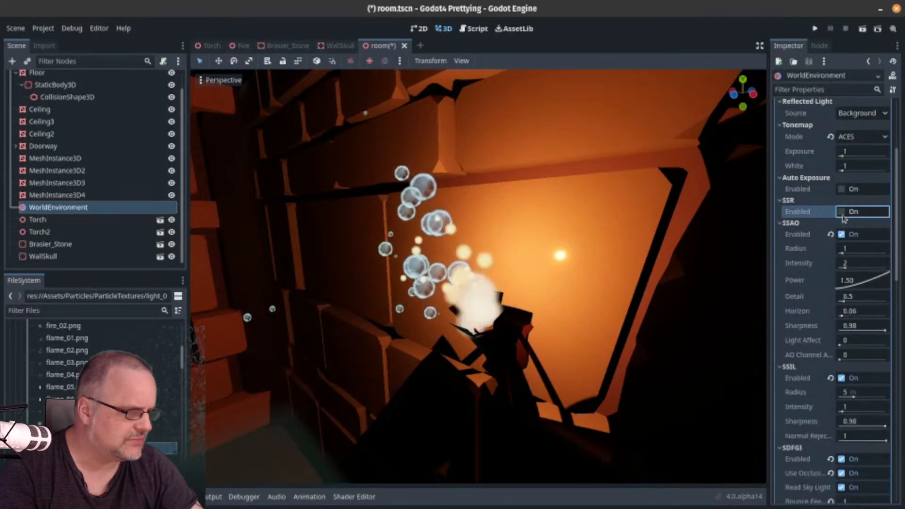
left_click(844, 213)
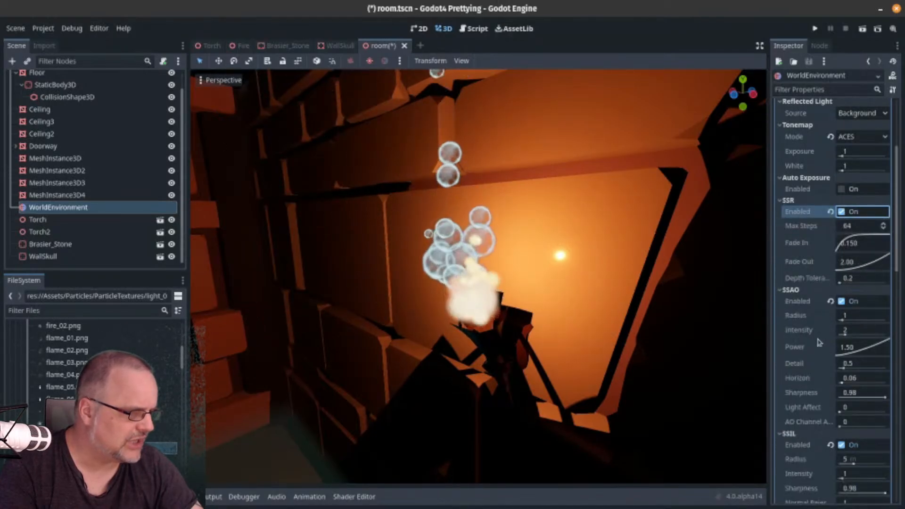
scroll(844, 213, "down", 6)
left_click(842, 376)
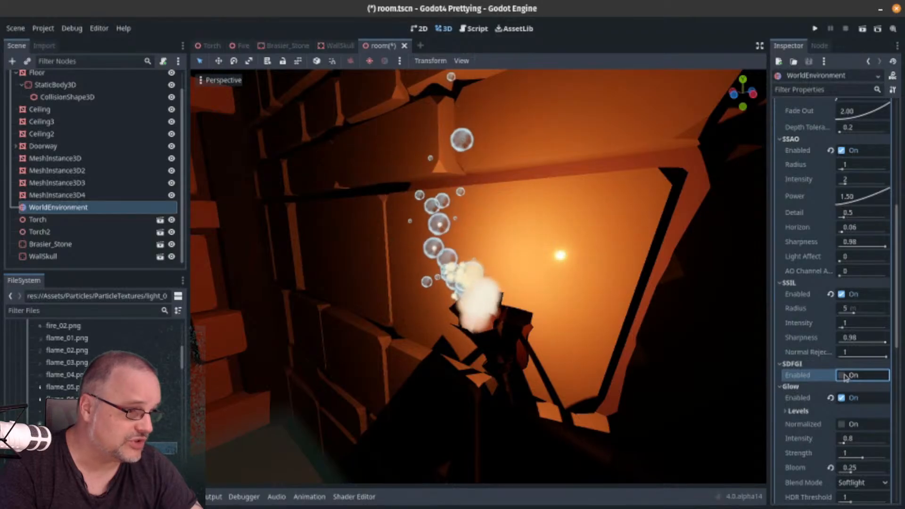
left_click(843, 376)
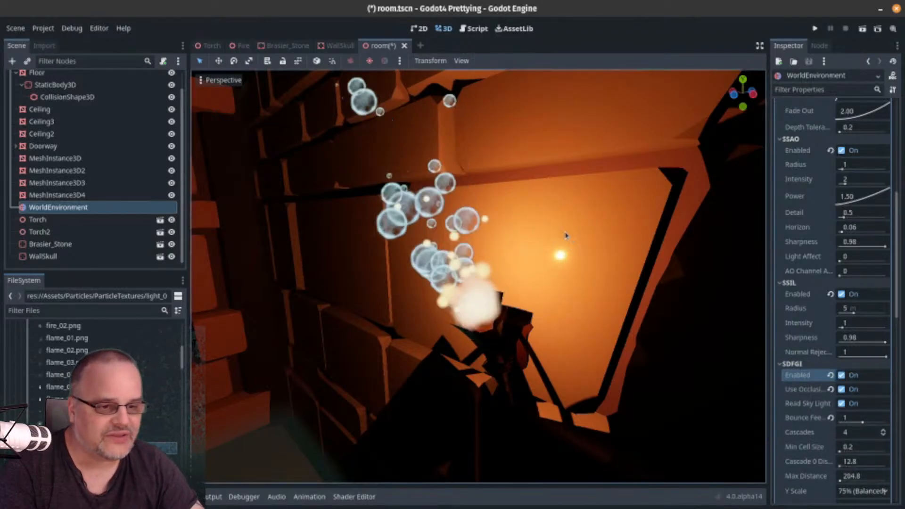
Step: Set the roughness of the Doorway mesh's Stone surface material to 0.05 and check the reflections in the room
left_click(474, 158)
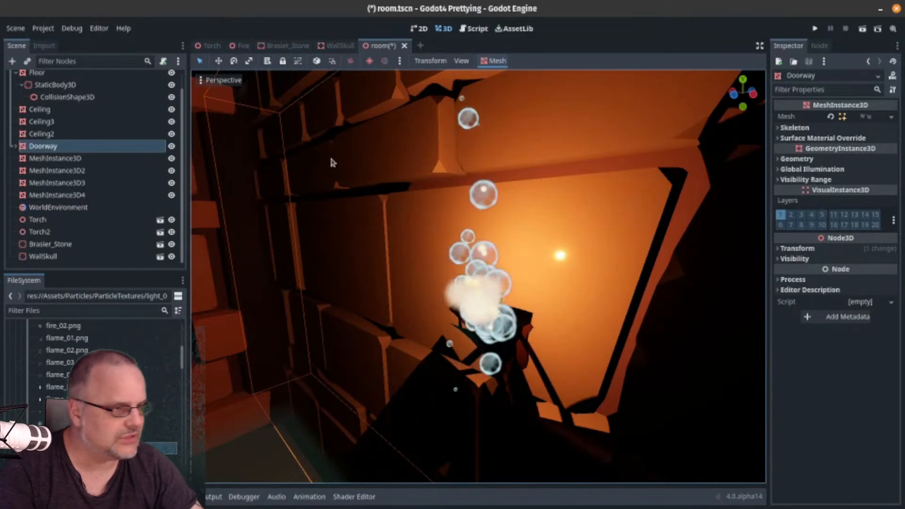
left_click(860, 116)
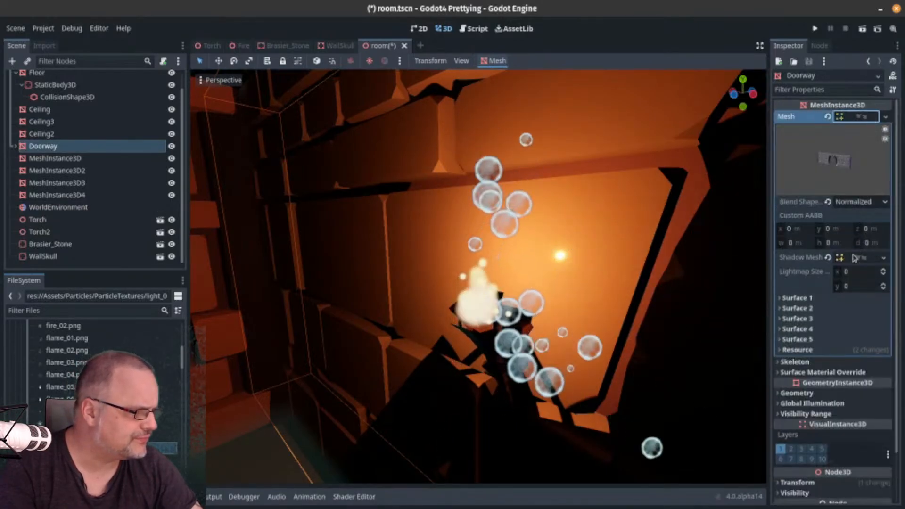
left_click(844, 298)
left_click(844, 335)
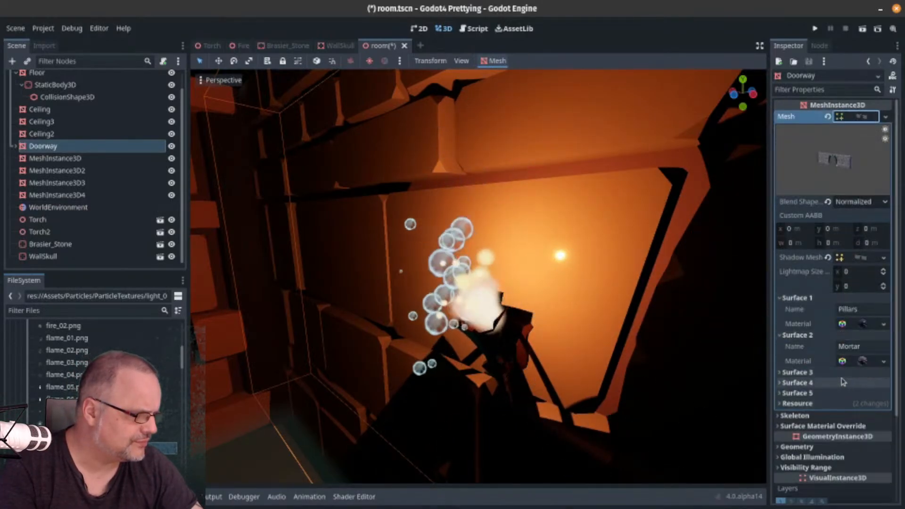
left_click(834, 372)
left_click(856, 399)
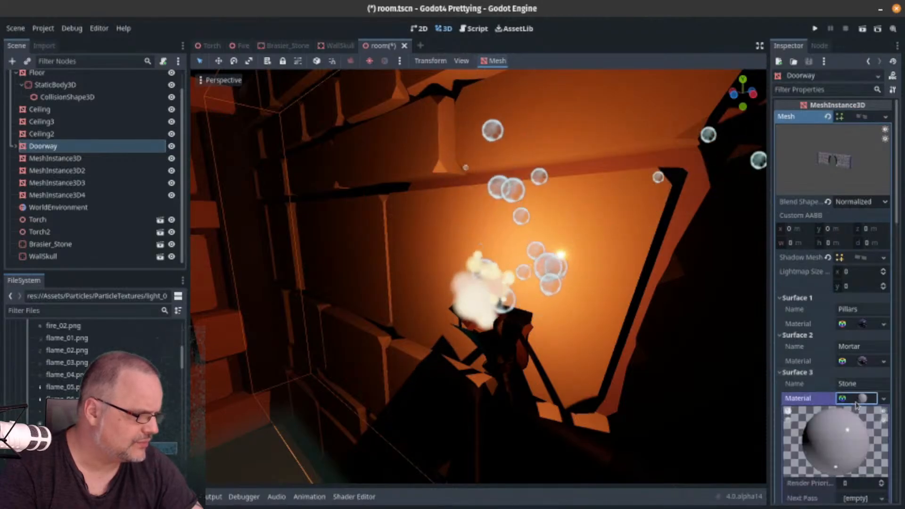
scroll(857, 405, "down", 5)
scroll(858, 396, "down", 5)
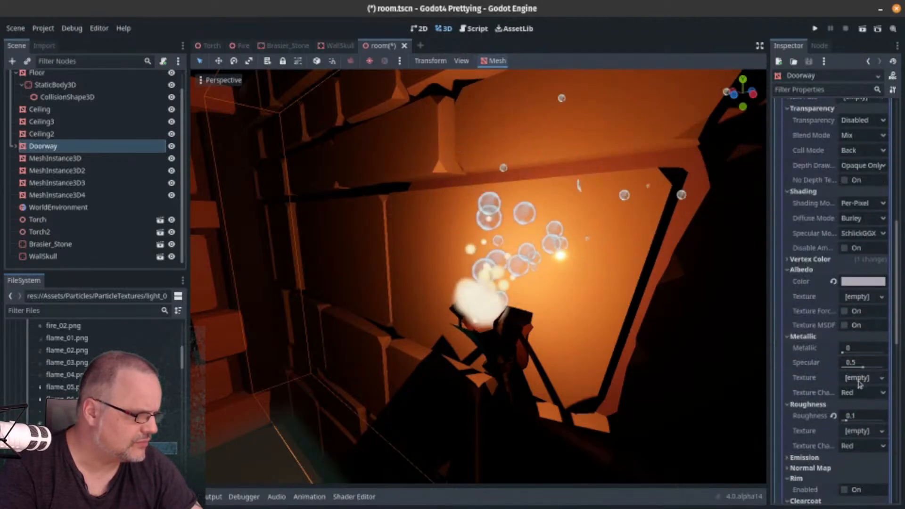
mouse_move(849, 415)
left_mouse_down()
mouse_move(829, 416)
mouse_move(845, 417)
left_mouse_up()
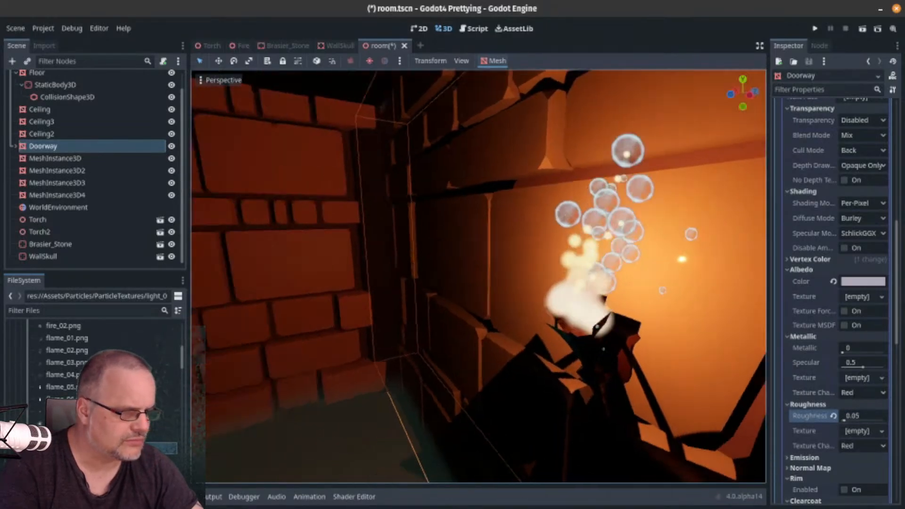
right_click_drag(479, 277, 667, 376)
key("w")
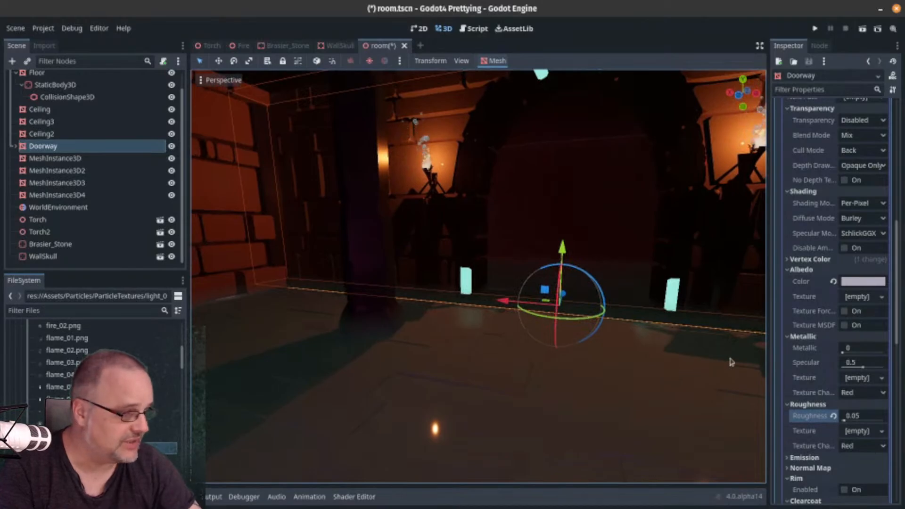
scroll(853, 283, "up", 3)
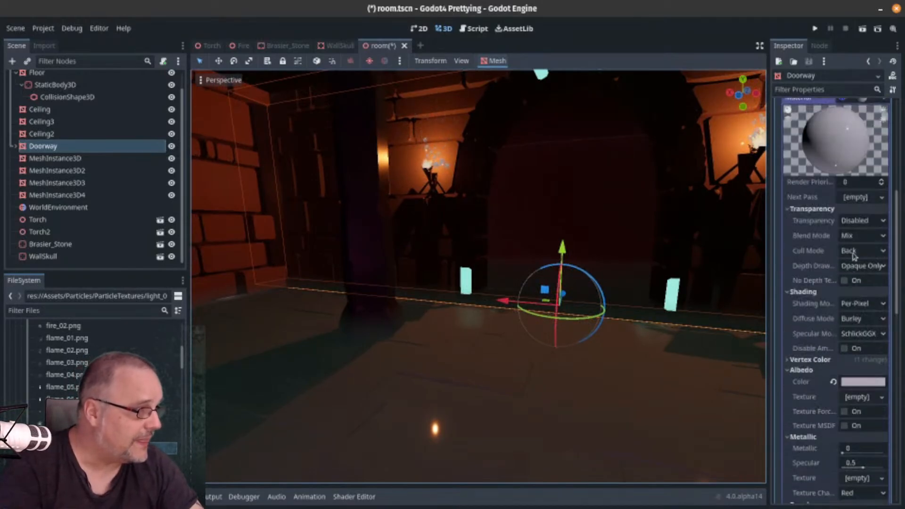
scroll(845, 278, "down", 5)
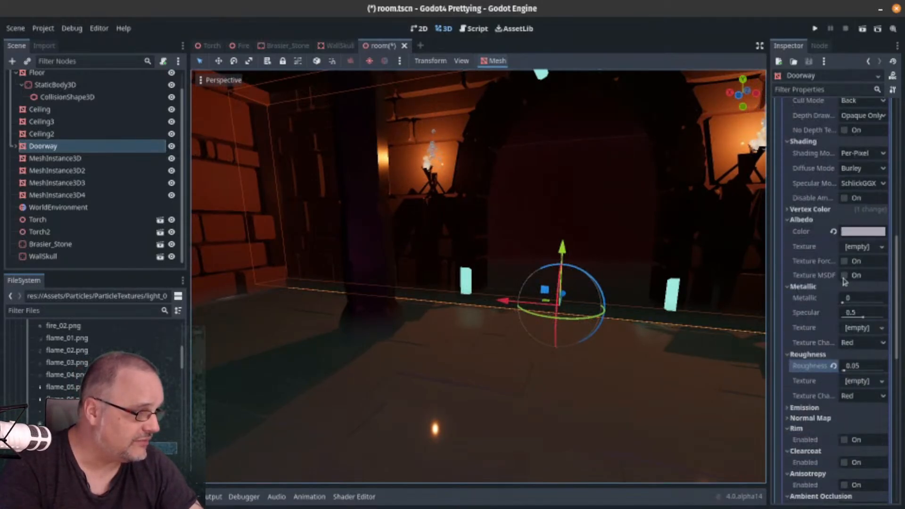
Step: Review the WorldEnvironment's reflected light source options and set the SSR depth tolerance to 35.1
left_click(74, 208)
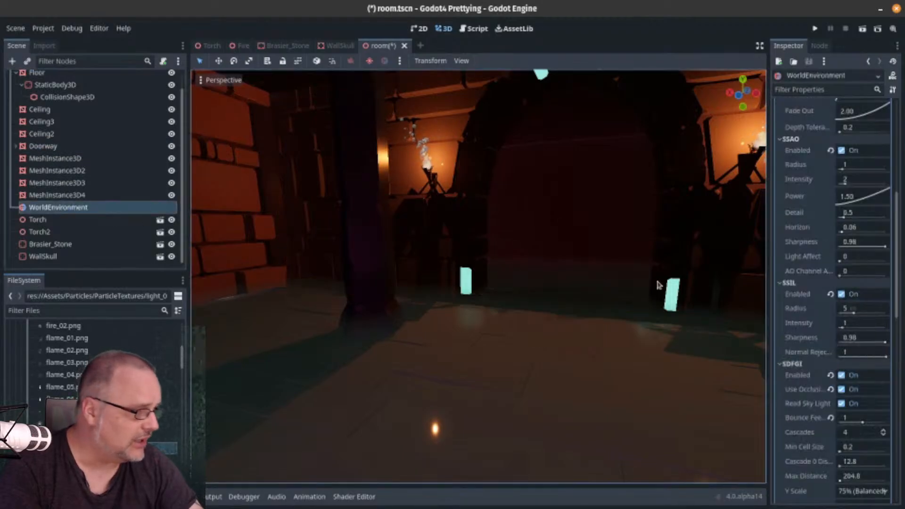
scroll(841, 296, "up", 10)
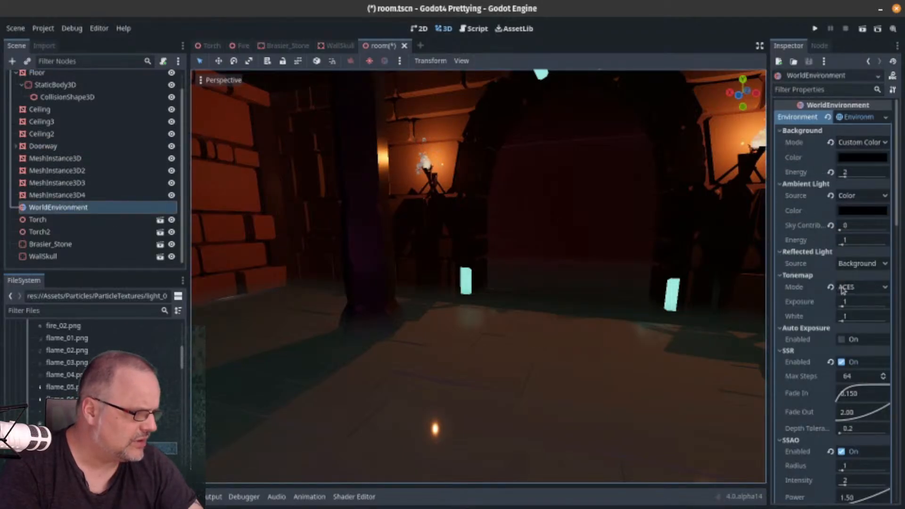
left_click(858, 264)
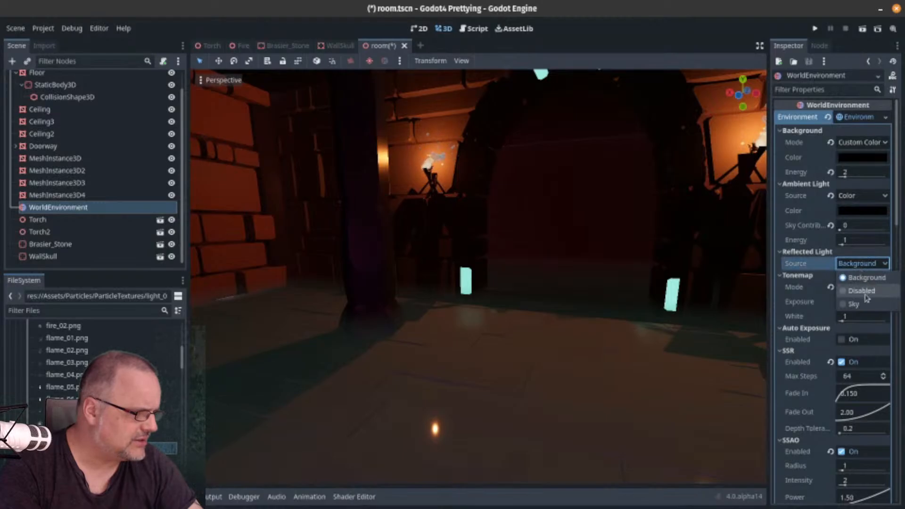
left_click(821, 268)
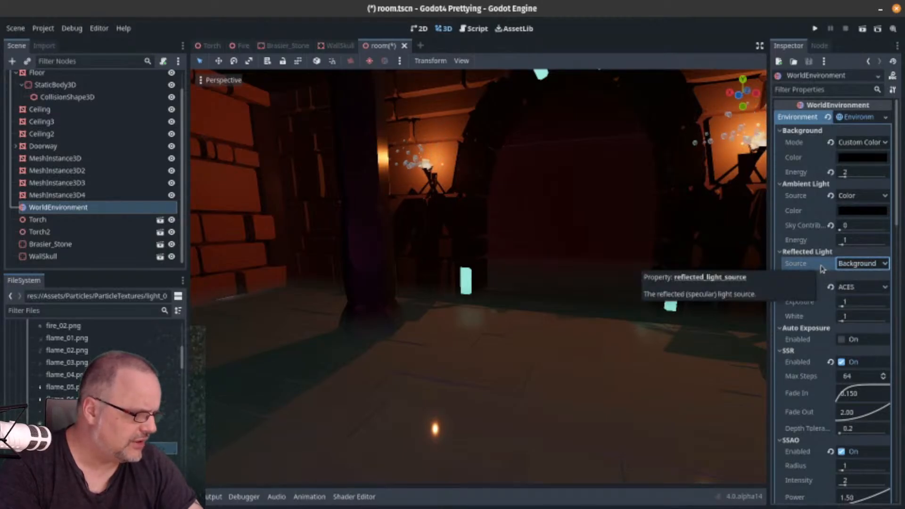
scroll(824, 354, "down", 5)
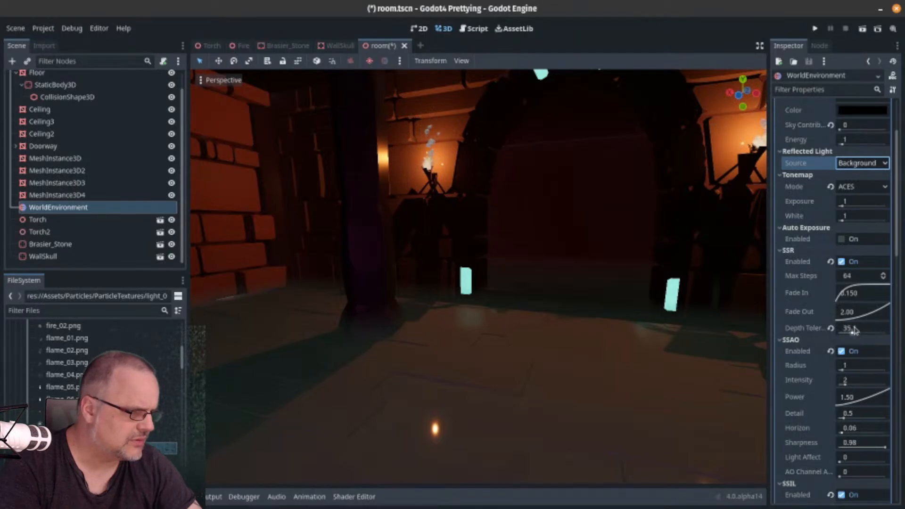
Step: Examine the wall torch's flames and bubbles up close, as well as the particle effect above the brazier
right_click_drag(693, 300, 669, 361)
right_click_drag(499, 350, 553, 298)
right_click_drag(509, 284, 455, 205)
key("w")
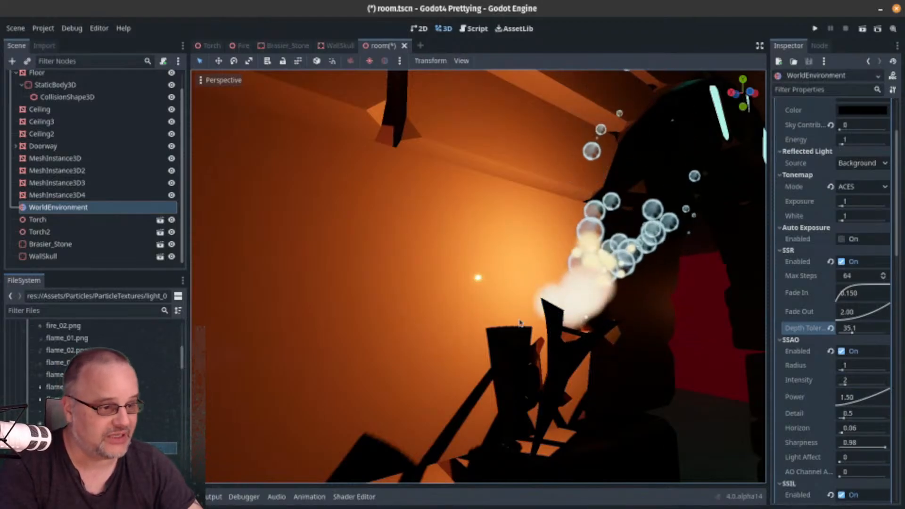
right_click_drag(519, 323, 471, 367)
key("w")
key("w")
key("d")
key("w")
key("e")
key("d")
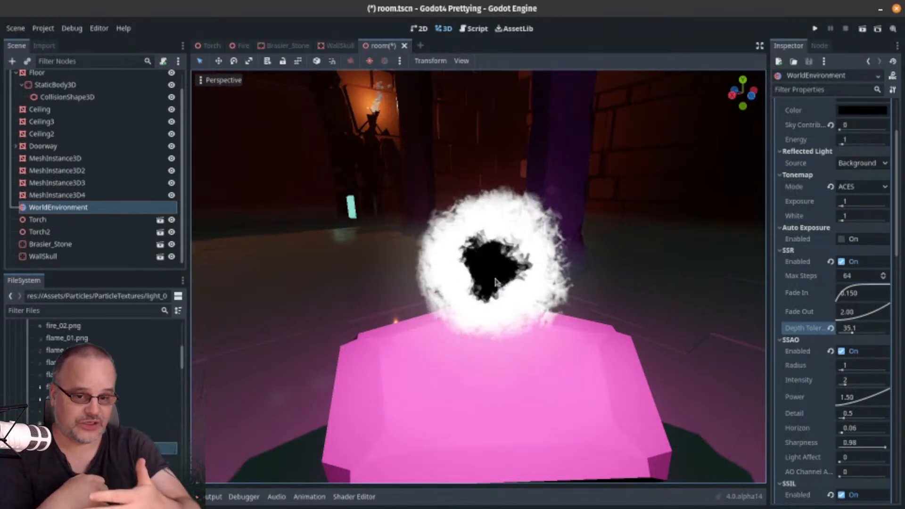
Step: Examine the wall skull's glowing eyes and the overall view of the doorway with its two torches
right_click_drag(478, 276, 522, 180)
key("s")
key("w")
key("e")
key("a")
key("s")
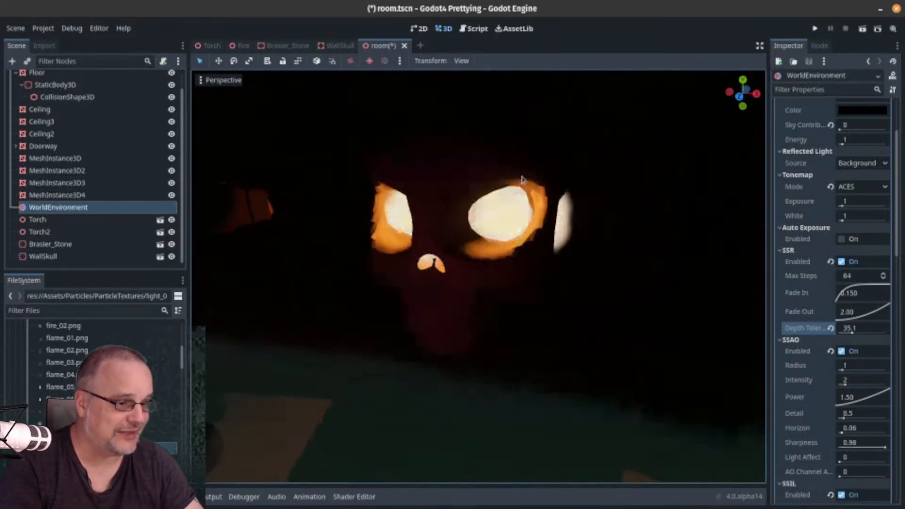
right_click_drag(438, 200, 483, 235)
key("s")
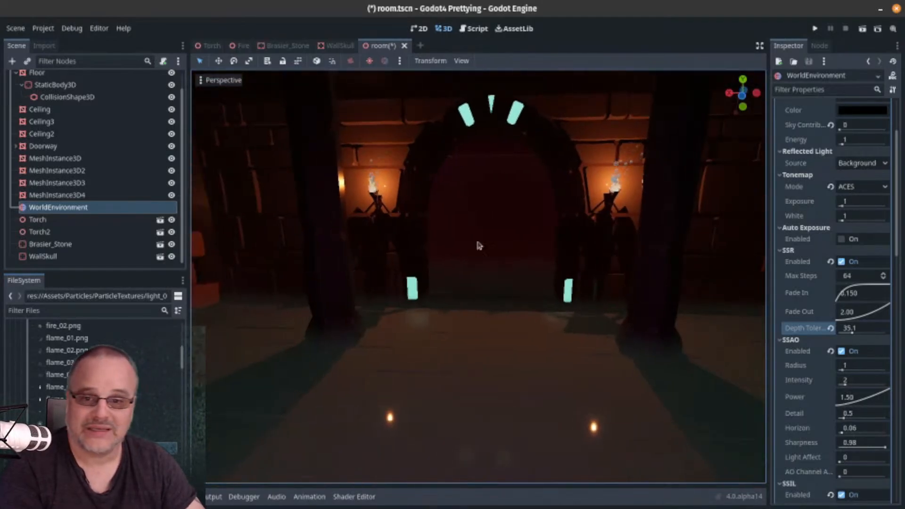